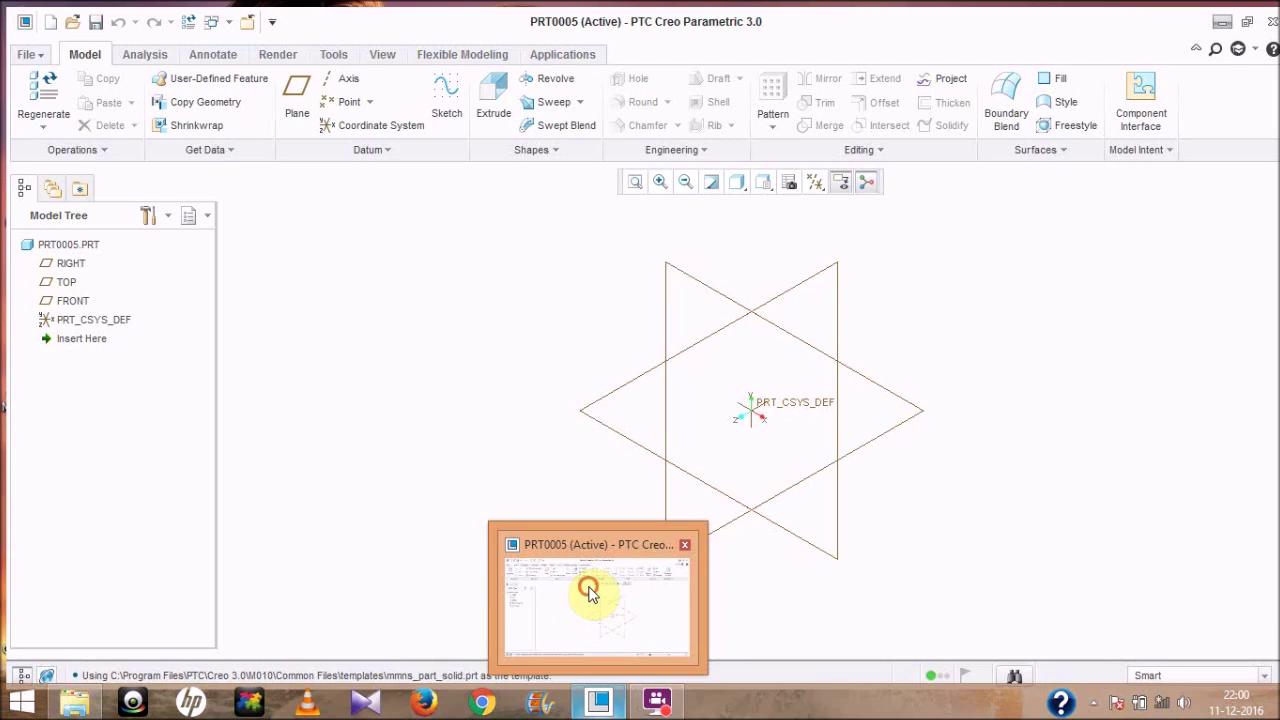
# Step: Close the open PRT0005 part and create a new solid part from the mmns_part_solid template instead of the default one
pyautogui.click(588, 594)
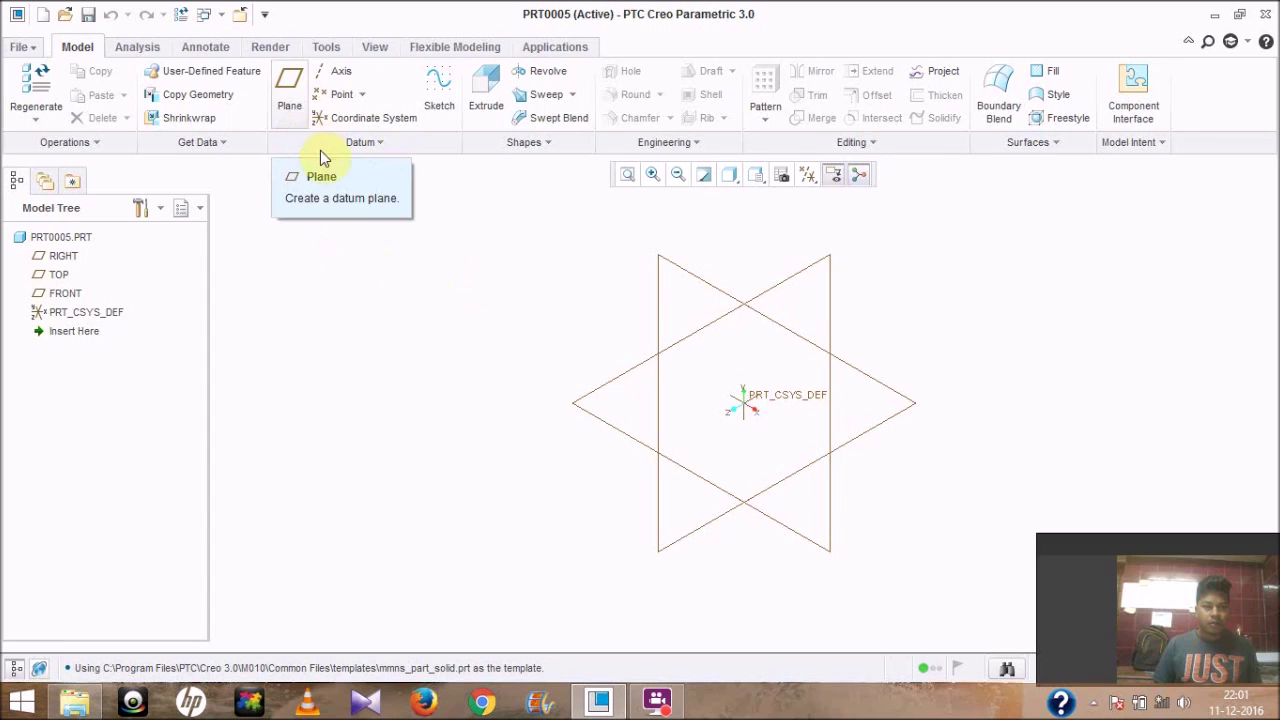
pyautogui.click(243, 16)
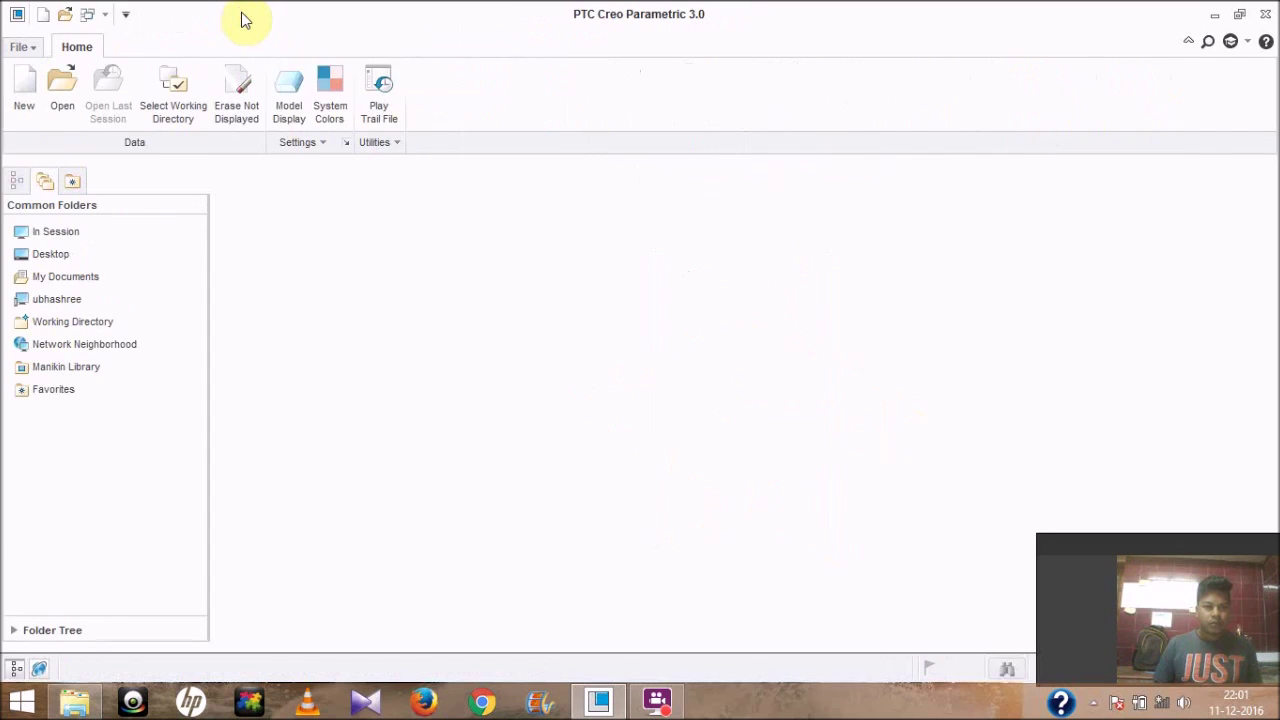
pyautogui.click(24, 101)
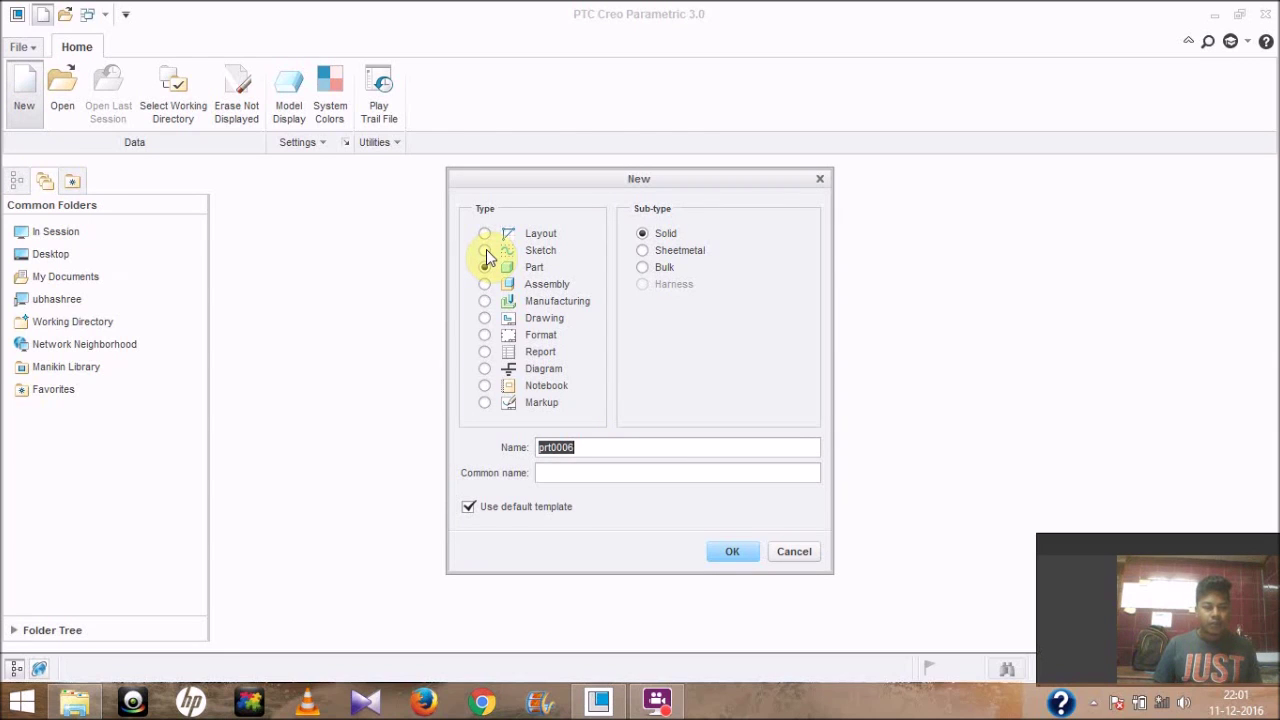
pyautogui.click(485, 251)
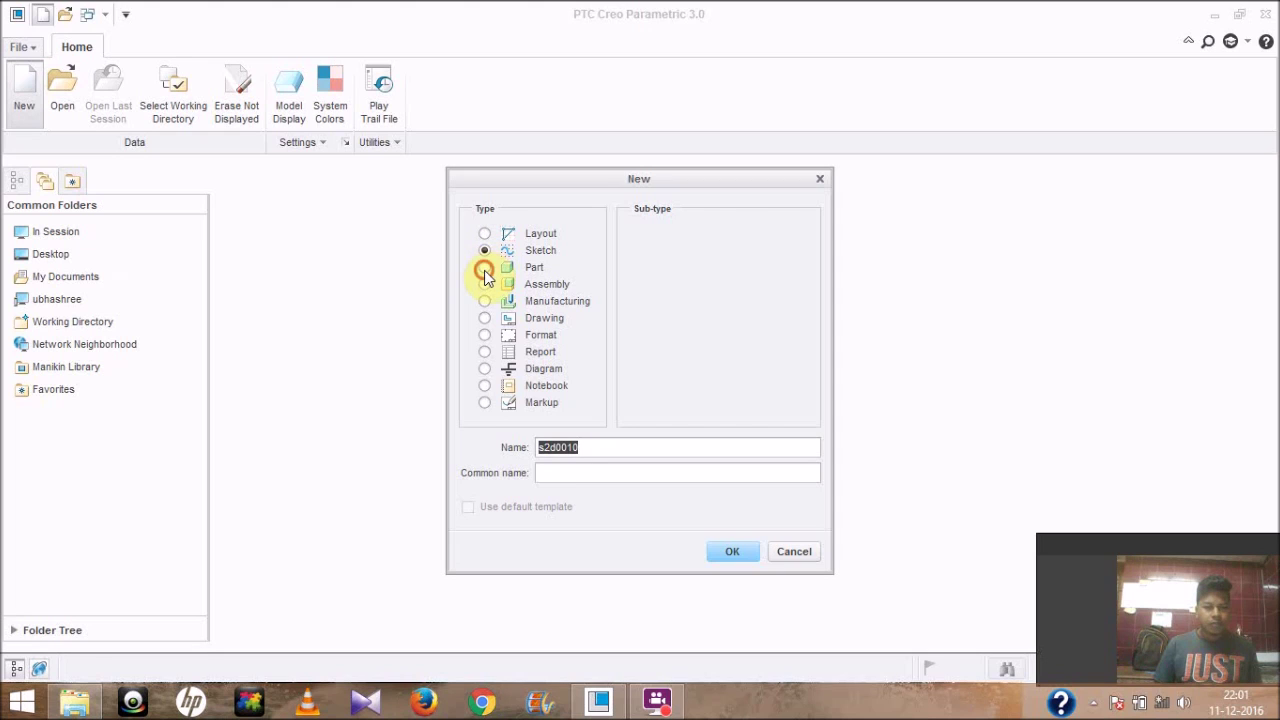
pyautogui.click(484, 270)
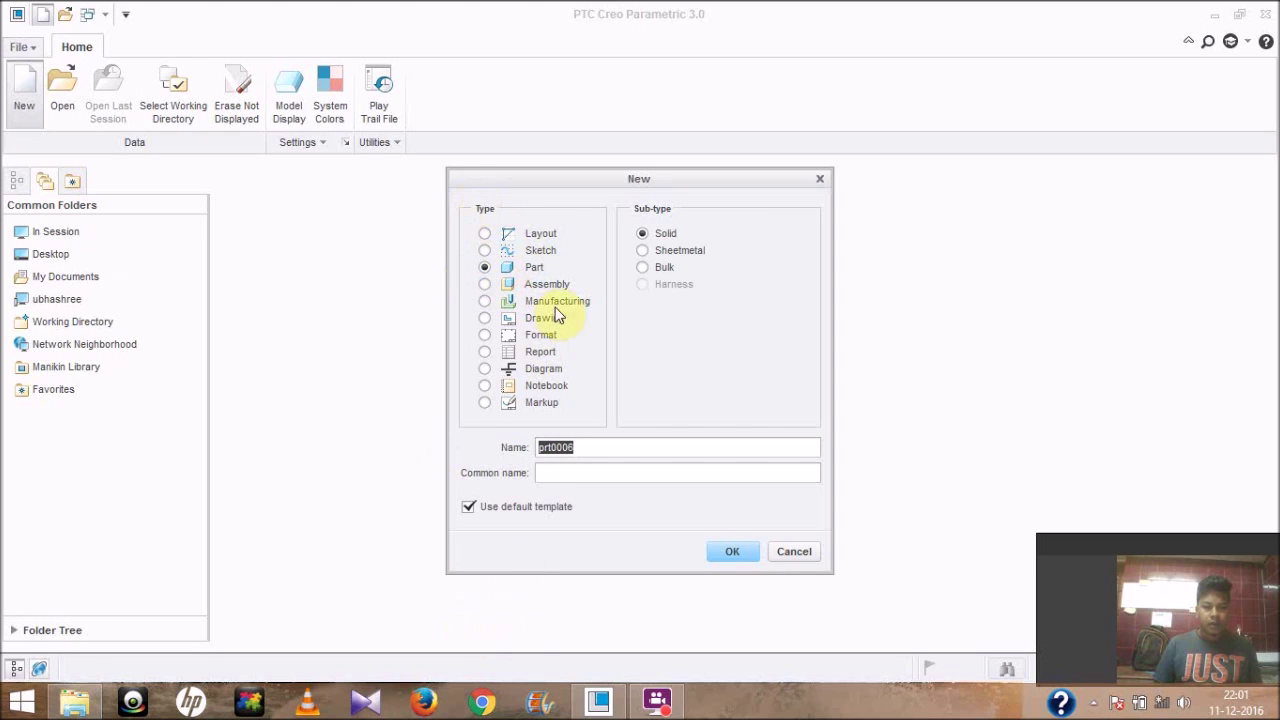
pyautogui.click(469, 506)
pyautogui.click(730, 553)
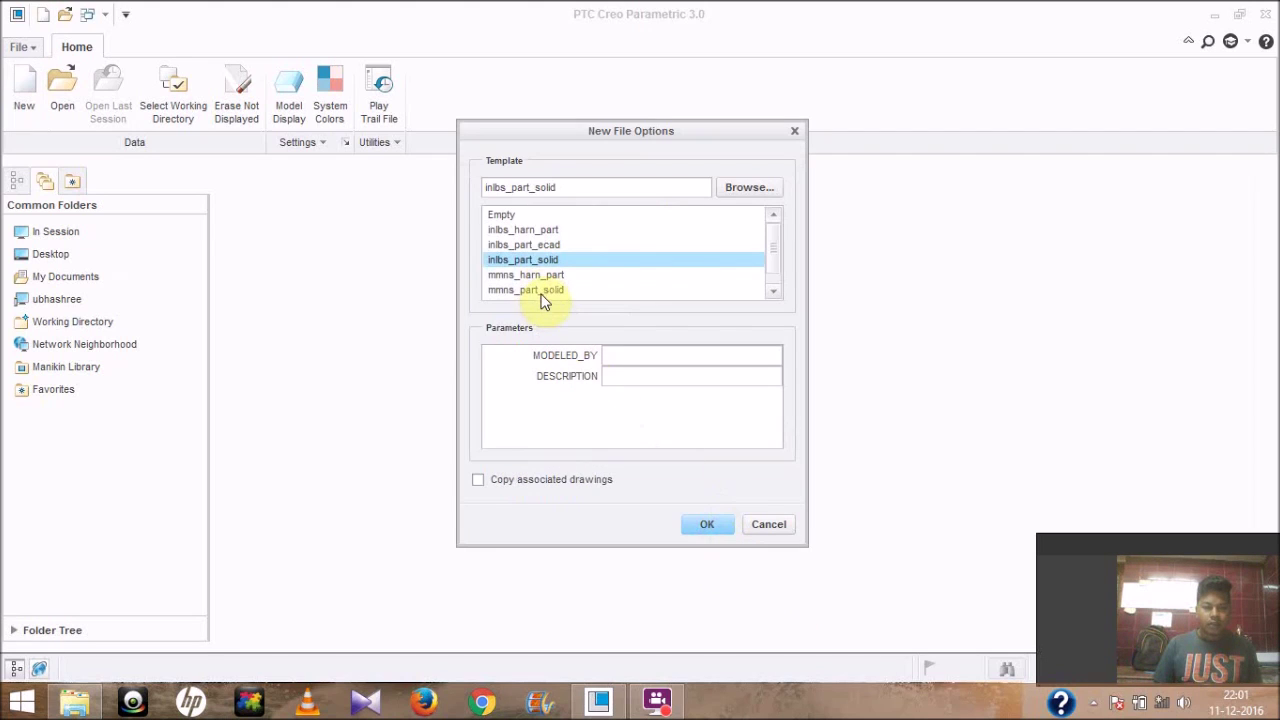
pyautogui.click(541, 290)
pyautogui.click(710, 525)
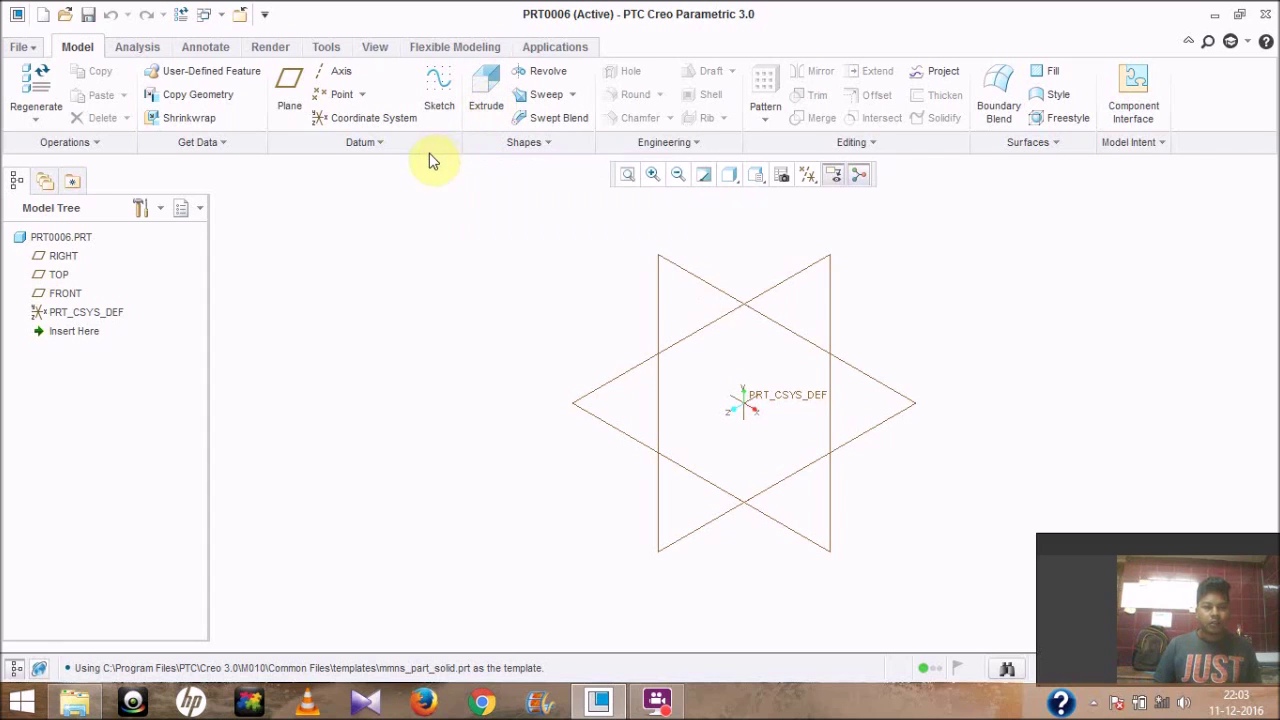
# Step: Start a sketch on the FRONT plane with the TOP plane as orientation reference facing Right
pyautogui.click(440, 96)
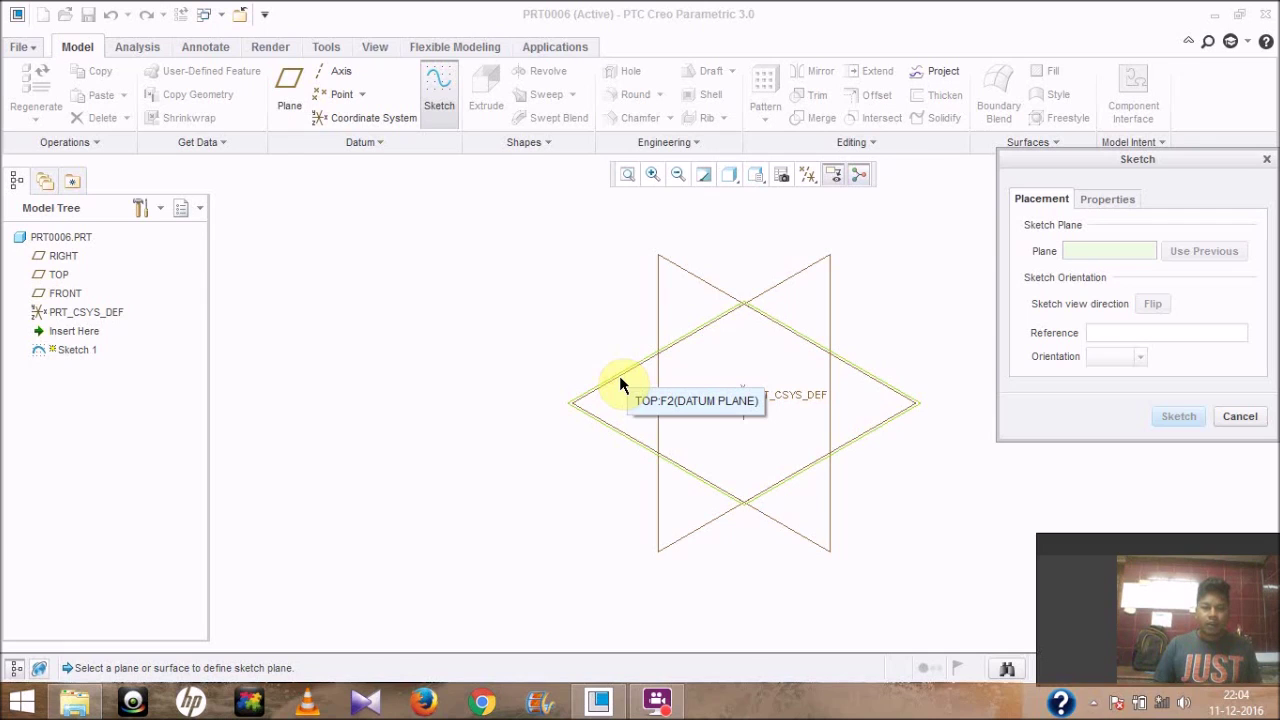
pyautogui.click(67, 297)
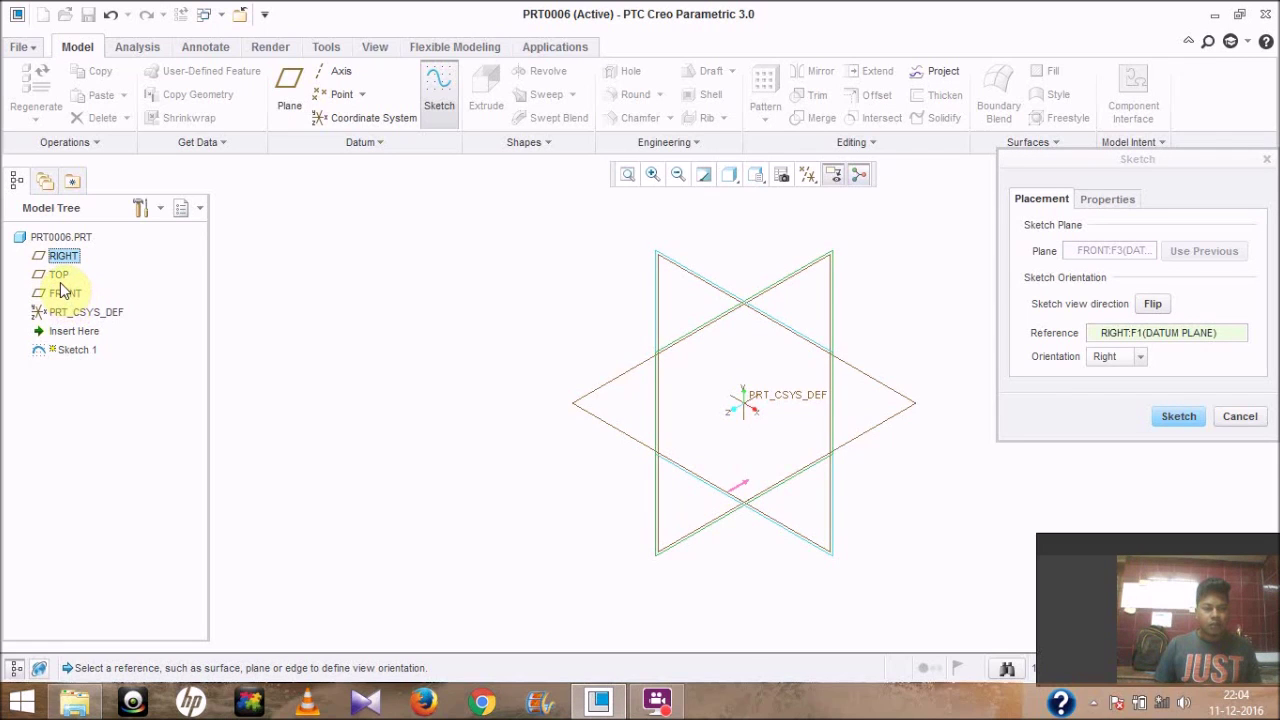
pyautogui.click(60, 276)
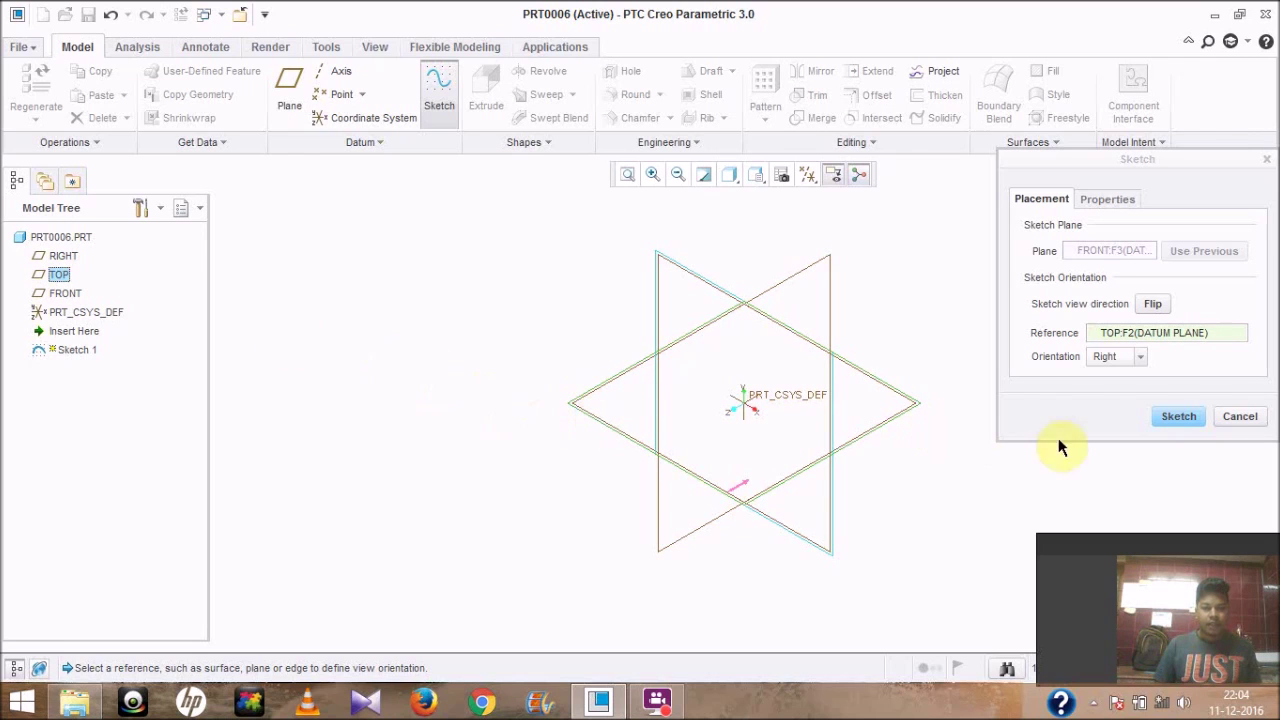
pyautogui.click(1176, 418)
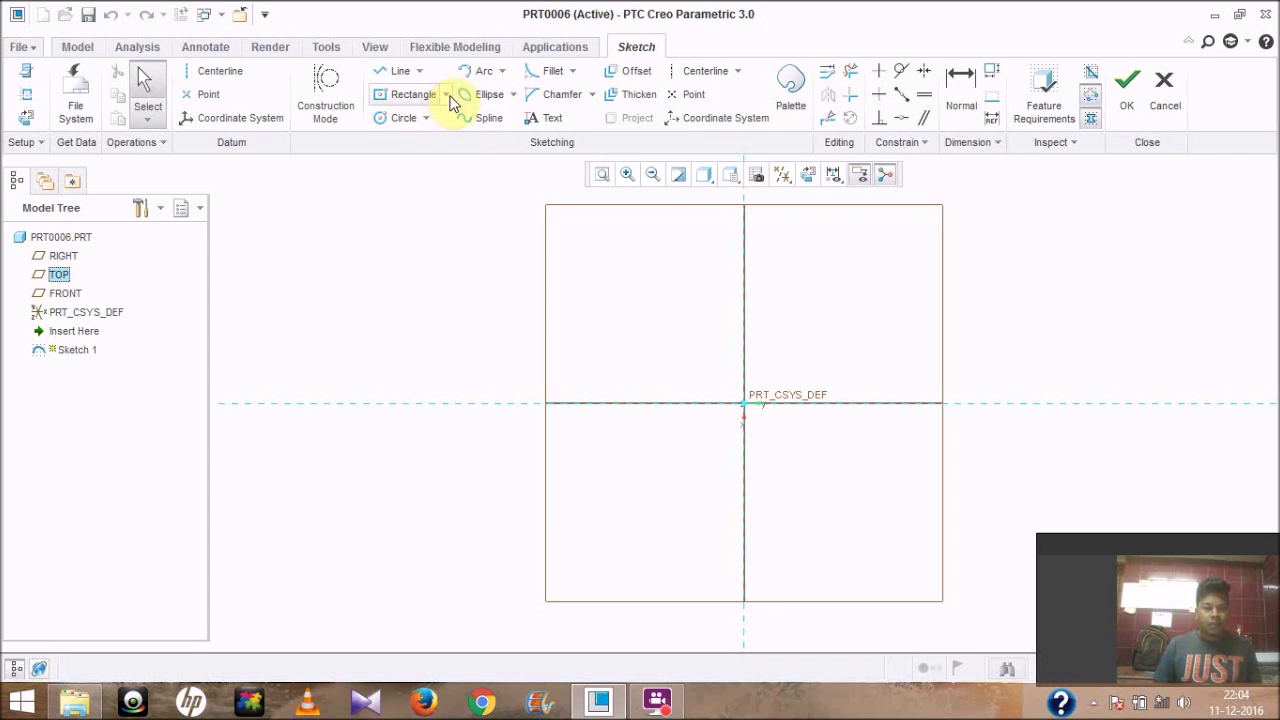
# Step: Sketch a center rectangle about 417 mm wide and 303 mm high, centred on the origin
pyautogui.click(448, 96)
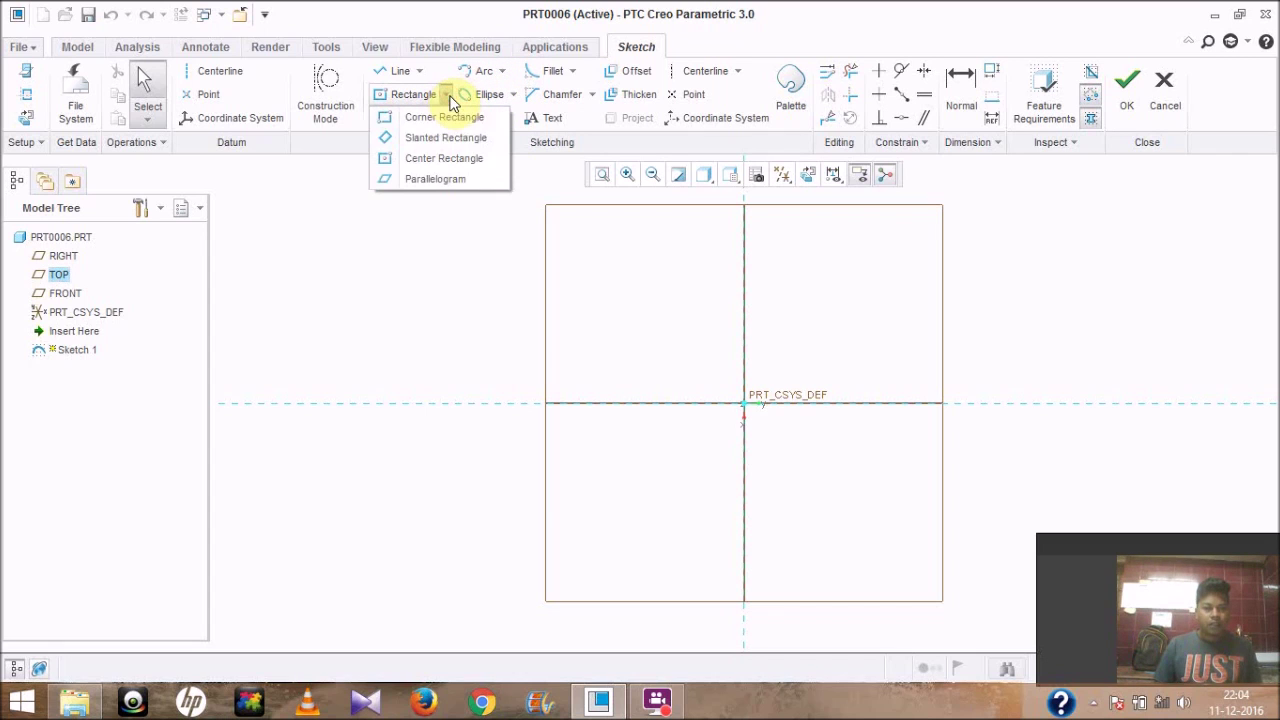
pyautogui.click(415, 160)
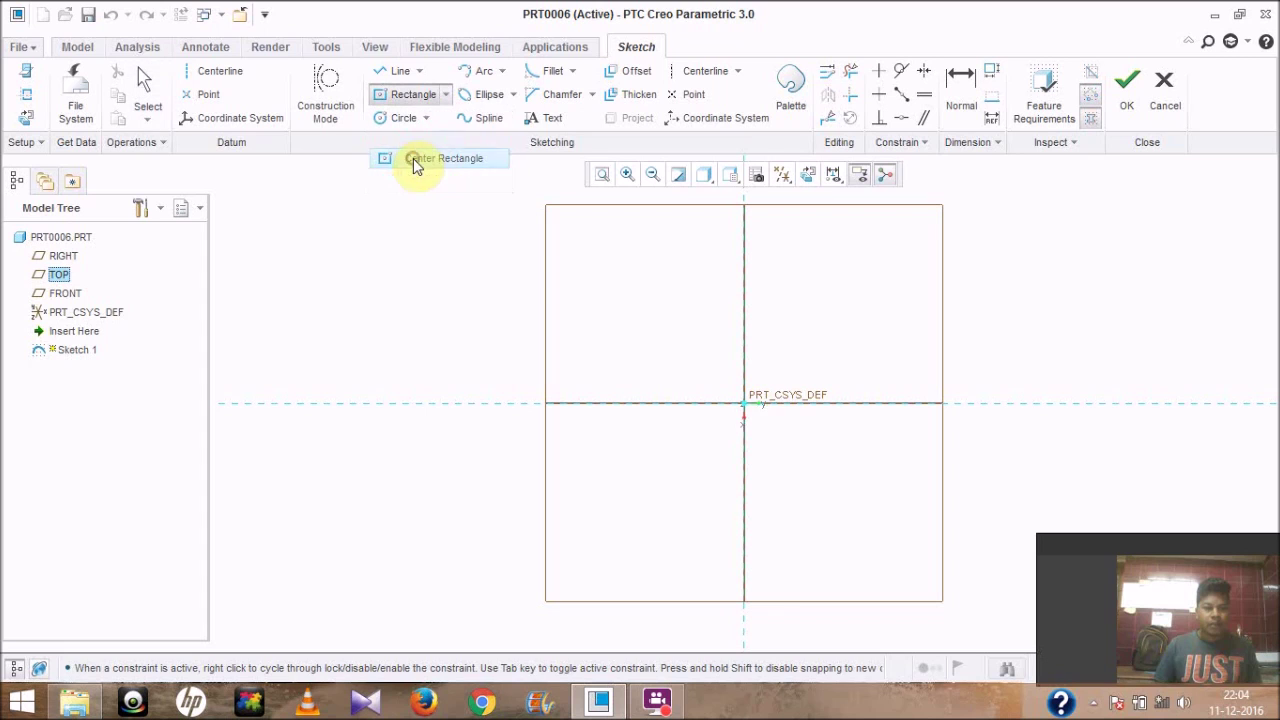
pyautogui.click(744, 404)
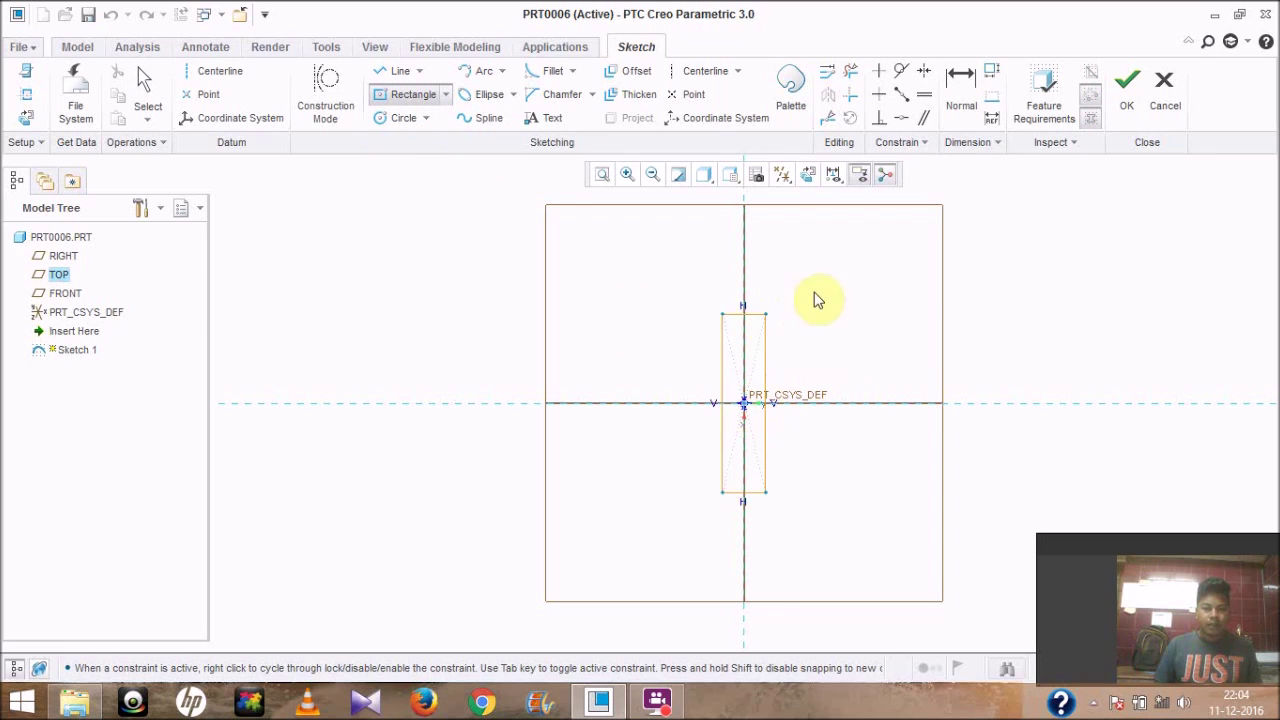
pyautogui.click(907, 287)
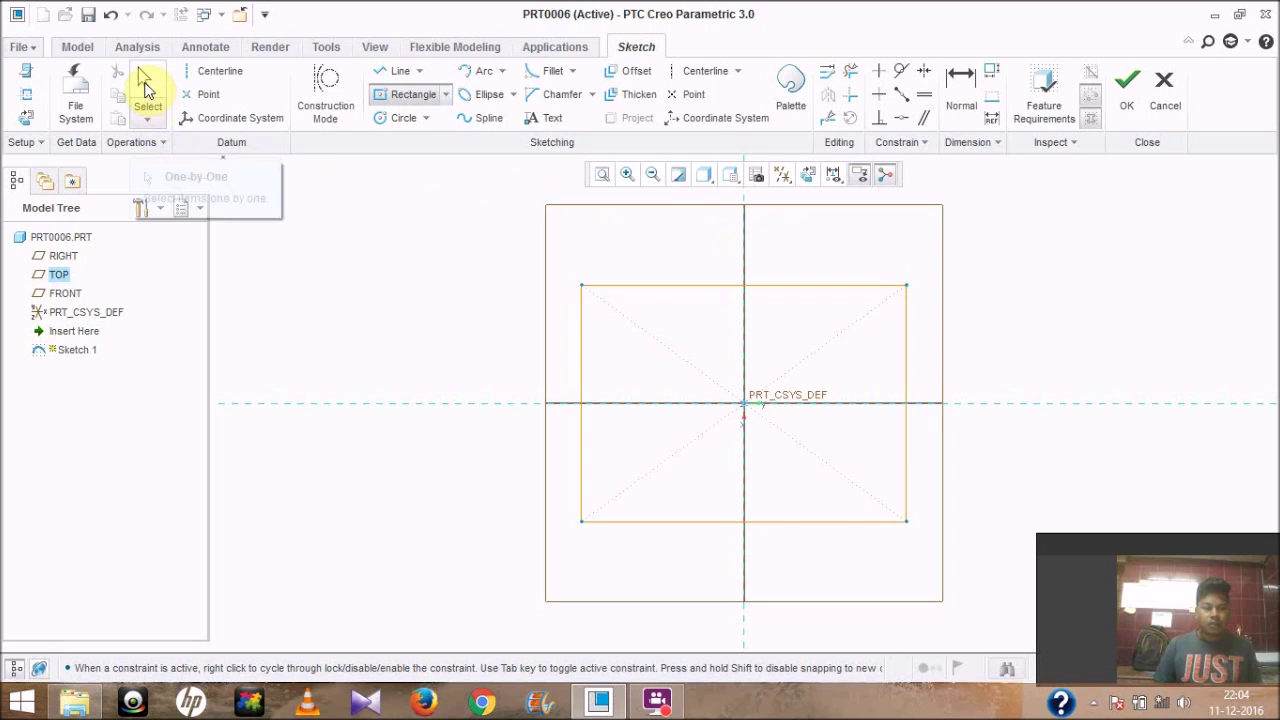
pyautogui.click(145, 90)
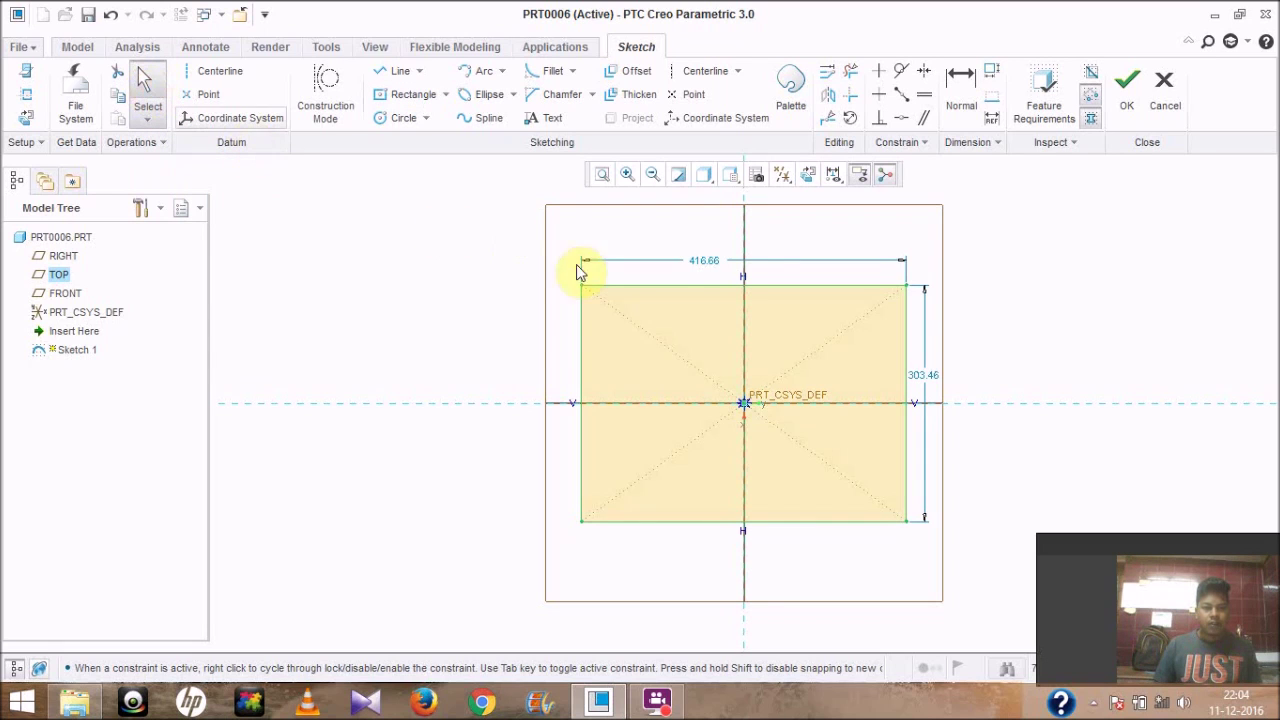
# Step: Set the rectangle's width to 20 mm and its height to 10 mm, and finish the sketch
pyautogui.doubleClick(706, 262)
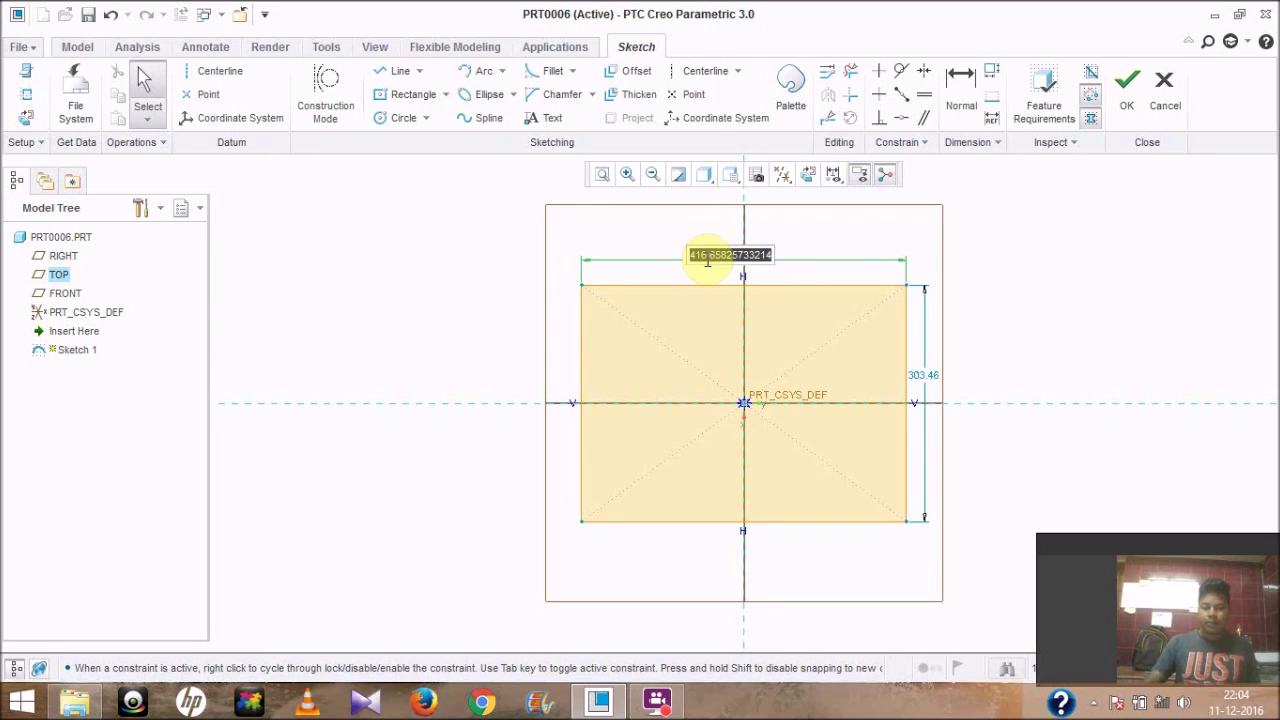
pyautogui.write('20')
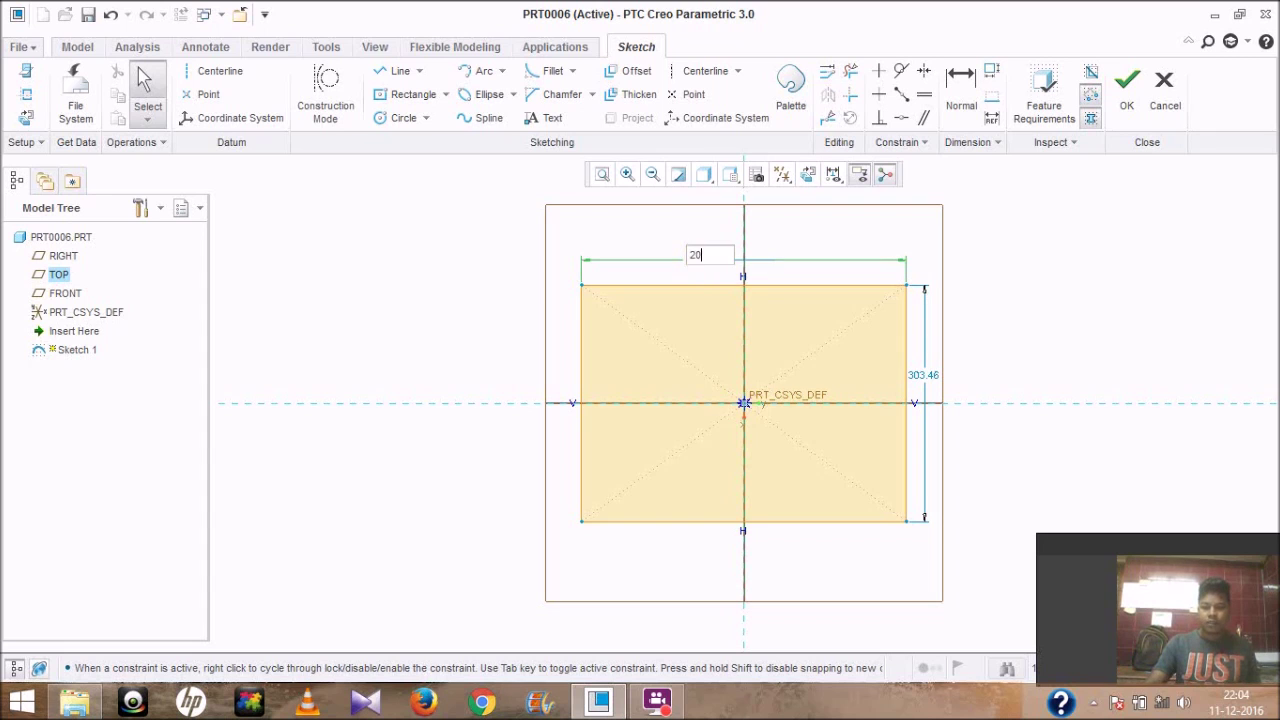
pyautogui.press('Return')
pyautogui.doubleClick(771, 370)
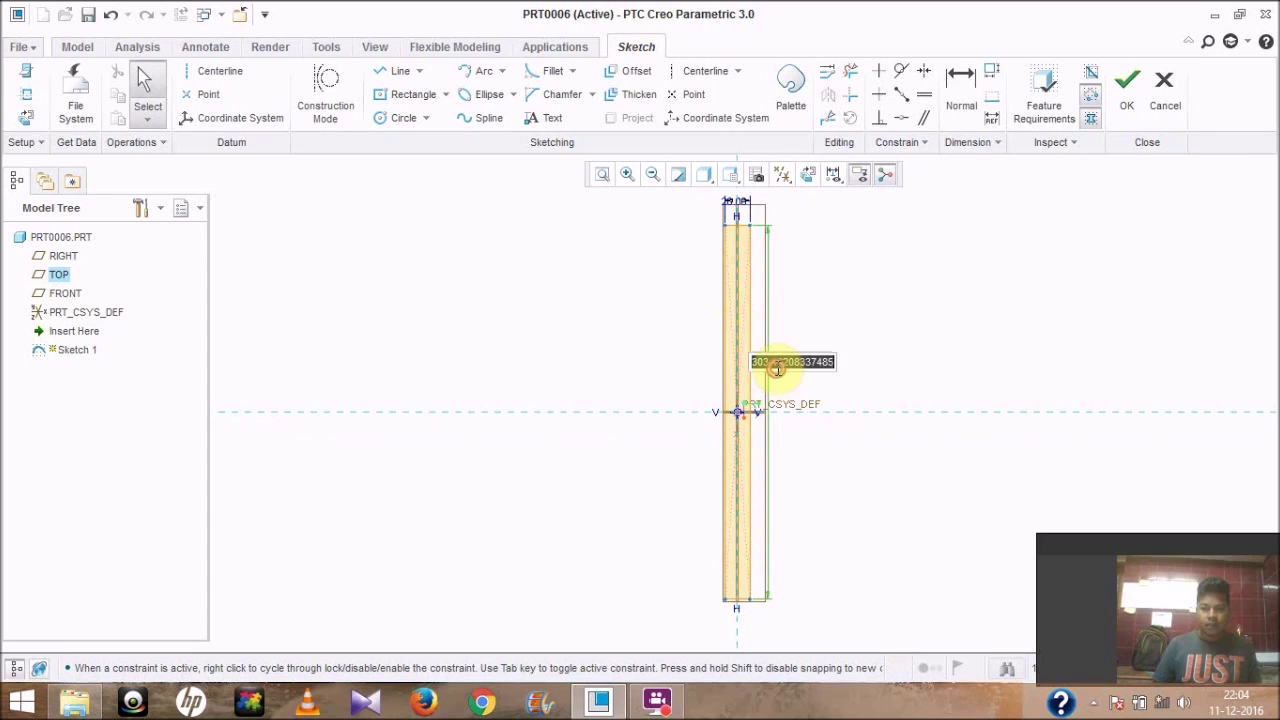
pyautogui.write('10')
pyautogui.press('Return')
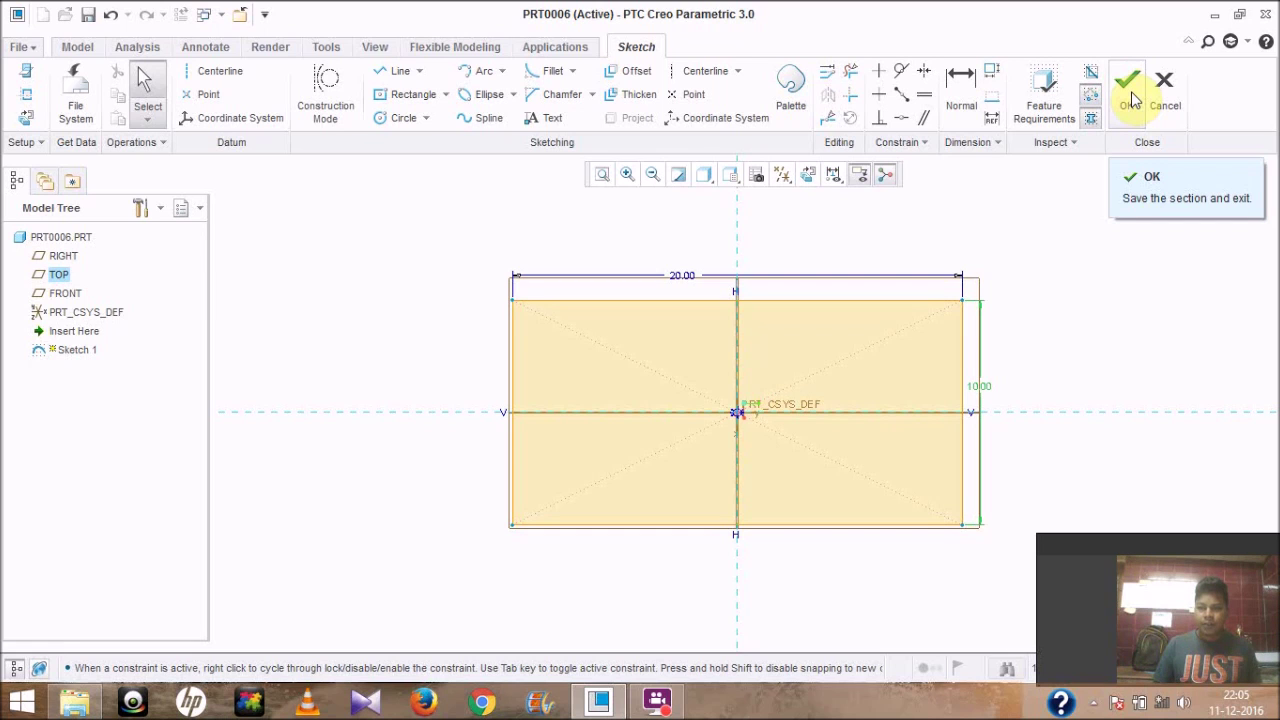
pyautogui.click(1133, 97)
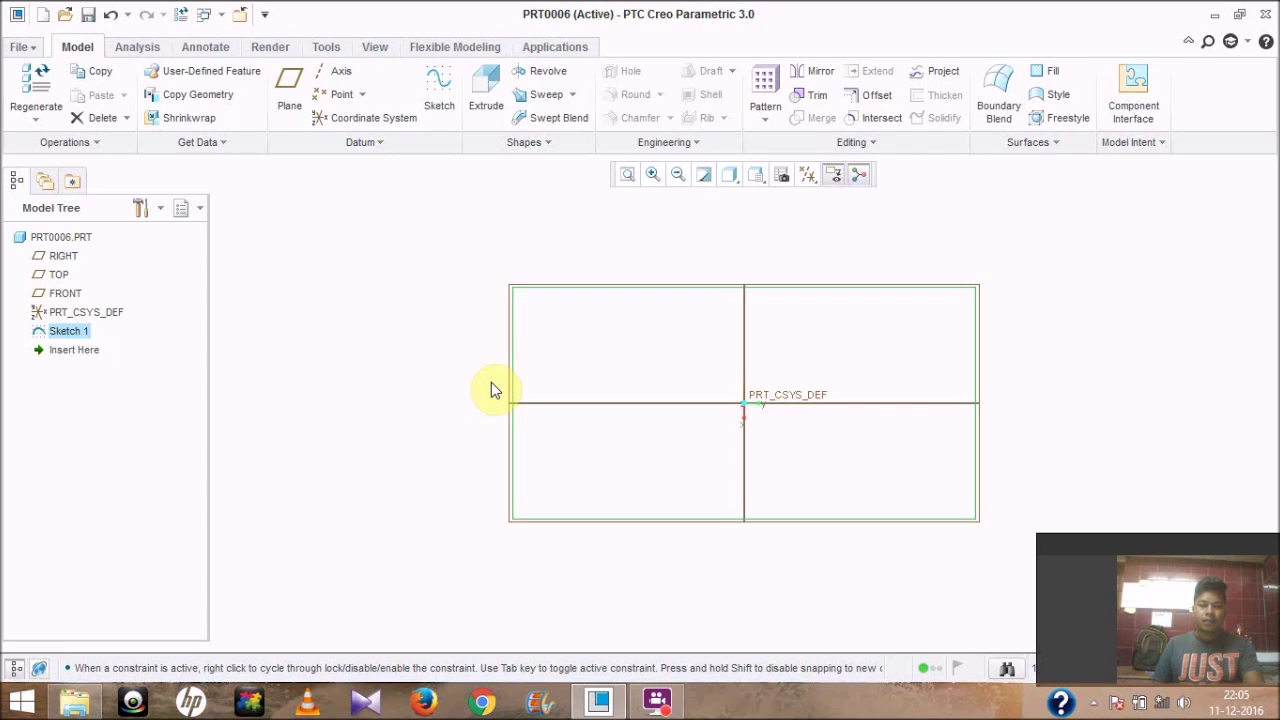
# Step: Extrude the rectangular sketch as a solid to a depth of 20 mm
pyautogui.hotkey('ctrl', 'd')
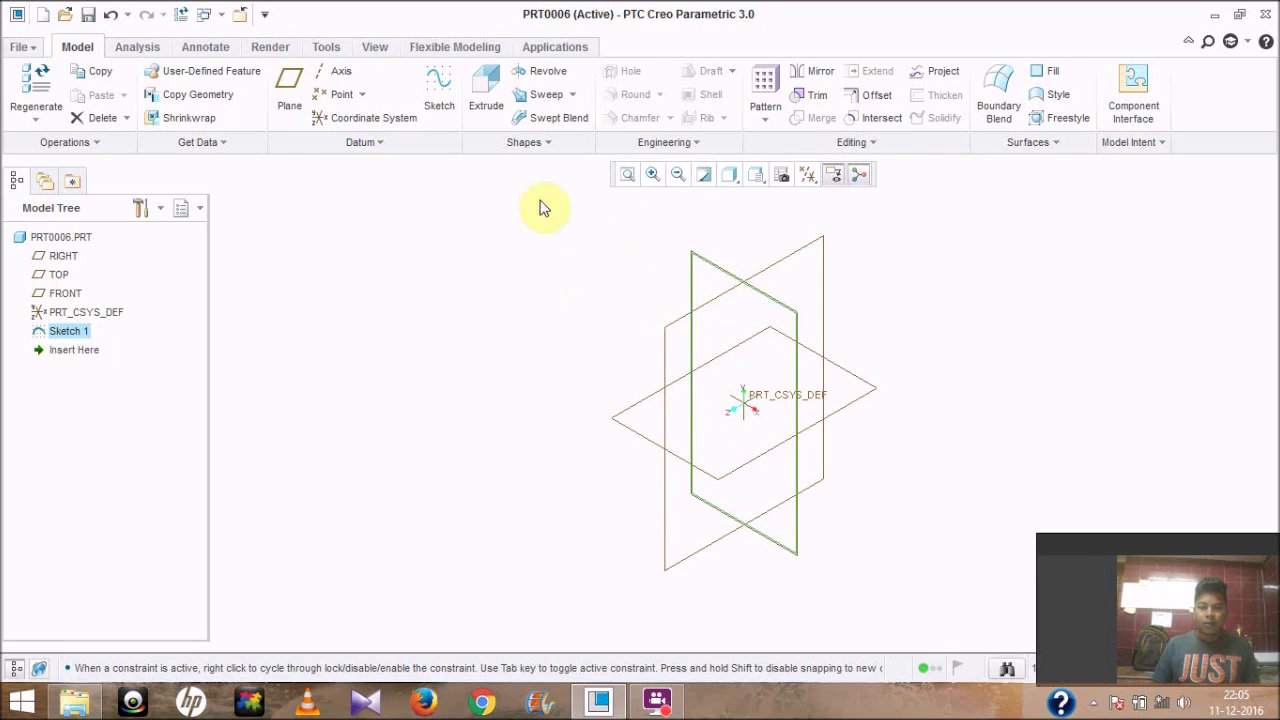
pyautogui.click(483, 105)
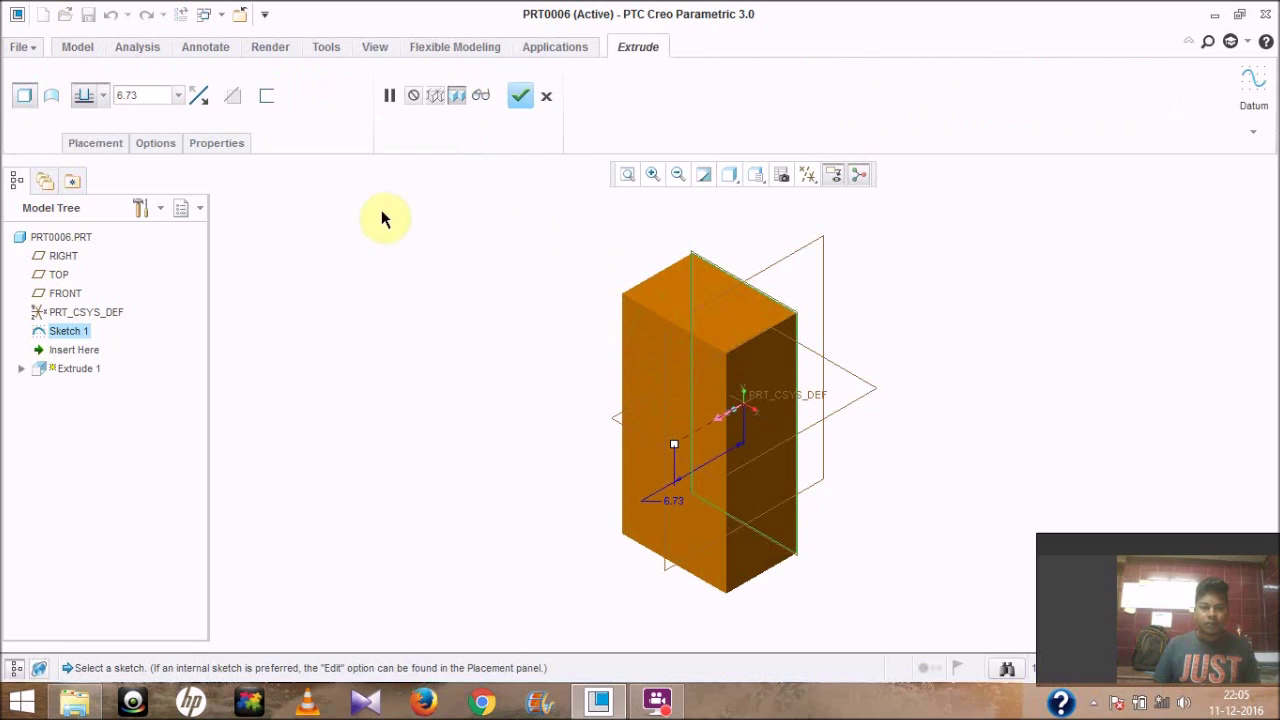
pyautogui.moveTo(676, 452); pyautogui.dragTo(543, 472)
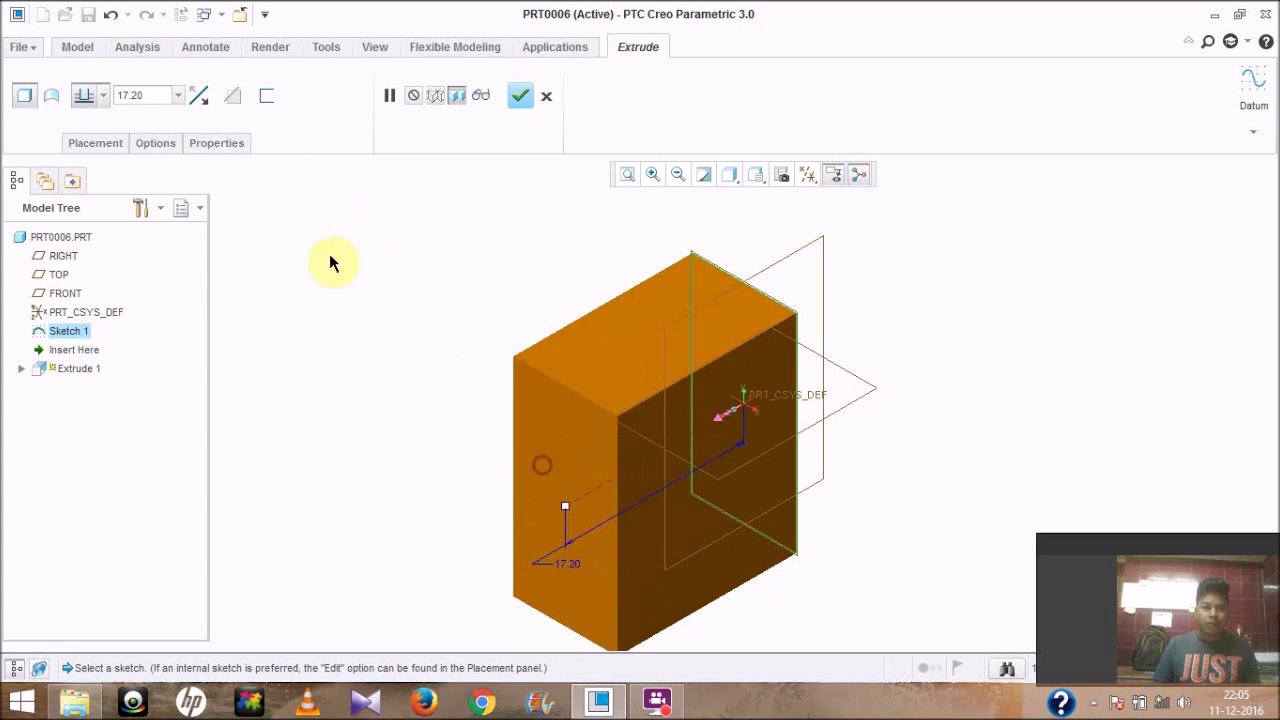
pyautogui.doubleClick(148, 94)
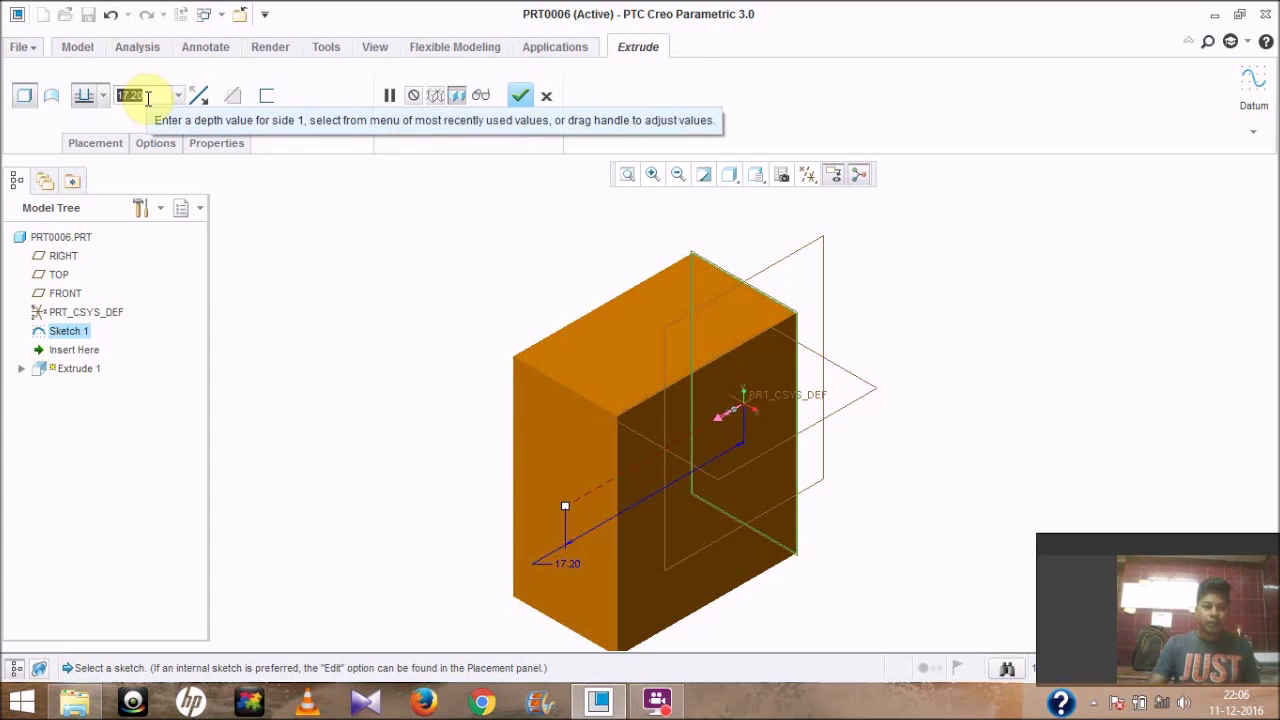
pyautogui.write('2')
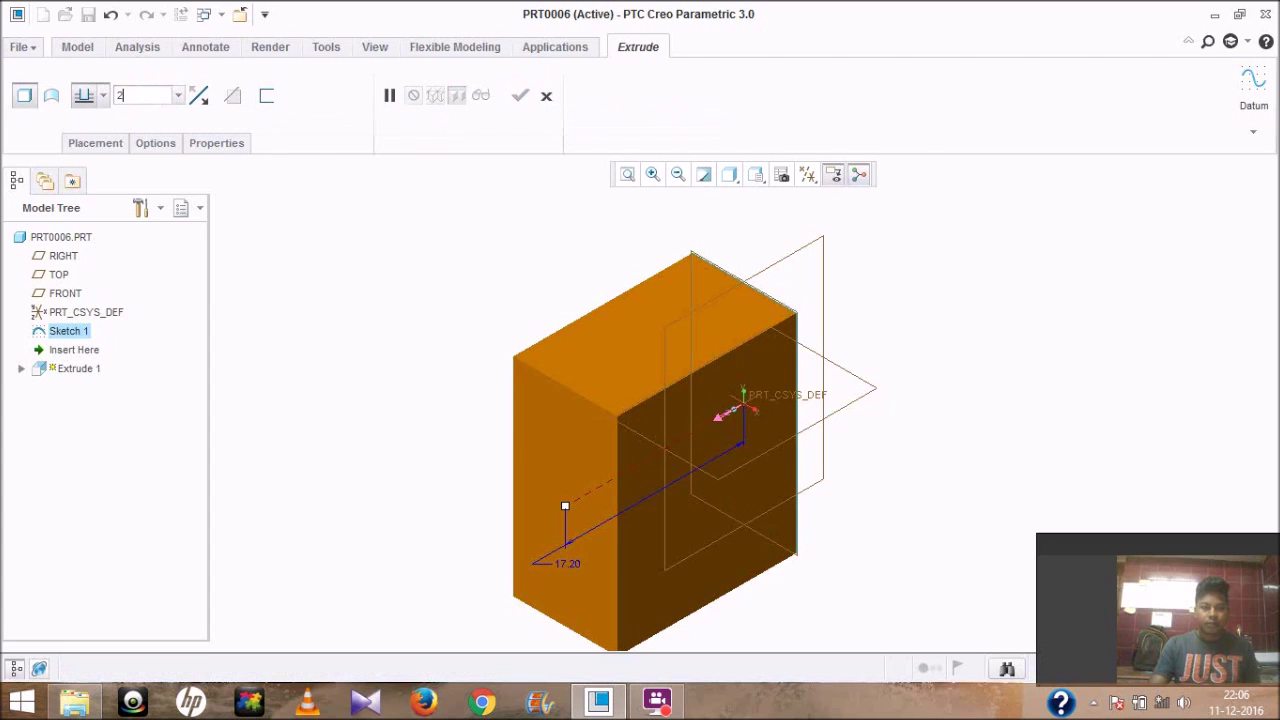
pyautogui.write('0')
pyautogui.press('Return')
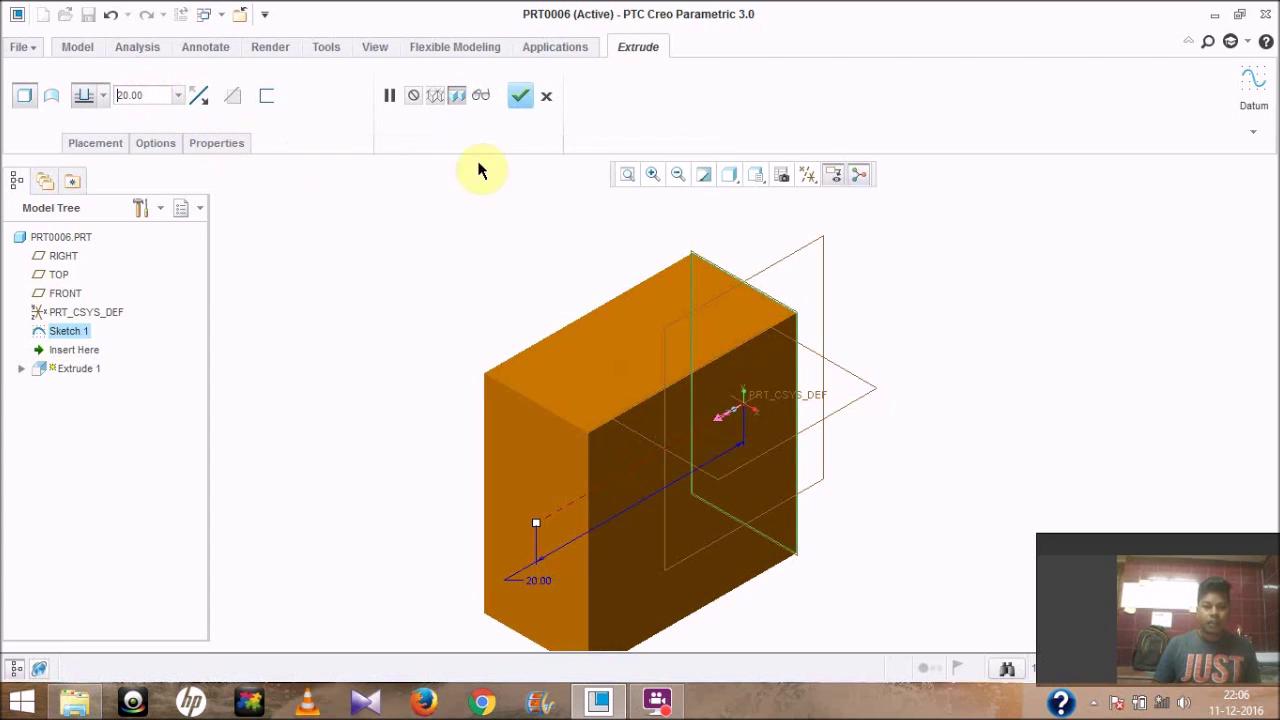
pyautogui.click(521, 100)
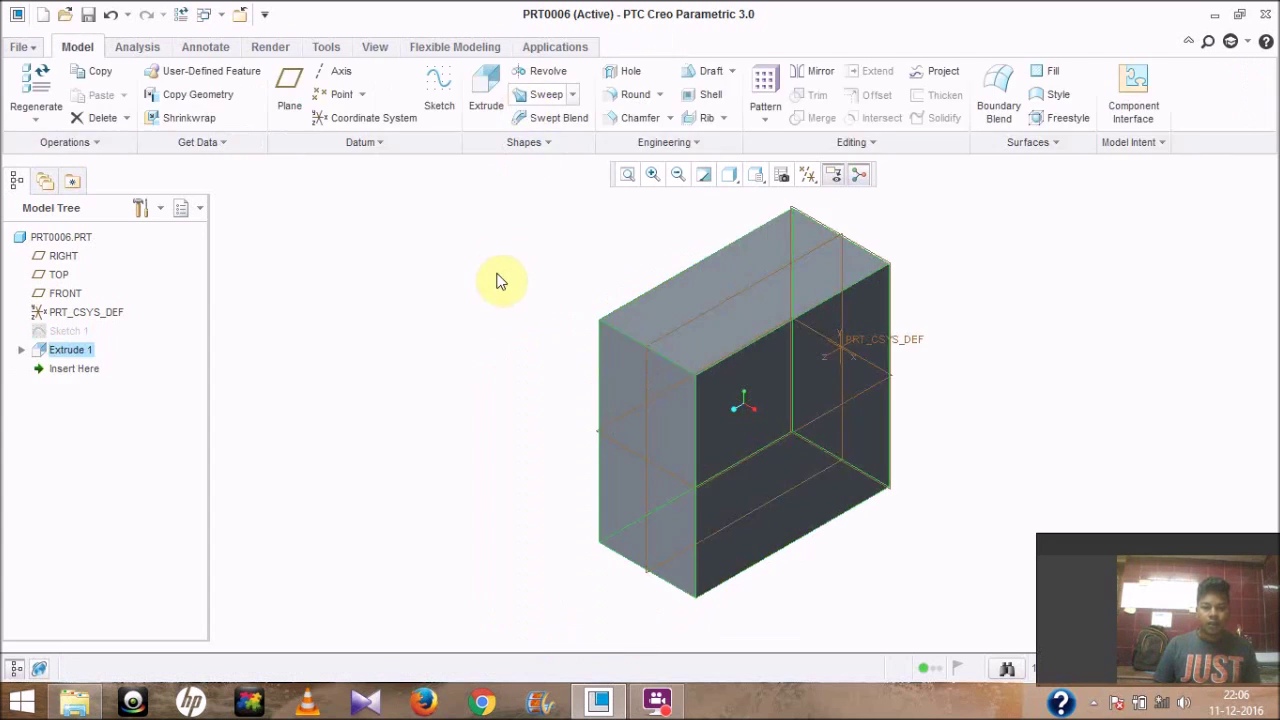
pyautogui.moveTo(430, 378)
pyautogui.mouseDown(button='middle')
pyautogui.moveTo(408, 320)
pyautogui.moveTo(443, 251)
pyautogui.moveTo(451, 371)
pyautogui.mouseUp(button='middle')
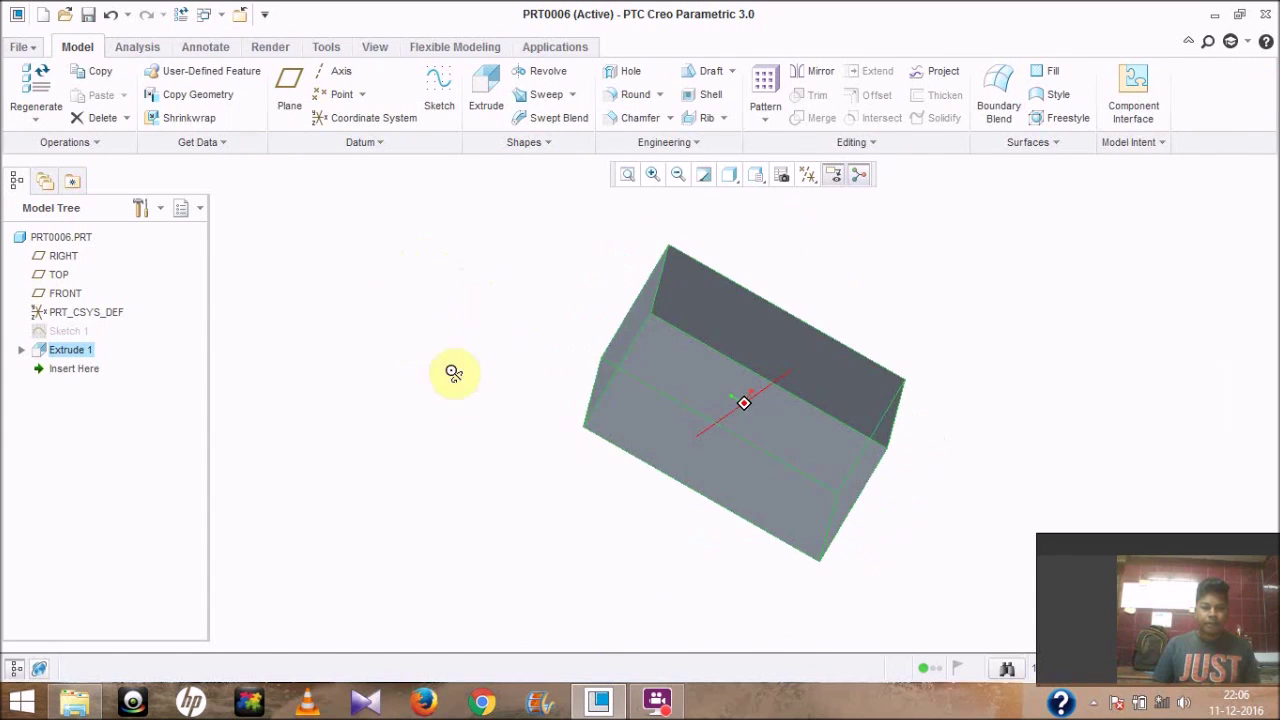
pyautogui.moveTo(369, 326)
pyautogui.mouseDown(button='middle')
pyautogui.moveTo(518, 363)
pyautogui.moveTo(429, 346)
pyautogui.moveTo(549, 343)
pyautogui.moveTo(473, 361)
pyautogui.mouseUp(button='middle')
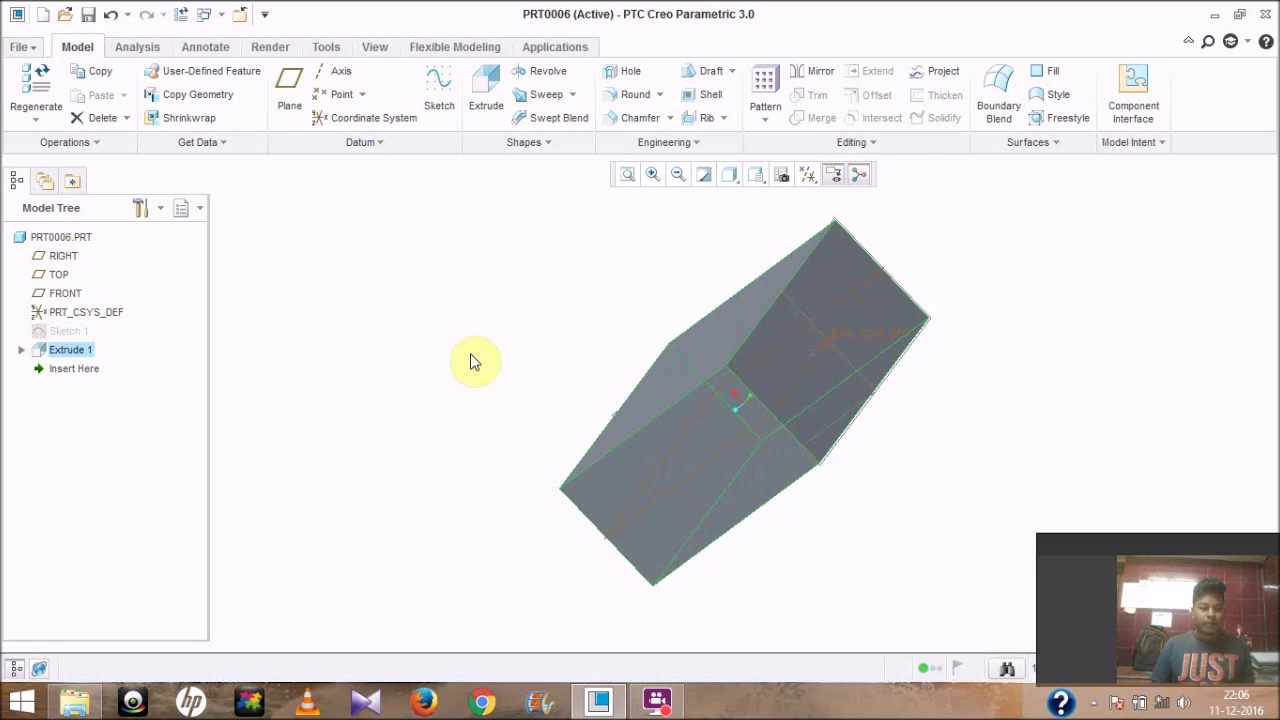
pyautogui.hotkey('ctrl', 'd')
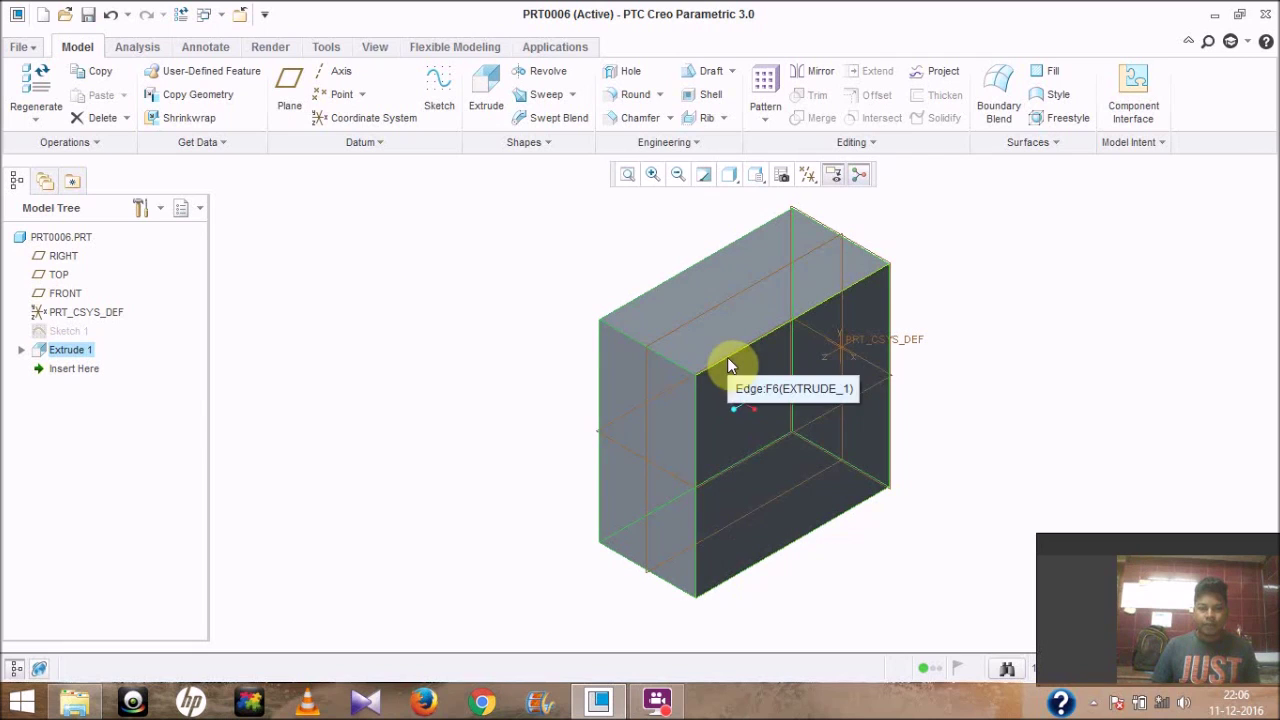
pyautogui.scroll(-2, 655, 323)
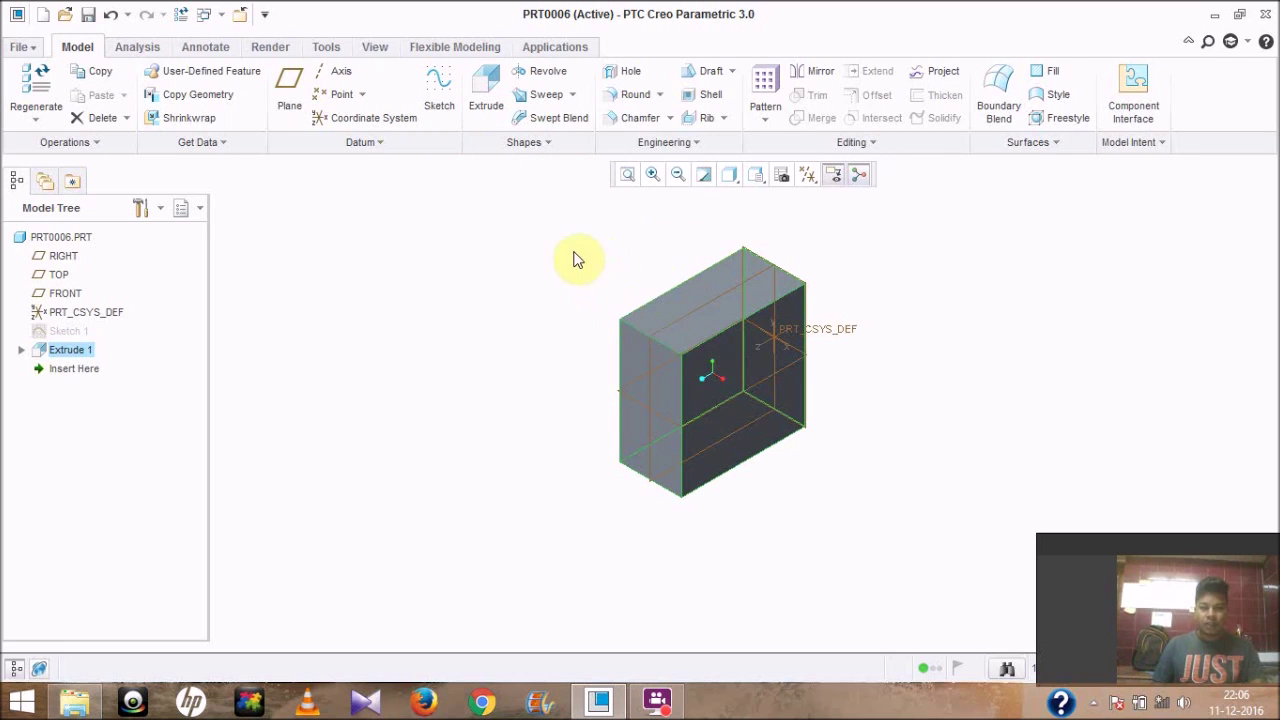
# Step: Edit the extrusion's definition and set its depth to 30 mm
pyautogui.rightClick(58, 349)
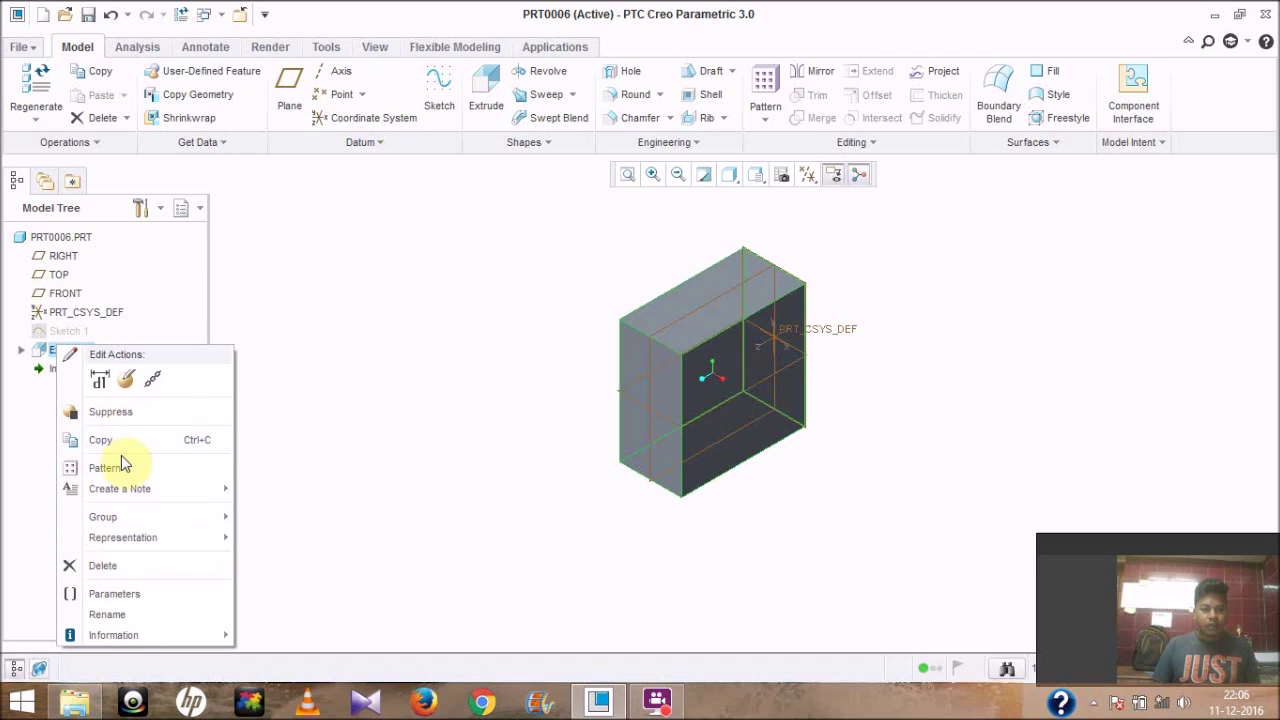
pyautogui.click(126, 383)
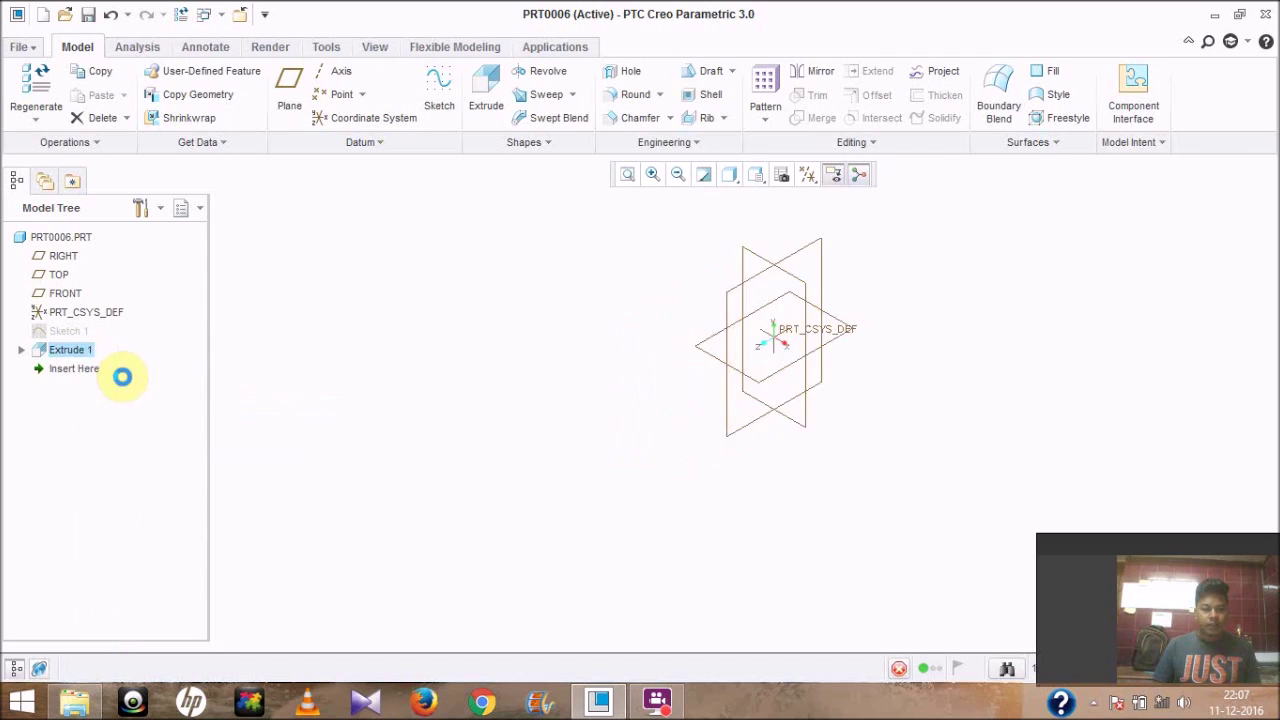
pyautogui.doubleClick(140, 95)
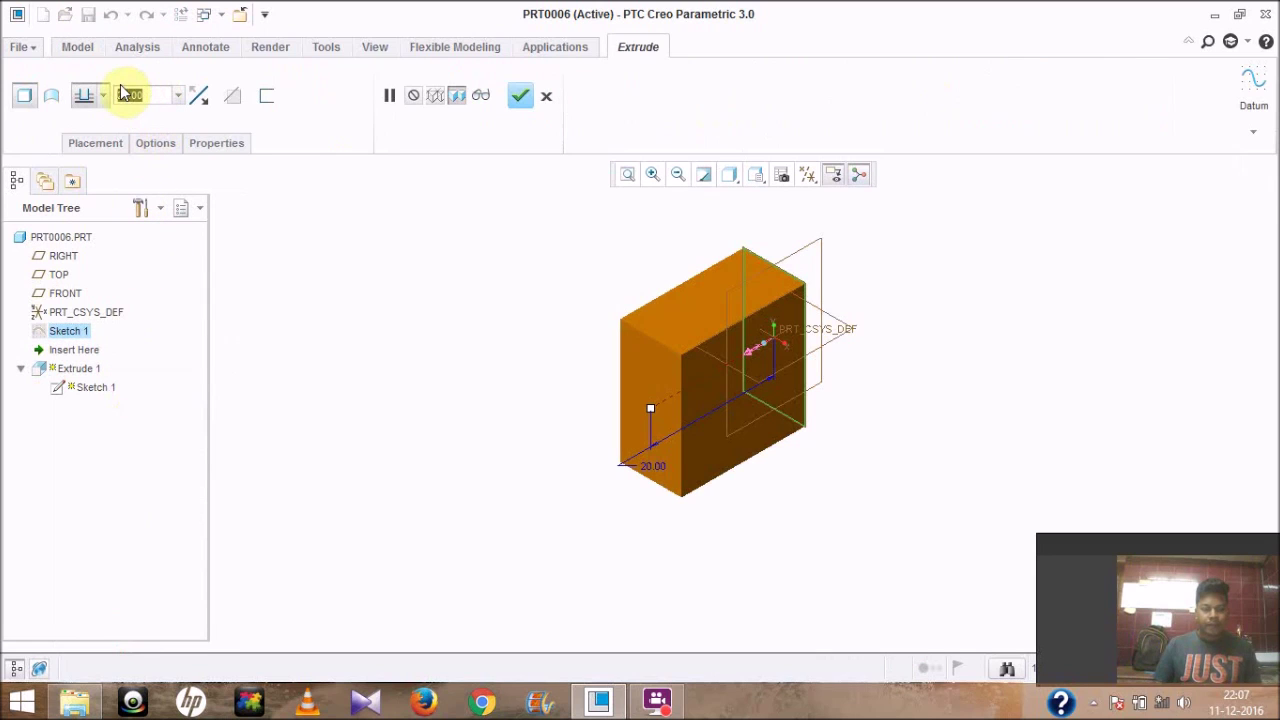
pyautogui.write('30')
pyautogui.press('Return')
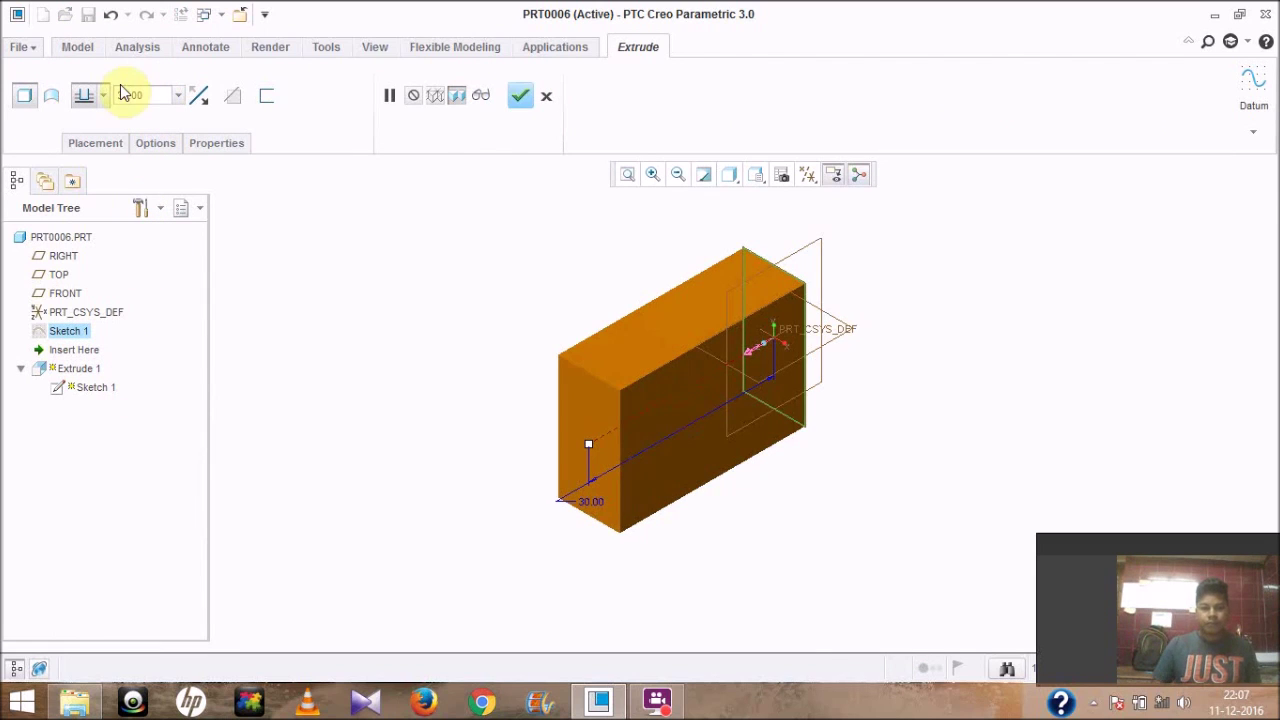
pyautogui.click(519, 98)
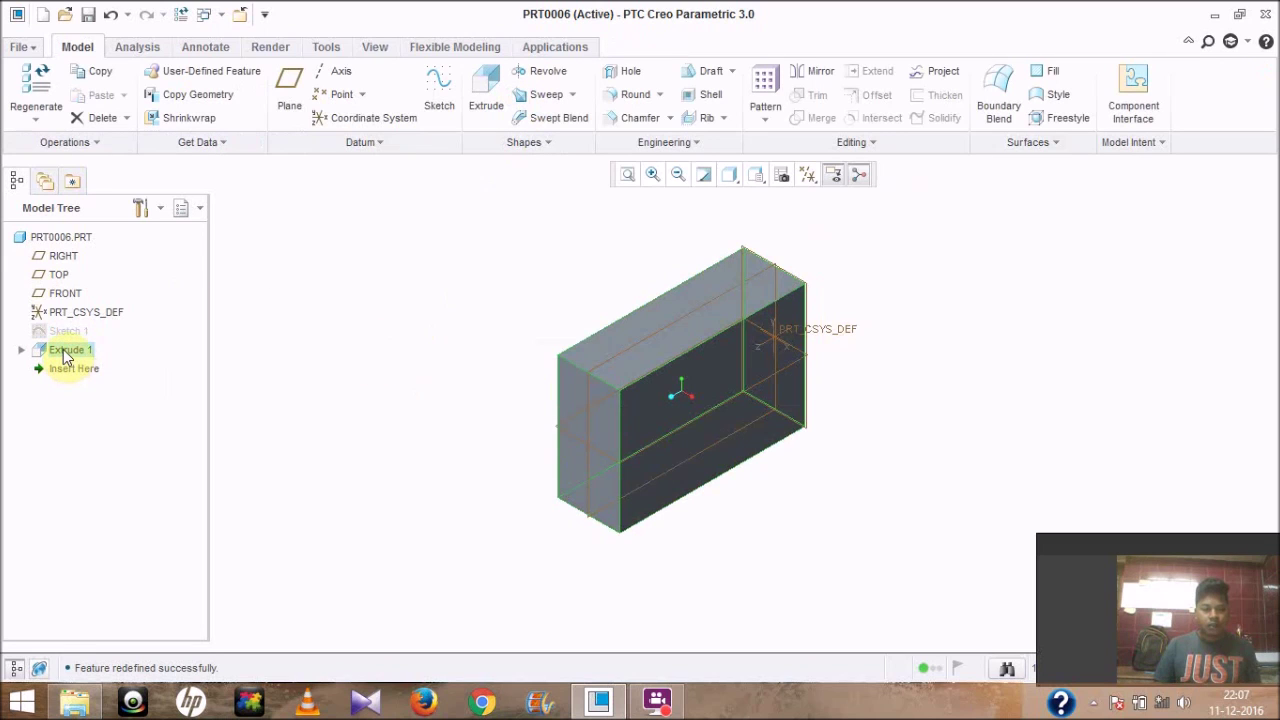
# Step: Delete the extrusion and the rectangular sketch from the part, leaving only the datum features
pyautogui.rightClick(63, 351)
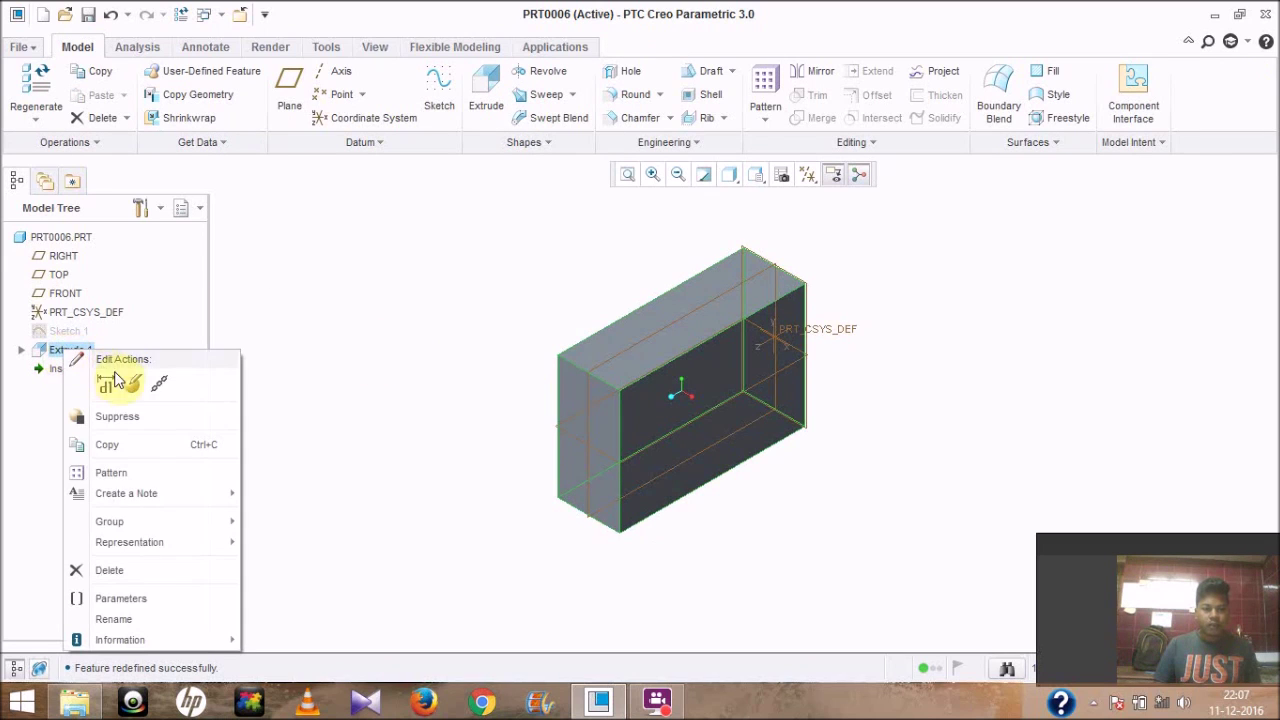
pyautogui.click(120, 570)
pyautogui.click(592, 377)
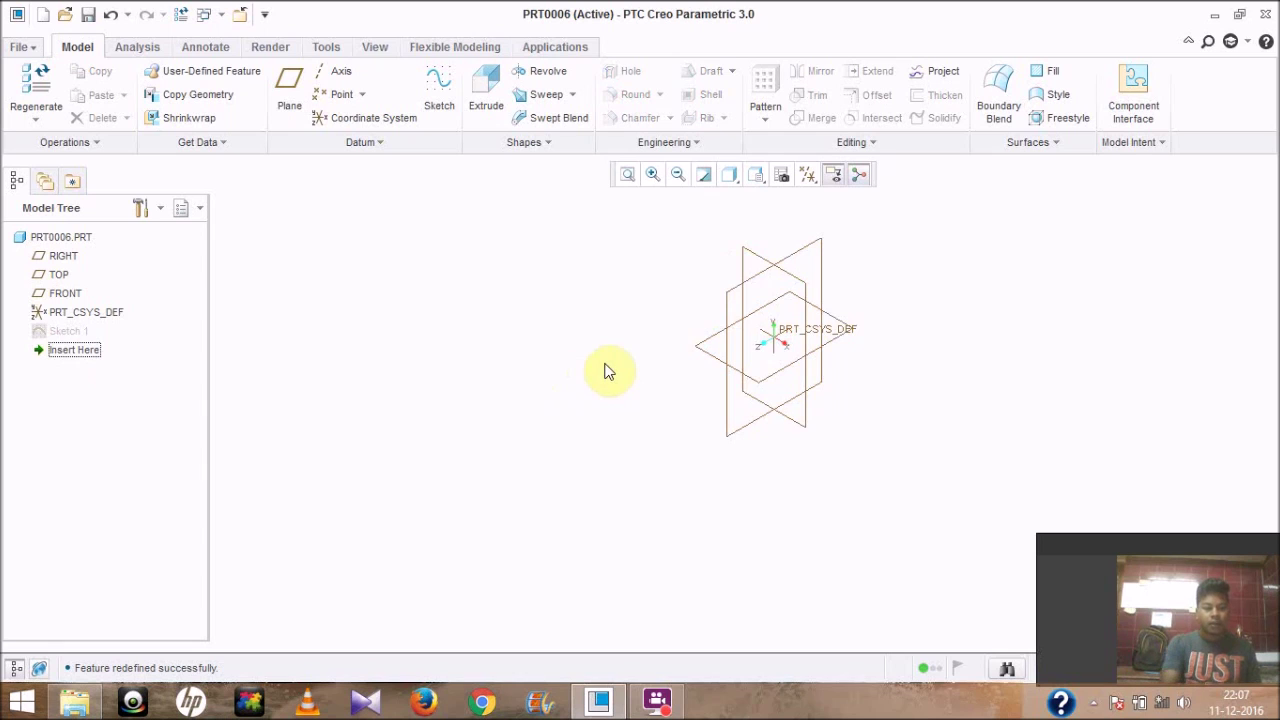
pyautogui.hotkey('ctrl', 'd')
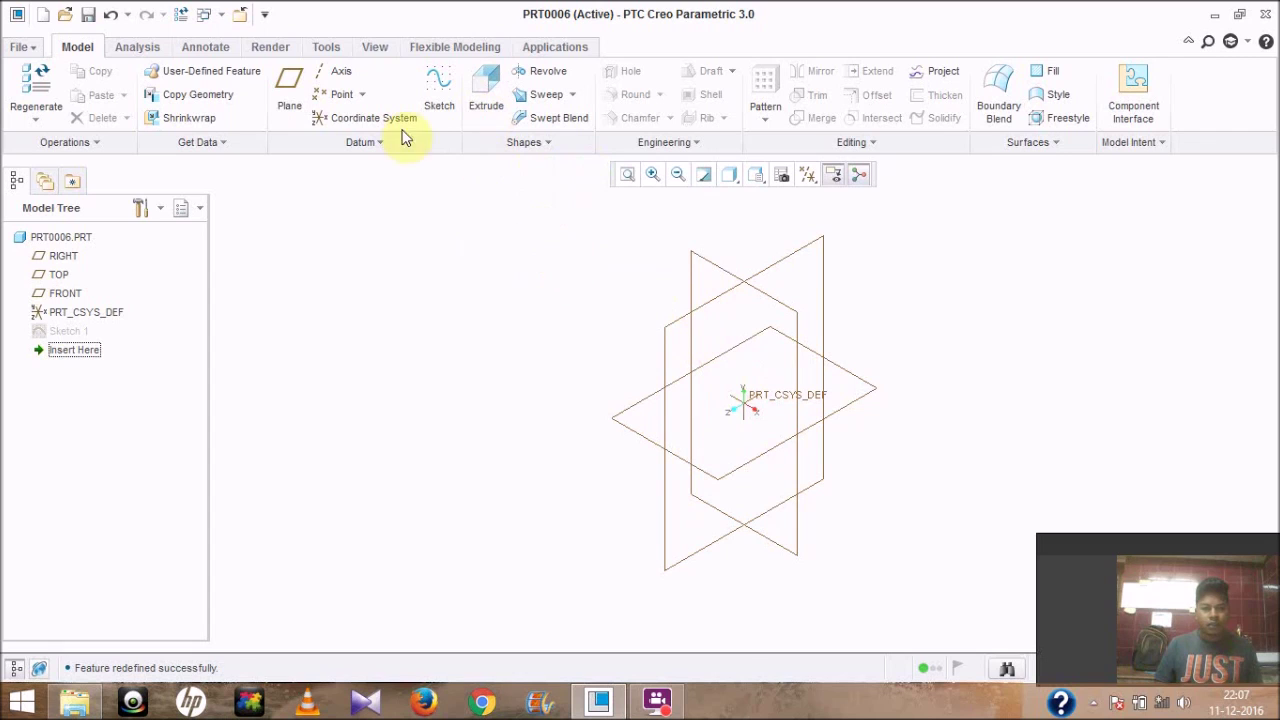
pyautogui.rightClick(55, 333)
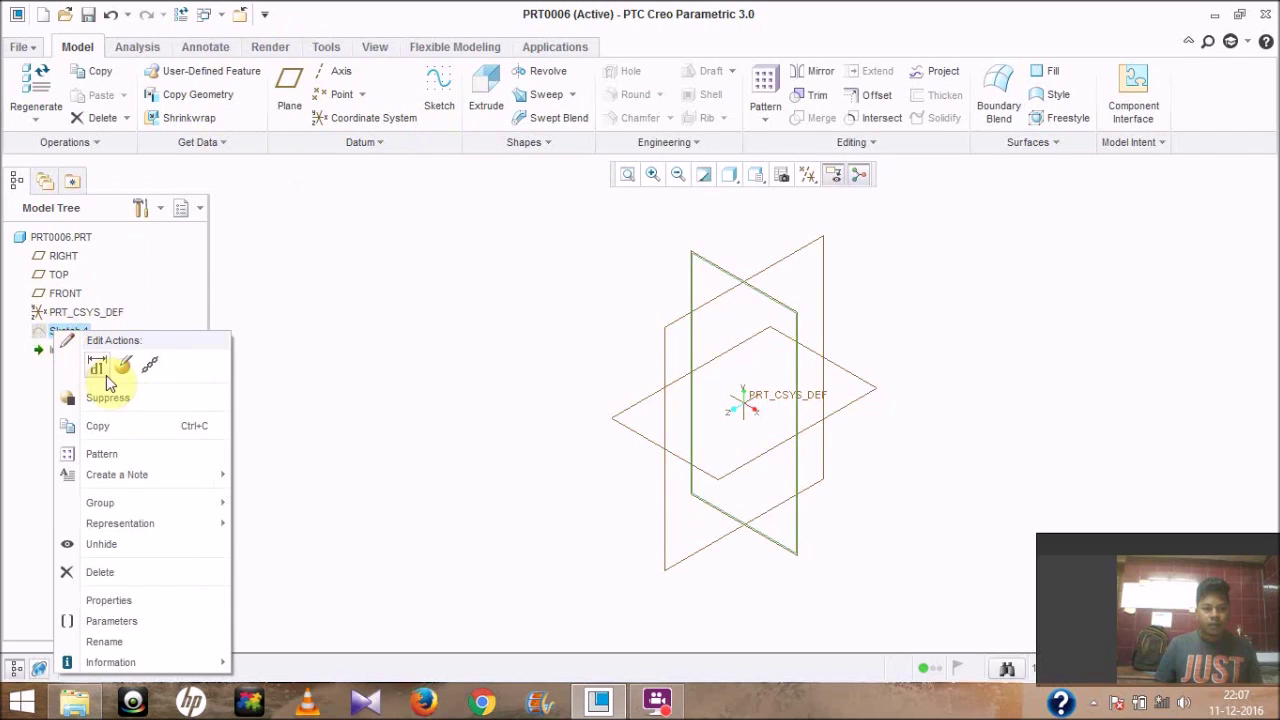
pyautogui.click(108, 577)
pyautogui.click(593, 374)
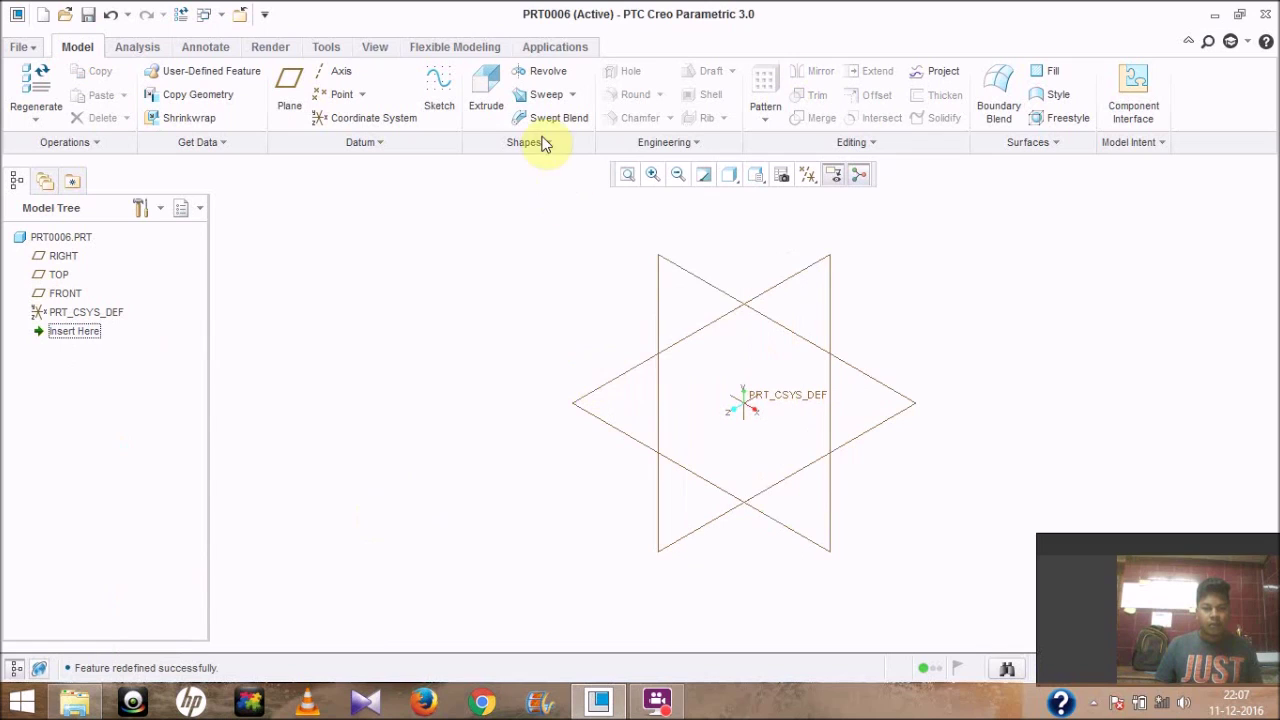
# Step: Start an extrusion with an internal sketch on the TOP plane and sketch a center rectangle about 426 mm high, centred on the origin
pyautogui.click(498, 100)
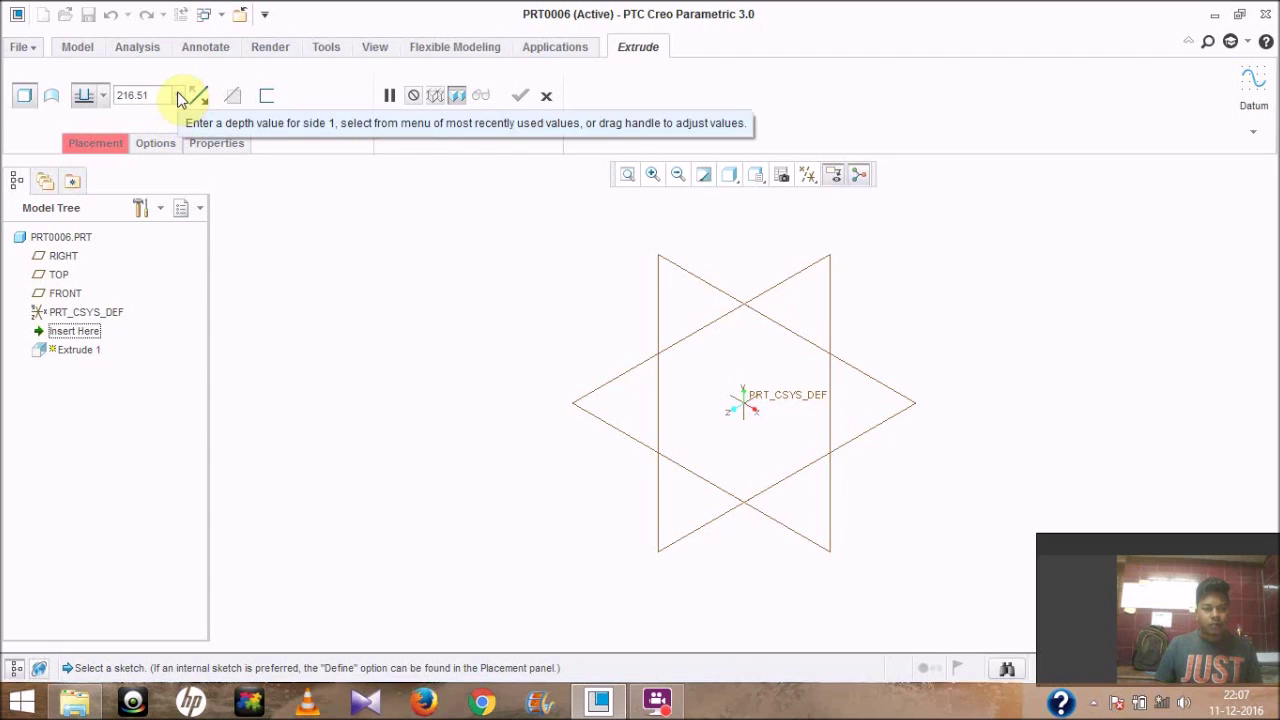
pyautogui.click(588, 408)
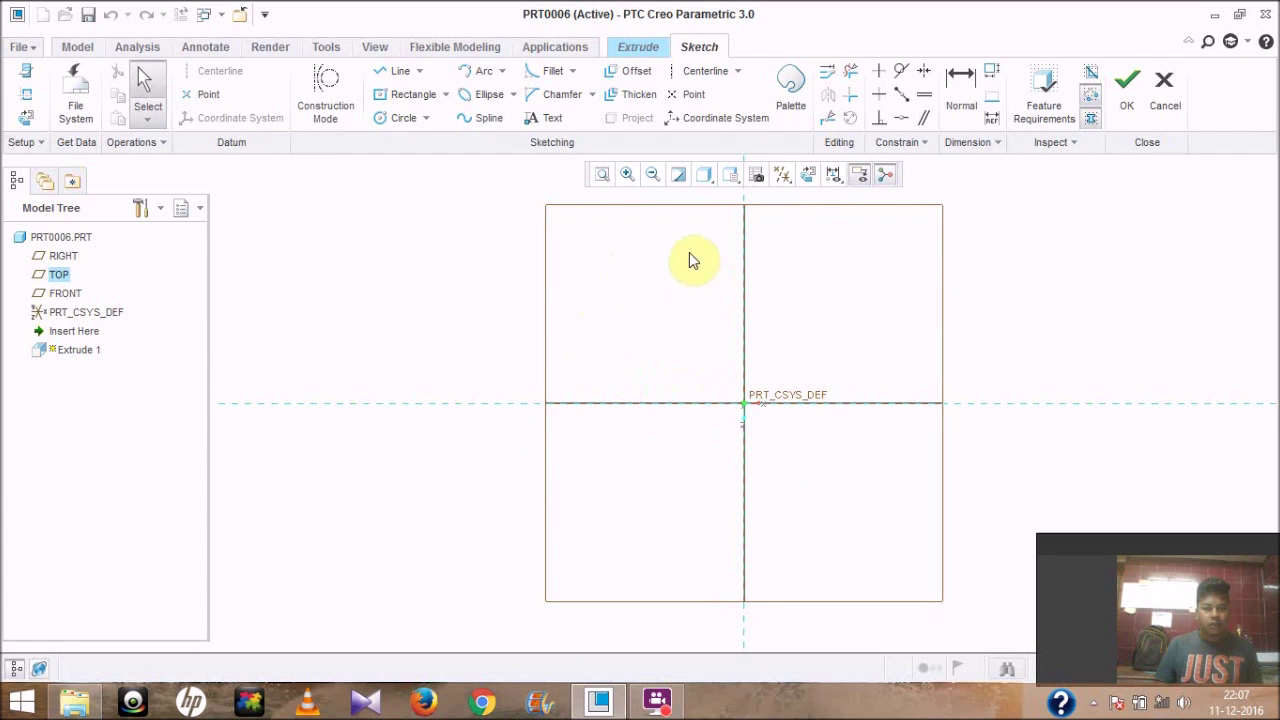
pyautogui.click(441, 95)
pyautogui.click(445, 95)
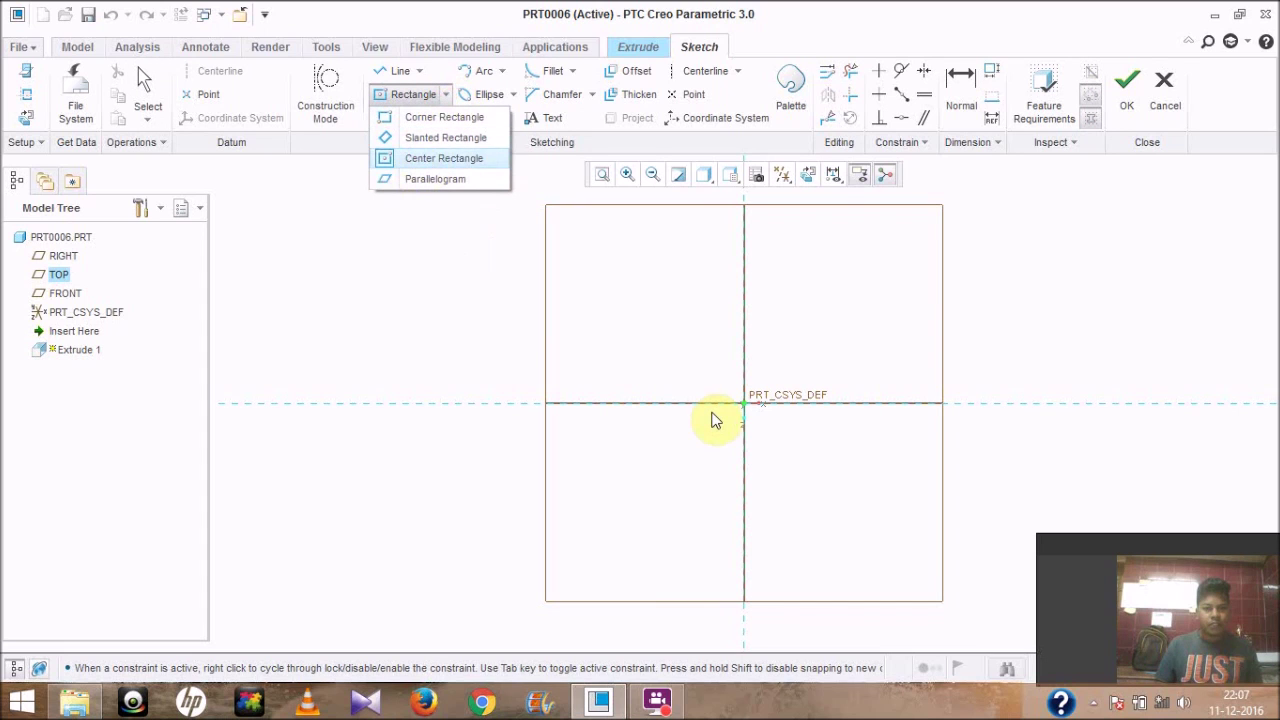
pyautogui.click(745, 410)
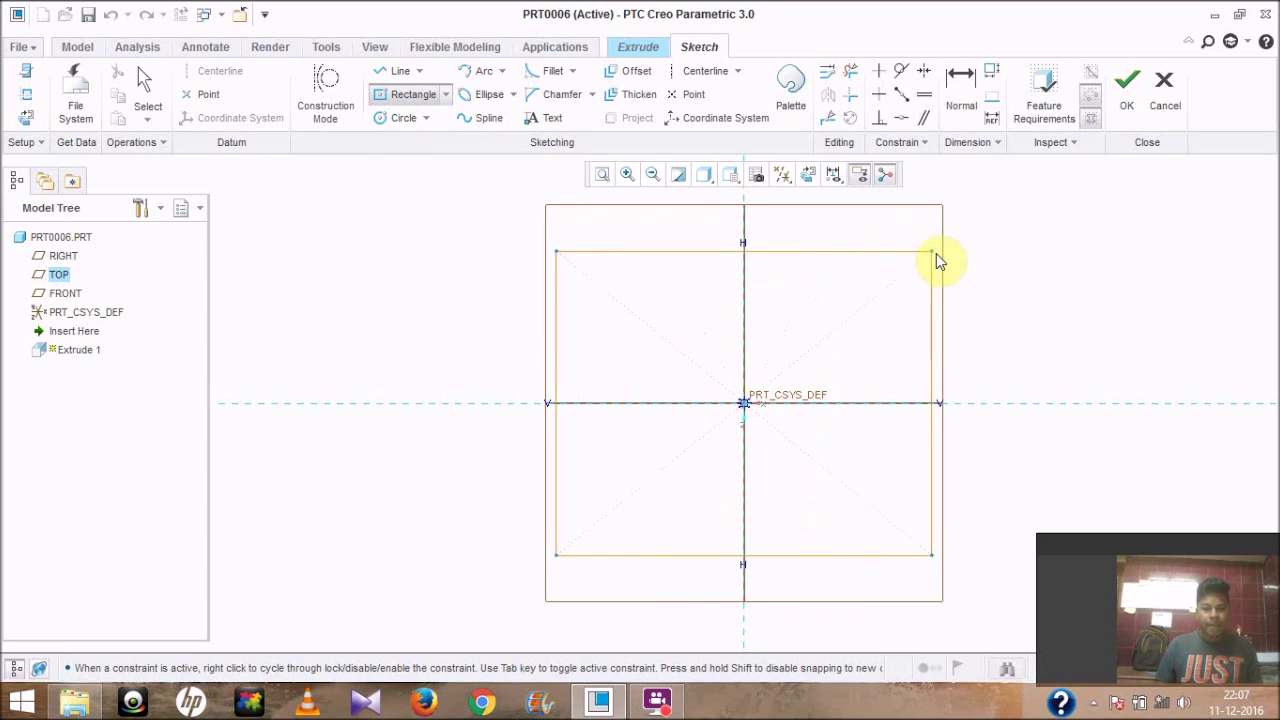
pyautogui.click(897, 237)
pyautogui.click(145, 86)
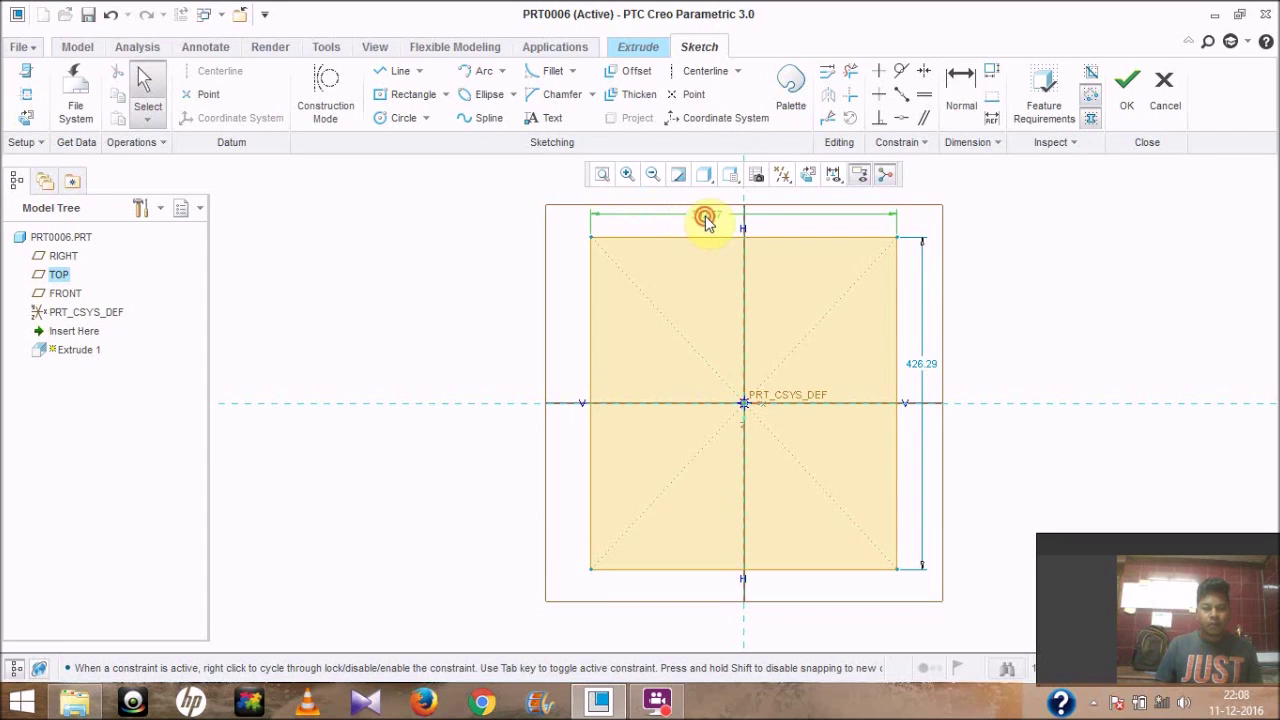
# Step: Set the rectangle's width to 400 mm and its height to 350 mm
pyautogui.doubleClick(702, 215)
pyautogui.write('40')
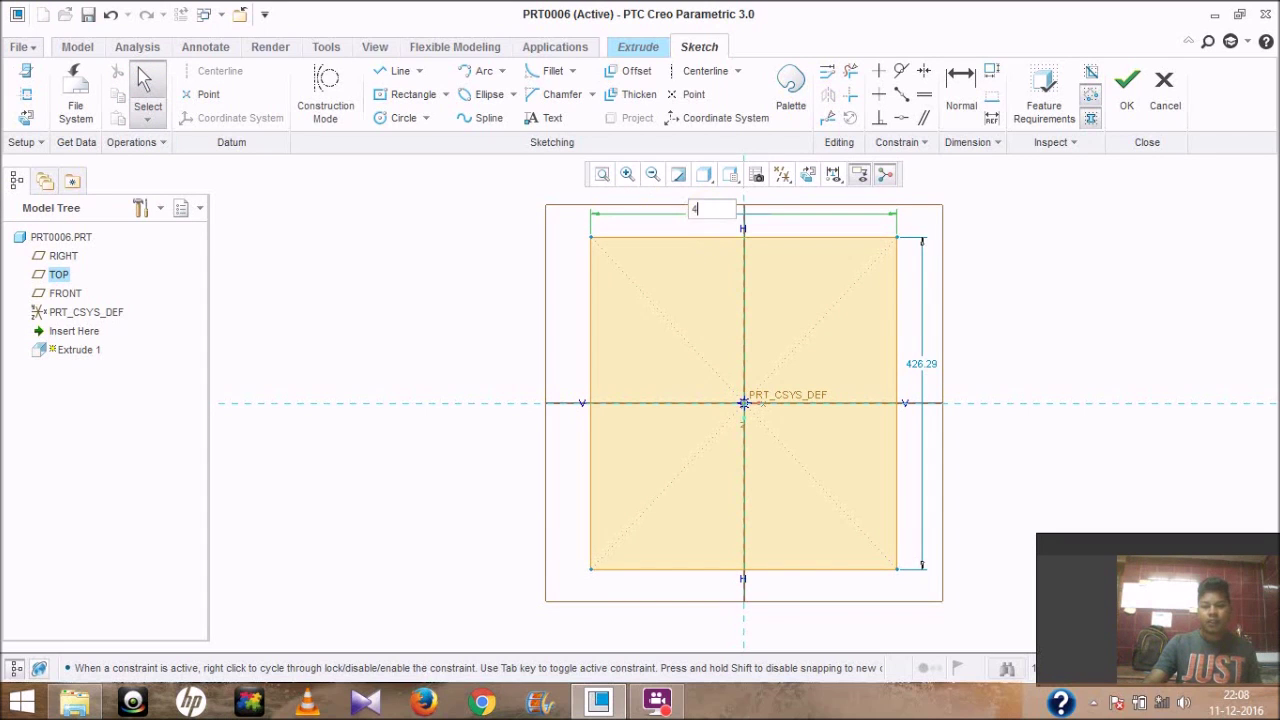
pyautogui.click(703, 214)
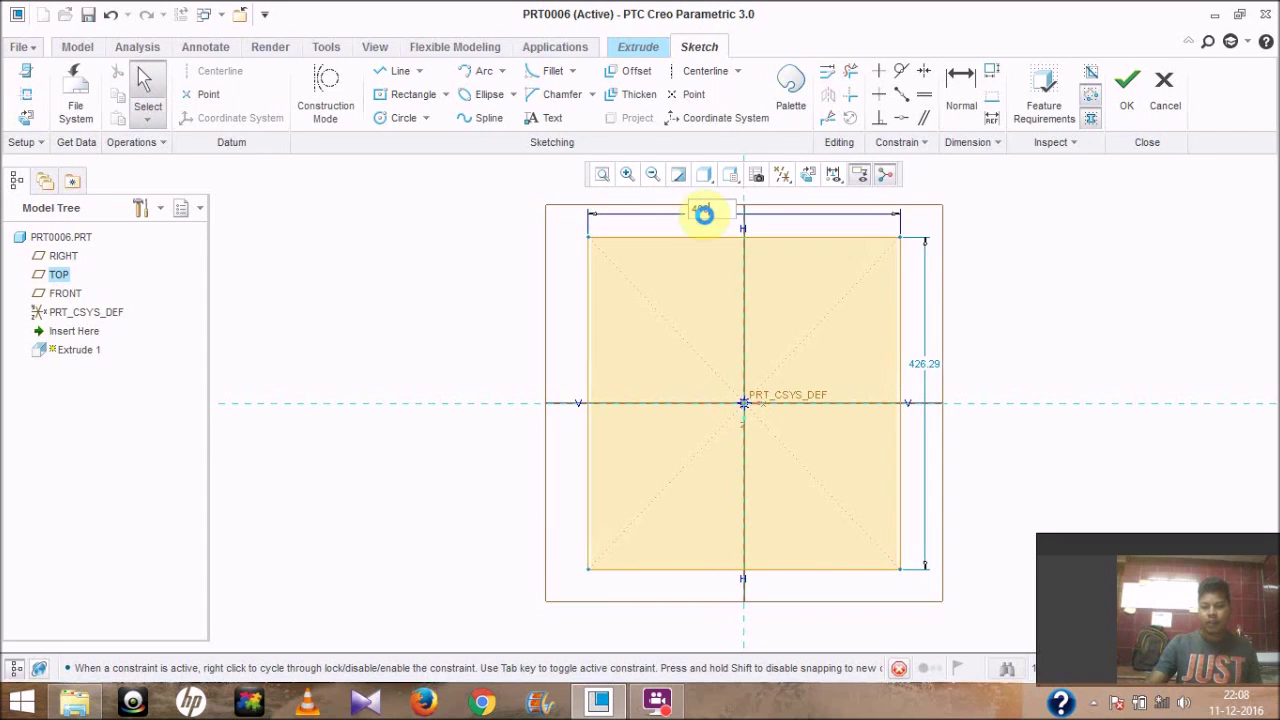
pyautogui.doubleClick(932, 368)
pyautogui.write('350')
pyautogui.click(937, 366)
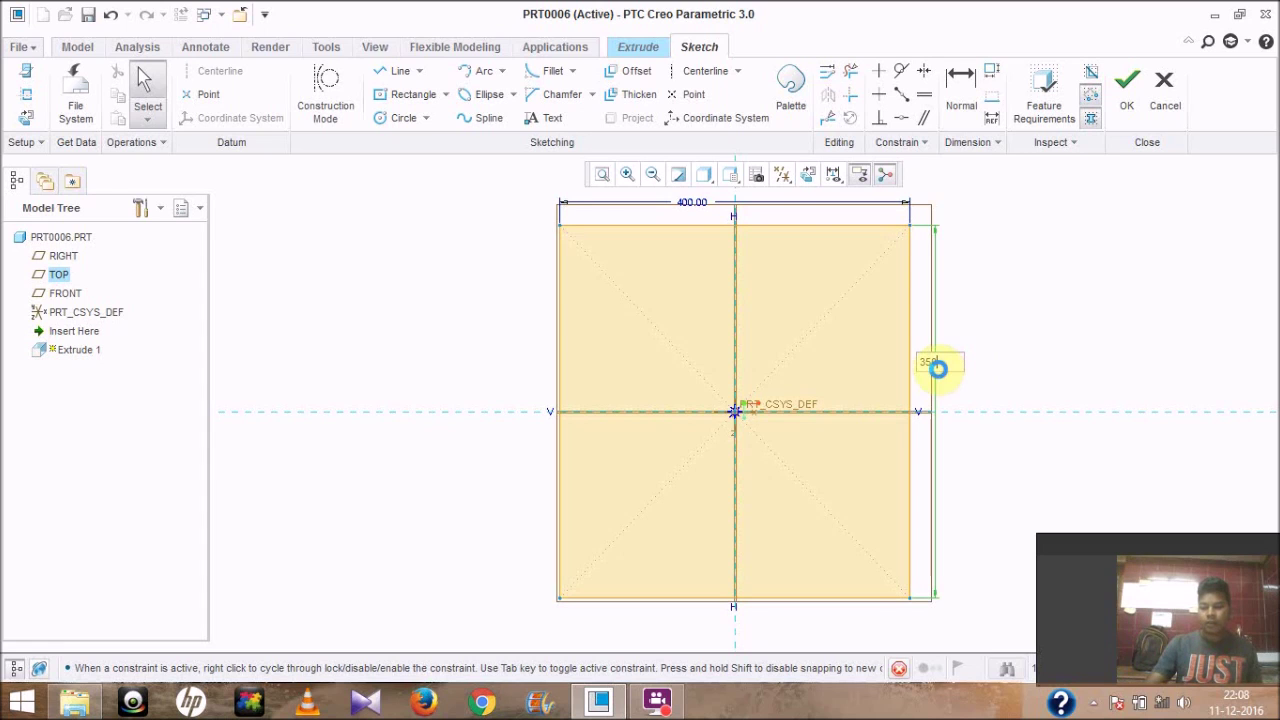
# Step: Finish the internal sketch and complete the solid extrusion with a depth of 216.51 mm
pyautogui.click(1130, 92)
pyautogui.moveTo(385, 497); pyautogui.dragTo(392, 457, button='middle')
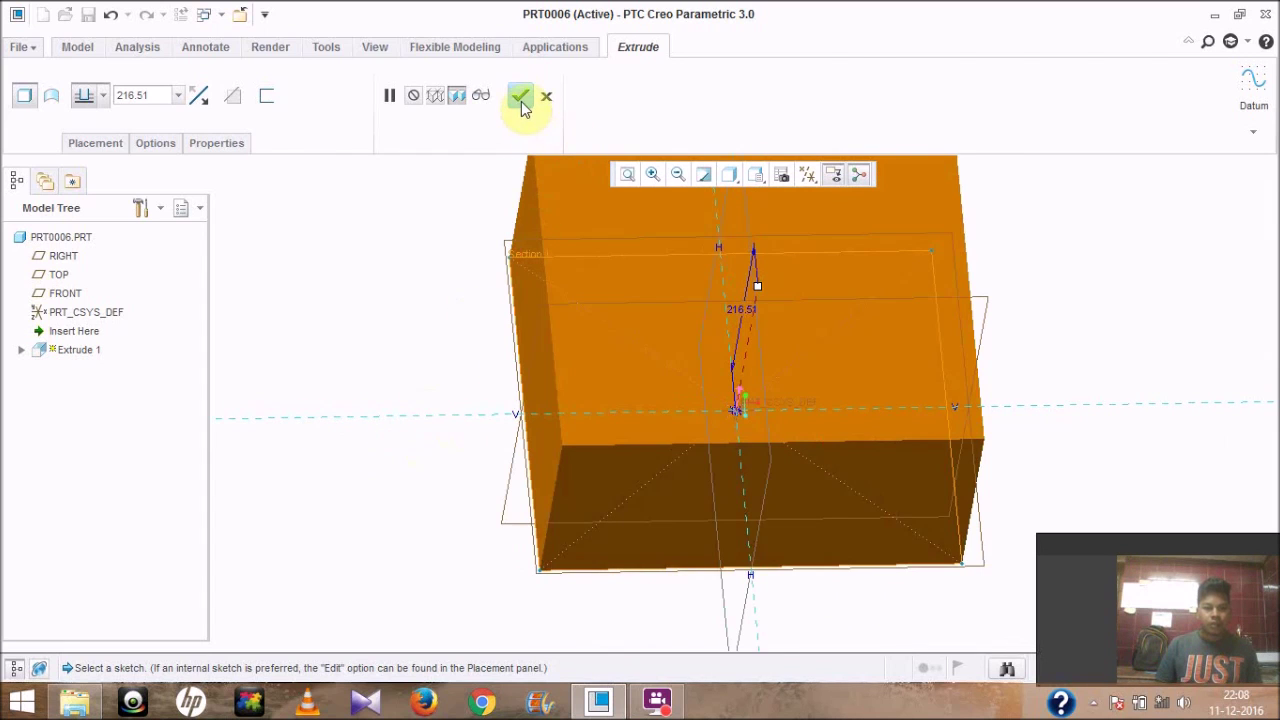
pyautogui.click(520, 97)
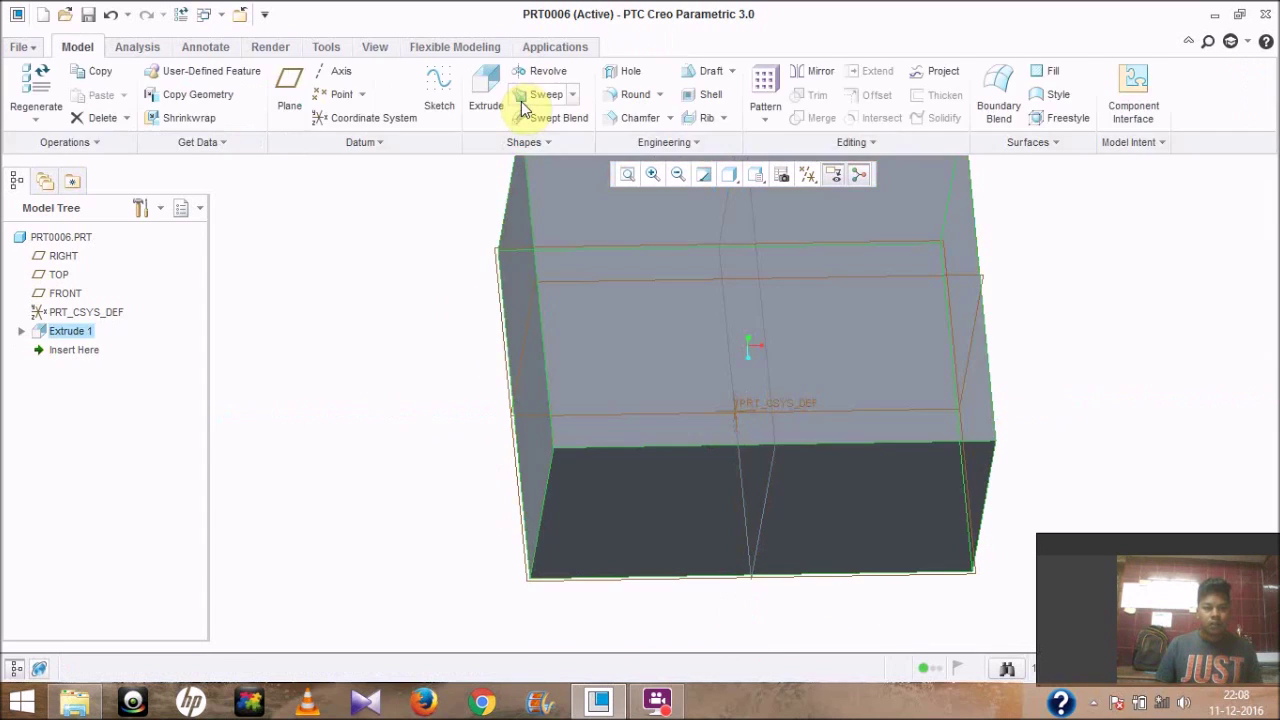
# Step: Delete the extruded block together with its internal sketch from the part
pyautogui.click(391, 443)
pyautogui.moveTo(394, 443); pyautogui.dragTo(768, 294, button='middle')
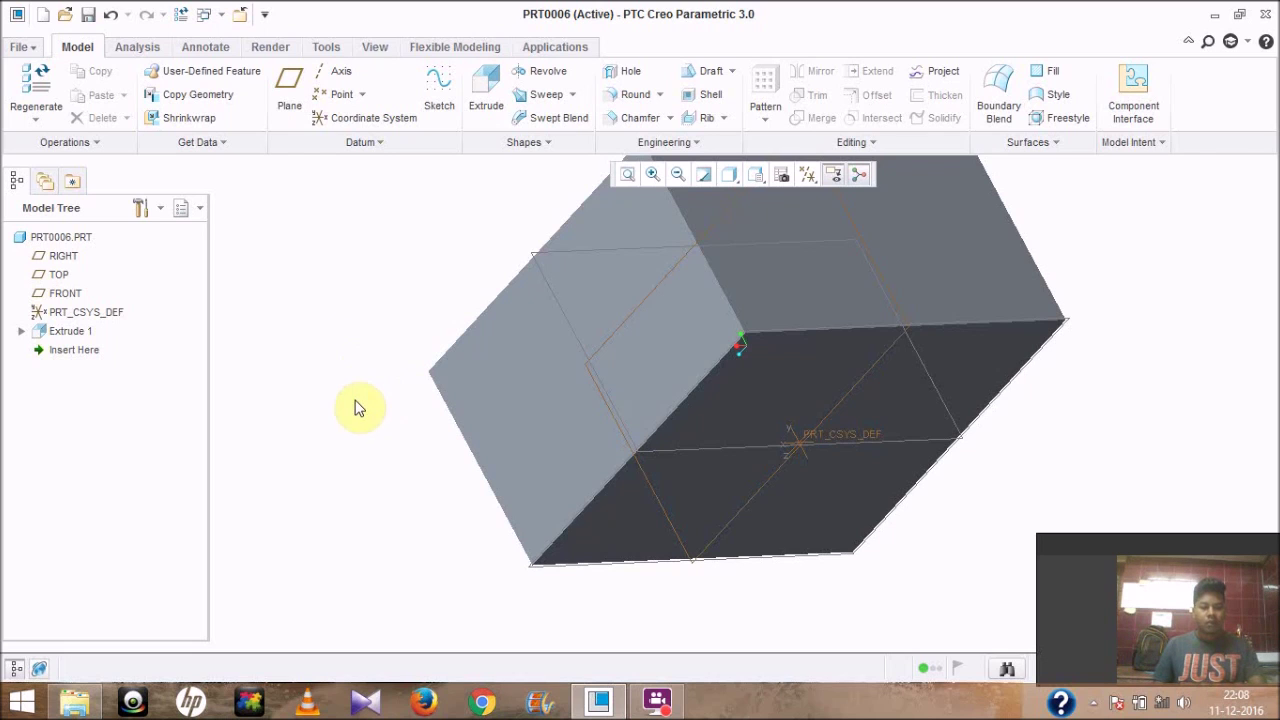
pyautogui.moveTo(345, 378); pyautogui.dragTo(335, 462, button='middle')
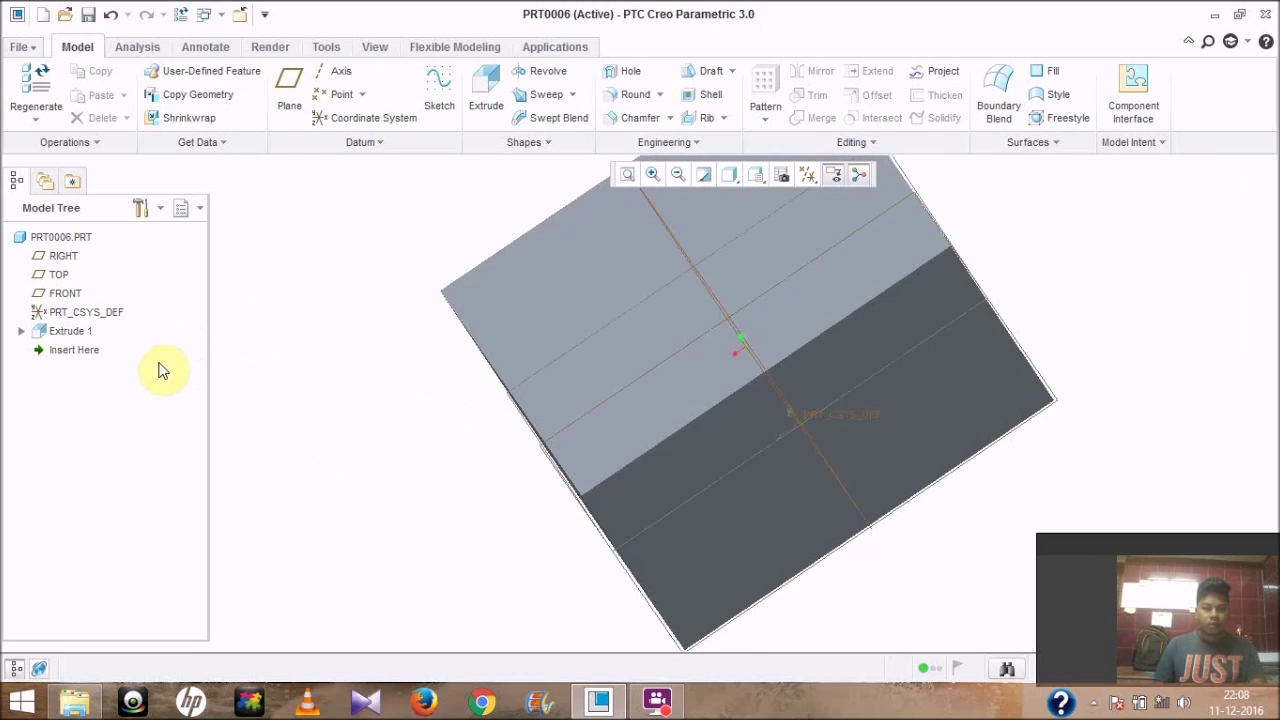
pyautogui.click(60, 334)
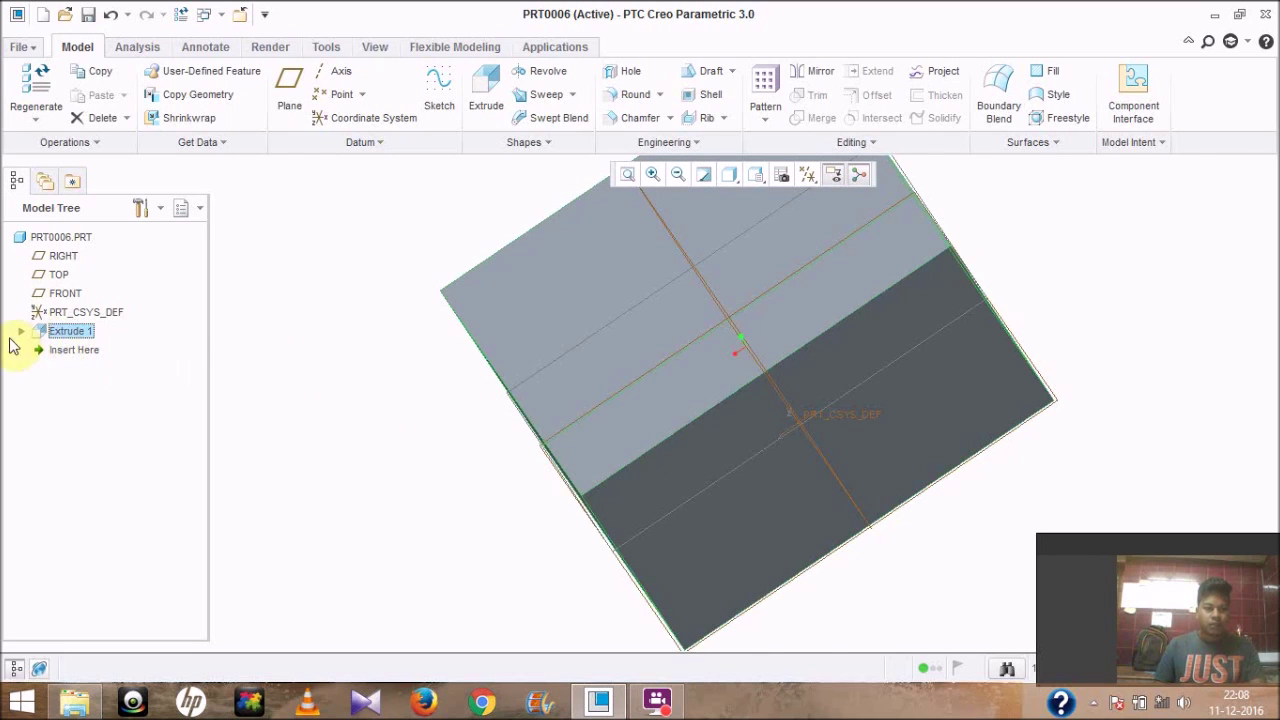
pyautogui.rightClick(65, 338)
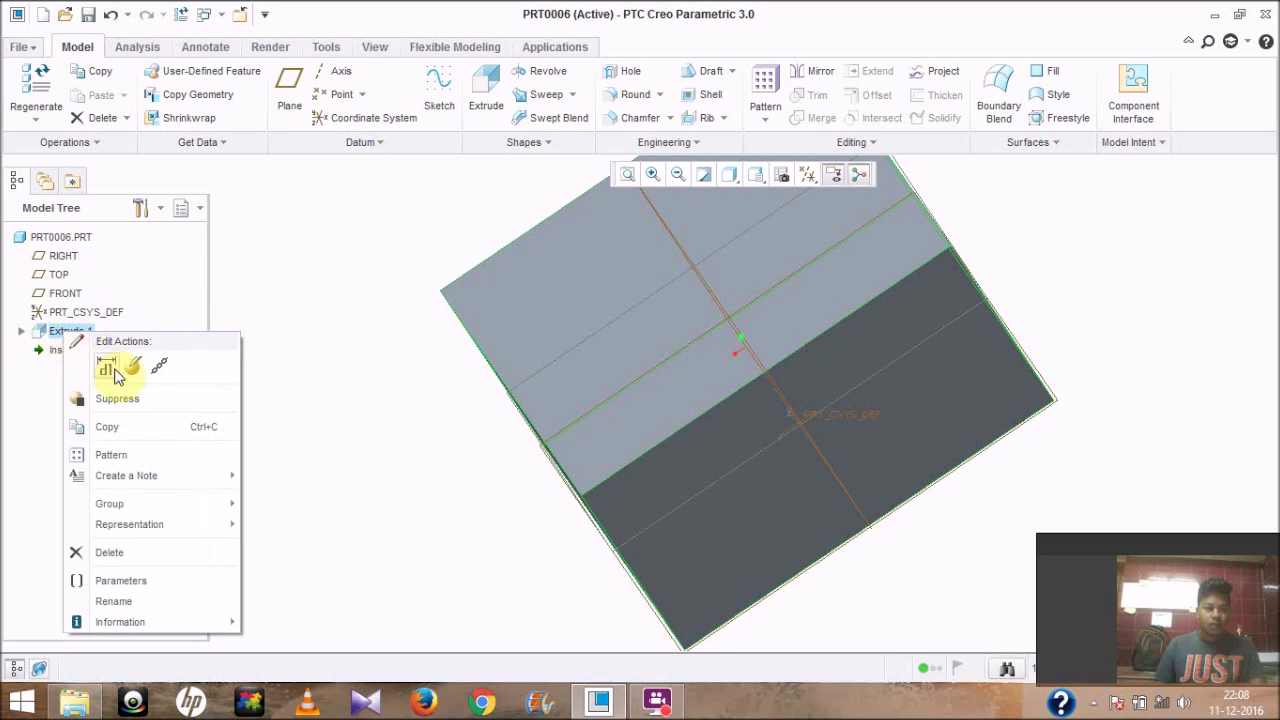
pyautogui.click(110, 553)
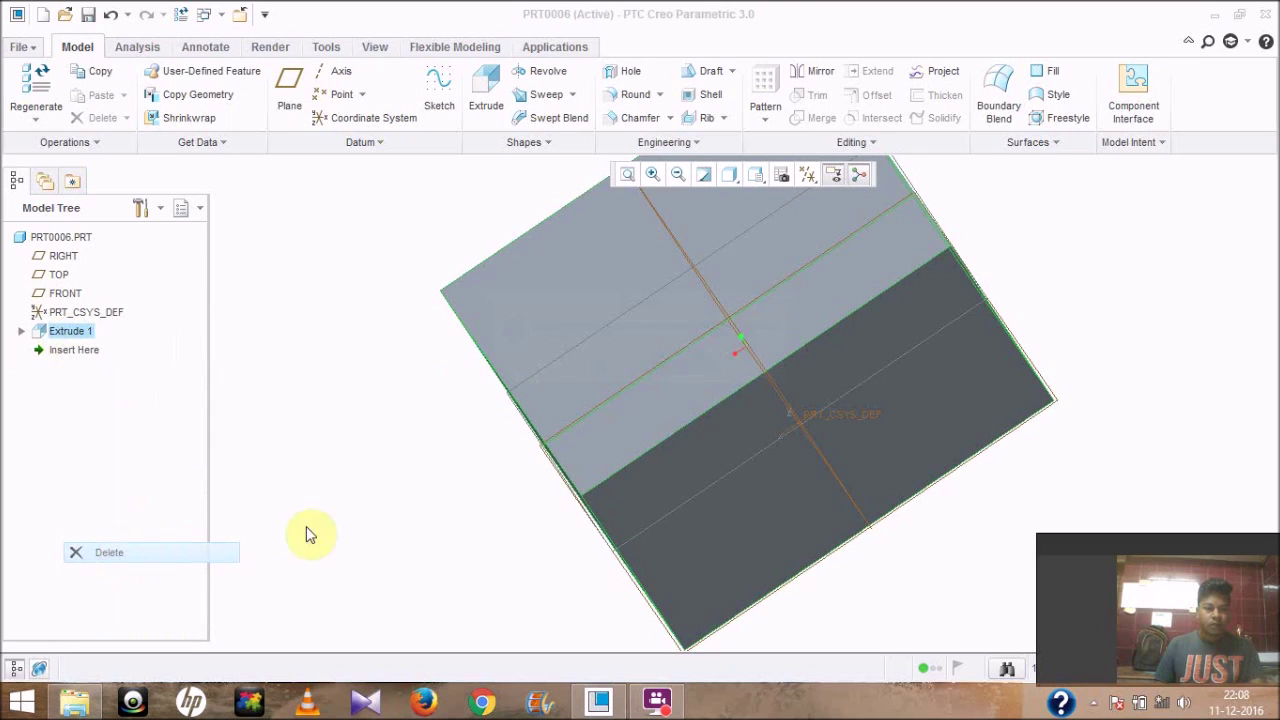
pyautogui.click(594, 370)
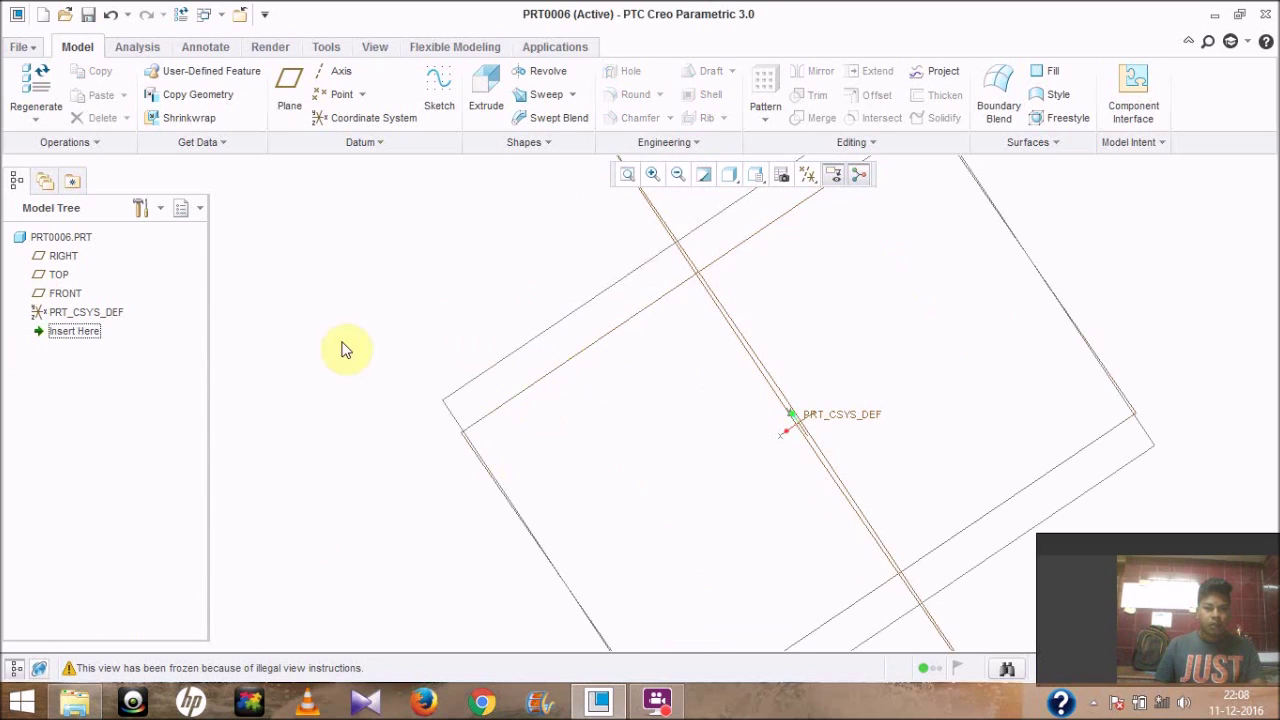
# Step: Restore the default view orientation and start a new sketch on the FRONT plane
pyautogui.scroll(-5, 470, 403)
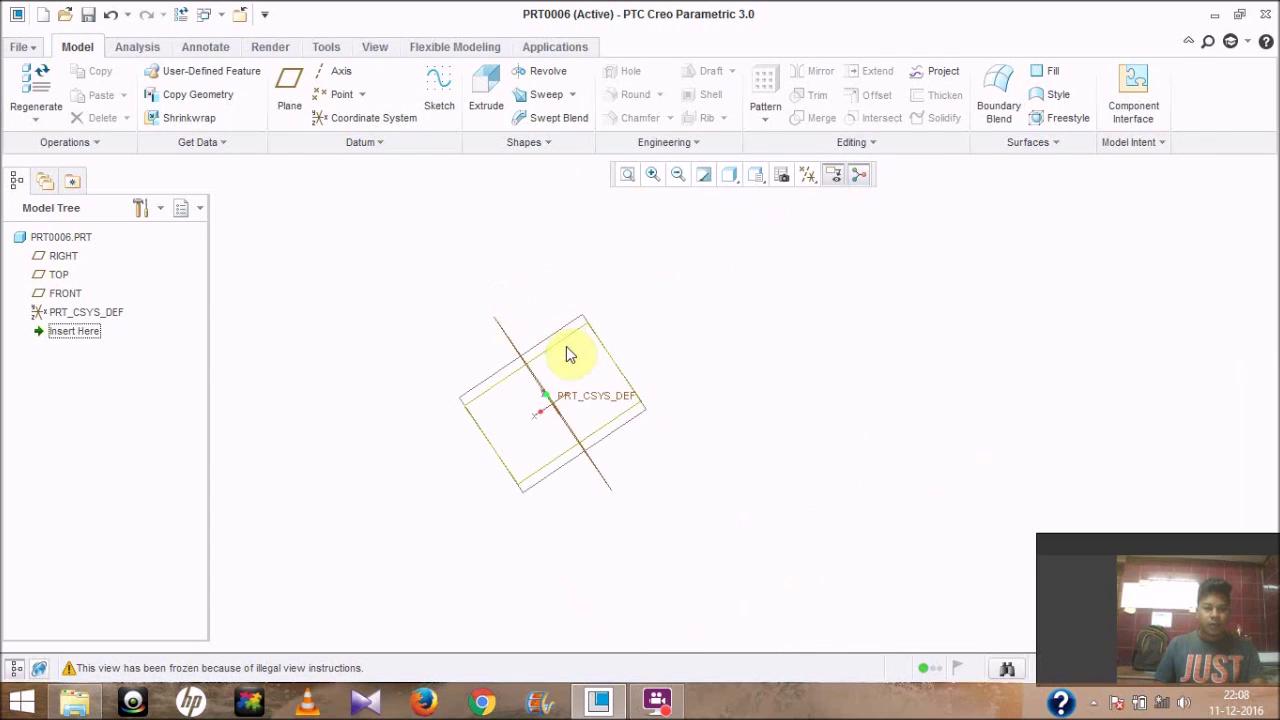
pyautogui.moveTo(460, 300); pyautogui.dragTo(503, 309, button='middle')
pyautogui.hotkey('ctrl', 'd')
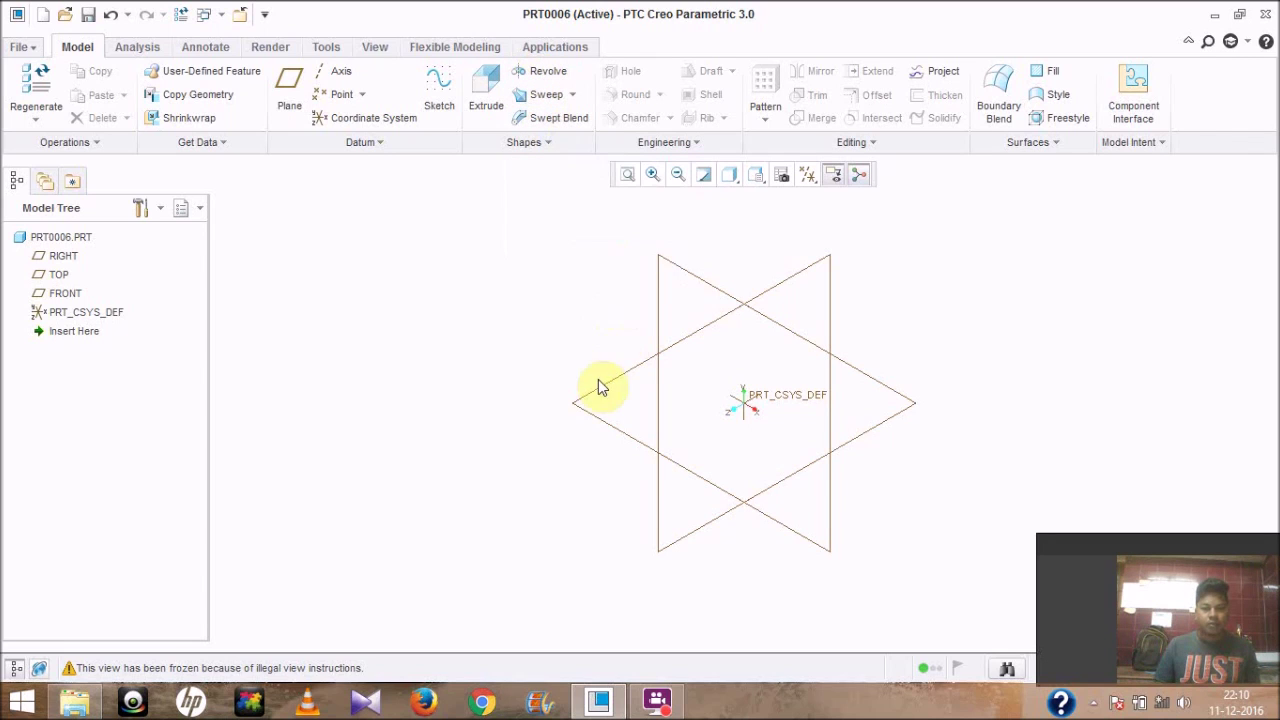
pyautogui.click(72, 297)
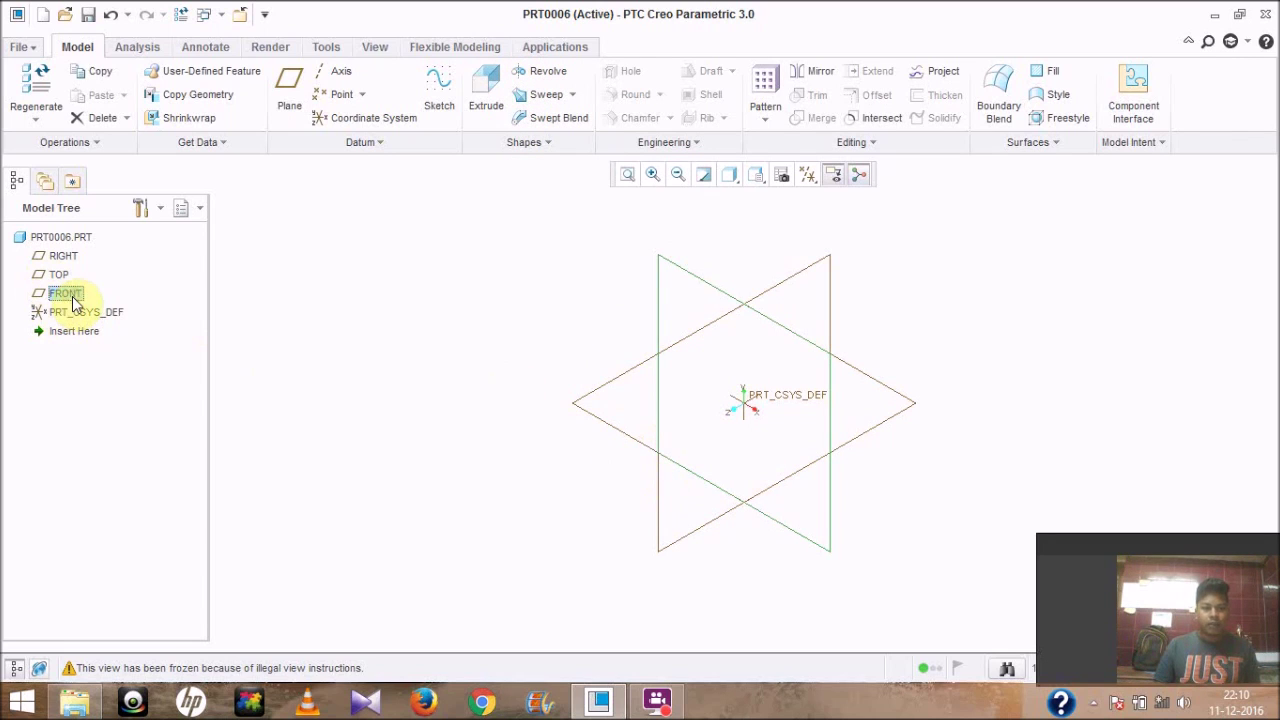
pyautogui.click(444, 88)
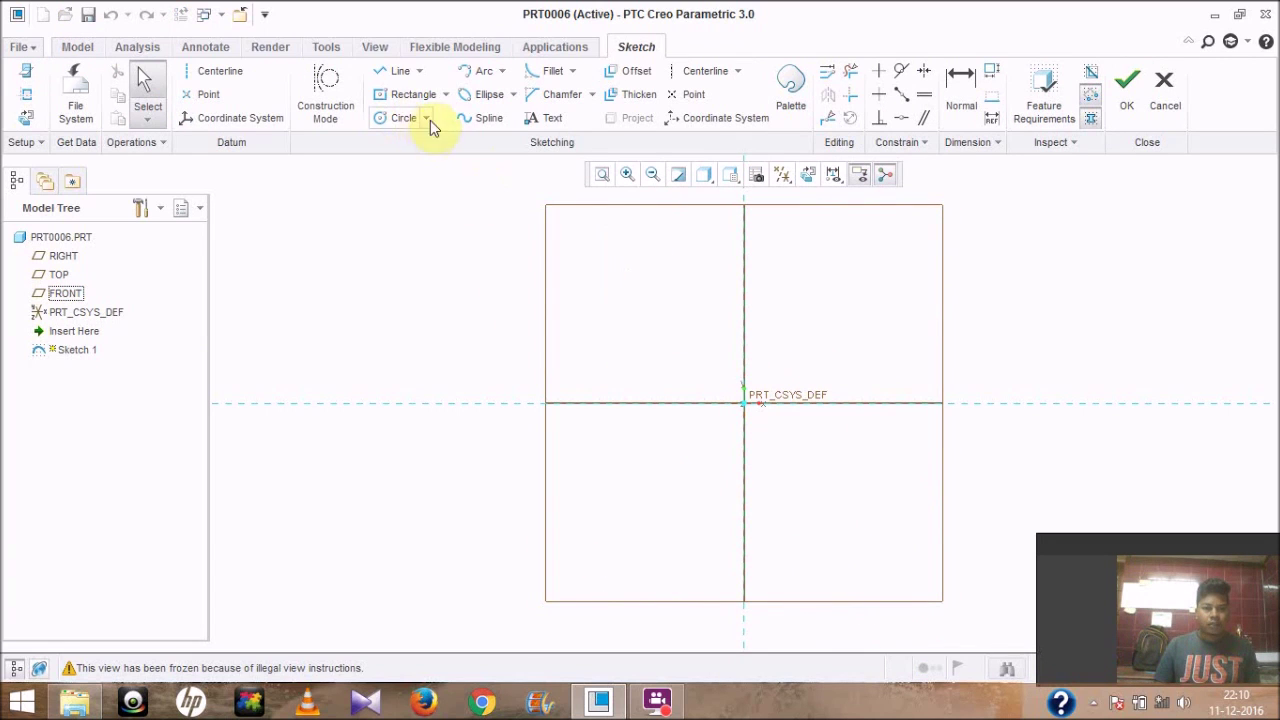
# Step: Sketch a vertical line from the origin up to the upper edge of the datum plane outline
pyautogui.click(400, 72)
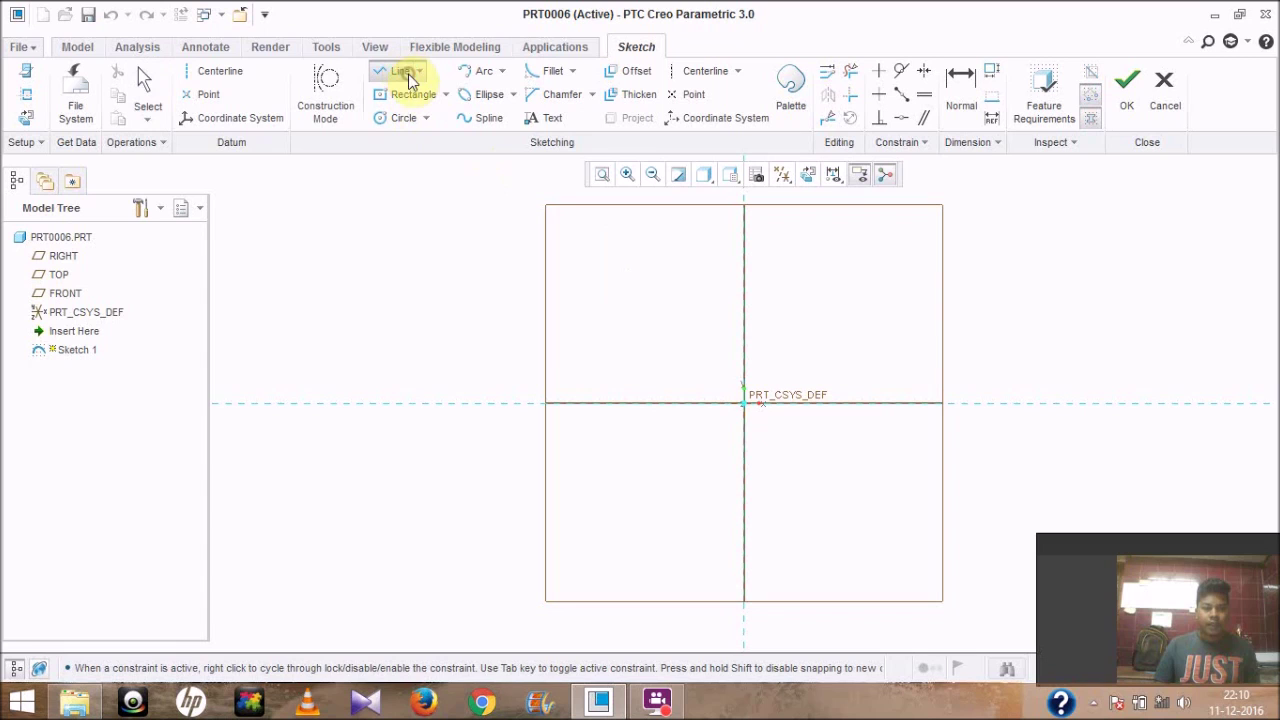
pyautogui.click(745, 404)
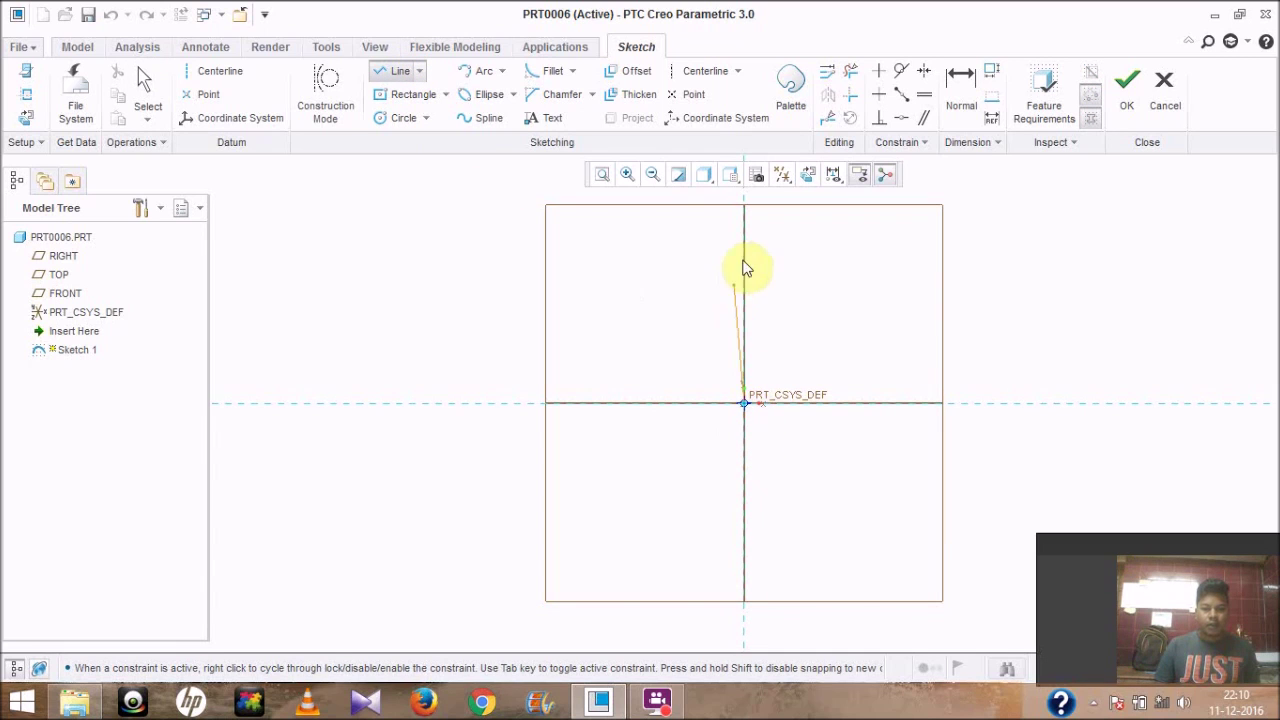
pyautogui.click(745, 203)
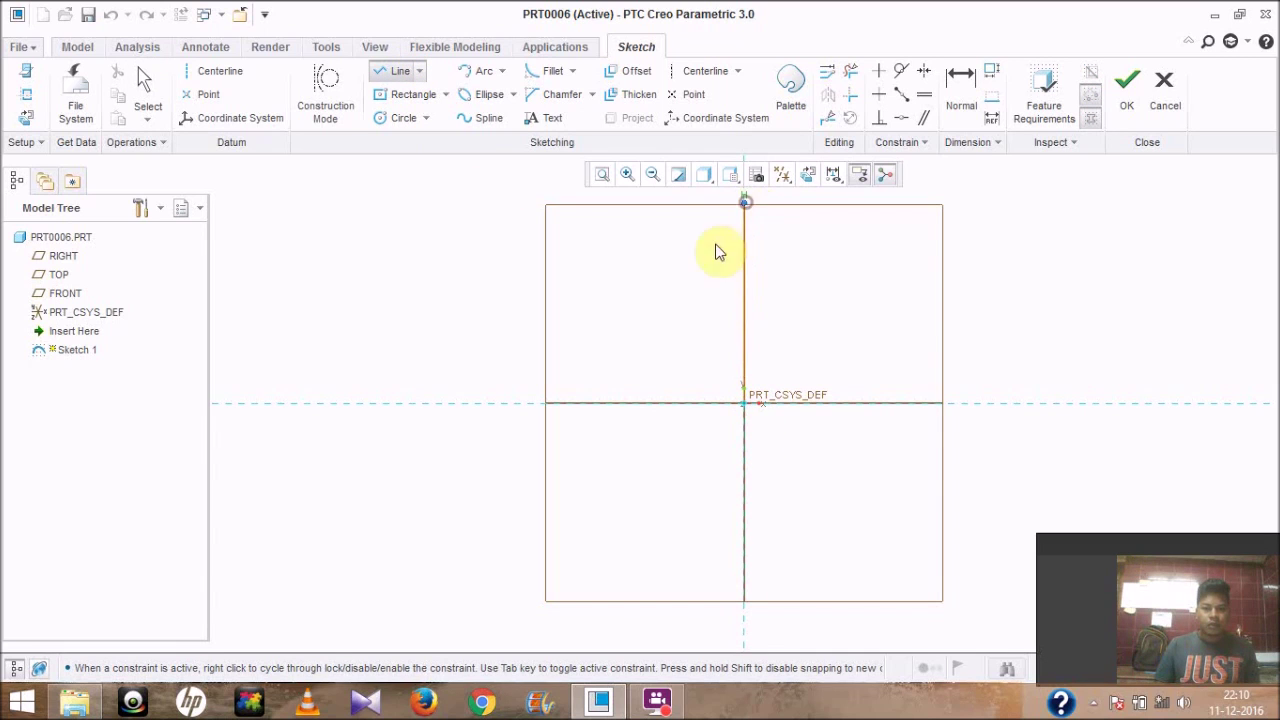
pyautogui.click(143, 80)
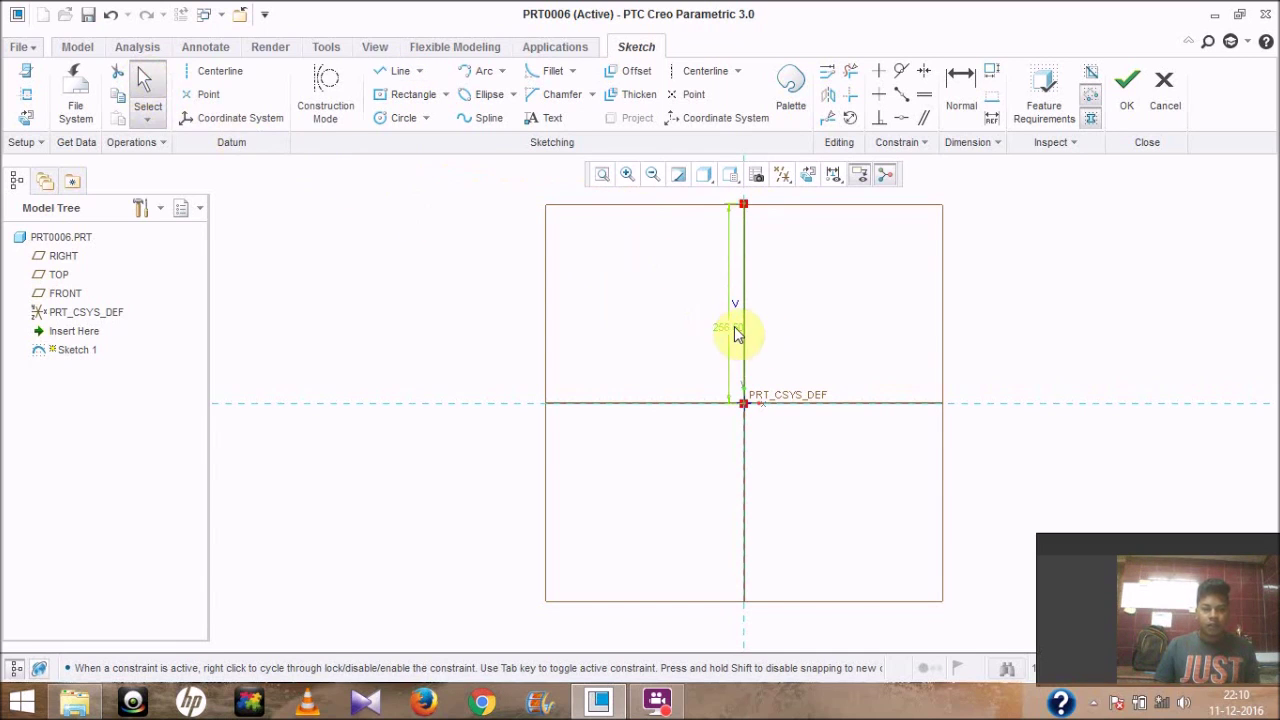
# Step: Set the vertical line's length to 300
pyautogui.doubleClick(736, 322)
pyautogui.write('3')
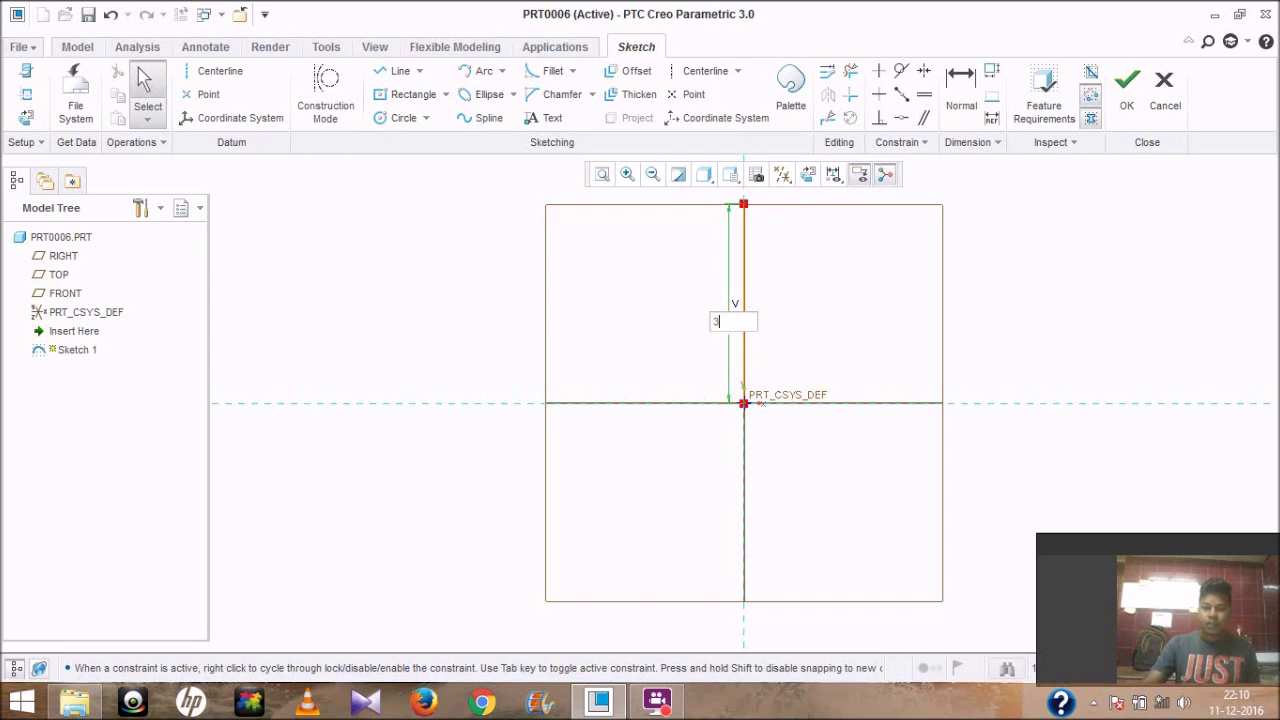
pyautogui.write('00')
pyautogui.press('Return')
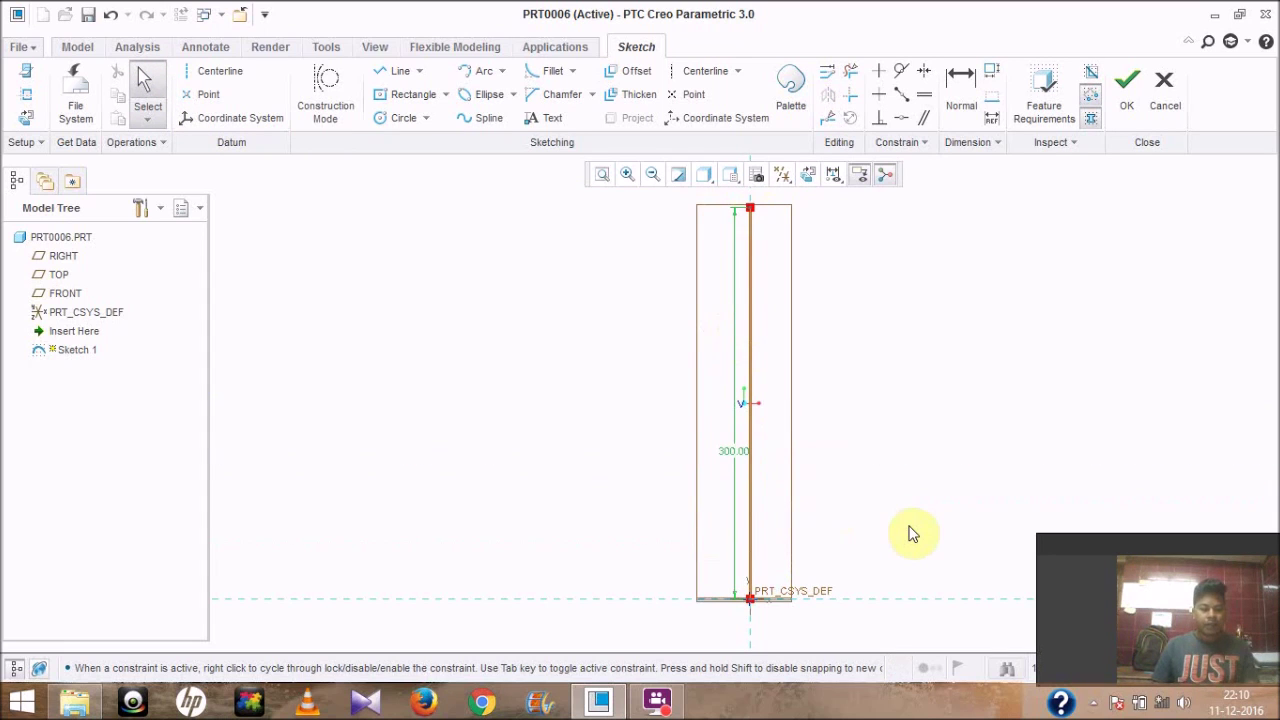
# Step: Sketch a horizontal line about 116 long from the vertical line's upper end, on the side of positive X
pyautogui.moveTo(909, 527)
pyautogui.keyDown('shift'); pyautogui.mouseDown(button='middle')
pyautogui.moveTo(751, 500)
pyautogui.moveTo(591, 537)
pyautogui.mouseUp(button='middle'); pyautogui.keyUp('shift')
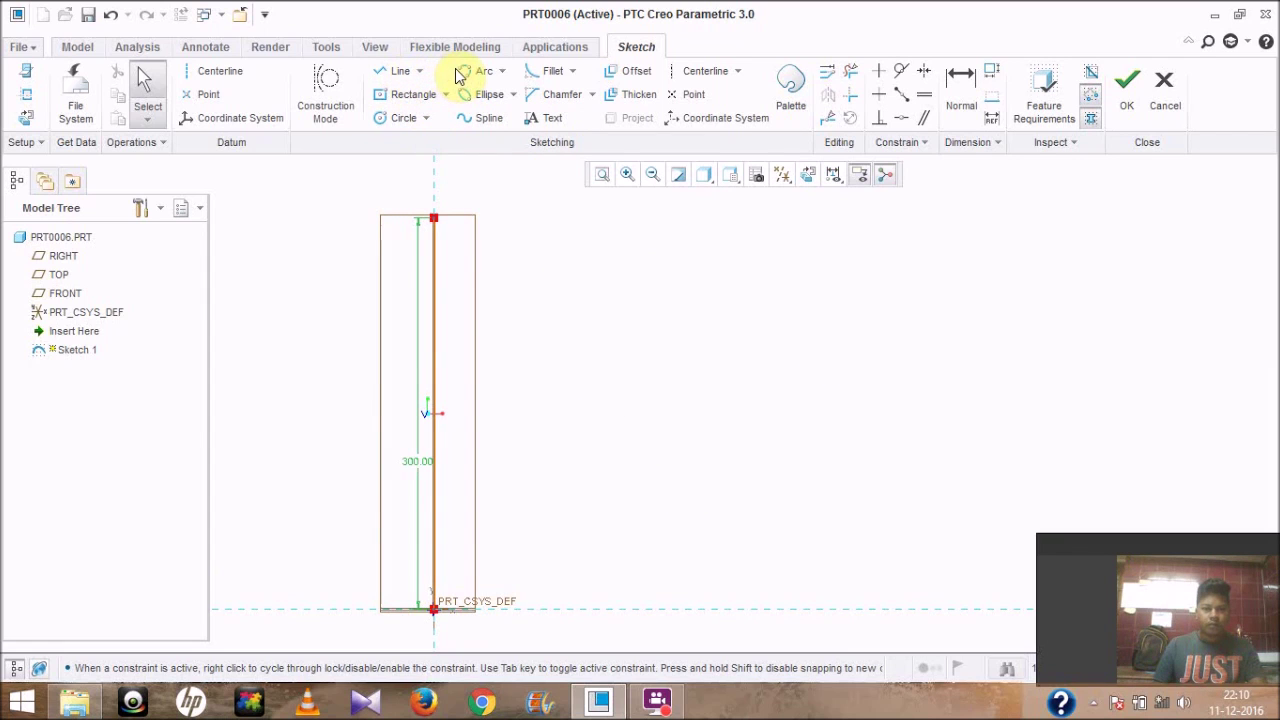
pyautogui.click(389, 72)
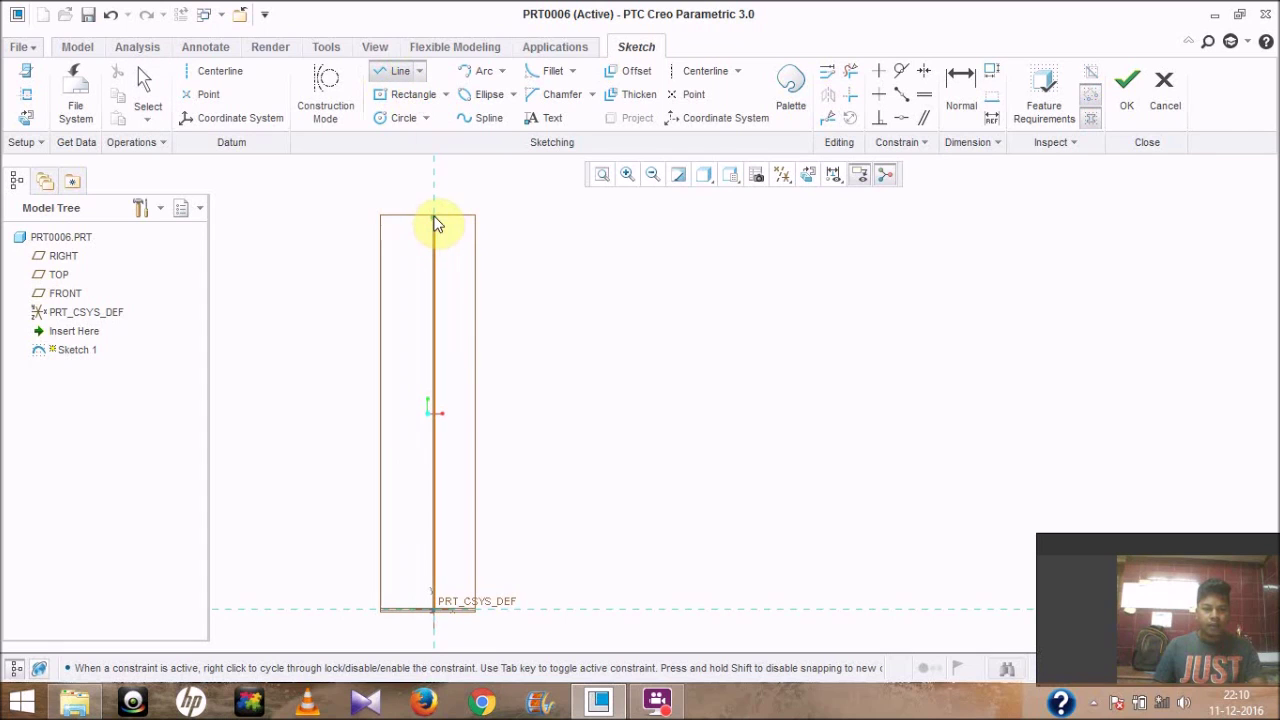
pyautogui.click(433, 217)
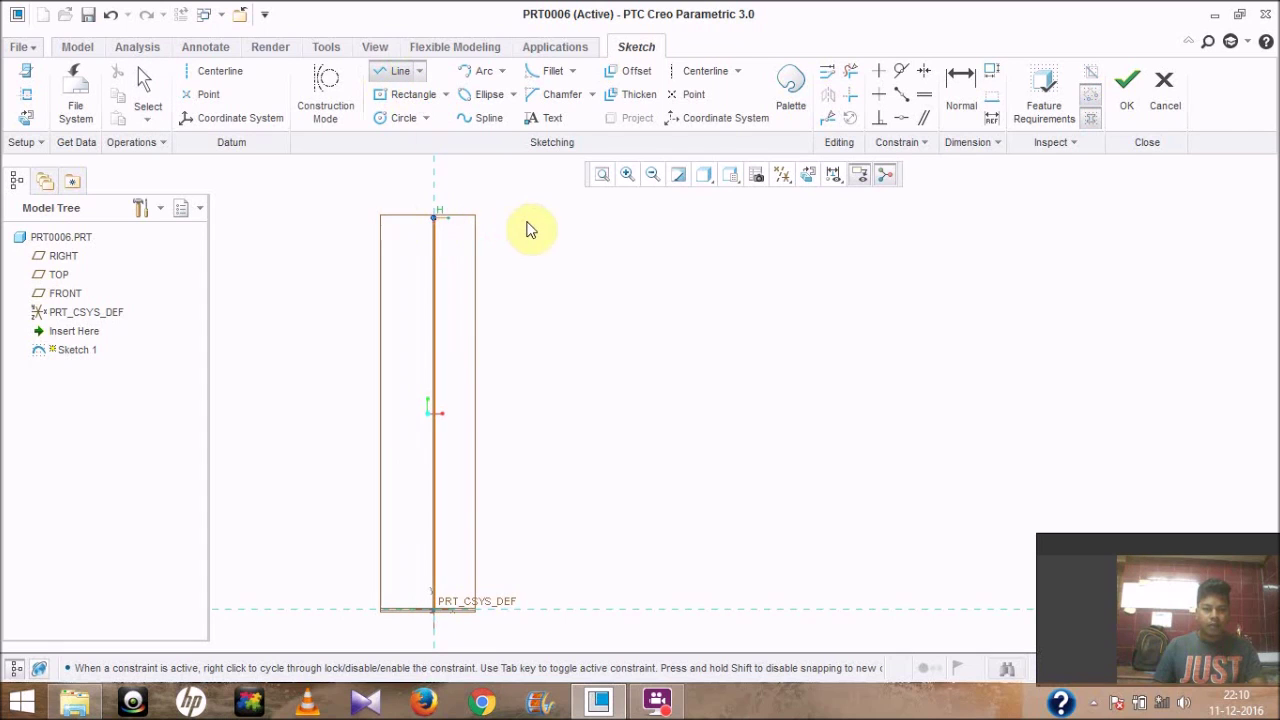
pyautogui.click(585, 218)
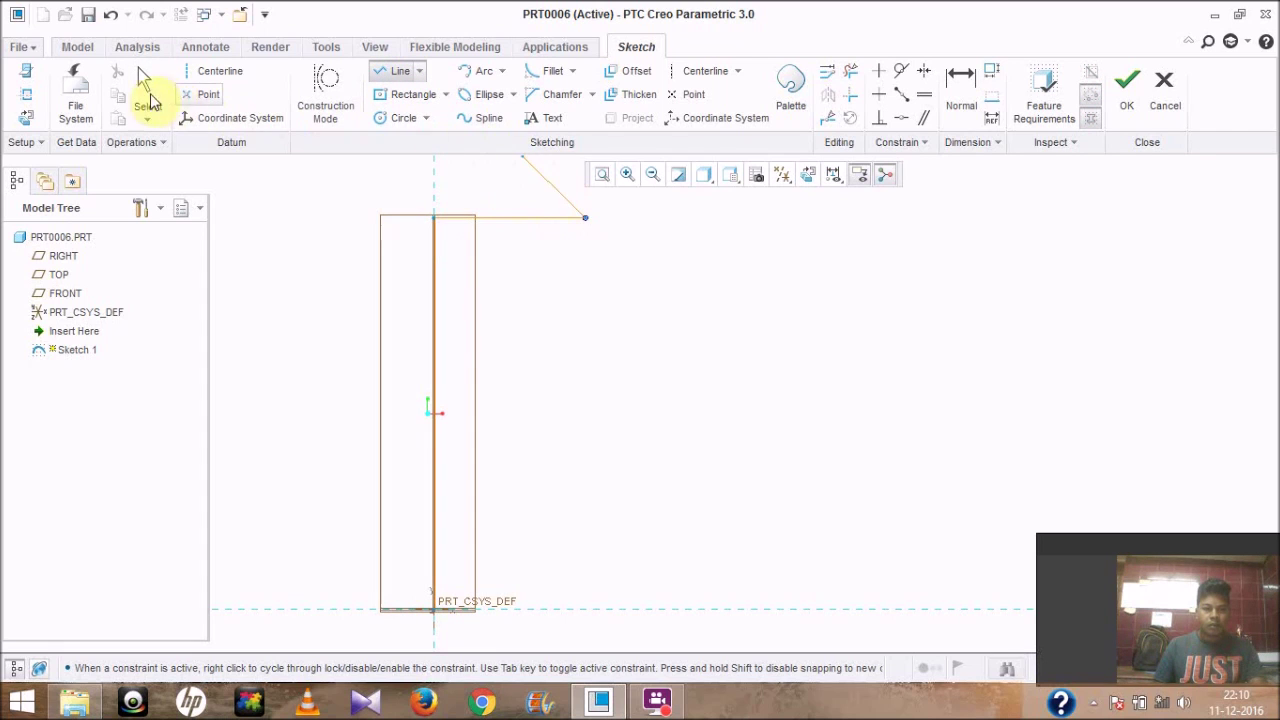
pyautogui.click(150, 88)
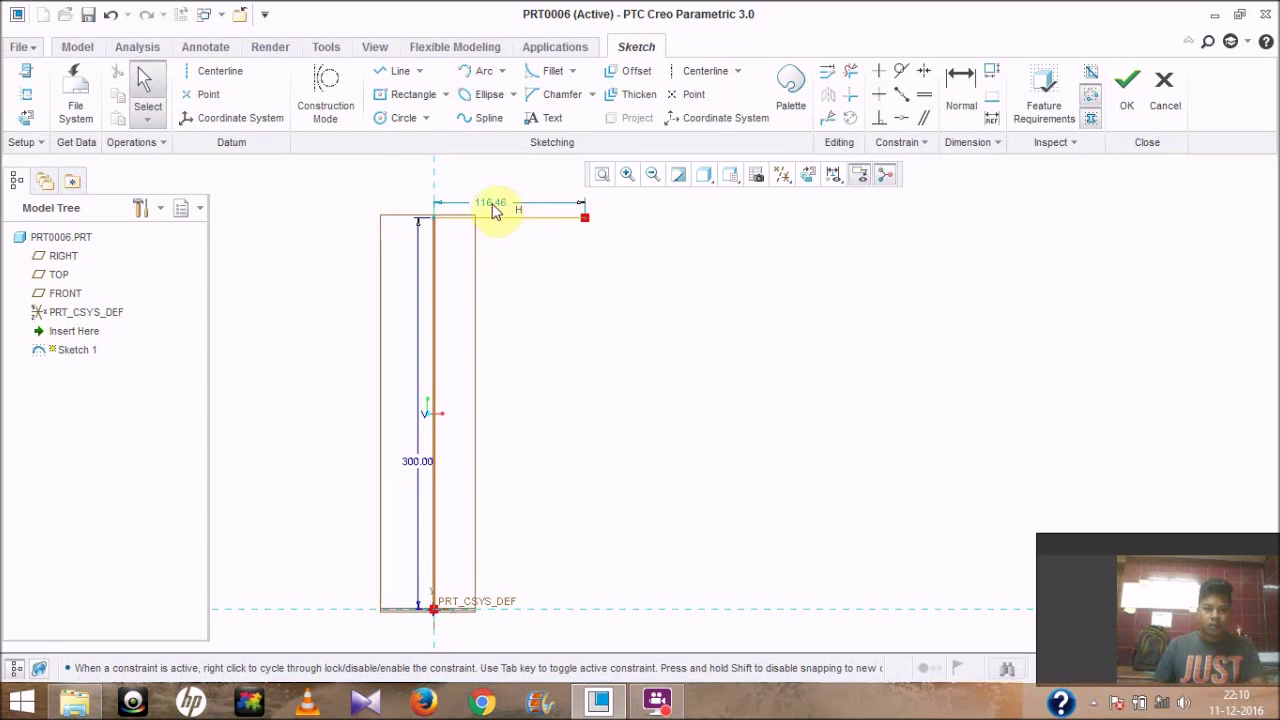
# Step: Set the horizontal line's length to 90
pyautogui.doubleClick(489, 203)
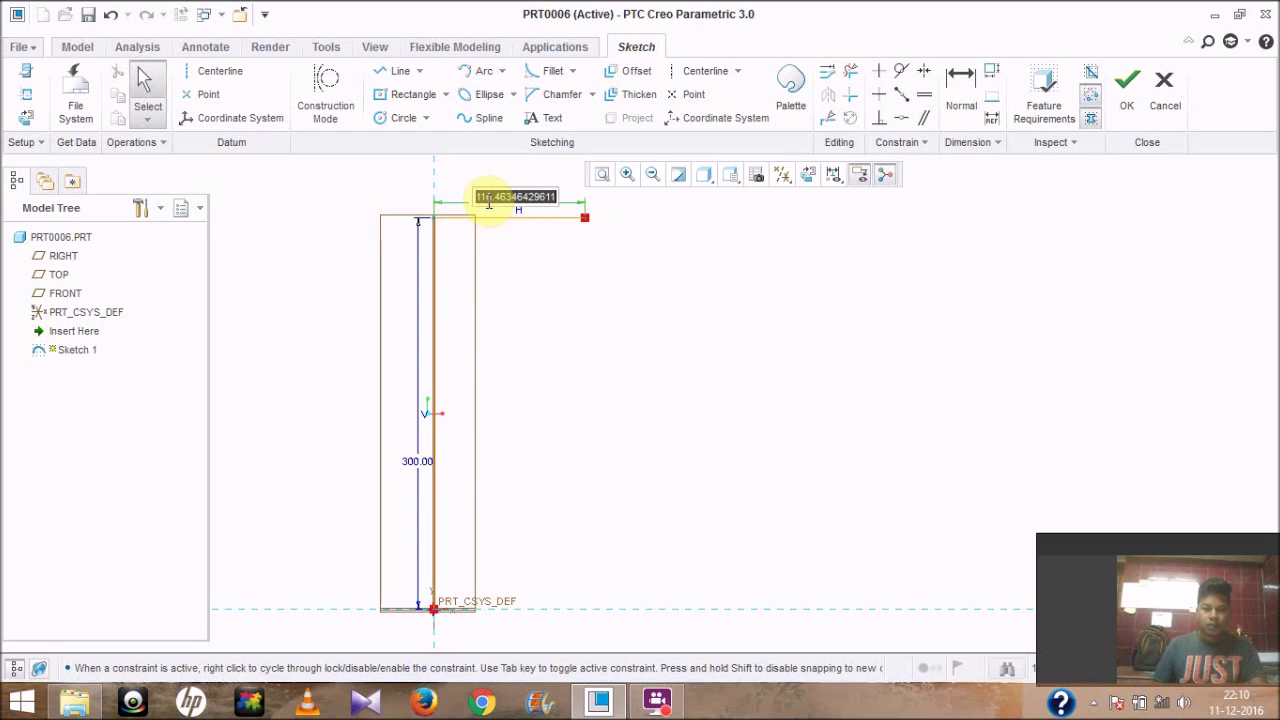
pyautogui.write('1')
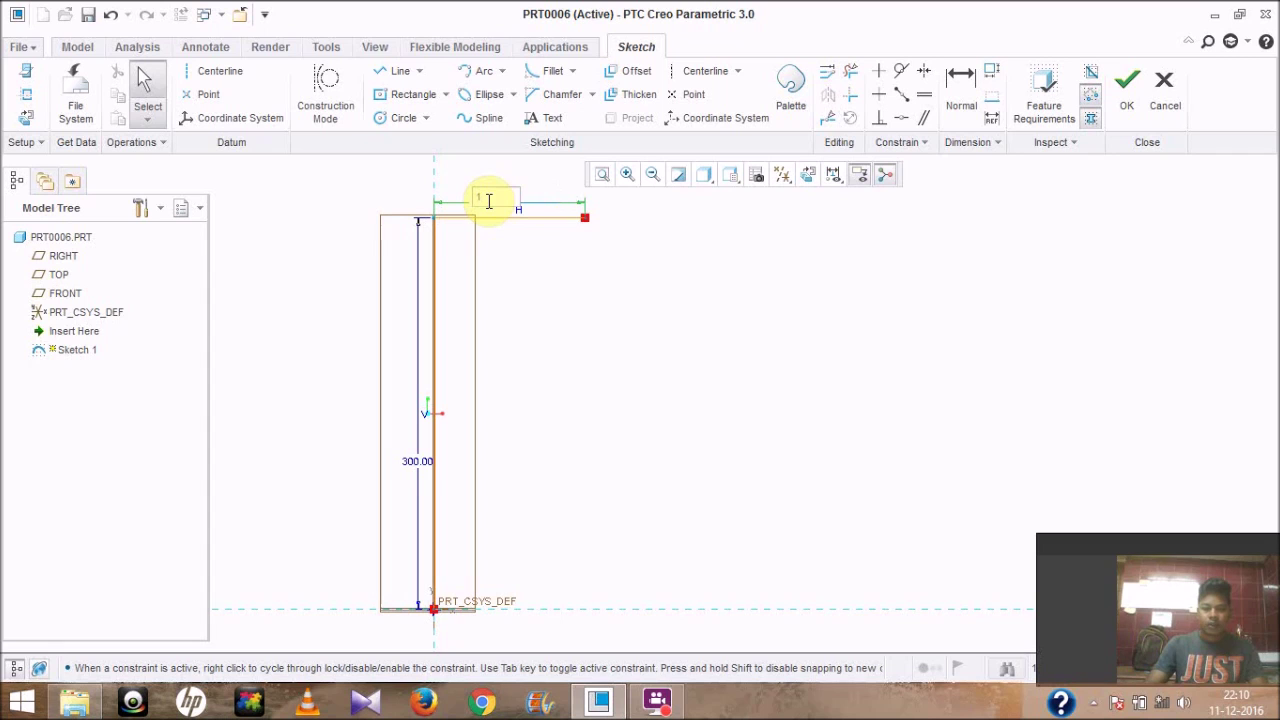
pyautogui.press('BackSpace')
pyautogui.write('90')
pyautogui.press('Return')
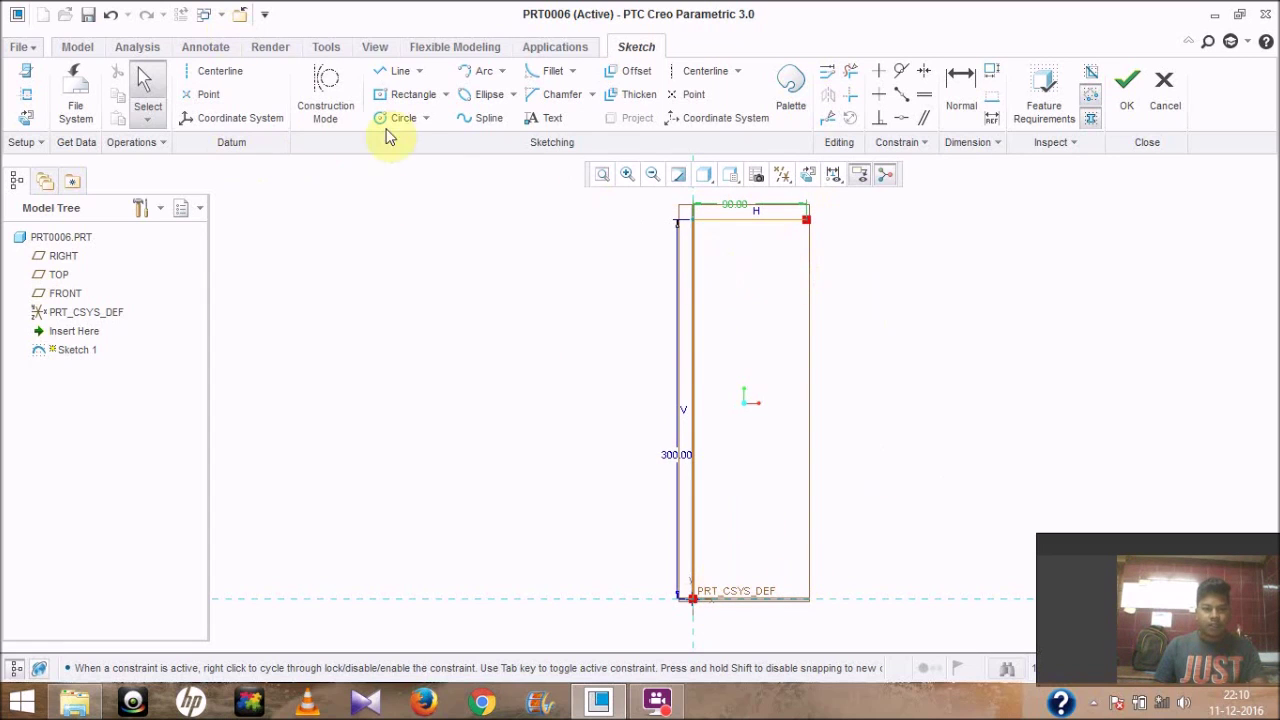
# Step: Close the rectangular profile with a vertical line down to the horizontal reference and a line back to the origin, and finish the sketch
pyautogui.click(399, 72)
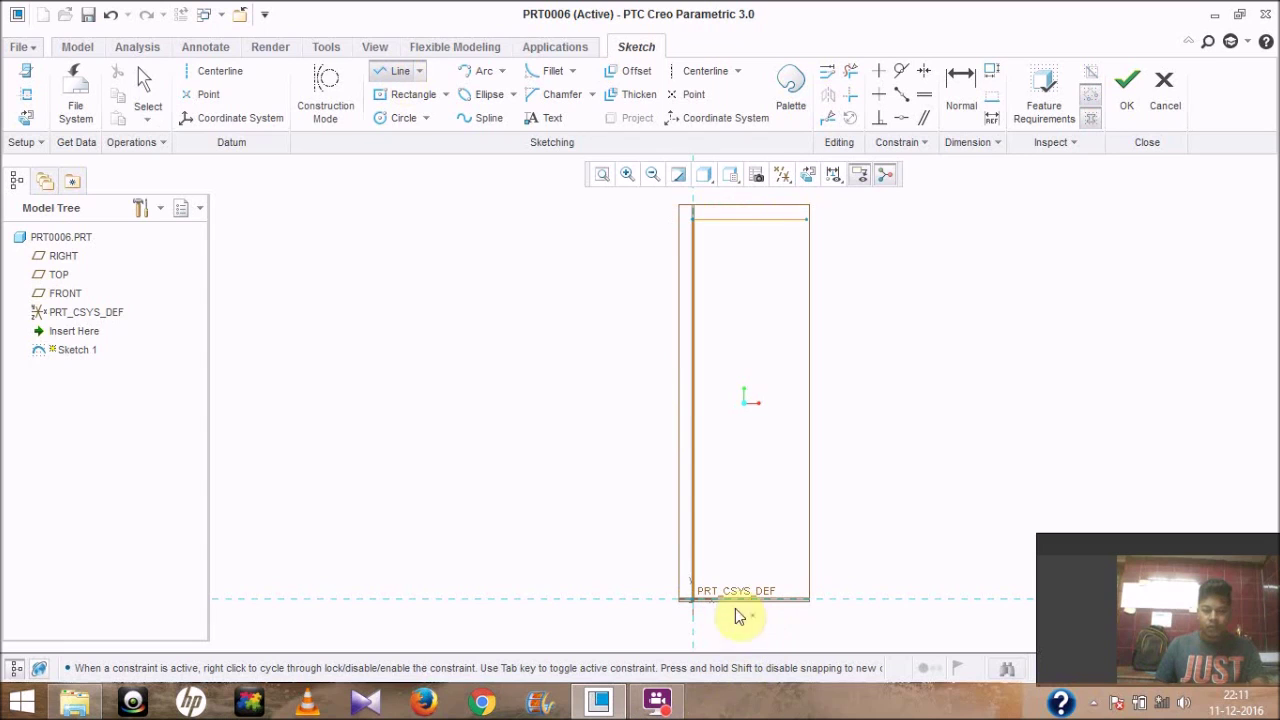
pyautogui.click(808, 218)
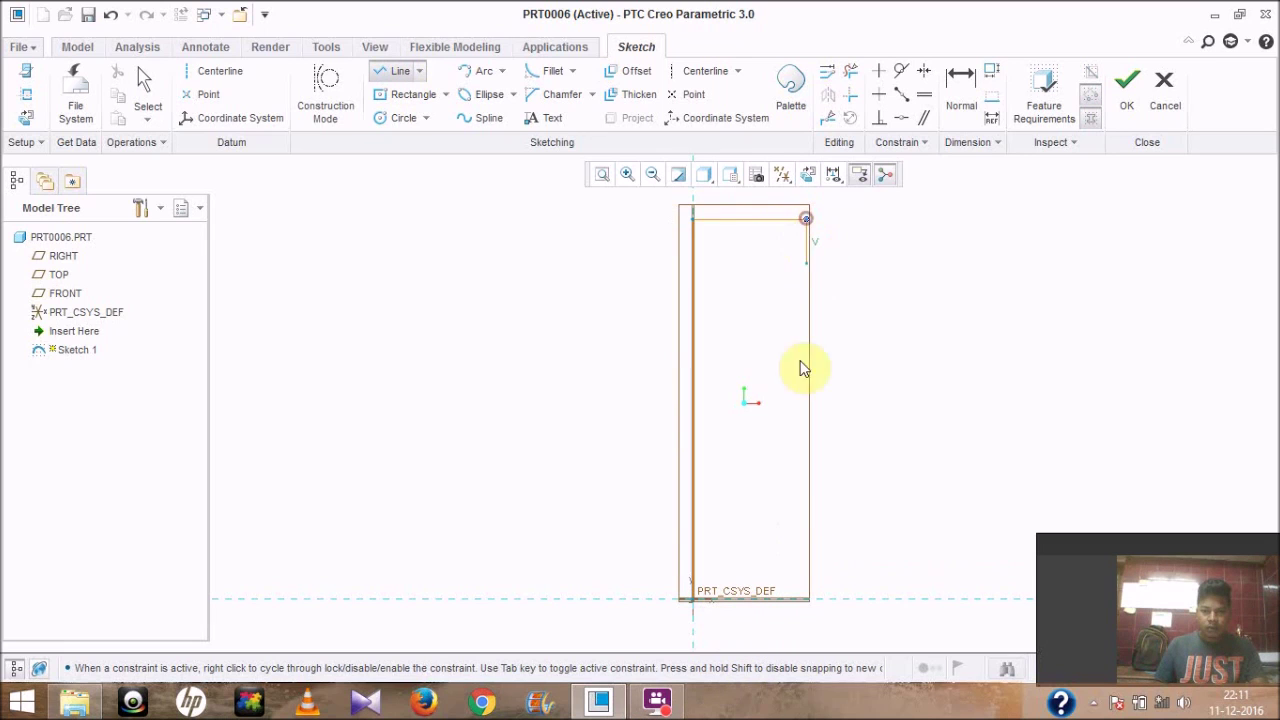
pyautogui.click(804, 599)
pyautogui.click(693, 599)
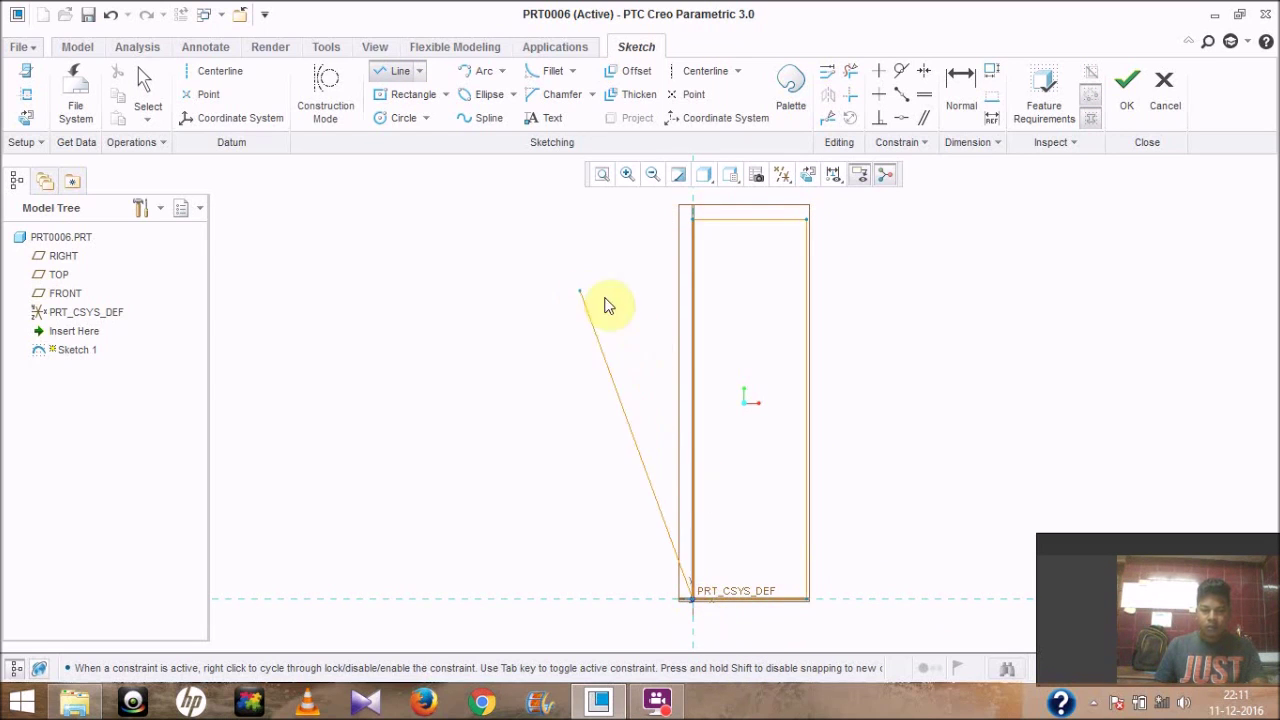
pyautogui.click(735, 207)
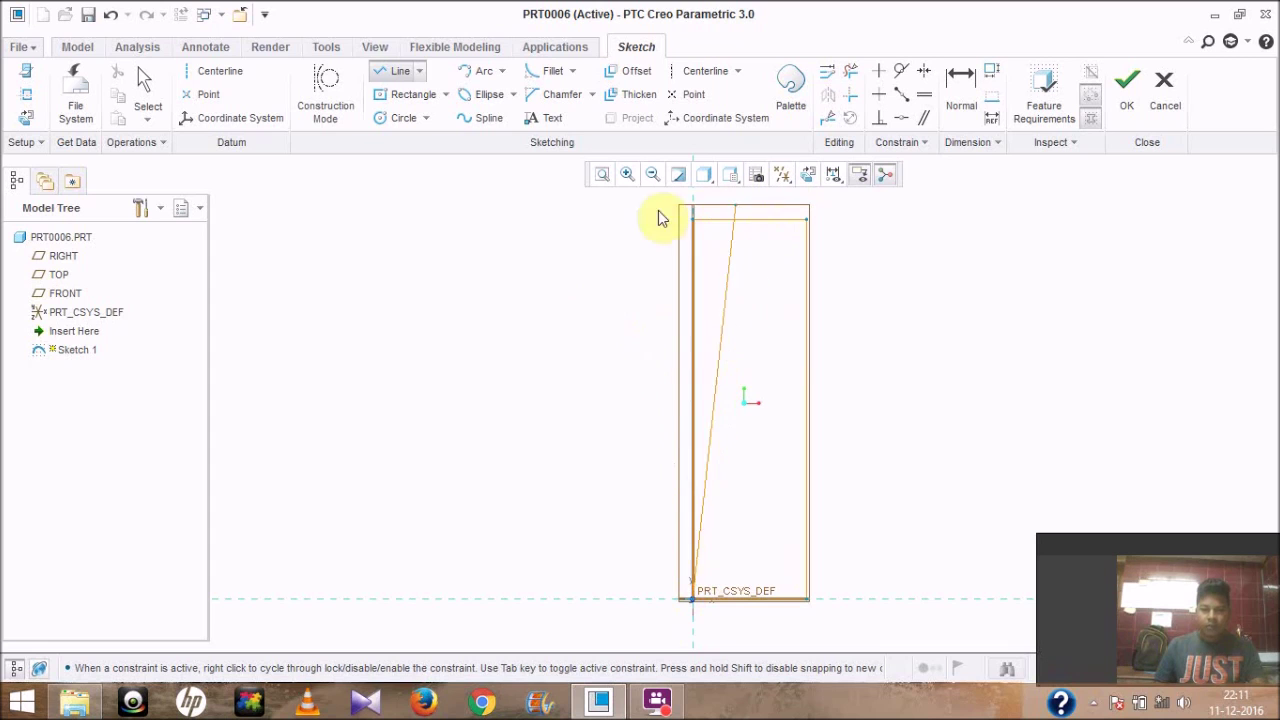
pyautogui.middleClick(569, 314)
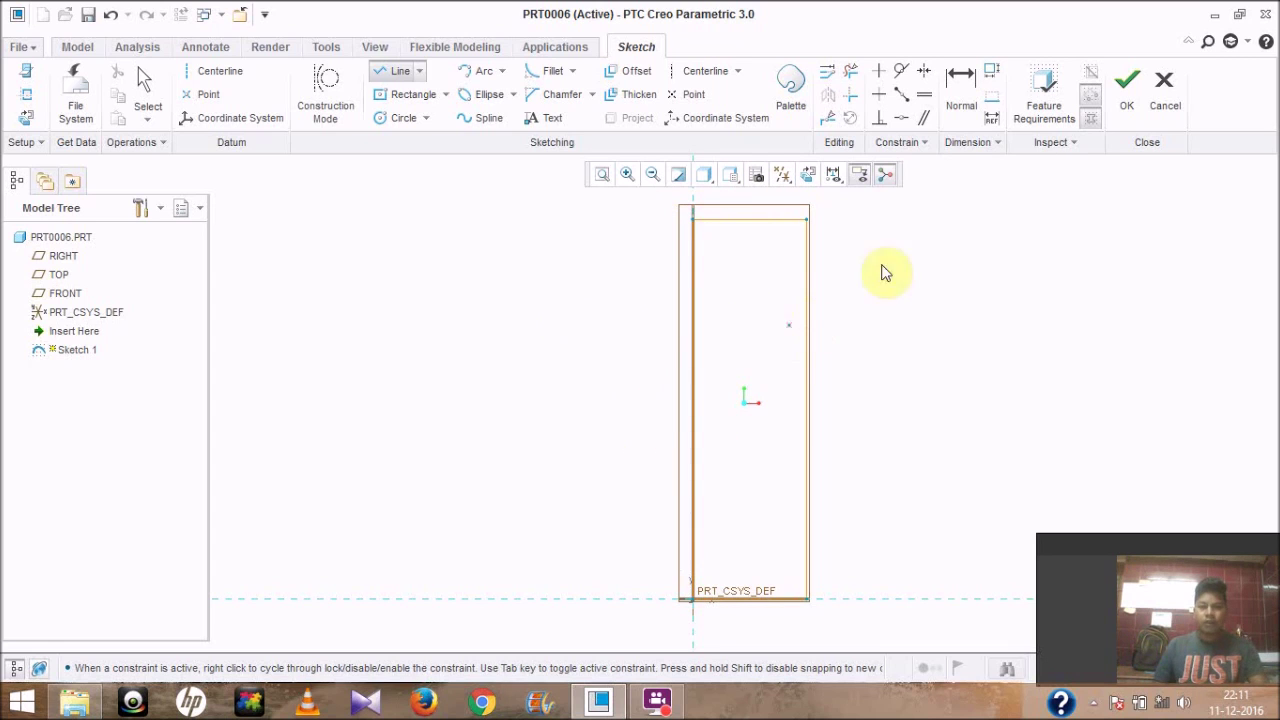
pyautogui.click(961, 90)
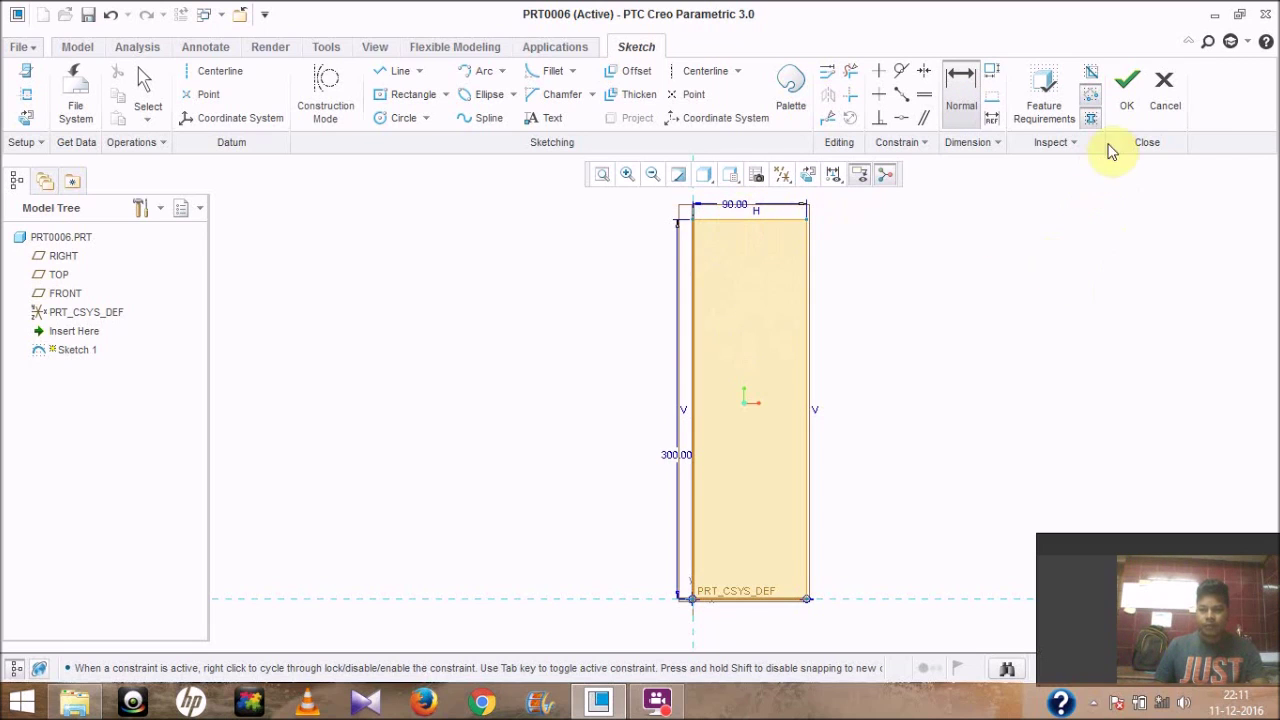
pyautogui.click(1127, 85)
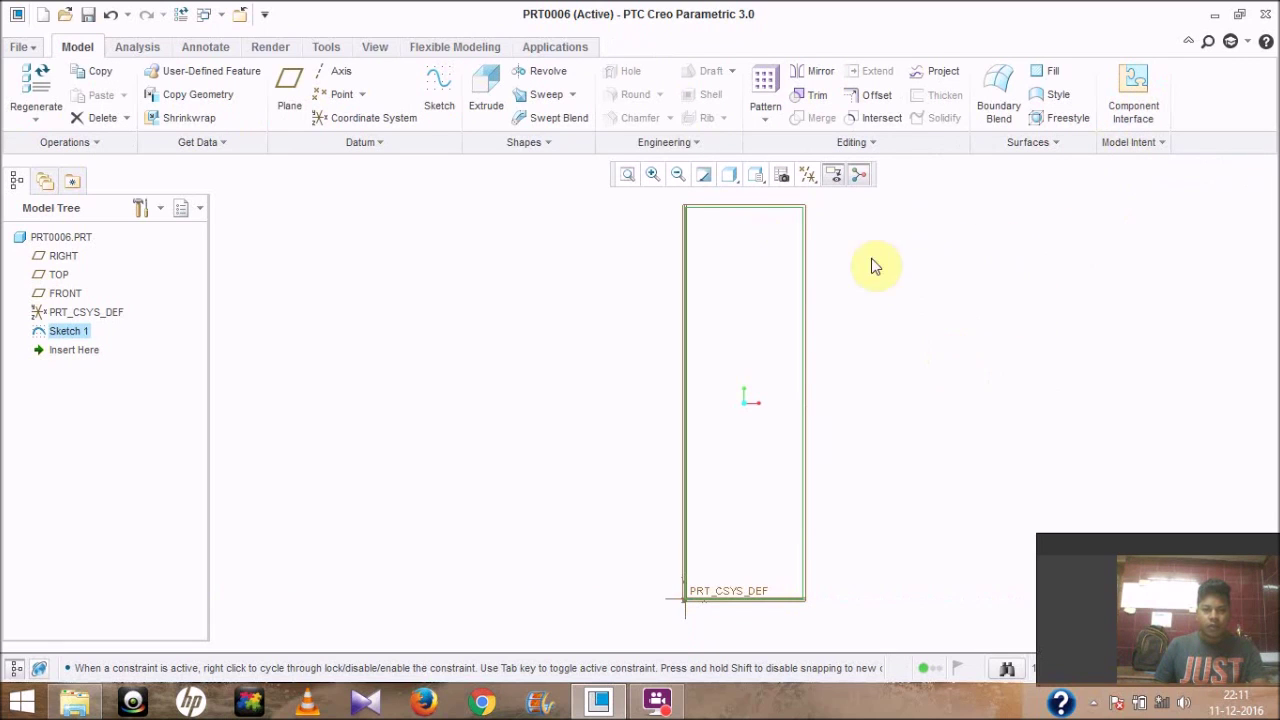
# Step: Revolve the rectangular profile 360 degrees about its vertical edge through the origin and restore the default view orientation
pyautogui.click(541, 74)
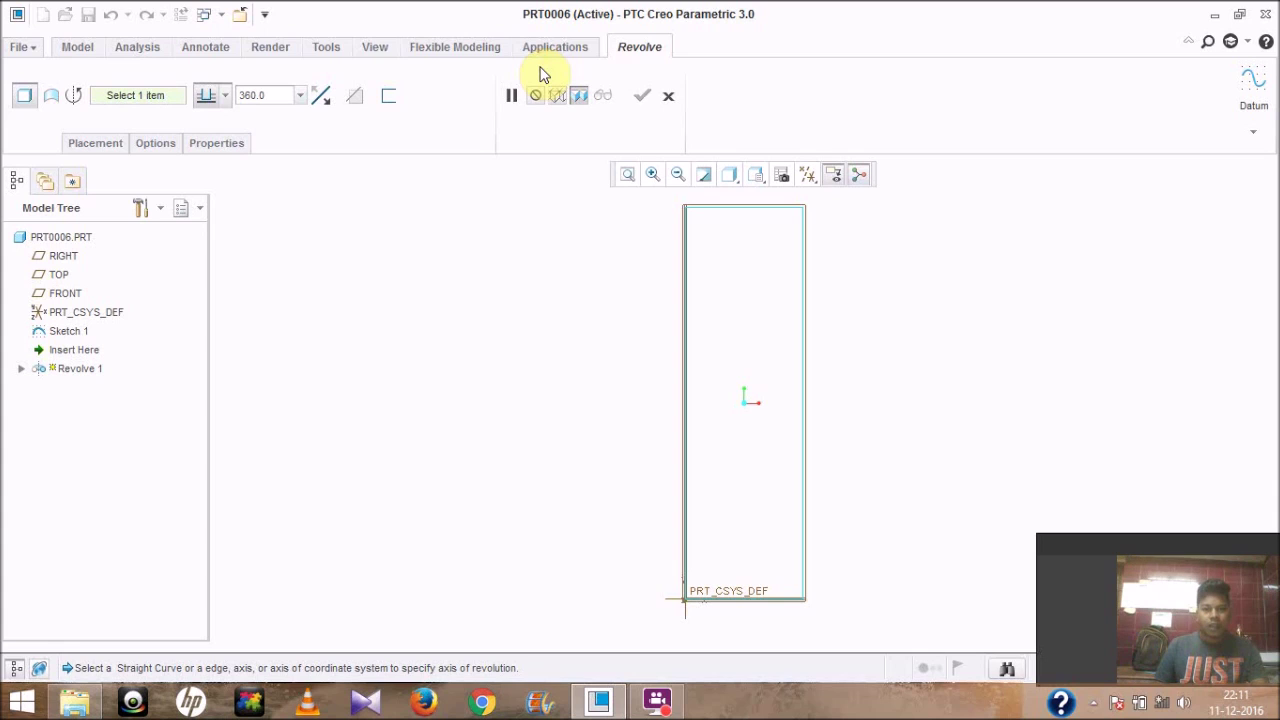
pyautogui.click(685, 289)
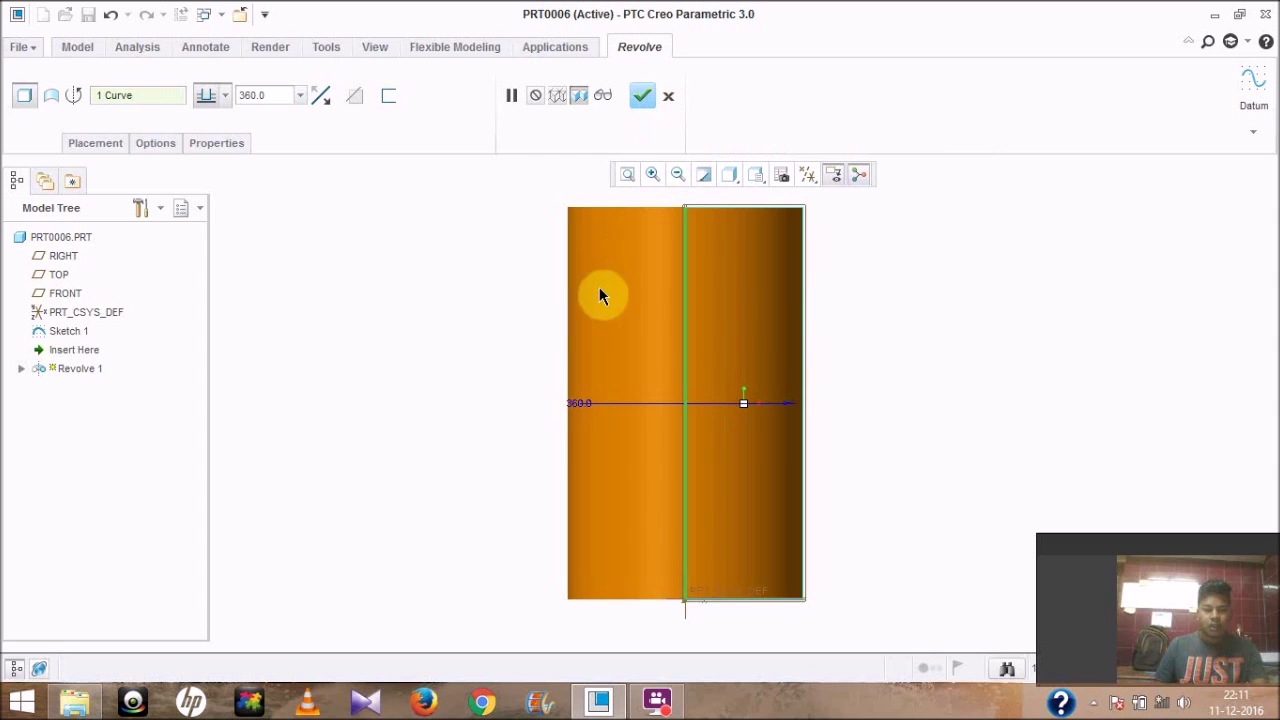
pyautogui.click(640, 97)
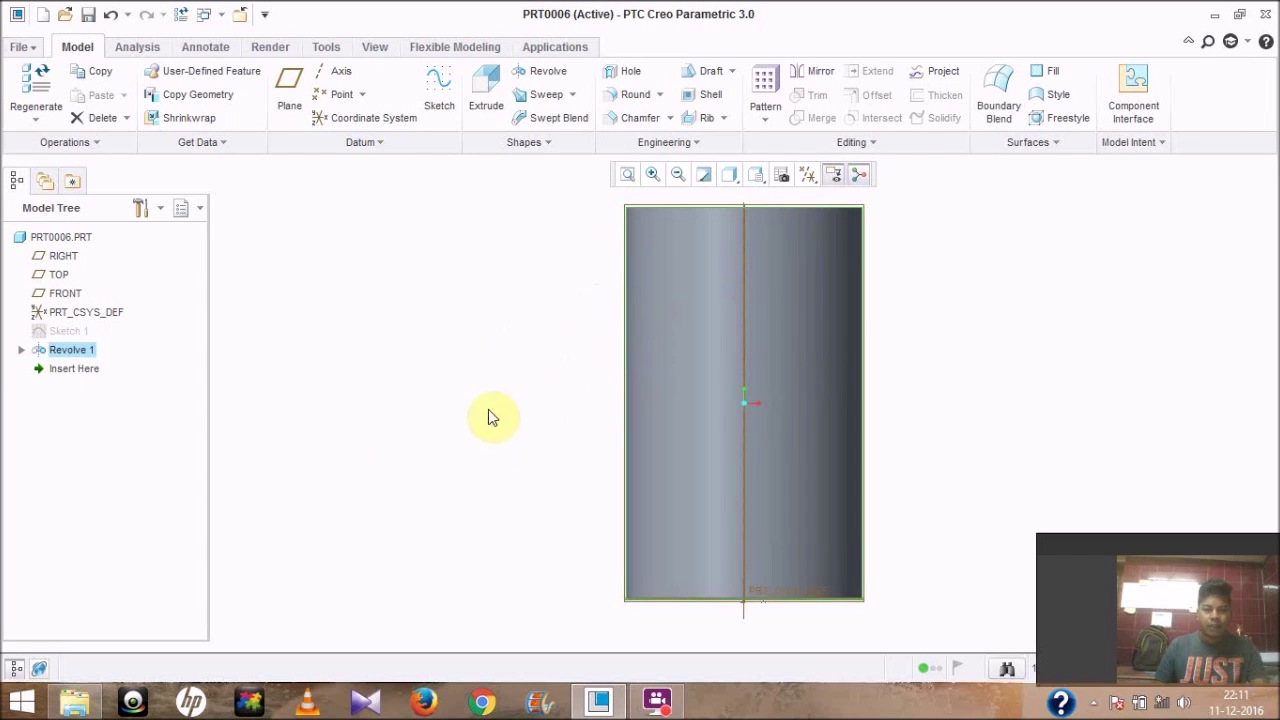
pyautogui.hotkey('ctrl', 'd')
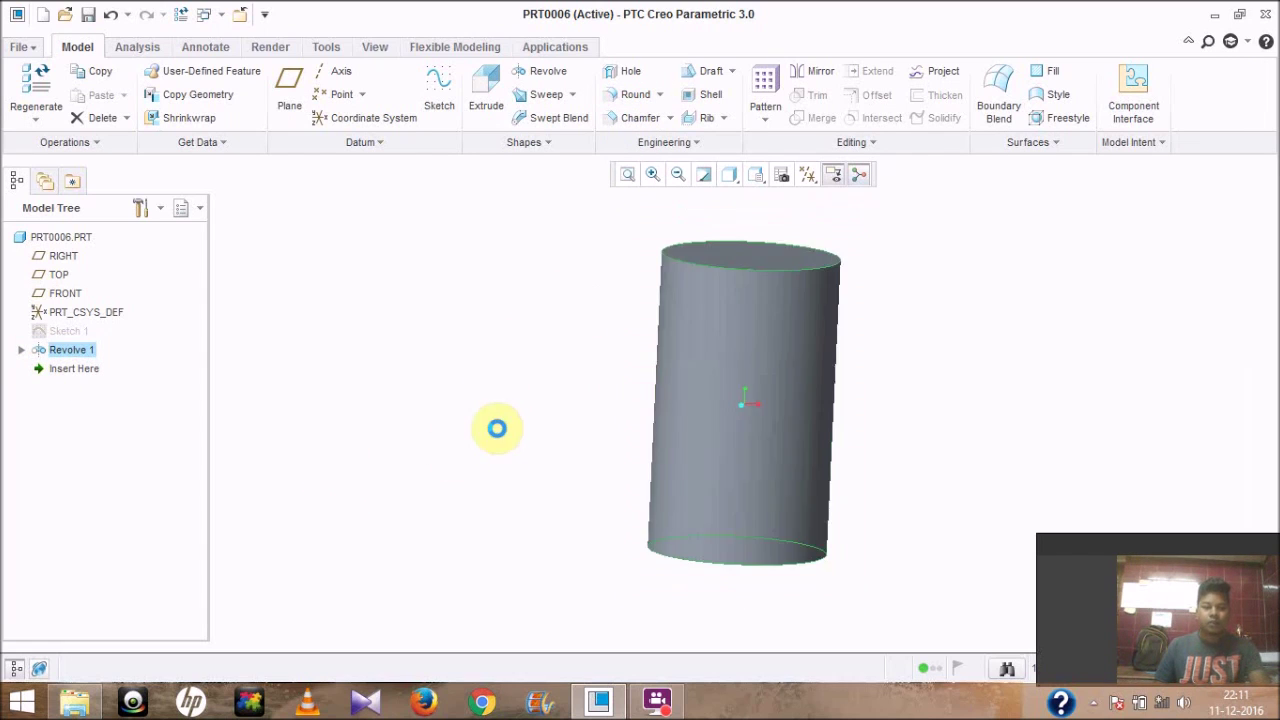
# Step: Open the sketch belonging to the revolved cylinder for redefinition
pyautogui.click(20, 353)
pyautogui.click(86, 369)
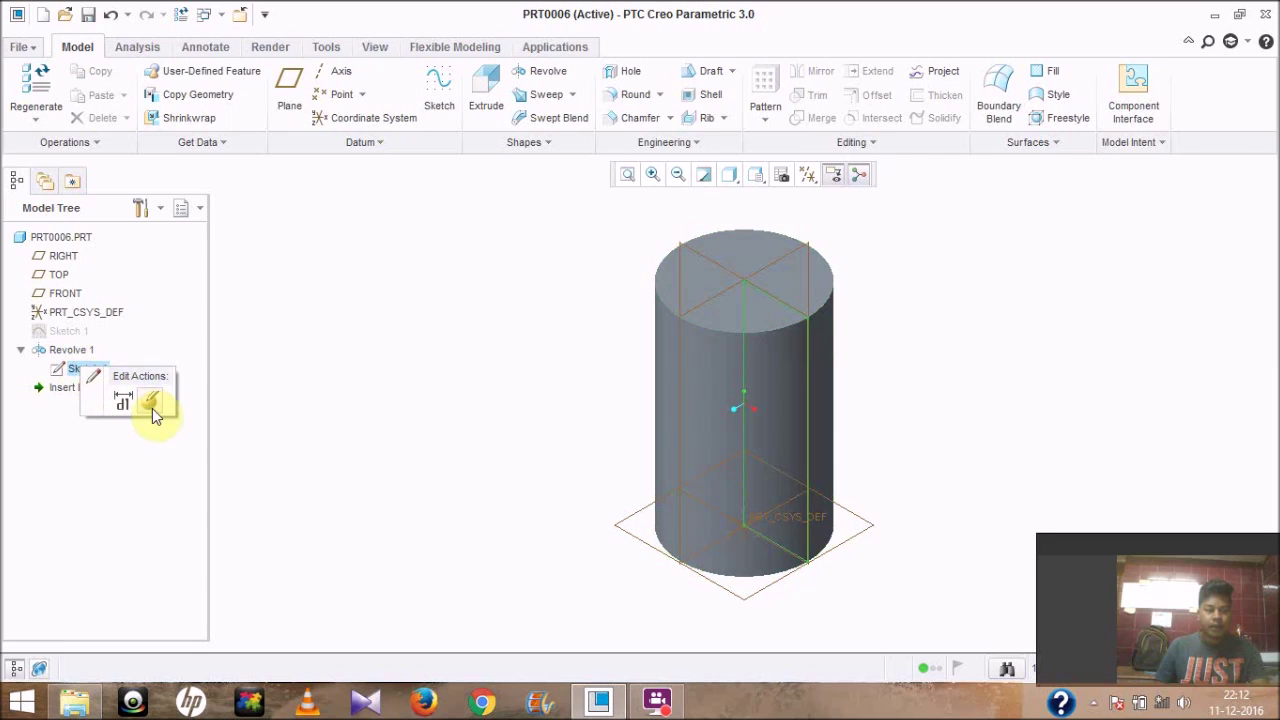
pyautogui.click(151, 402)
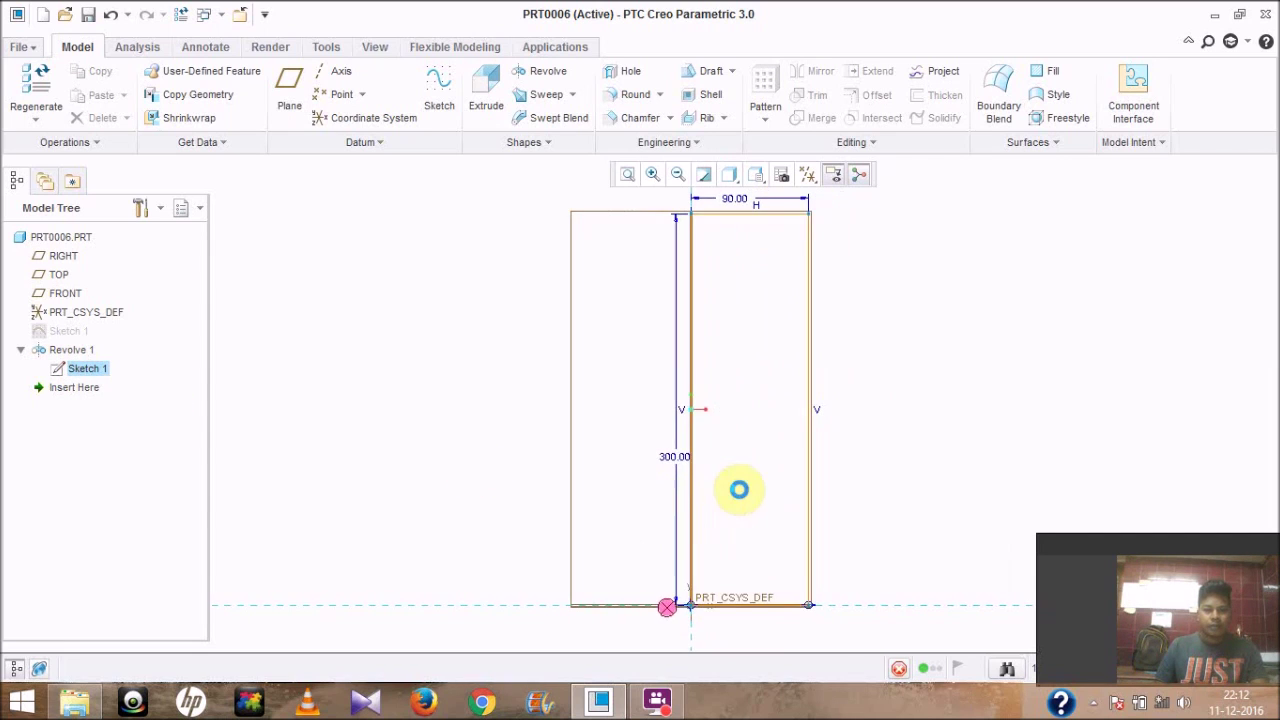
# Step: Set the width of the rectangular profile to 120
pyautogui.doubleClick(737, 199)
pyautogui.write('120')
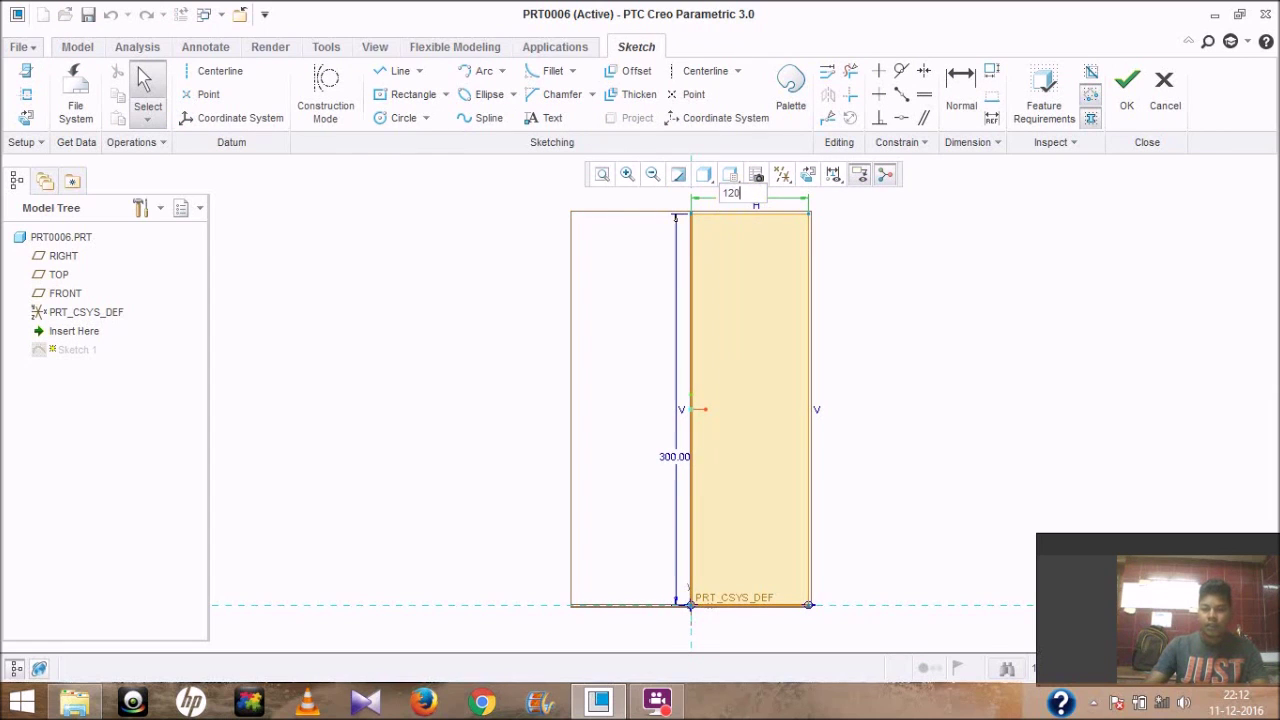
pyautogui.press('Return')
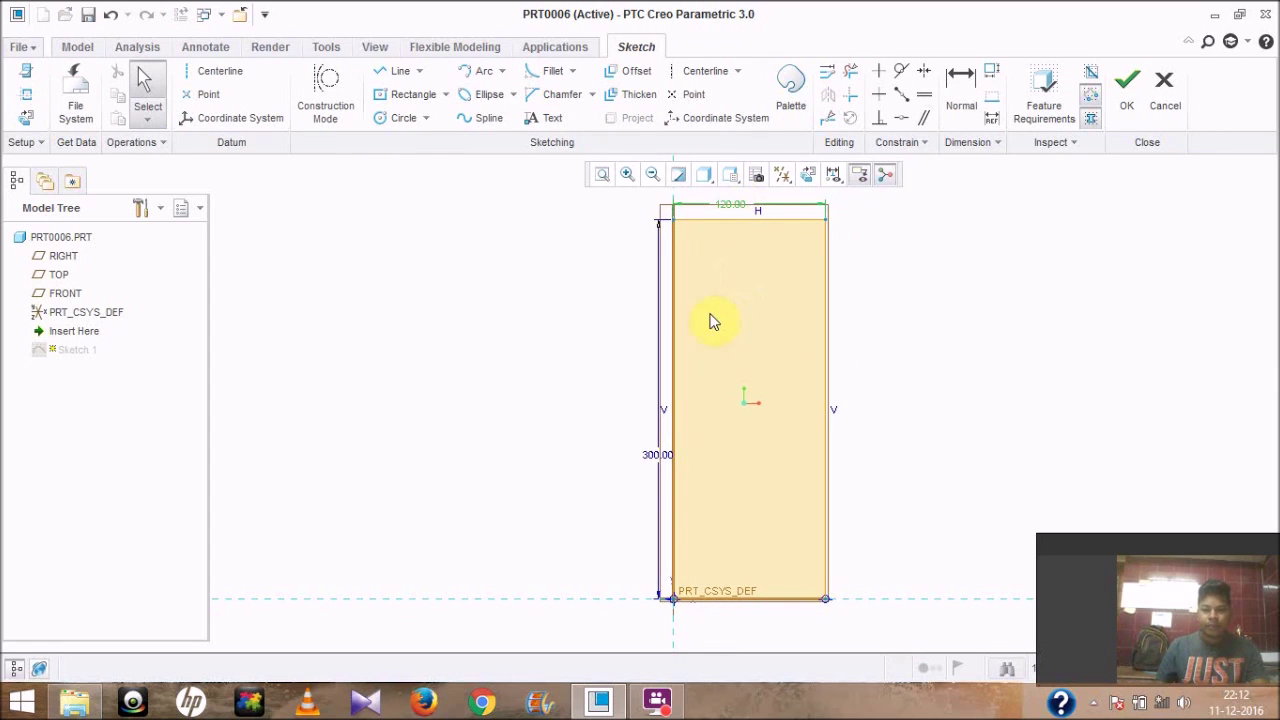
# Step: Set the width of the rectangular profile to 130 and finish the sketch to update the cylinder
pyautogui.doubleClick(730, 207)
pyautogui.write('130')
pyautogui.press('Return')
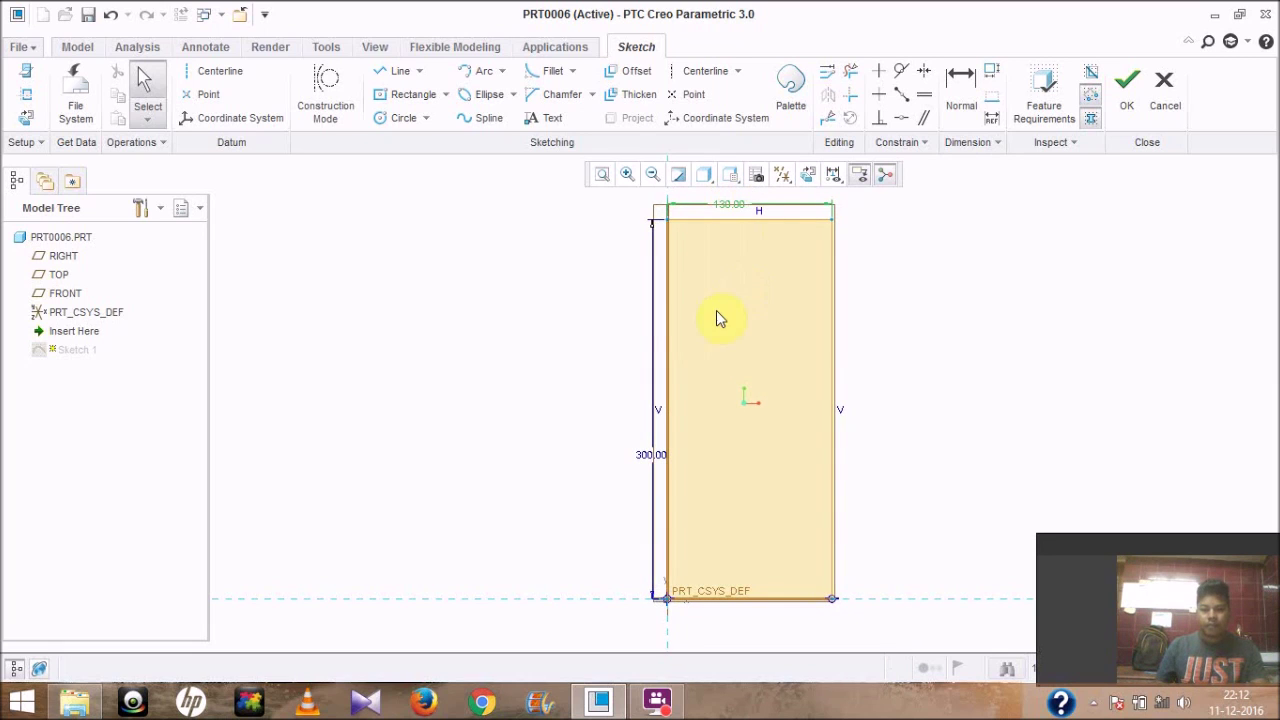
pyautogui.click(1134, 105)
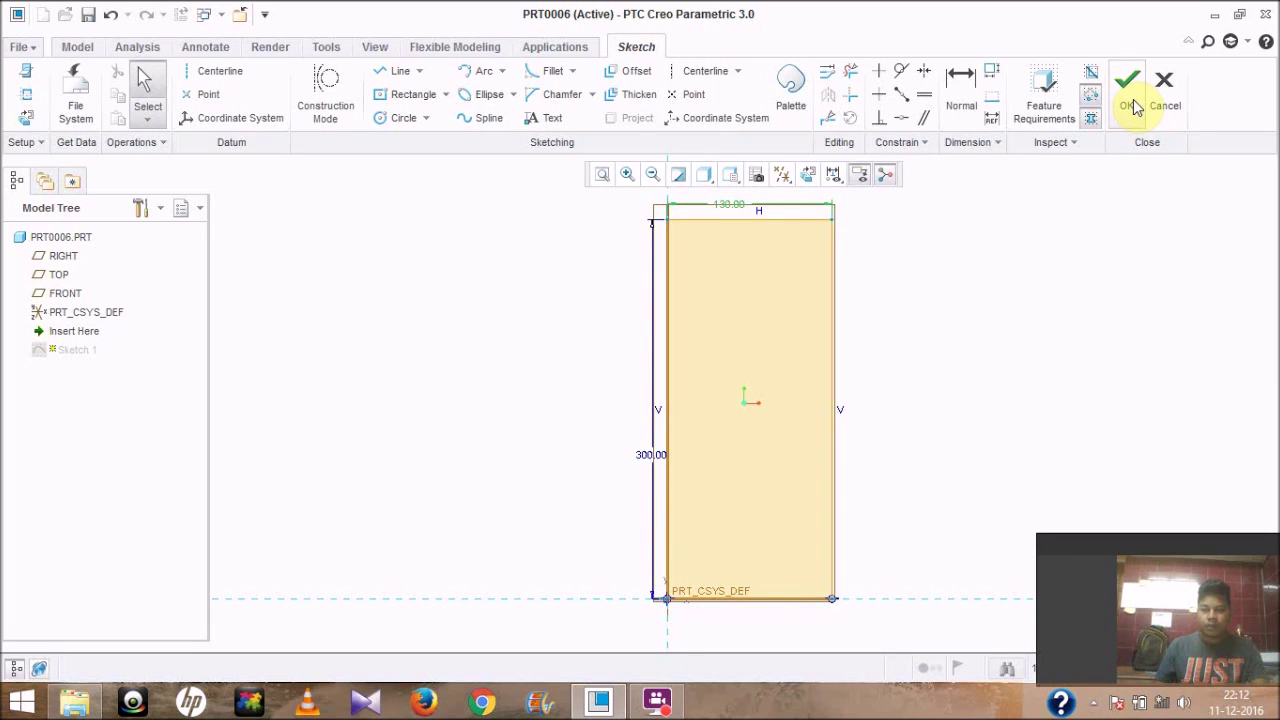
# Step: Shell the cylinder with a wall thickness of 5.93, removing its top face
pyautogui.moveTo(1016, 290); pyautogui.dragTo(957, 401, button='middle')
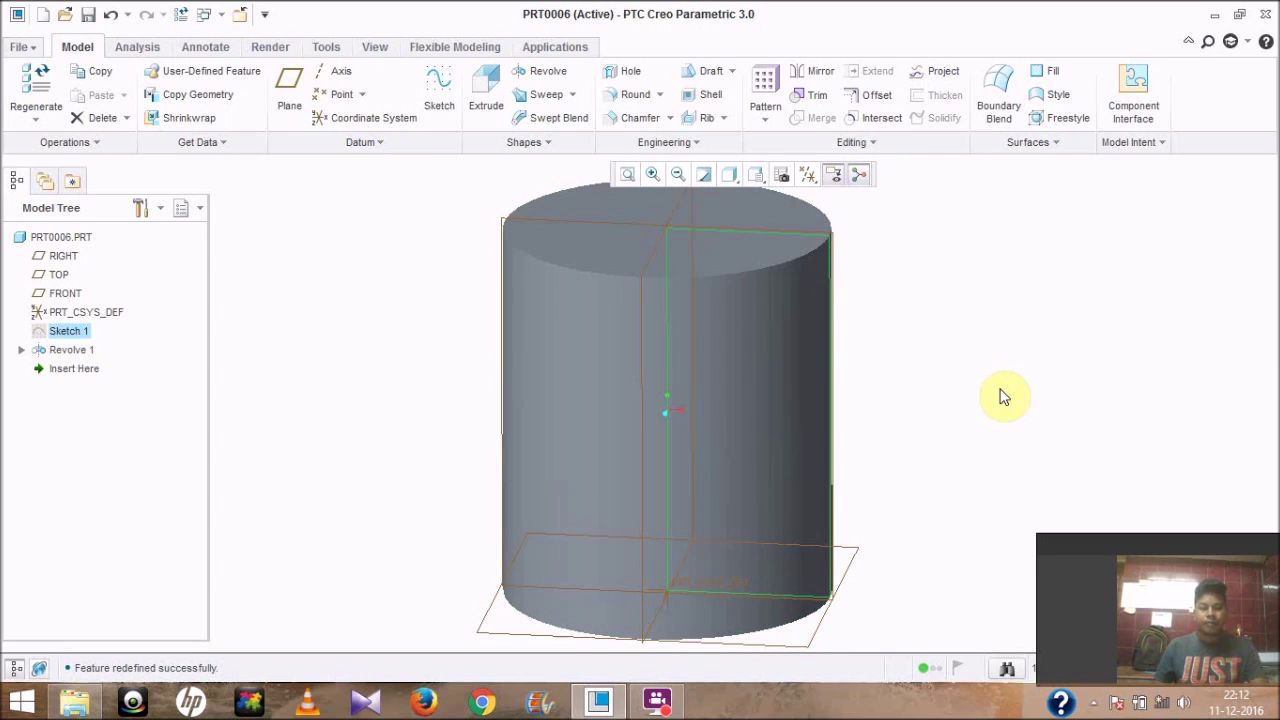
pyautogui.scroll(-2, 1004, 397)
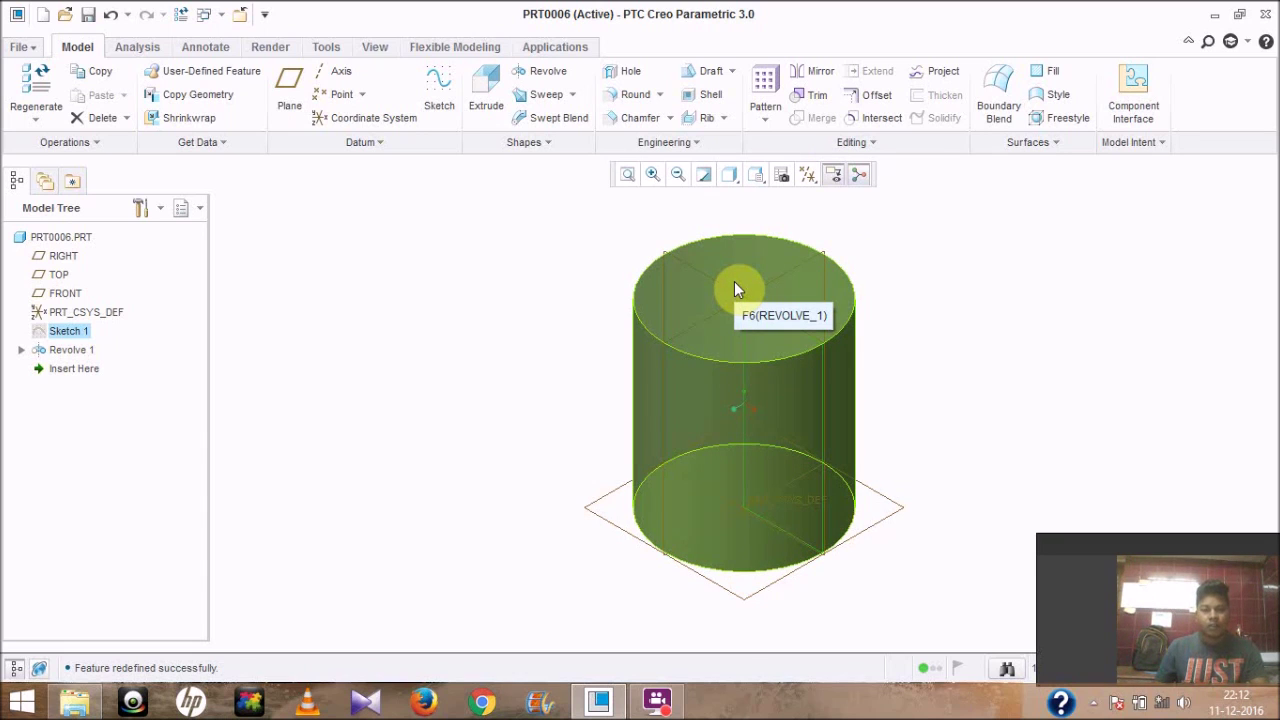
pyautogui.click(703, 98)
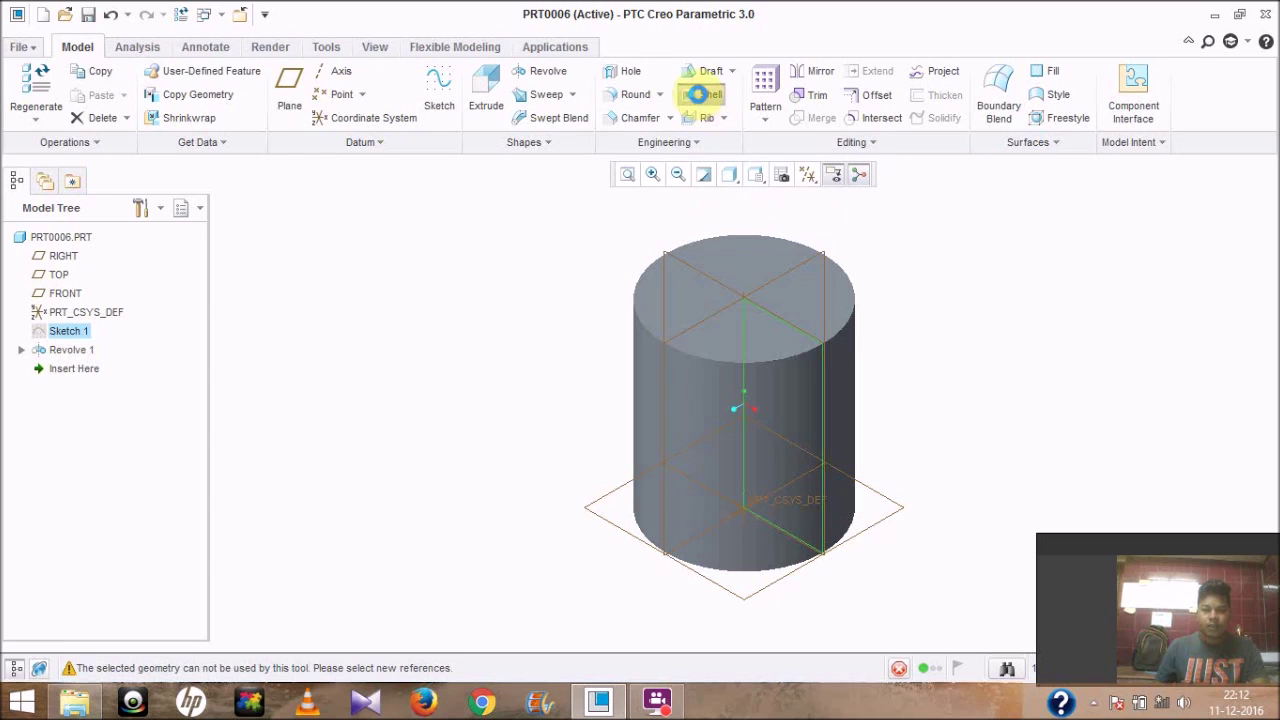
pyautogui.click(737, 307)
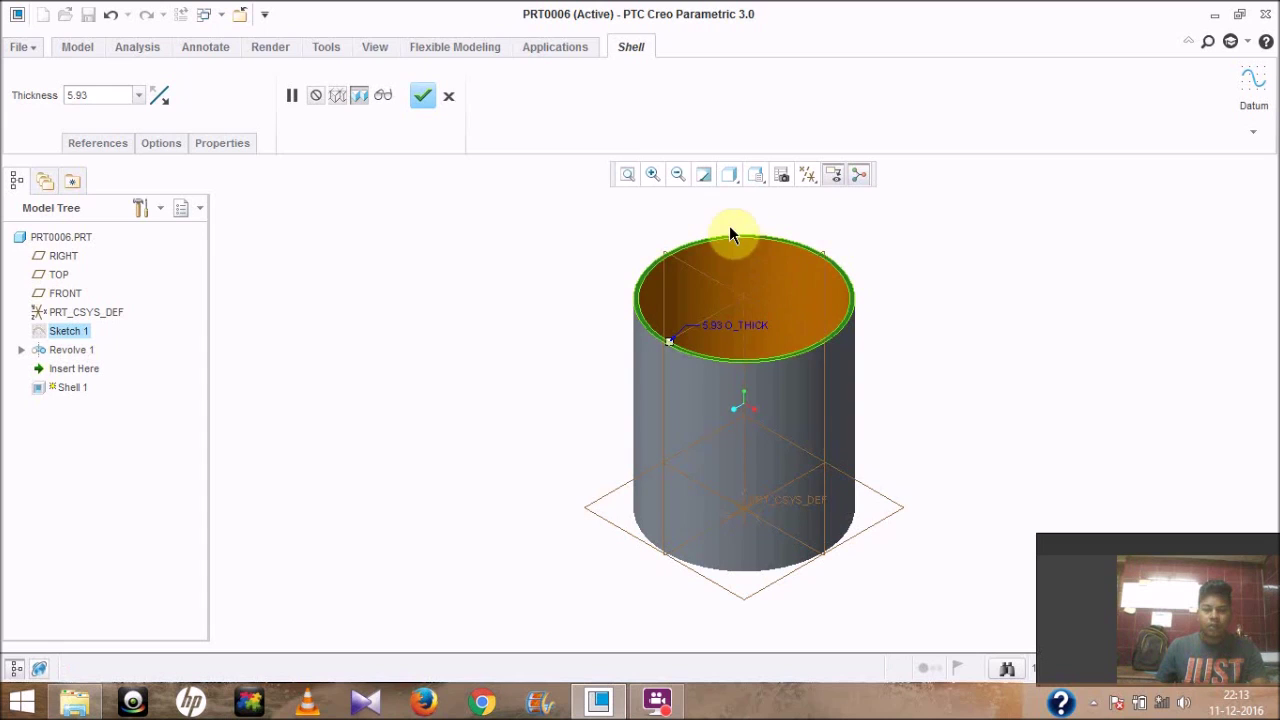
pyautogui.moveTo(540, 280)
pyautogui.mouseDown(button='middle')
pyautogui.moveTo(540, 309)
pyautogui.moveTo(557, 291)
pyautogui.moveTo(546, 303)
pyautogui.moveTo(557, 291)
pyautogui.moveTo(537, 286)
pyautogui.moveTo(549, 301)
pyautogui.mouseUp(button='middle')
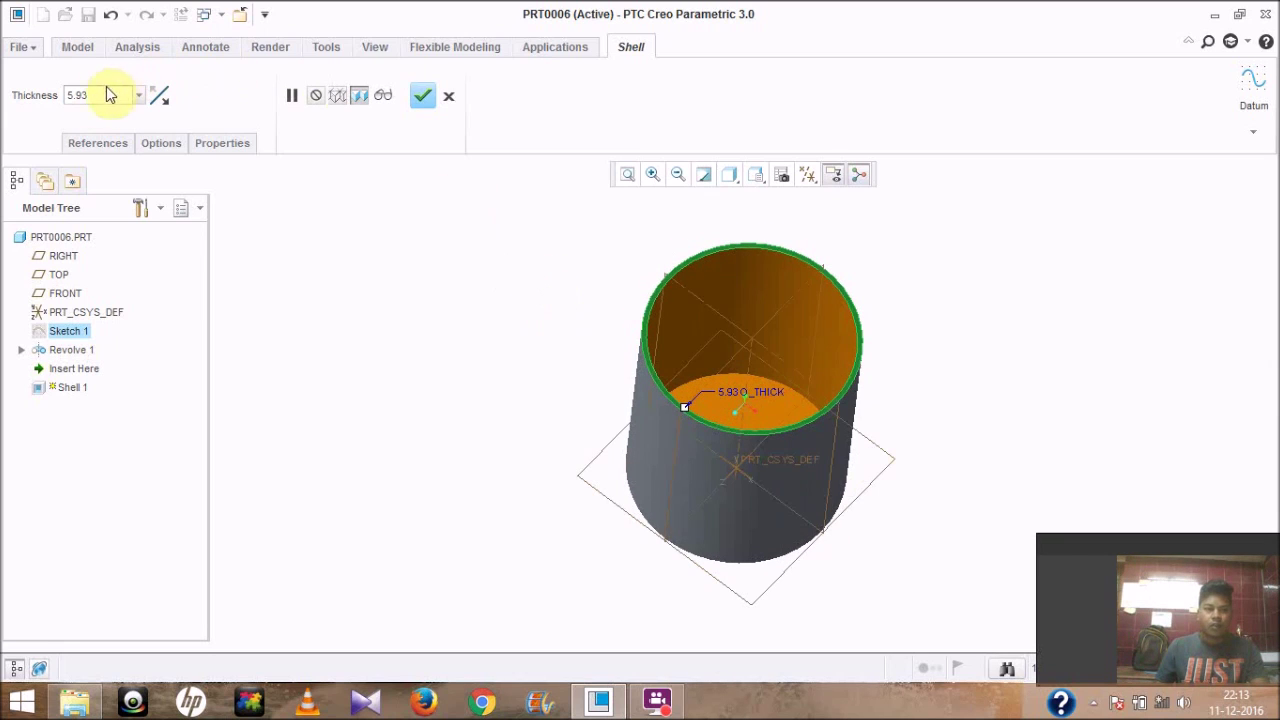
pyautogui.click(424, 100)
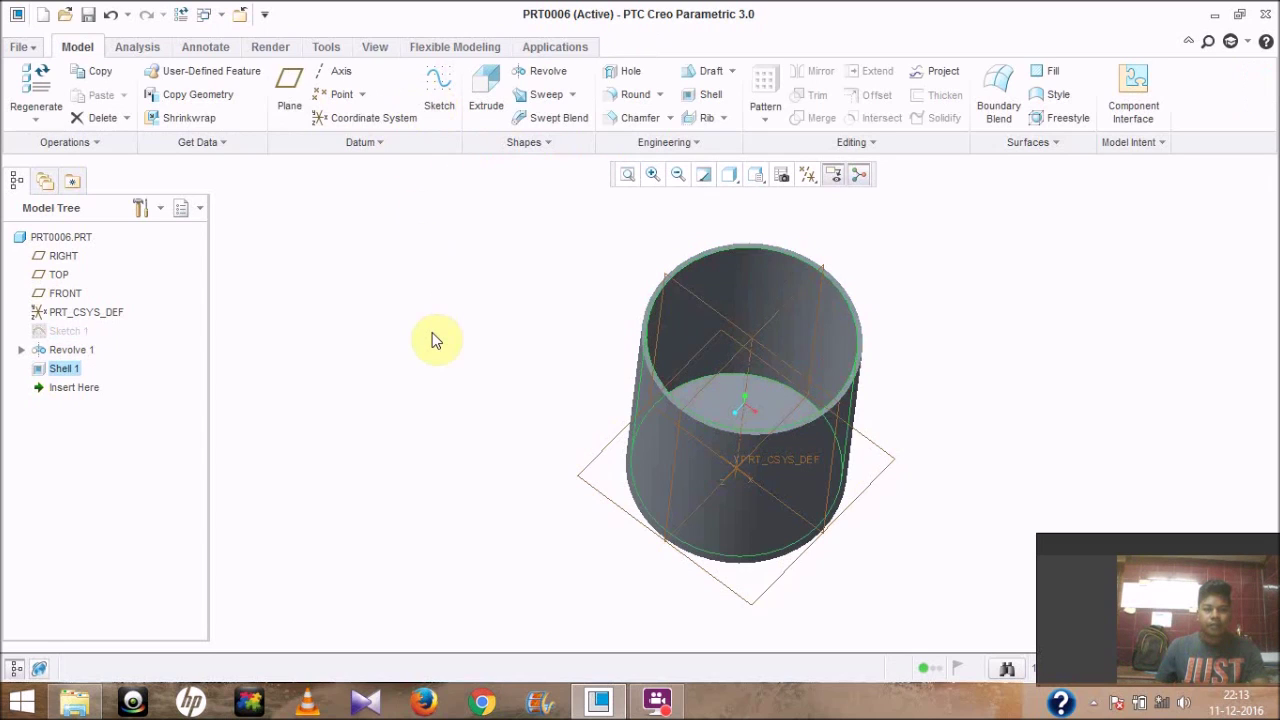
pyautogui.moveTo(432, 341)
pyautogui.mouseDown(button='middle')
pyautogui.moveTo(437, 277)
pyautogui.moveTo(420, 289)
pyautogui.moveTo(447, 257)
pyautogui.moveTo(551, 263)
pyautogui.moveTo(543, 271)
pyautogui.moveTo(537, 246)
pyautogui.moveTo(551, 251)
pyautogui.mouseUp(button='middle')
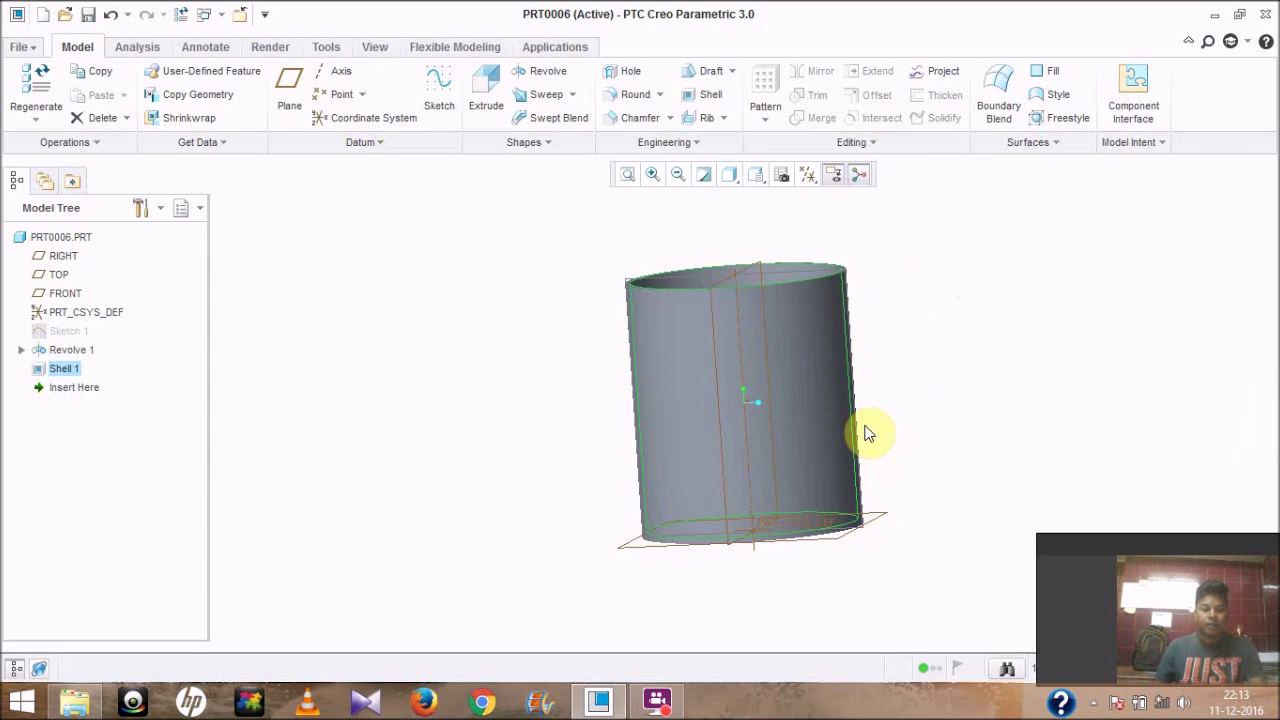
pyautogui.moveTo(866, 432); pyautogui.dragTo(856, 456, button='middle')
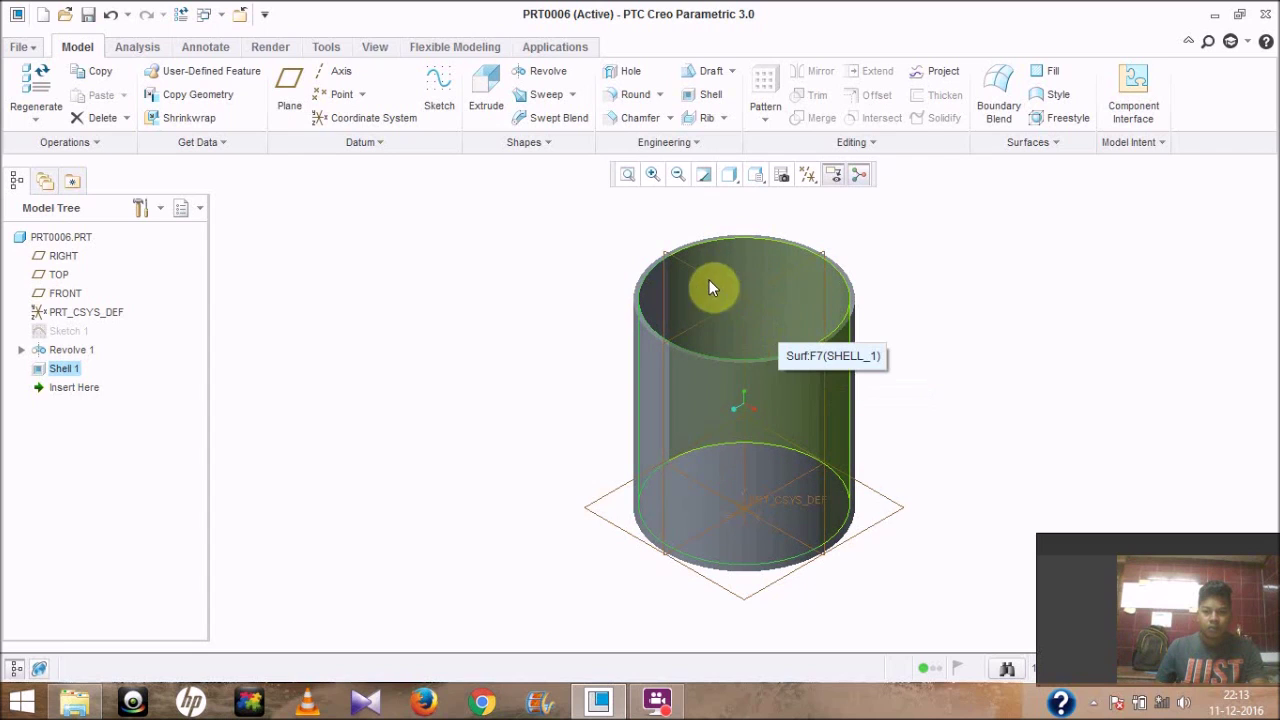
# Step: Start a new sketch on the FRONT datum plane
pyautogui.click(62, 258)
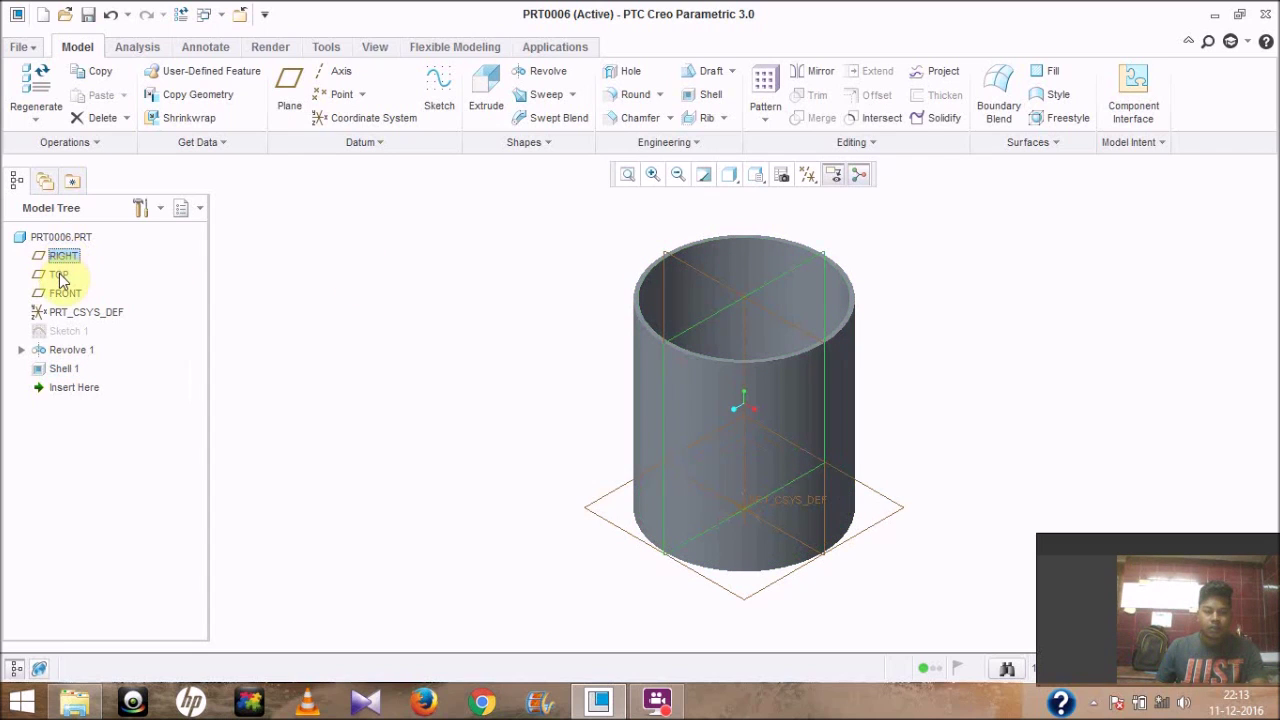
pyautogui.click(59, 275)
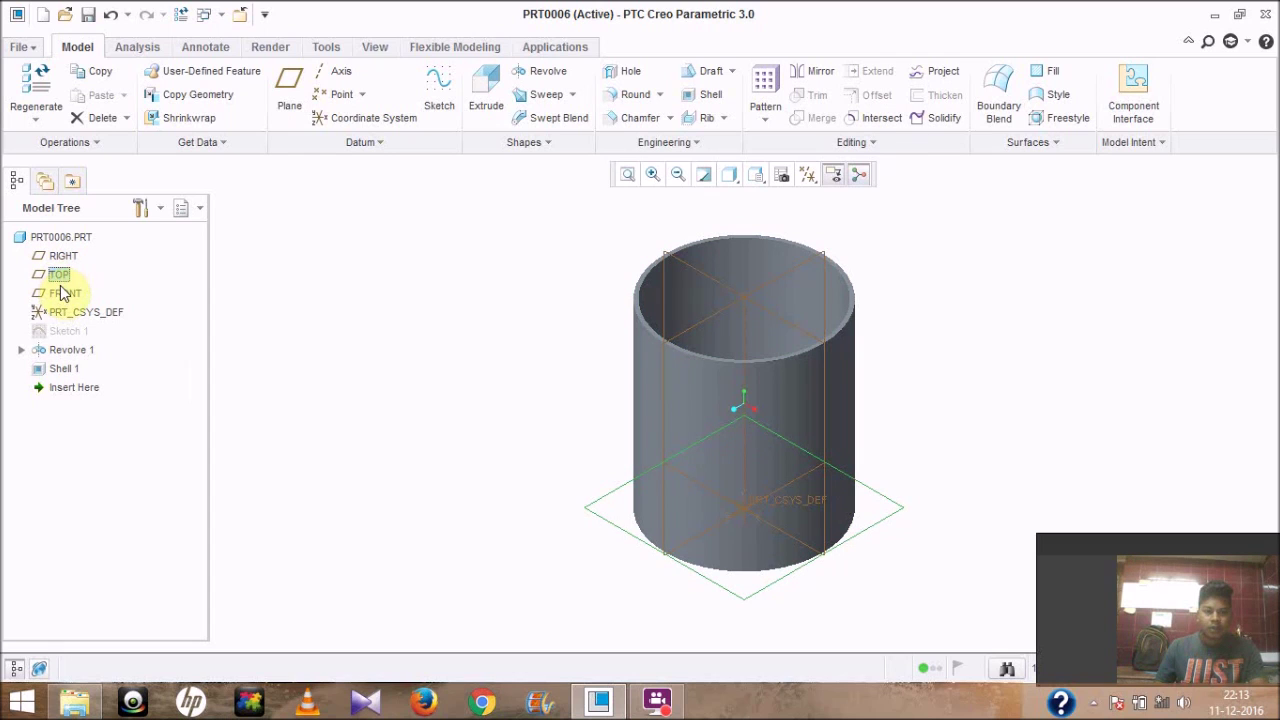
pyautogui.click(66, 296)
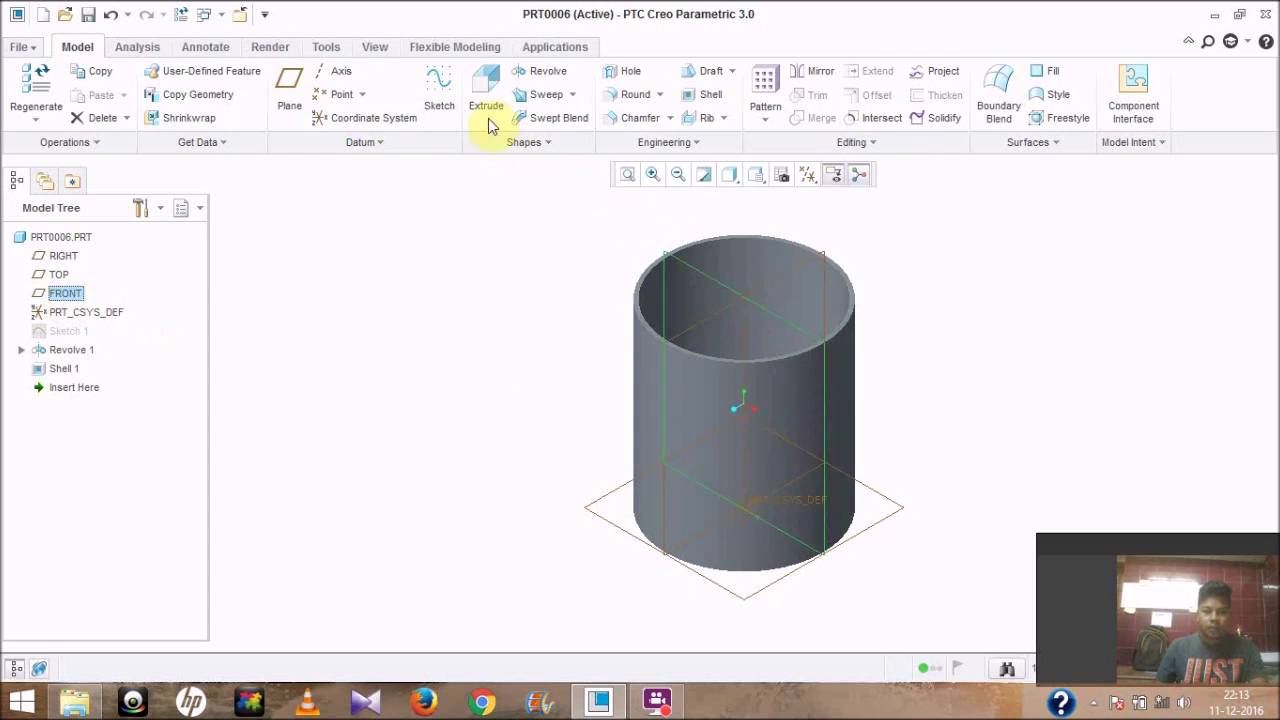
pyautogui.click(437, 92)
pyautogui.click(437, 82)
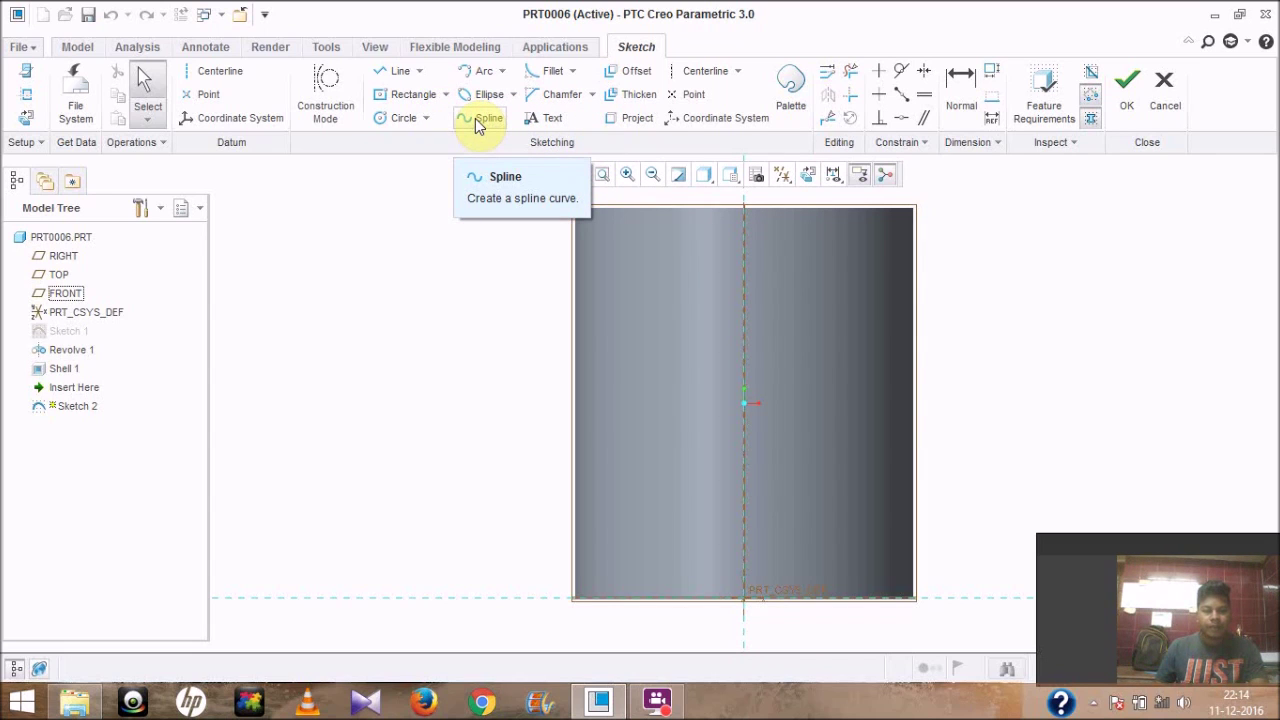
# Step: Add the cylinder's top surface and its right silhouette edge as sketch references
pyautogui.click(30, 94)
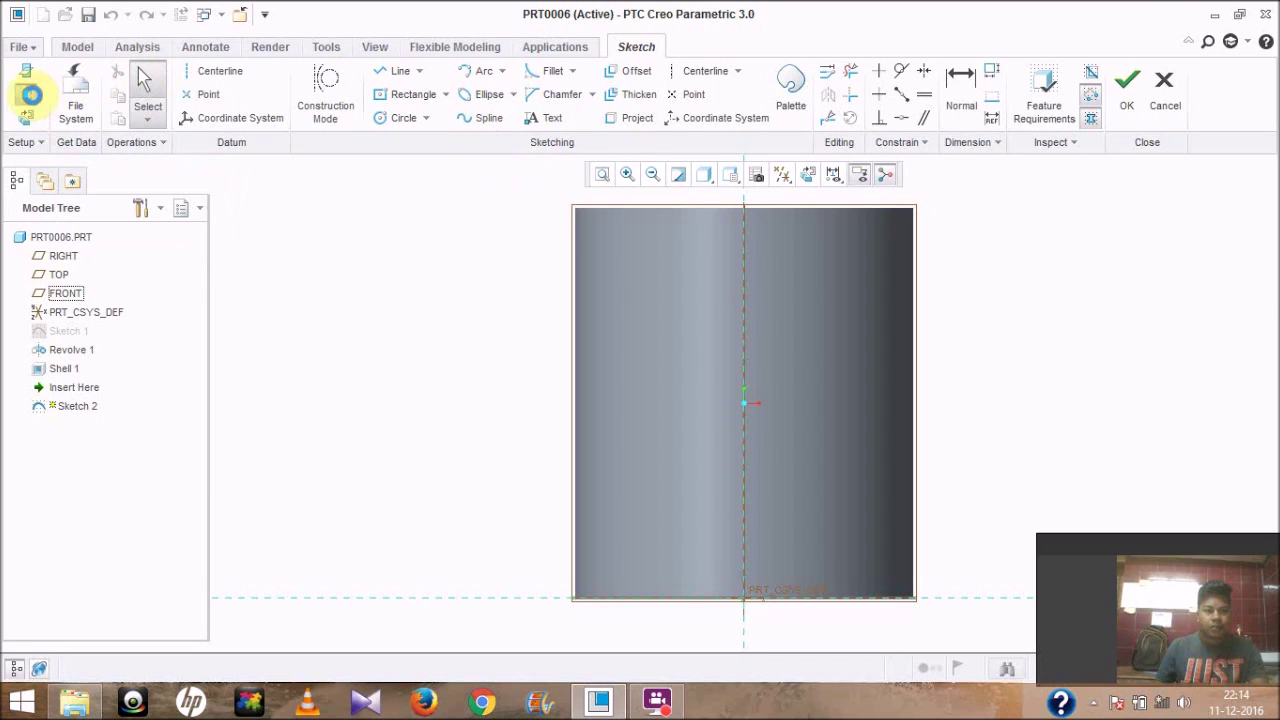
pyautogui.click(794, 211)
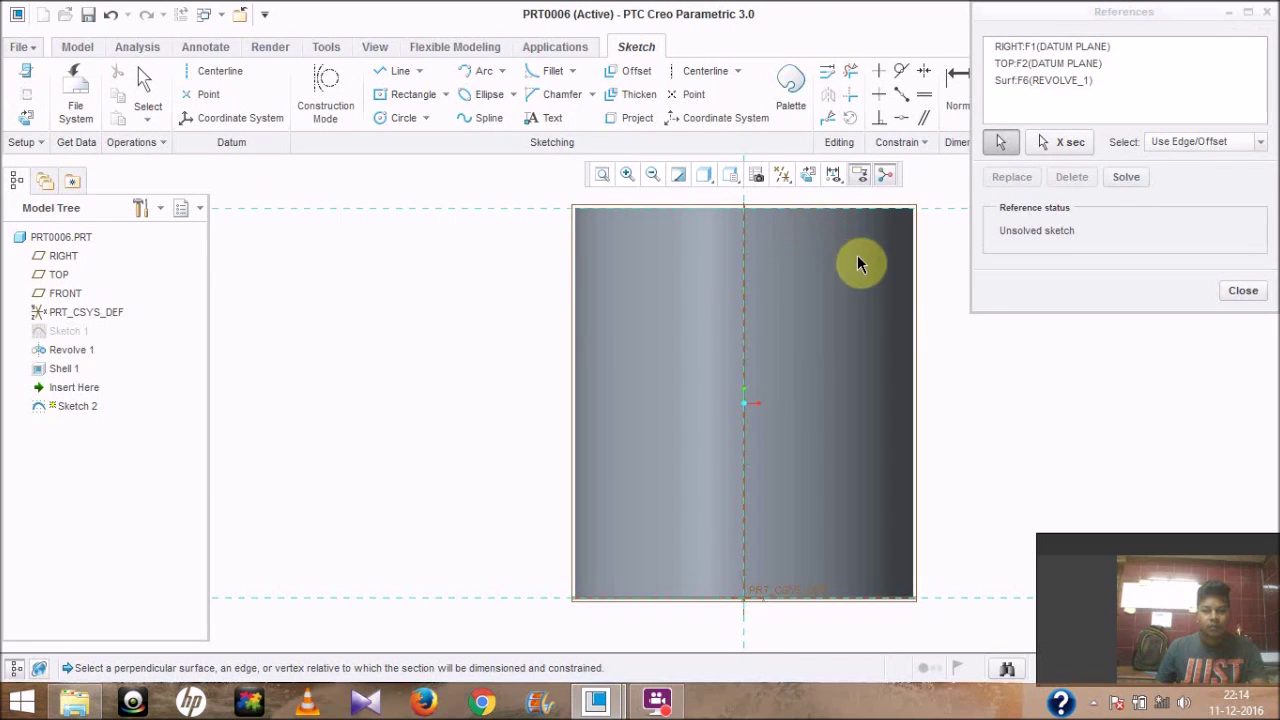
pyautogui.click(912, 320)
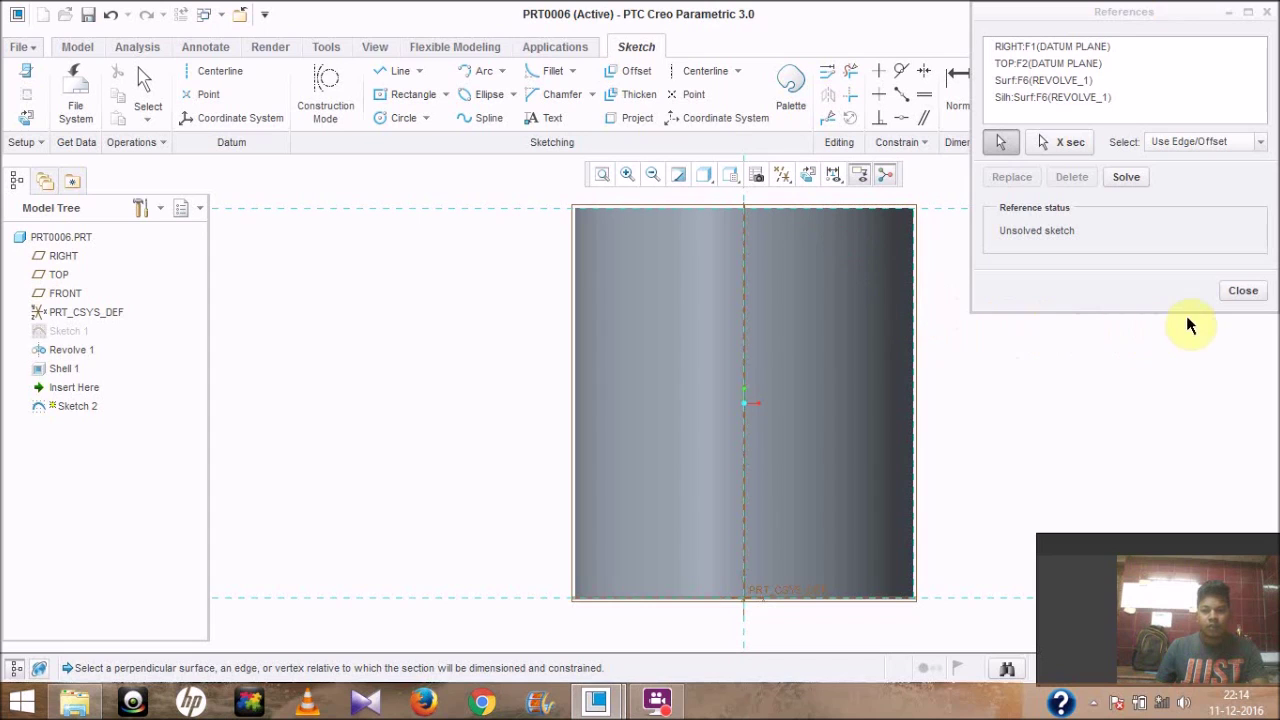
pyautogui.click(1243, 290)
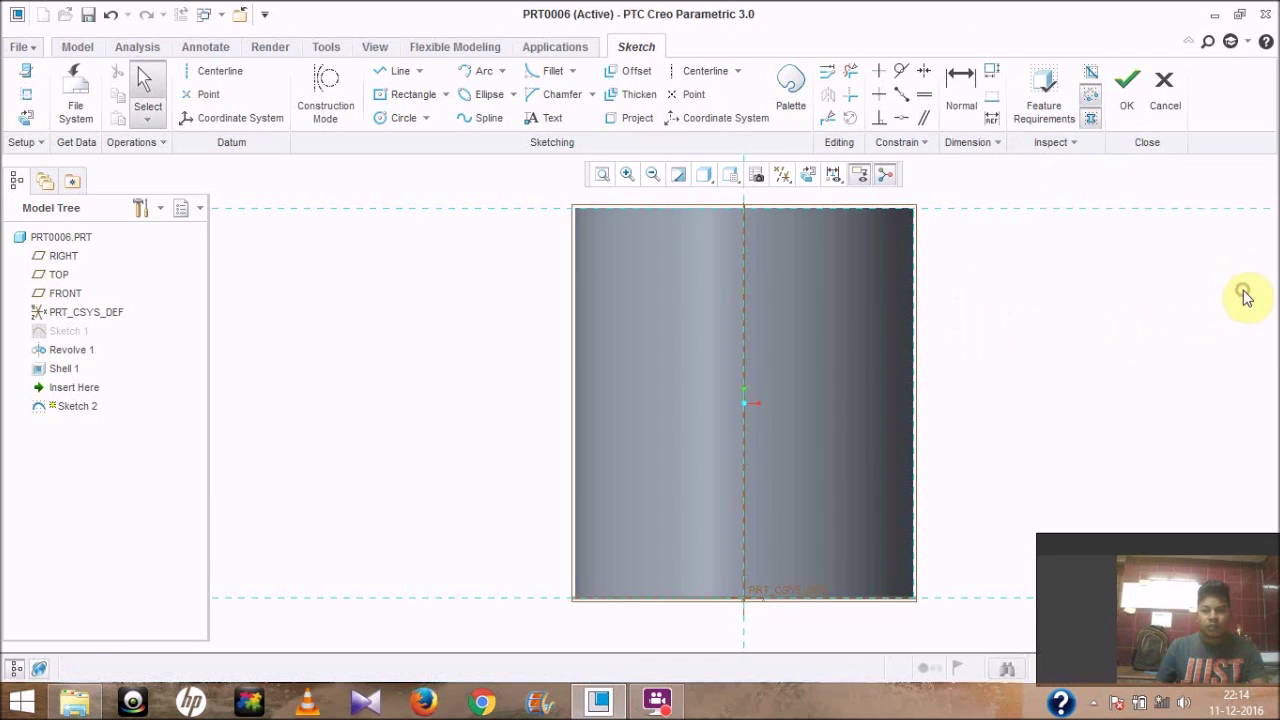
# Step: Sketch a five-point spline handle path bulging outward, with both ends on the cylinder's right silhouette edge, and finish the sketch
pyautogui.click(488, 118)
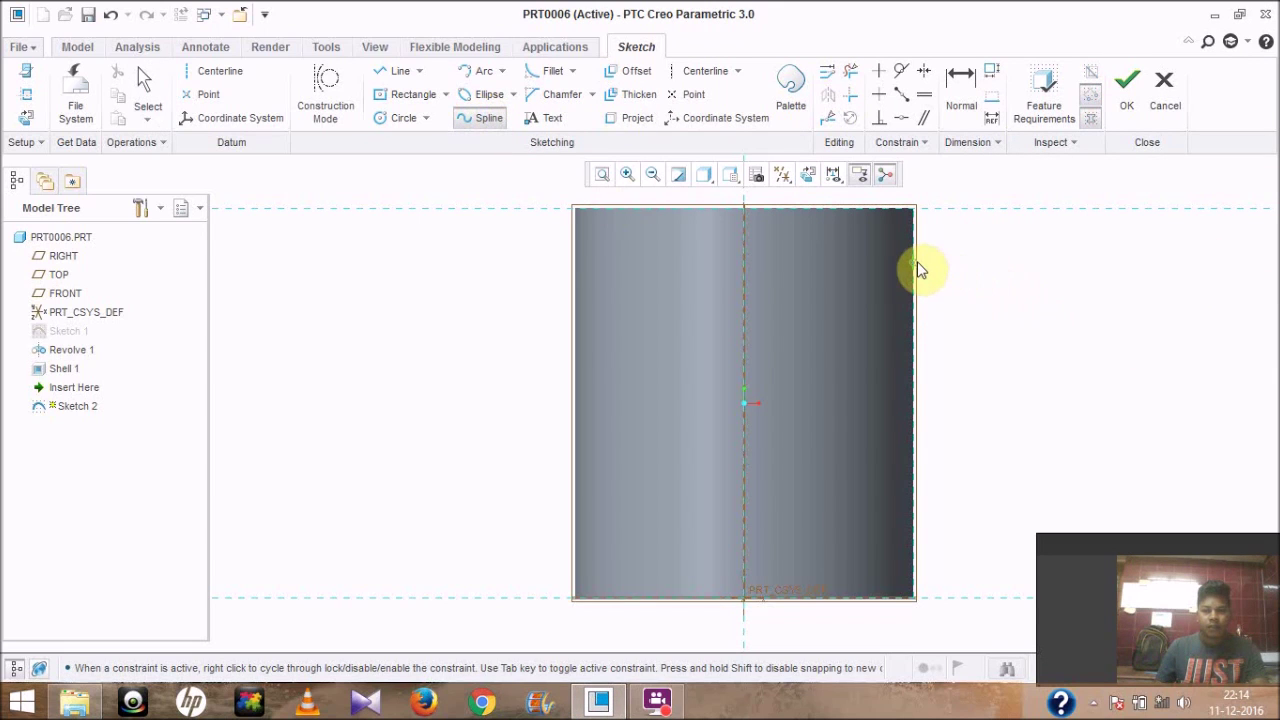
pyautogui.click(915, 260)
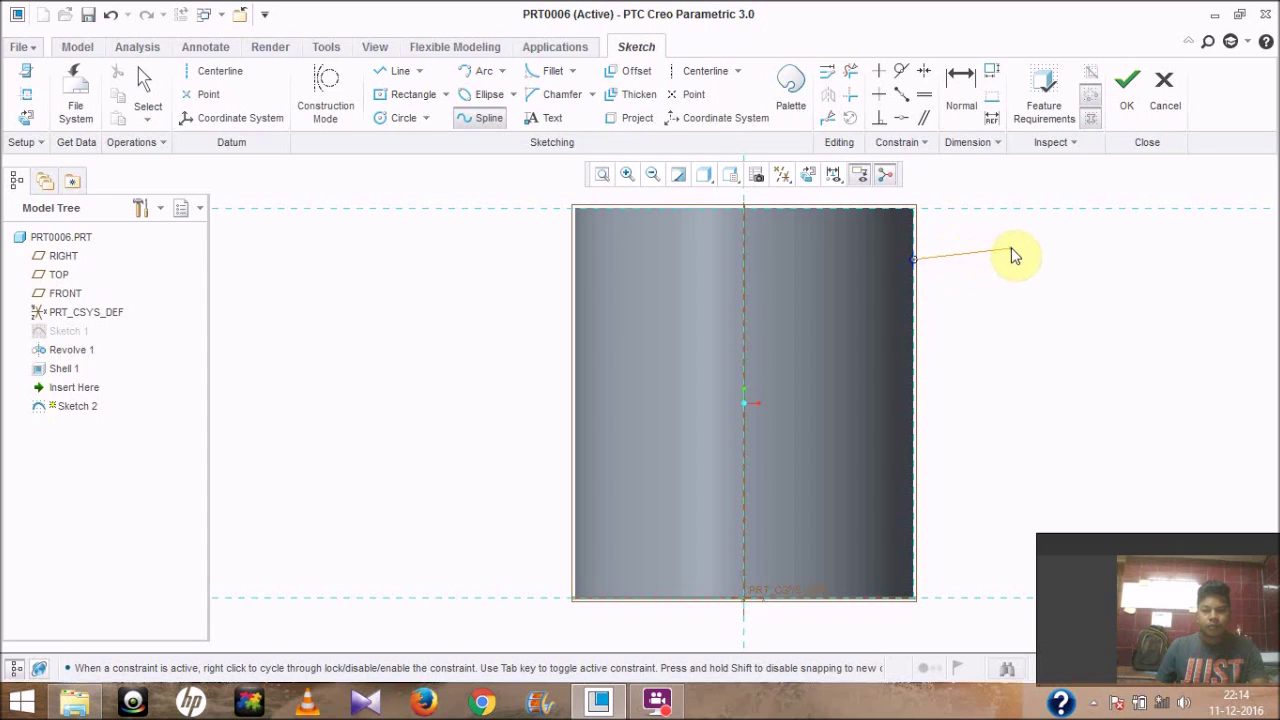
pyautogui.click(1011, 248)
pyautogui.middleClick(1050, 377)
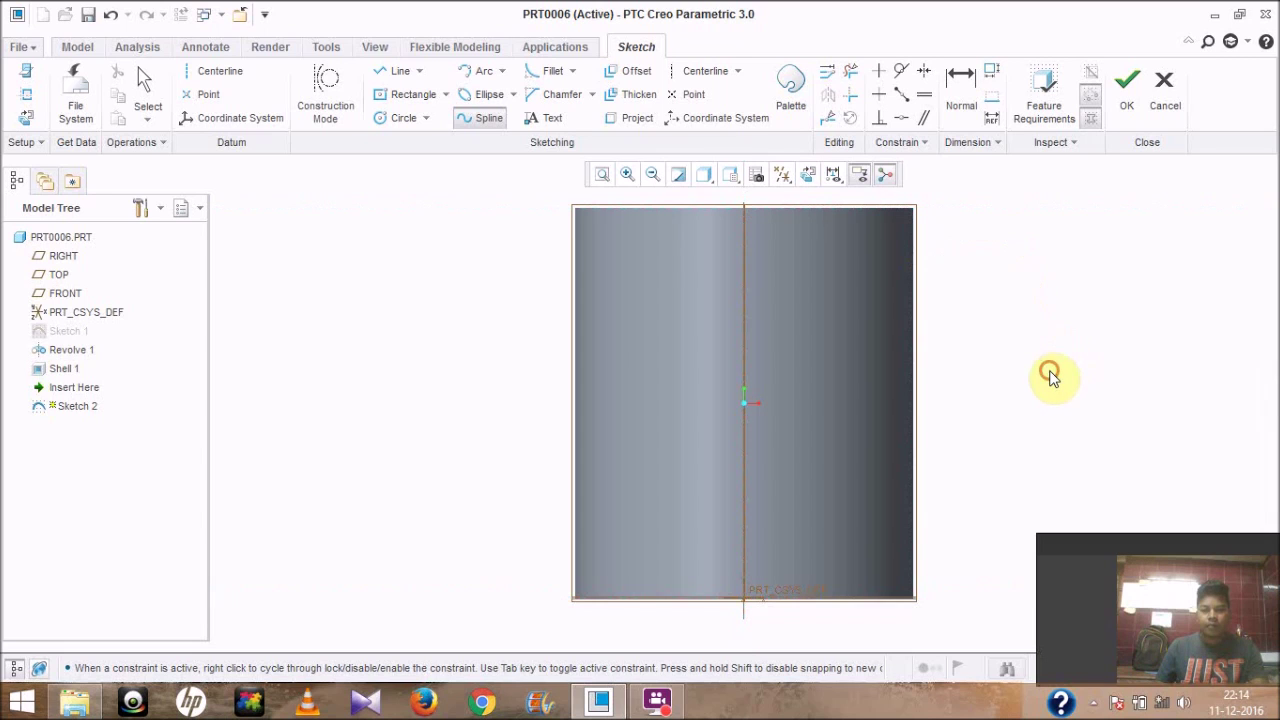
pyautogui.middleClick(1050, 377)
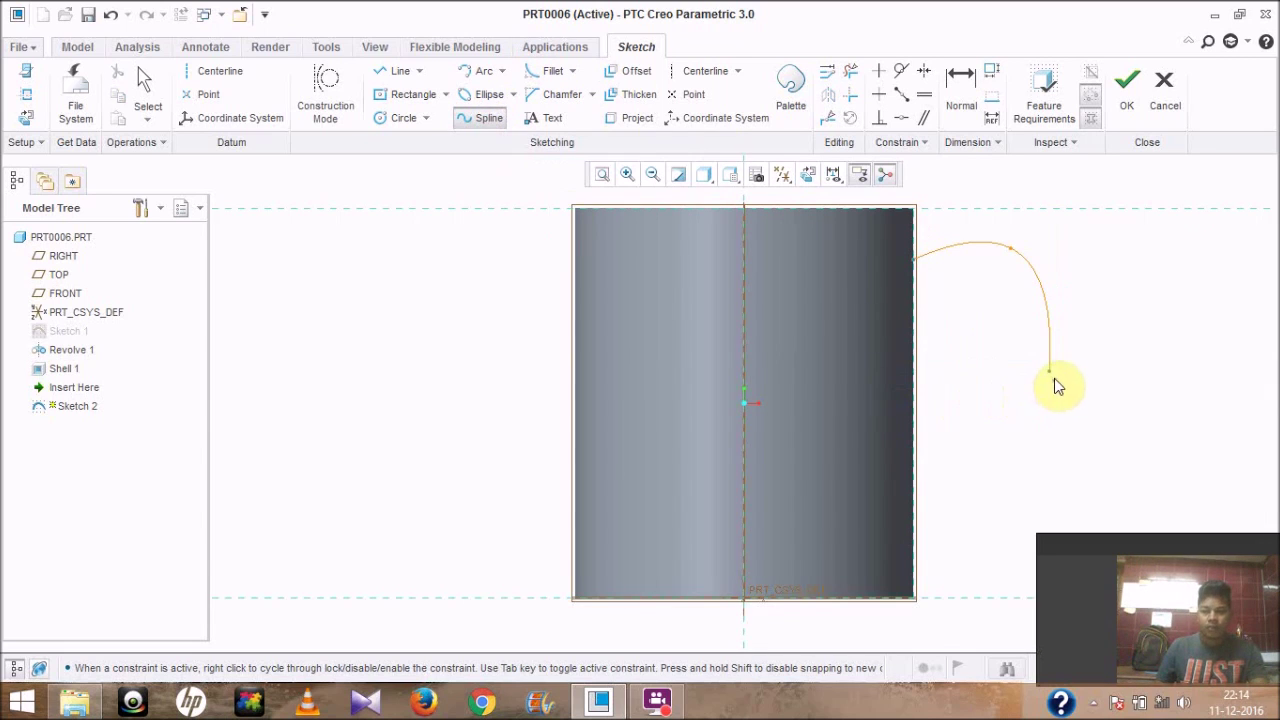
pyautogui.click(1051, 373)
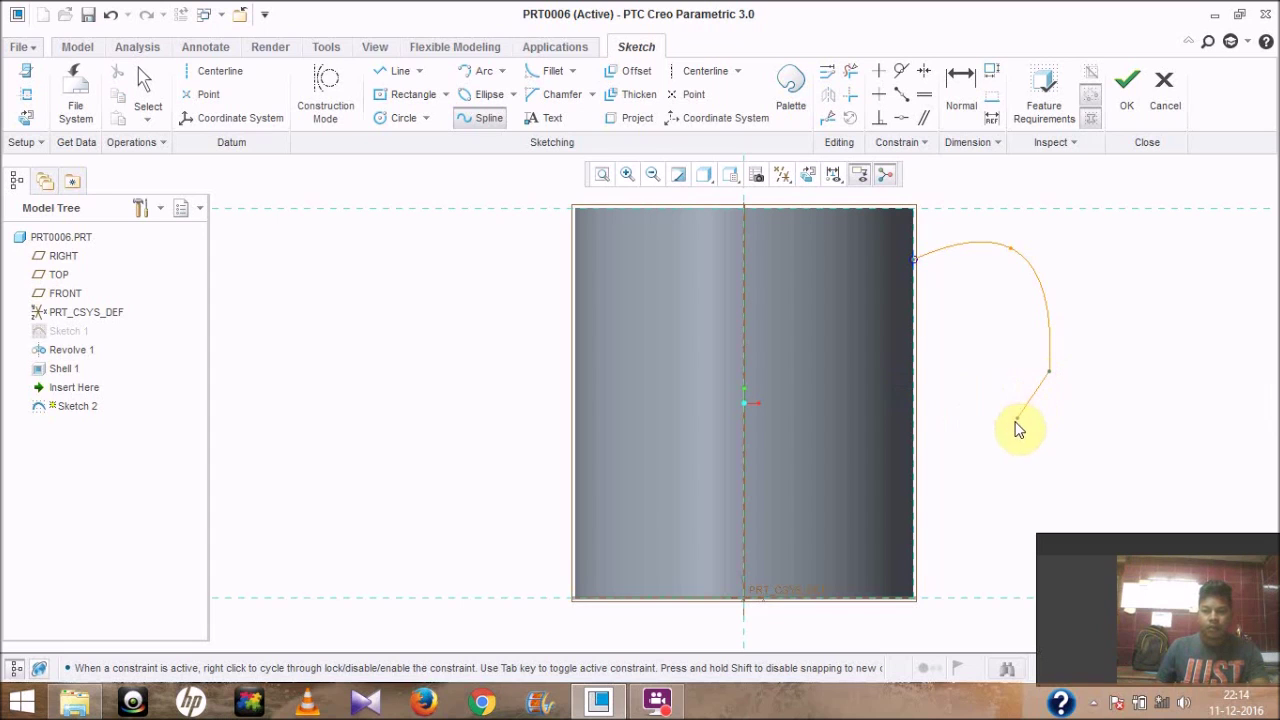
pyautogui.click(1013, 428)
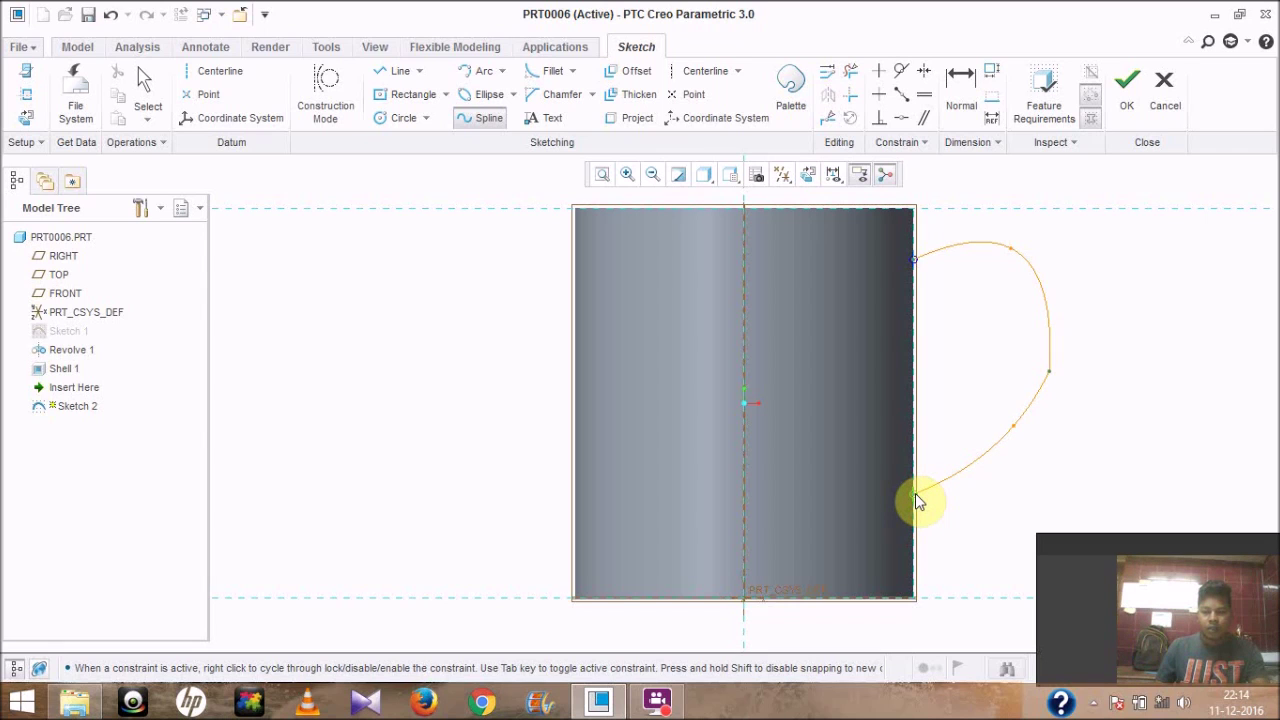
pyautogui.click(915, 493)
pyautogui.middleClick(889, 244)
pyautogui.click(1135, 108)
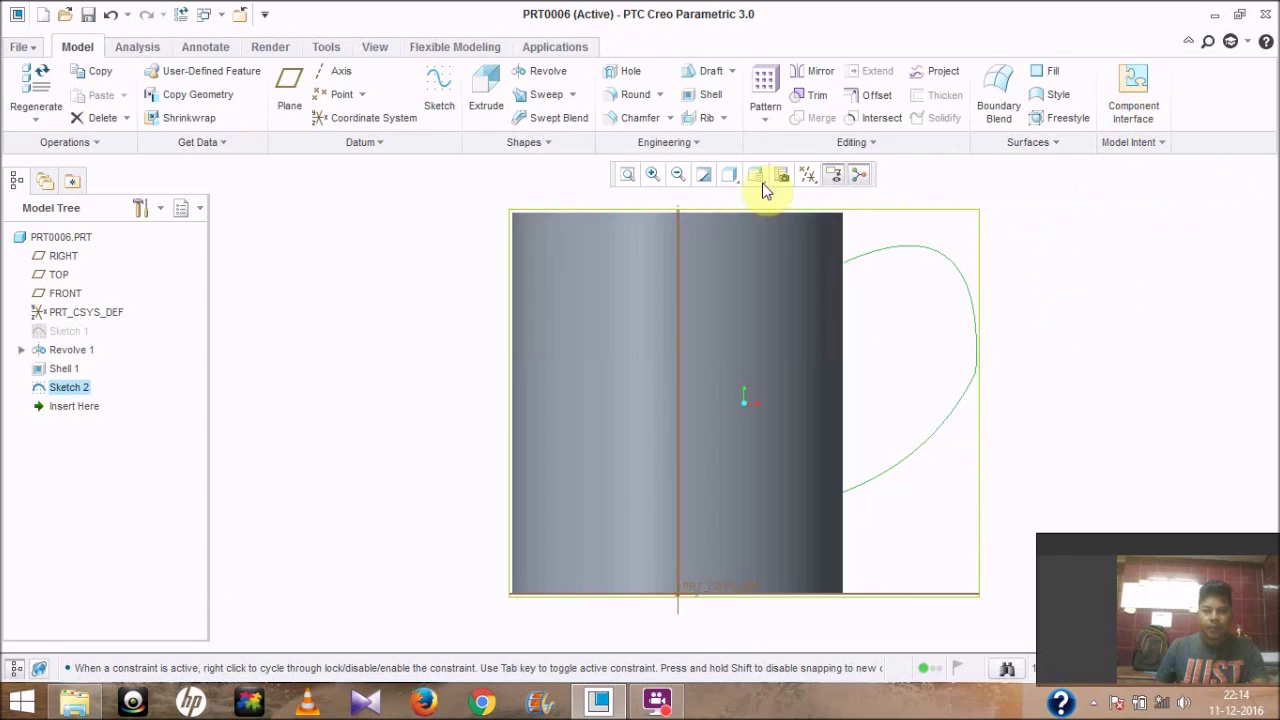
# Step: Sweep a small circular section, centred on the path's start point, along the spline to create a solid handle
pyautogui.click(553, 102)
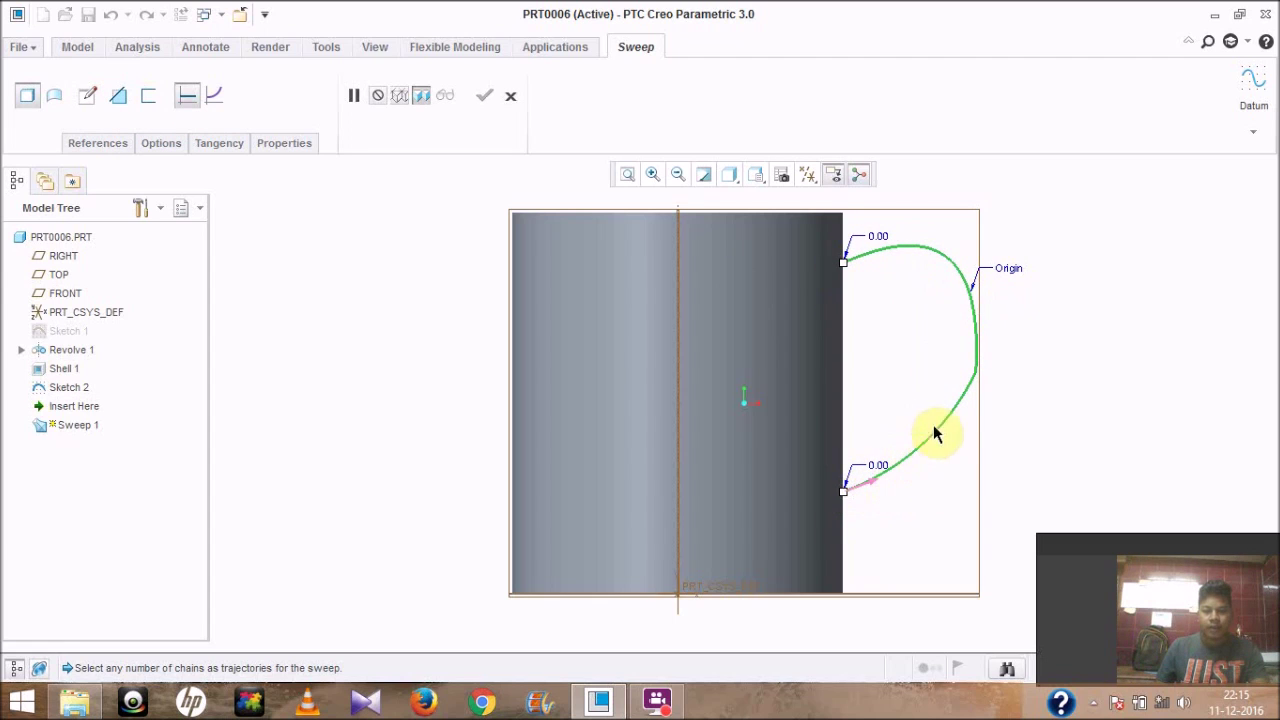
pyautogui.click(87, 97)
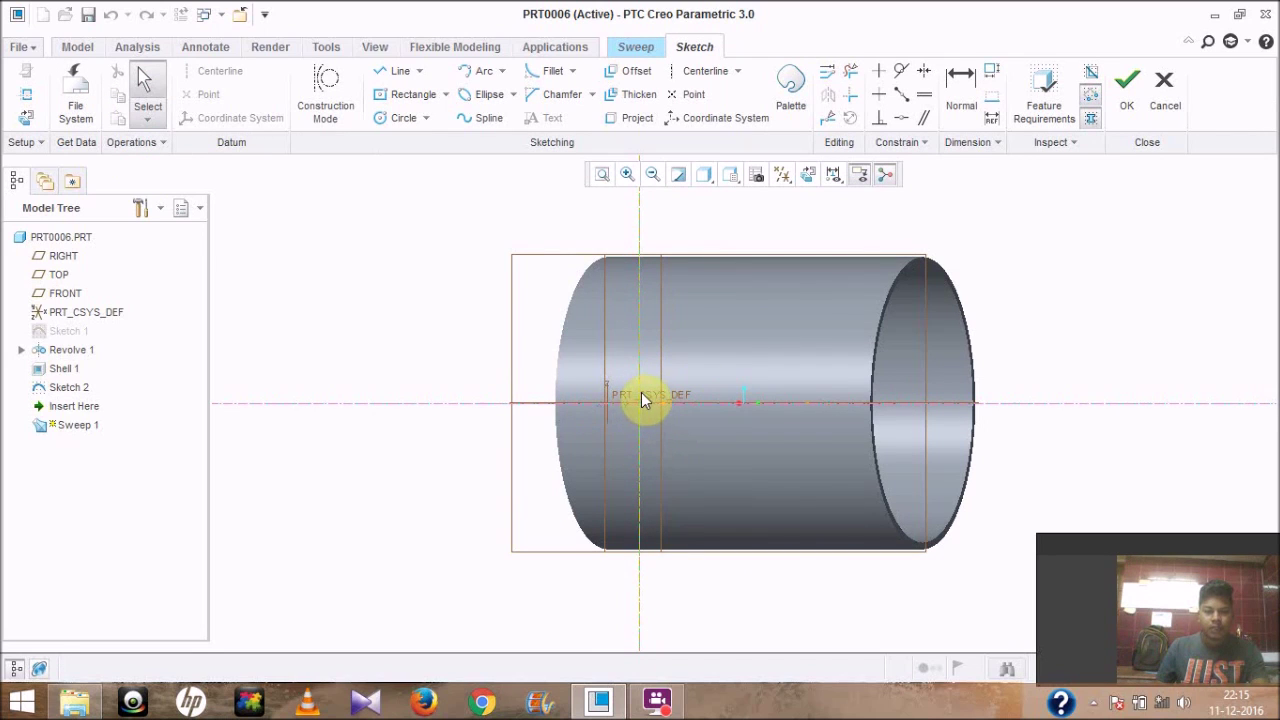
pyautogui.click(426, 118)
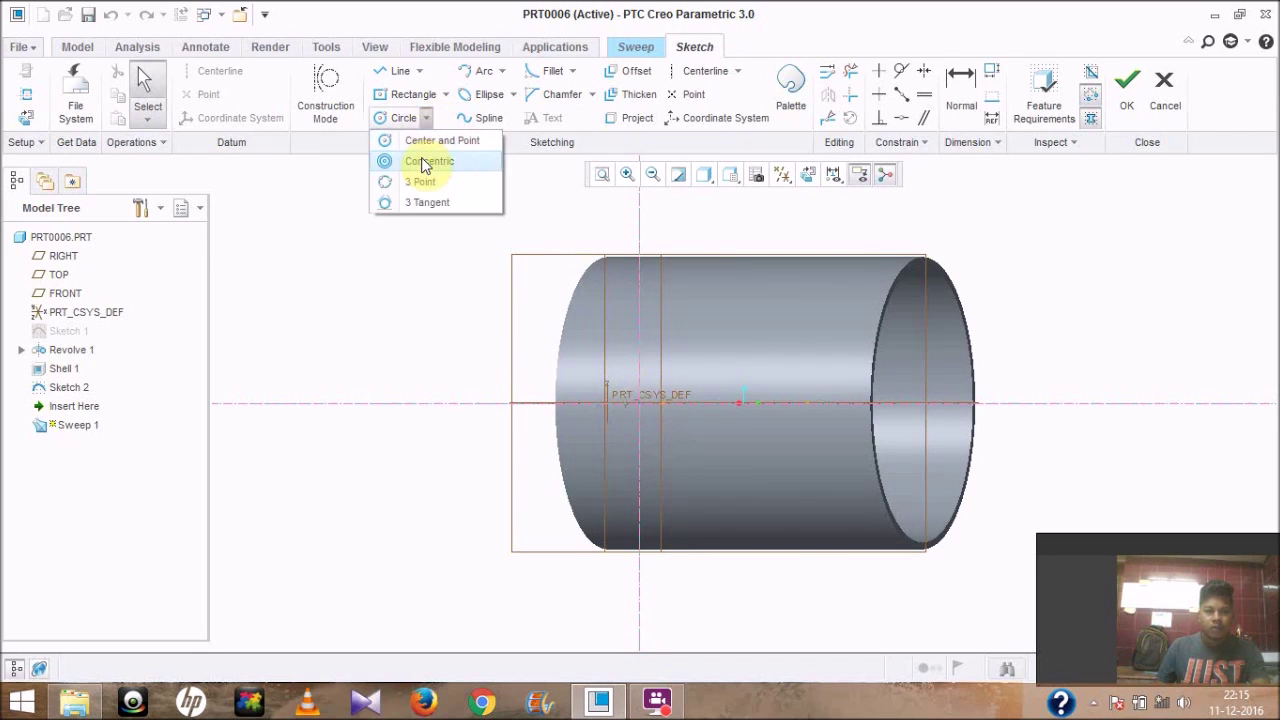
pyautogui.click(426, 140)
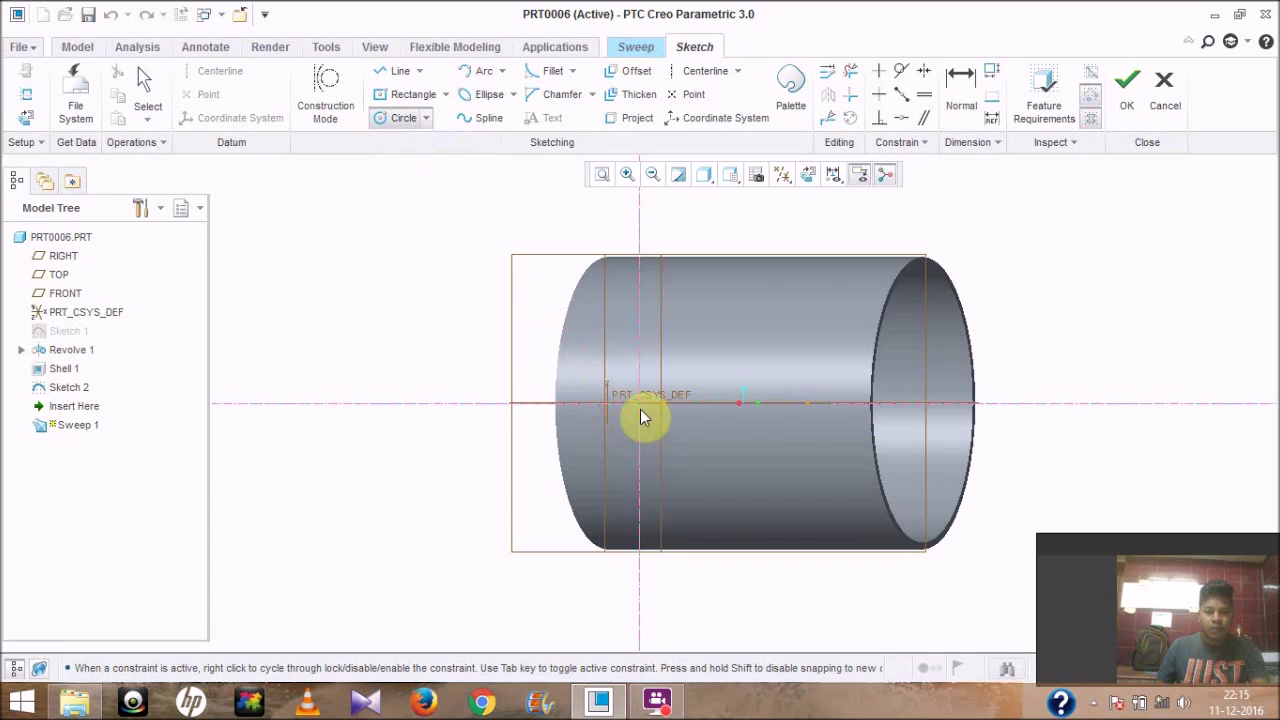
pyautogui.click(639, 403)
pyautogui.click(643, 390)
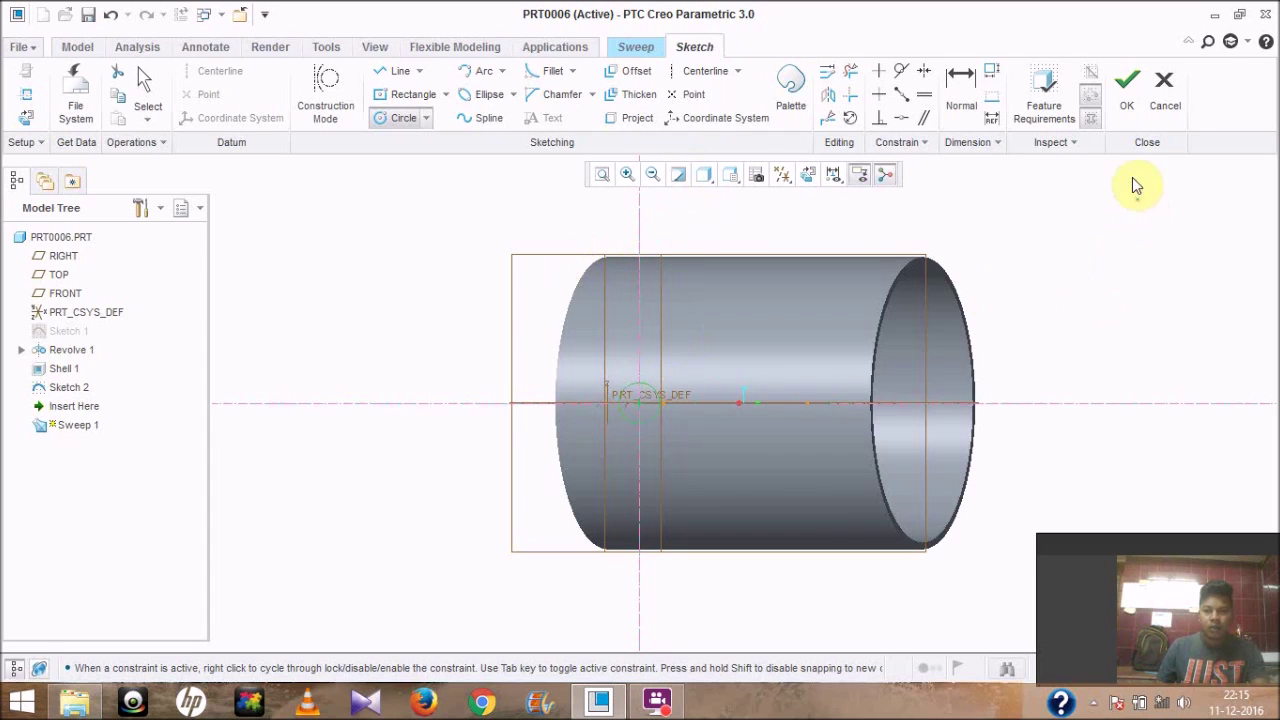
pyautogui.click(1127, 100)
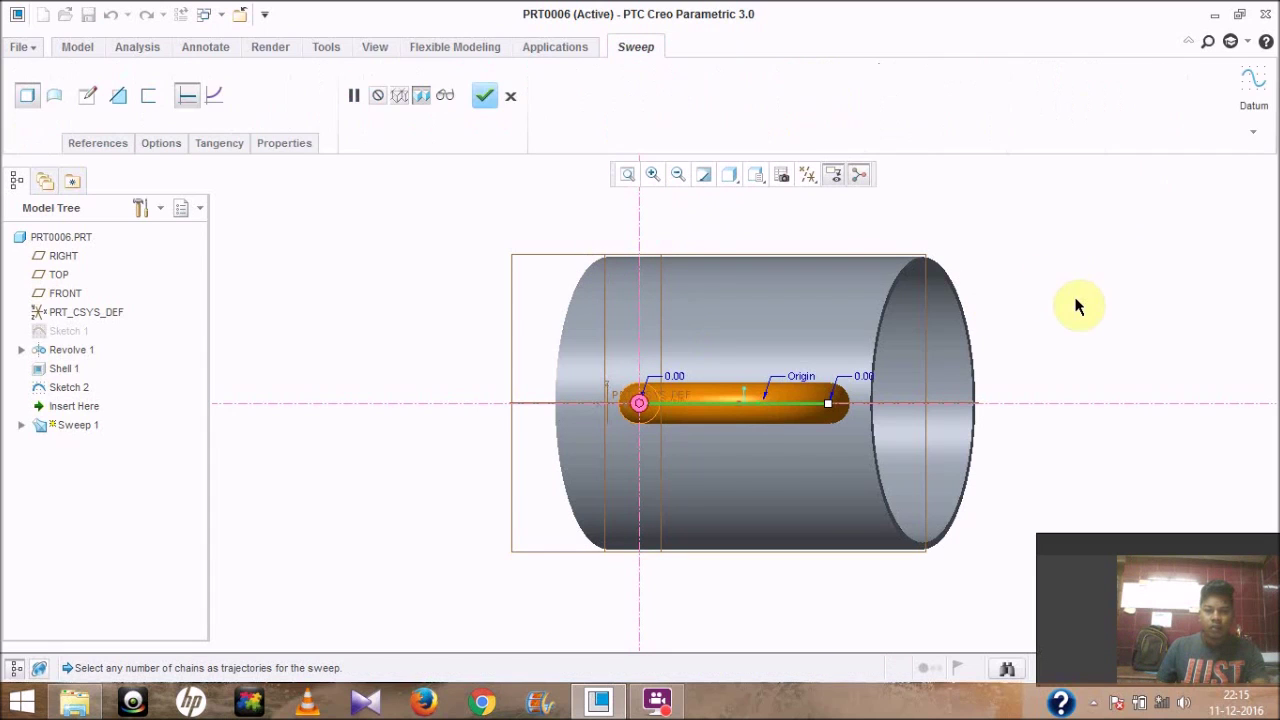
pyautogui.click(484, 97)
# Step: Examine the junctions between the handle's ends and the cylinder wall up close, finishing in the default orientation
pyautogui.moveTo(414, 271)
pyautogui.mouseDown(button='middle')
pyautogui.moveTo(400, 243)
pyautogui.moveTo(523, 258)
pyautogui.moveTo(574, 300)
pyautogui.moveTo(560, 309)
pyautogui.moveTo(591, 286)
pyautogui.moveTo(564, 294)
pyautogui.mouseUp(button='middle')
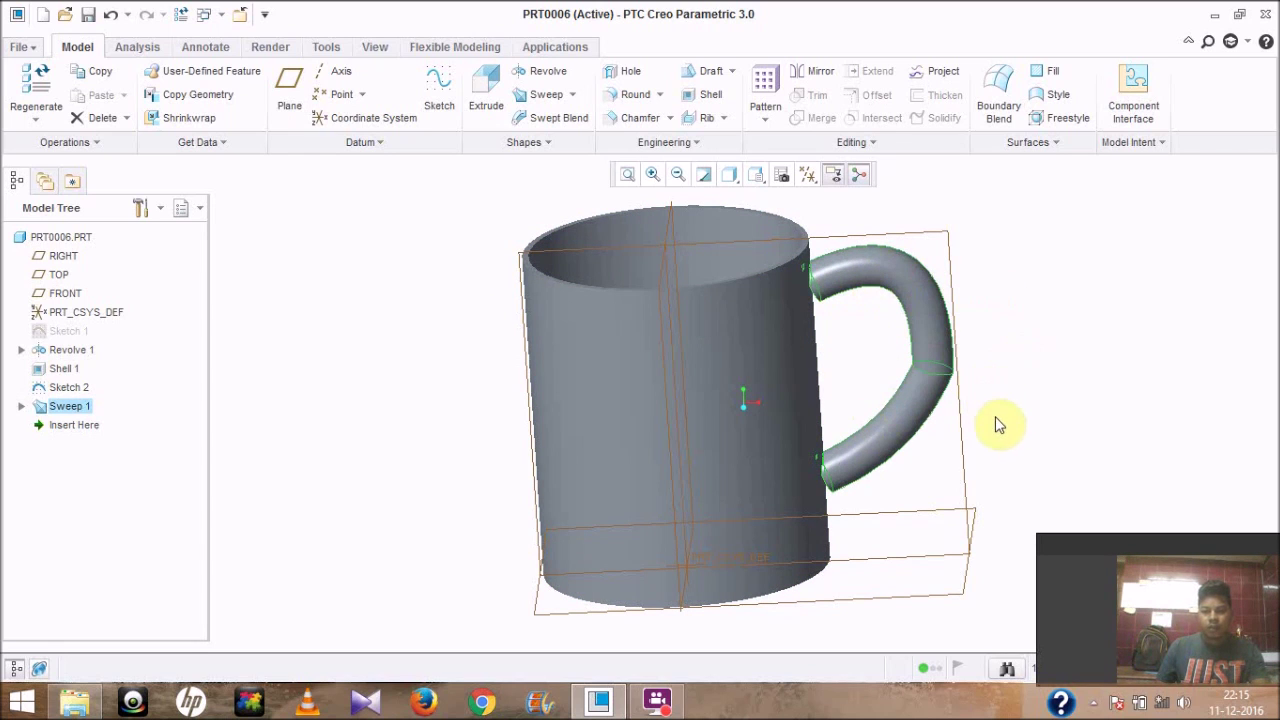
pyautogui.moveTo(996, 421); pyautogui.dragTo(858, 345, button='middle')
pyautogui.scroll(3, 743, 363)
pyautogui.scroll(2, 780, 343)
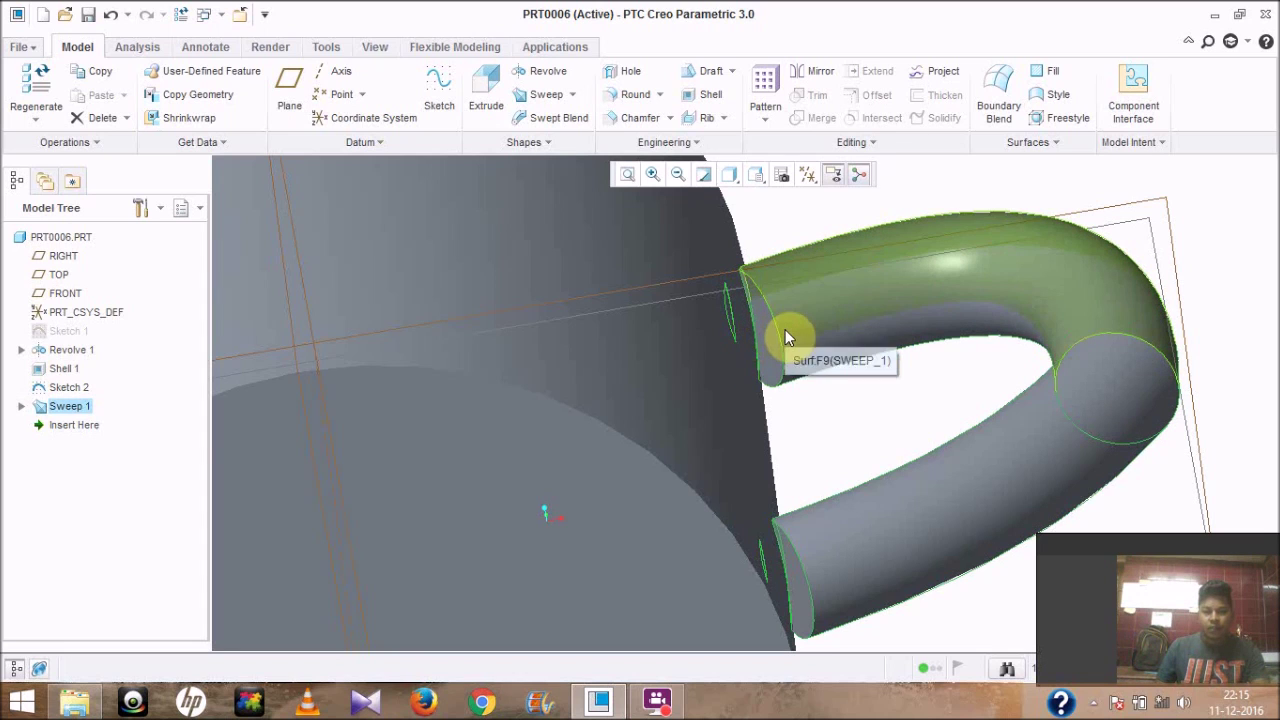
pyautogui.scroll(-4, 785, 329)
pyautogui.scroll(-2, 785, 335)
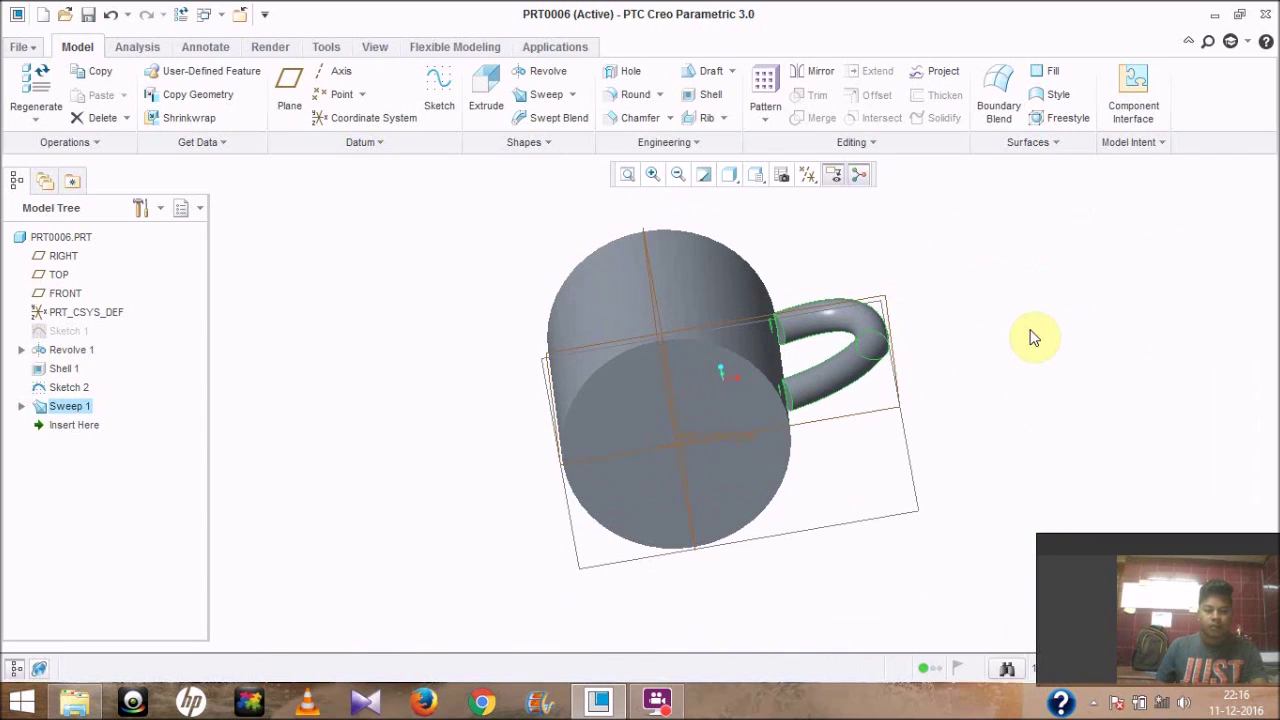
pyautogui.hotkey('ctrl', 'd')
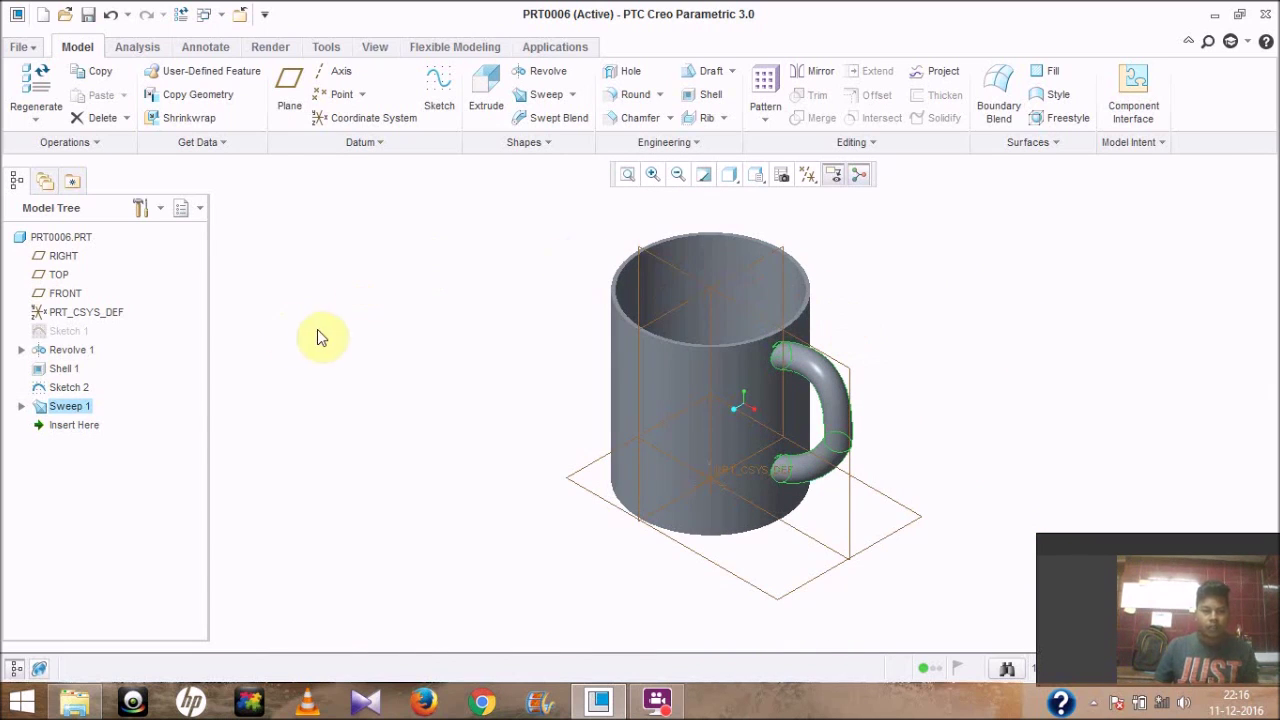
# Step: Open the handle's sweep feature for redefinition
pyautogui.click(66, 404)
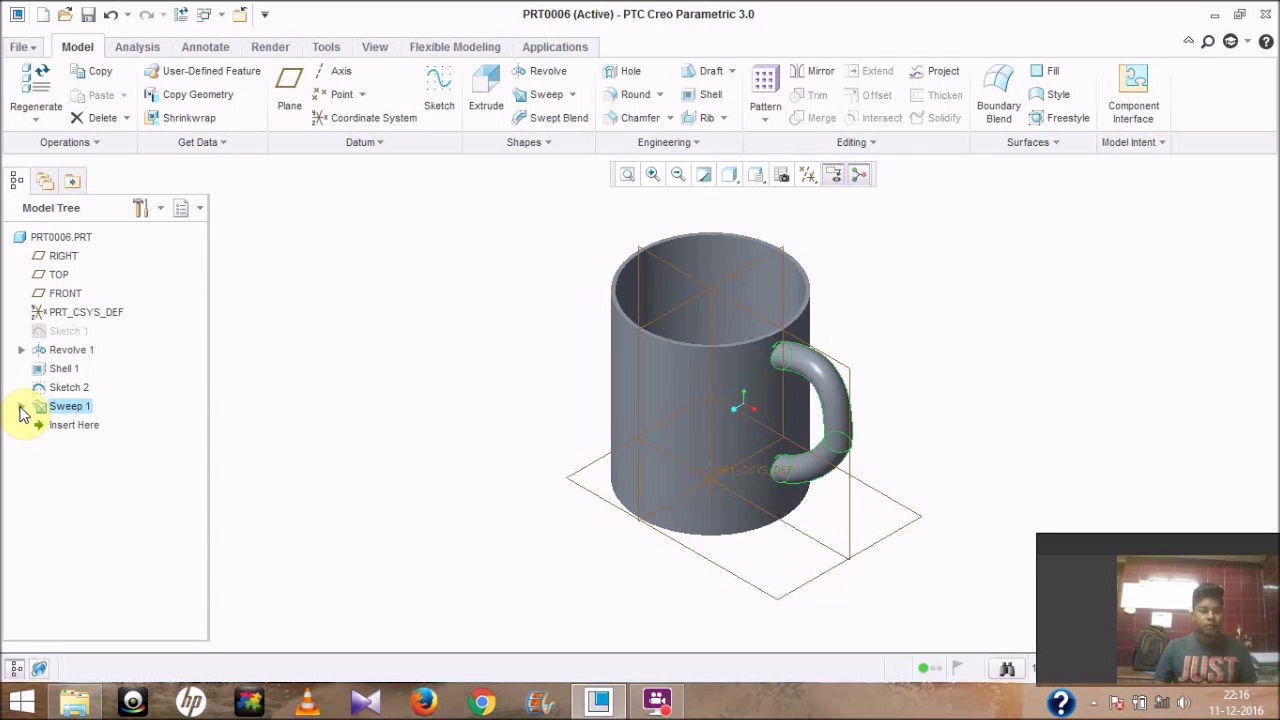
pyautogui.click(21, 407)
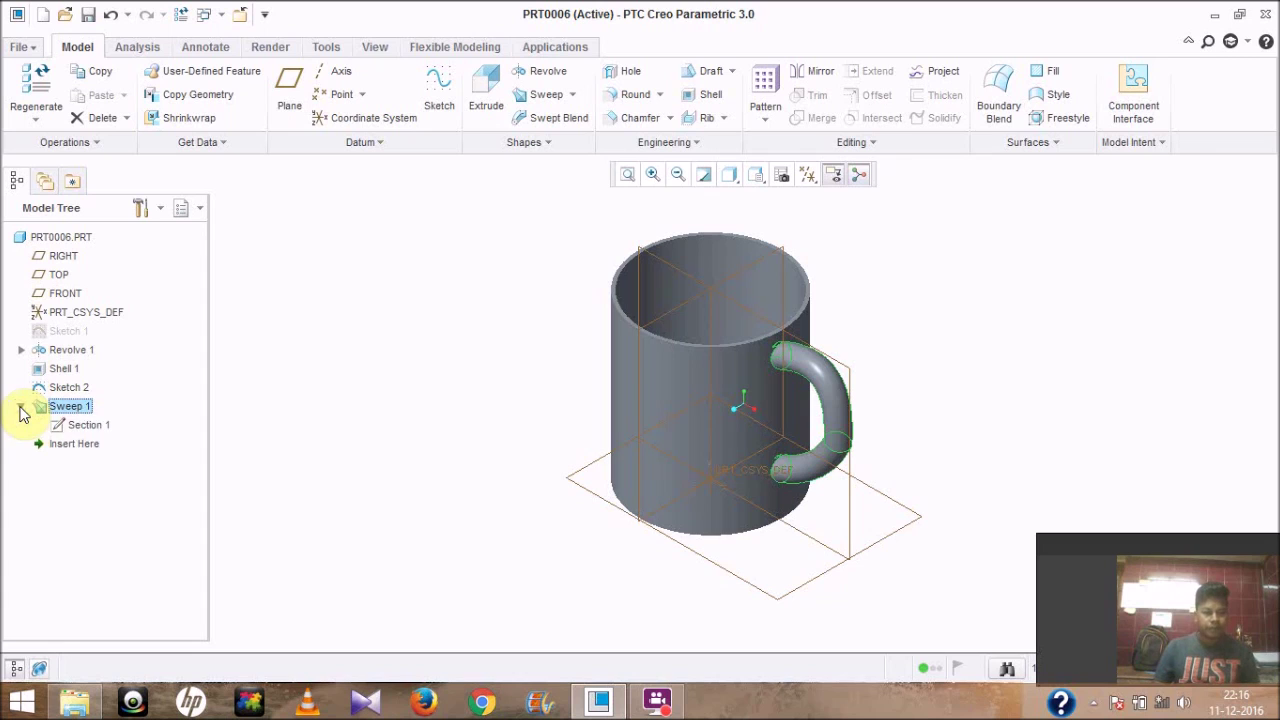
pyautogui.click(86, 425)
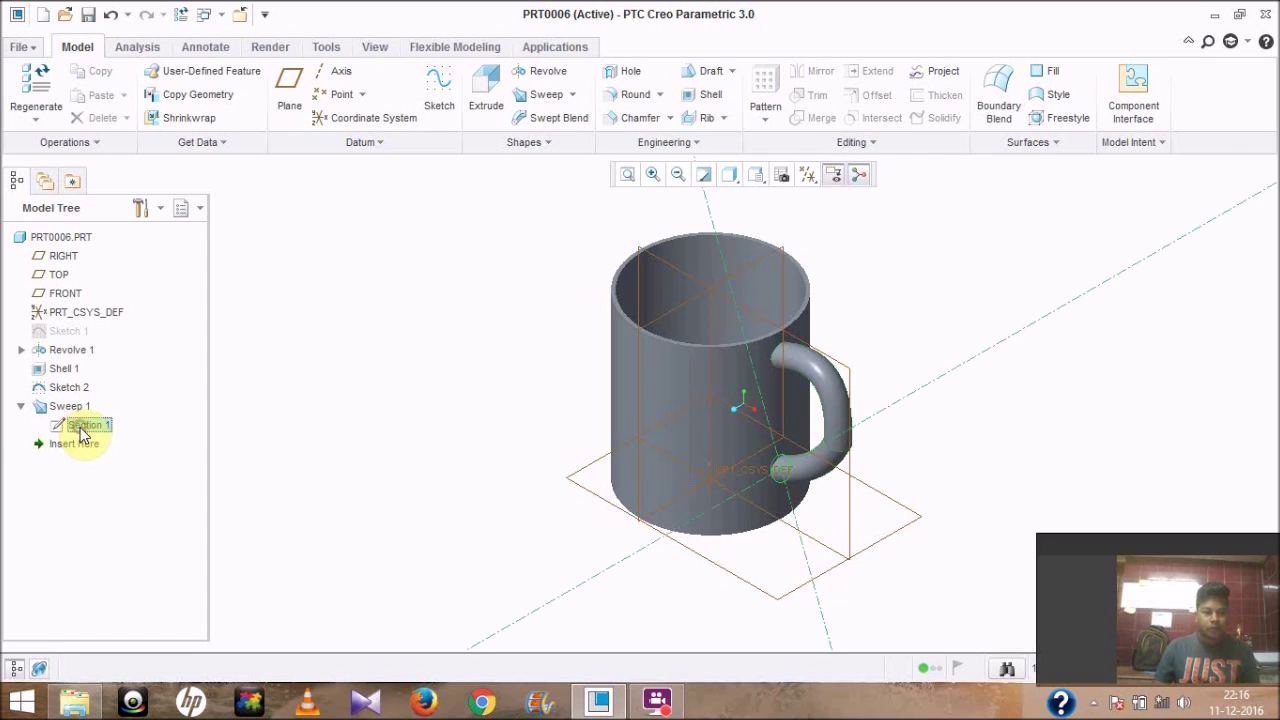
pyautogui.click(80, 427)
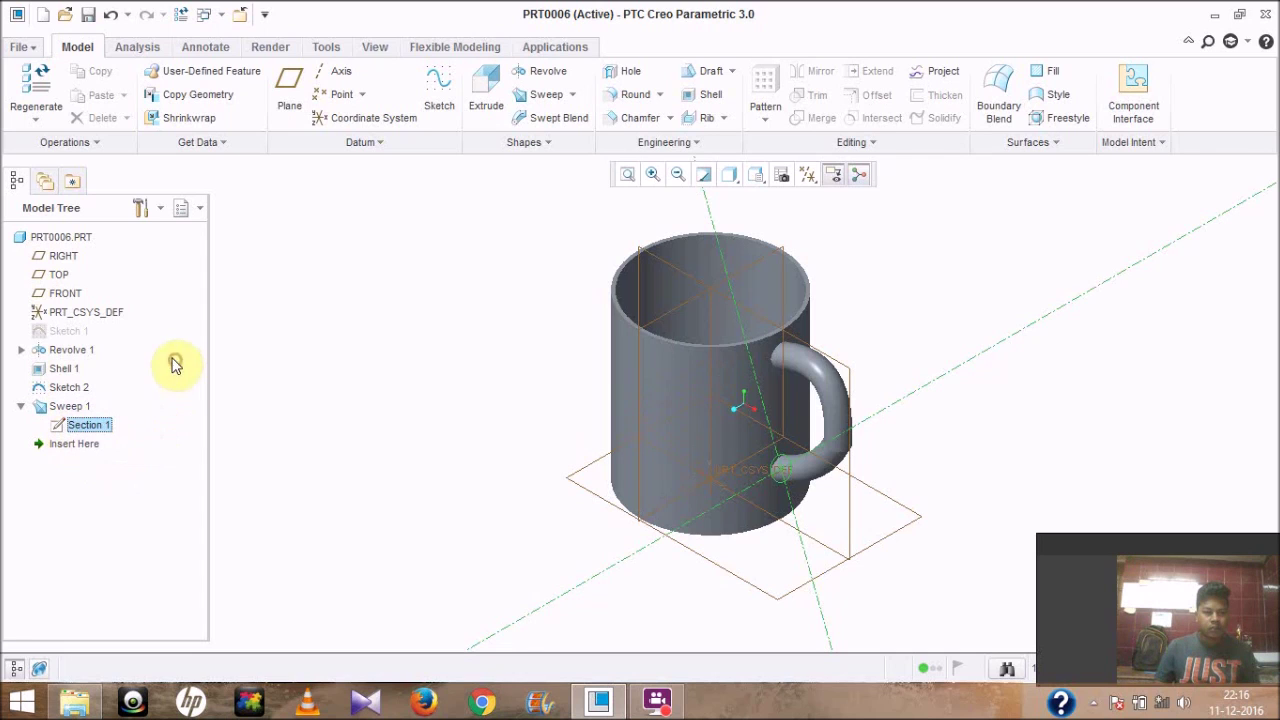
pyautogui.click(279, 353)
pyautogui.click(21, 406)
pyautogui.rightClick(50, 407)
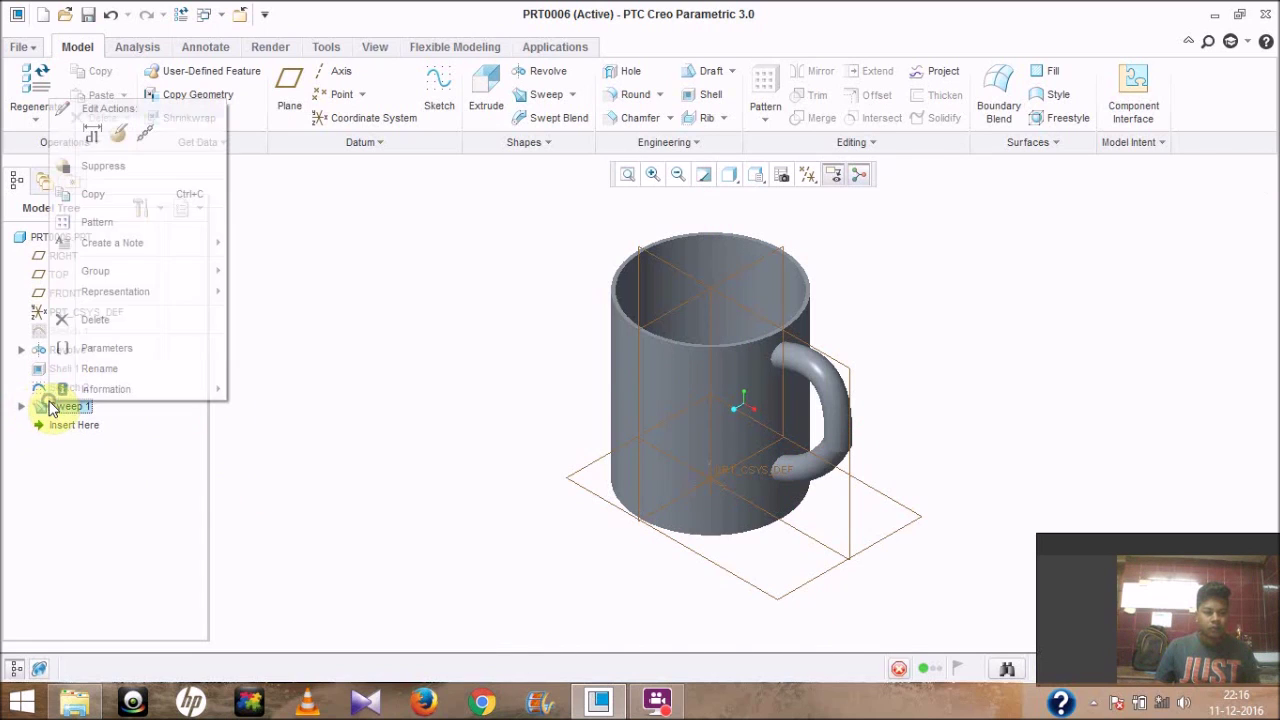
pyautogui.click(118, 133)
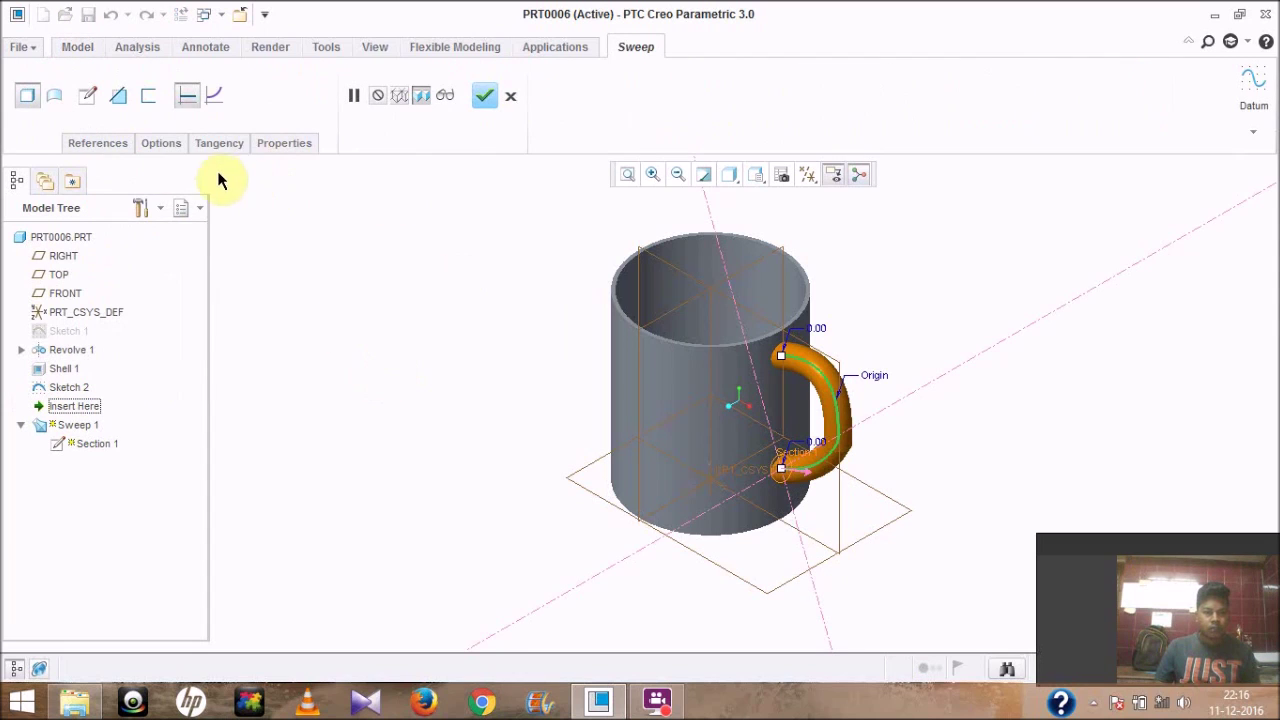
# Step: Turn on the Merge ends option for the handle sweep and finish redefining the feature
pyautogui.click(161, 145)
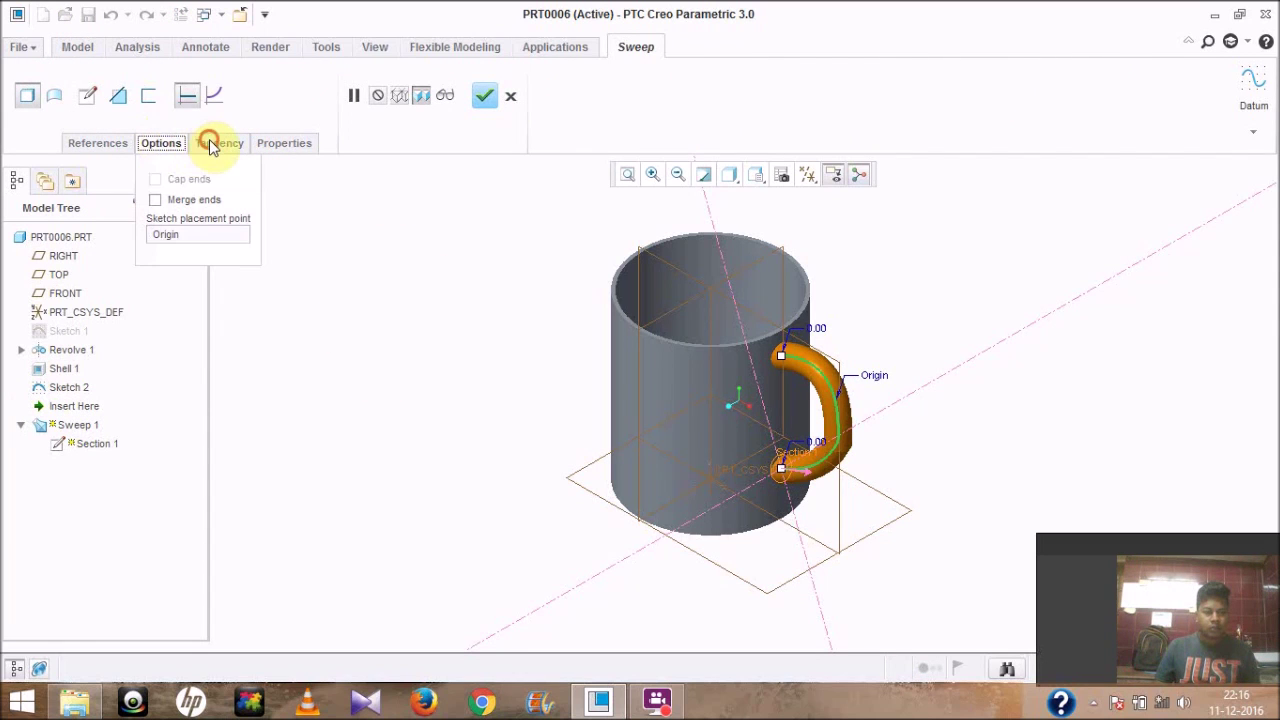
pyautogui.click(214, 145)
pyautogui.click(268, 145)
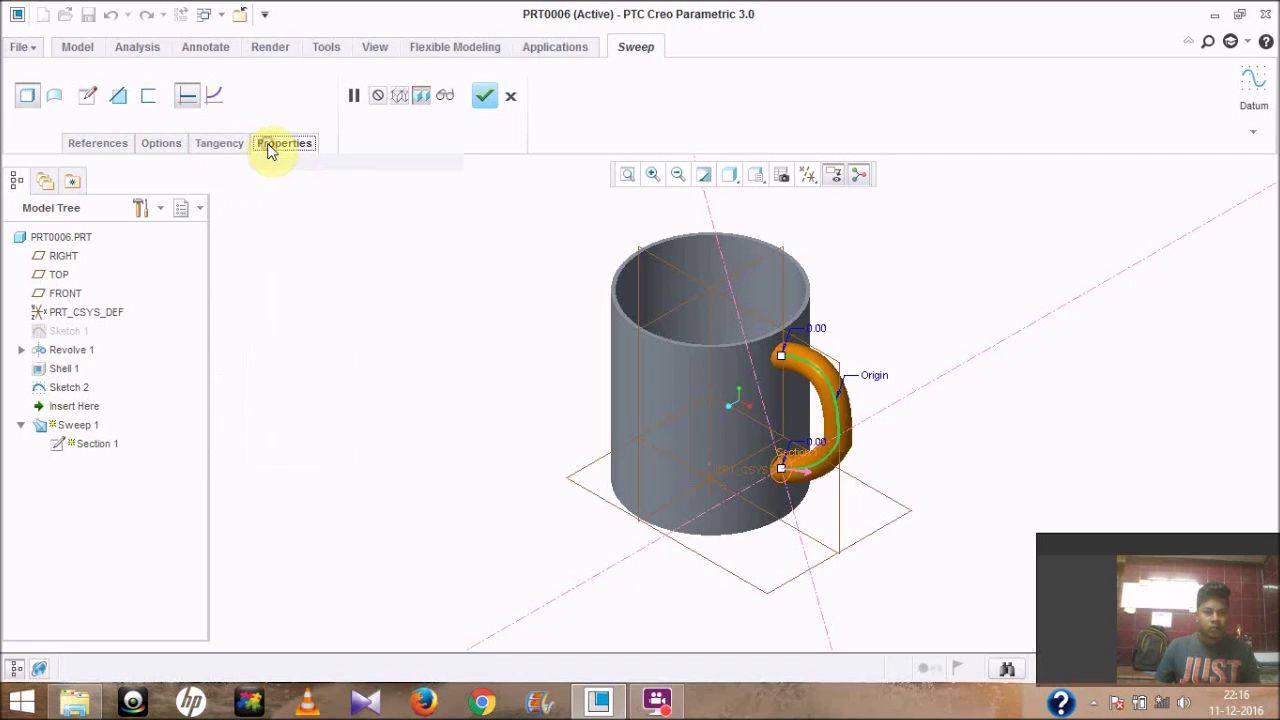
pyautogui.click(110, 145)
pyautogui.click(161, 143)
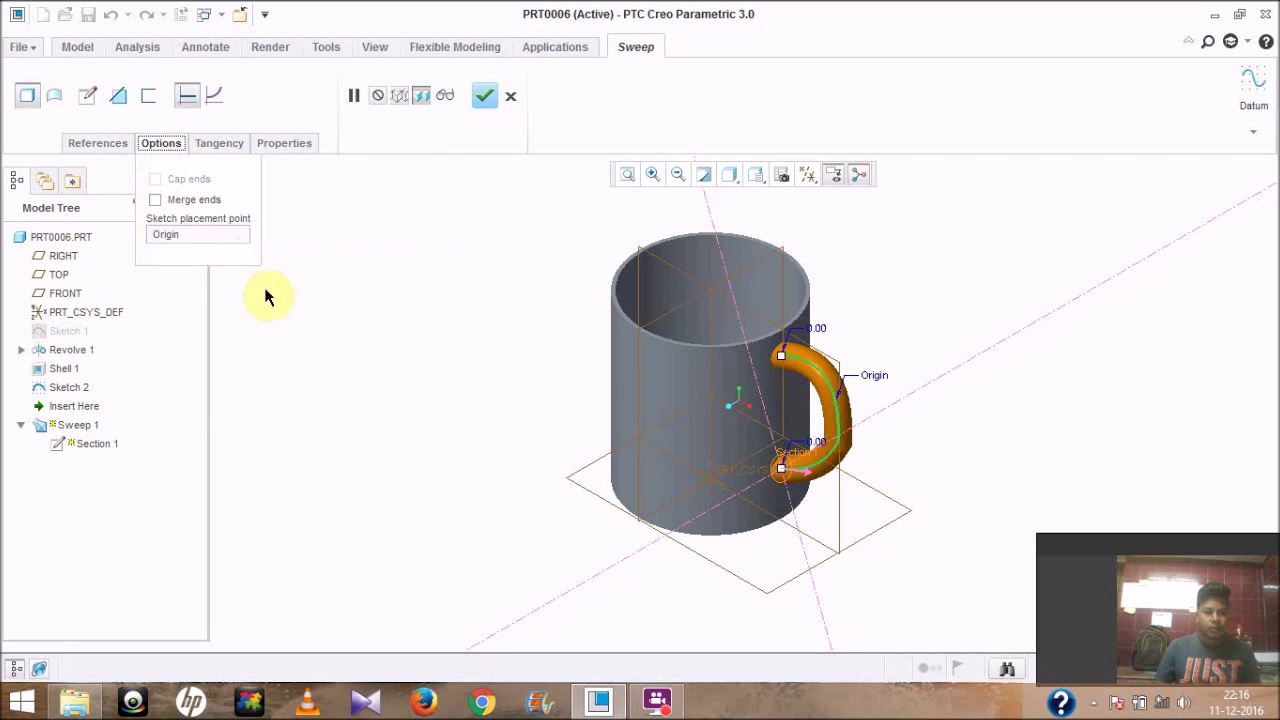
pyautogui.moveTo(486, 371); pyautogui.dragTo(537, 335, button='middle')
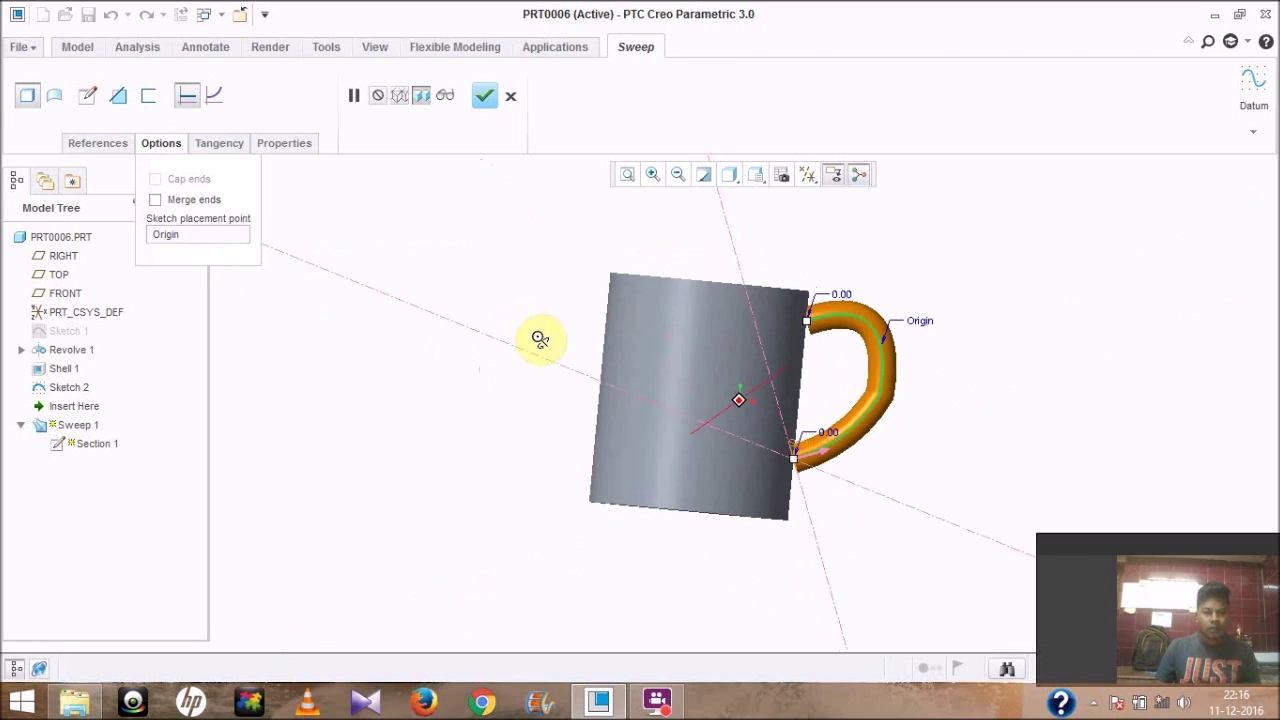
pyautogui.click(156, 200)
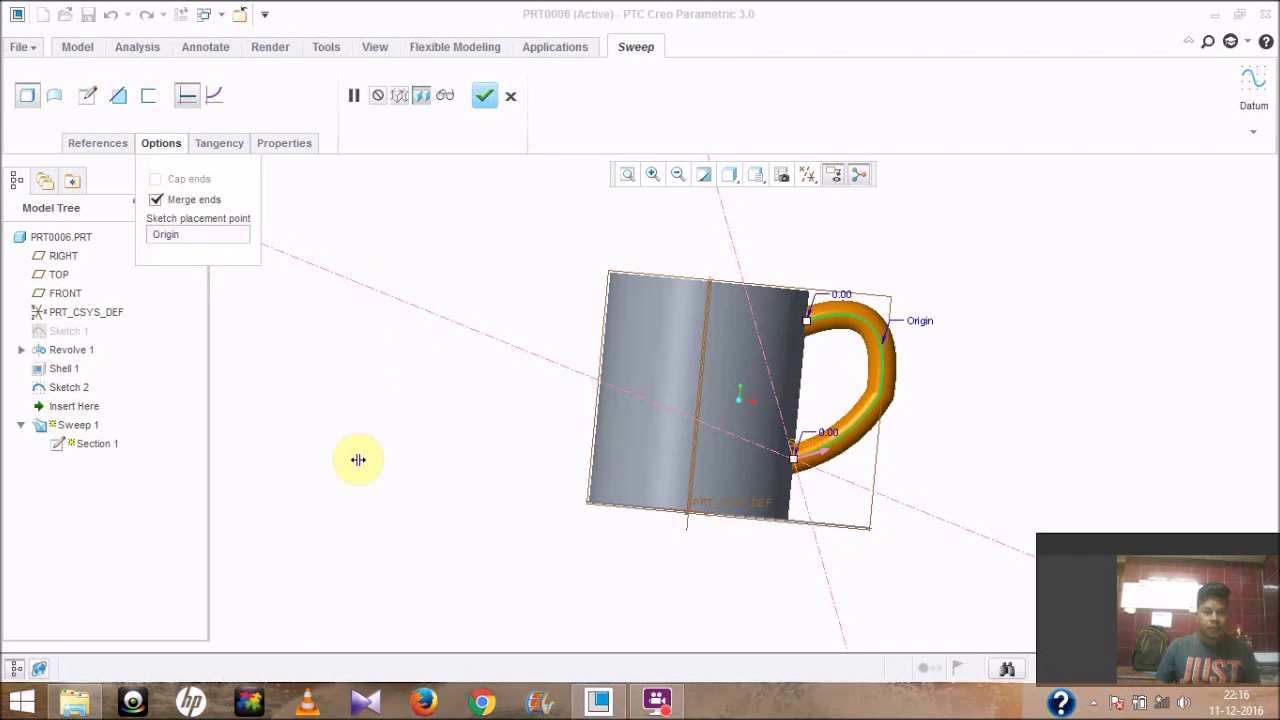
pyautogui.click(488, 97)
# Step: Round the outer edge of the mug's base with a radius of 15
pyautogui.moveTo(843, 408); pyautogui.dragTo(805, 411, button='middle')
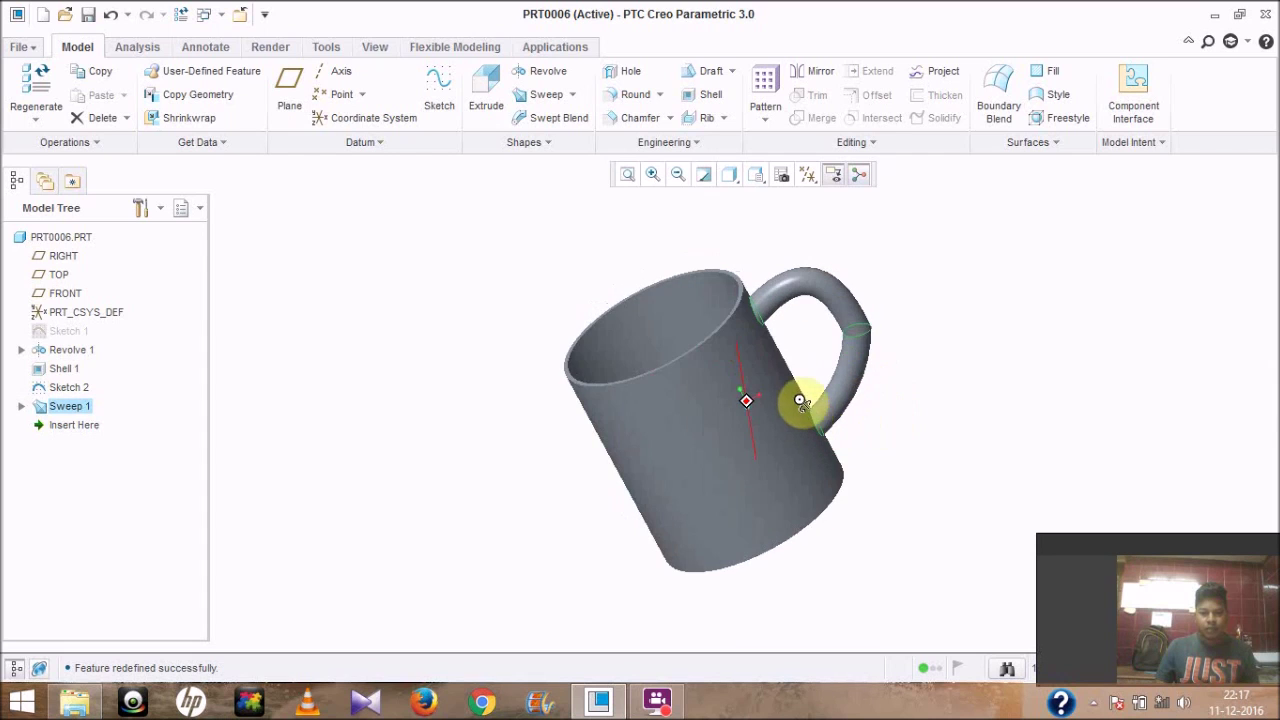
pyautogui.moveTo(914, 385)
pyautogui.mouseDown(button='middle')
pyautogui.moveTo(931, 420)
pyautogui.moveTo(905, 397)
pyautogui.mouseUp(button='middle')
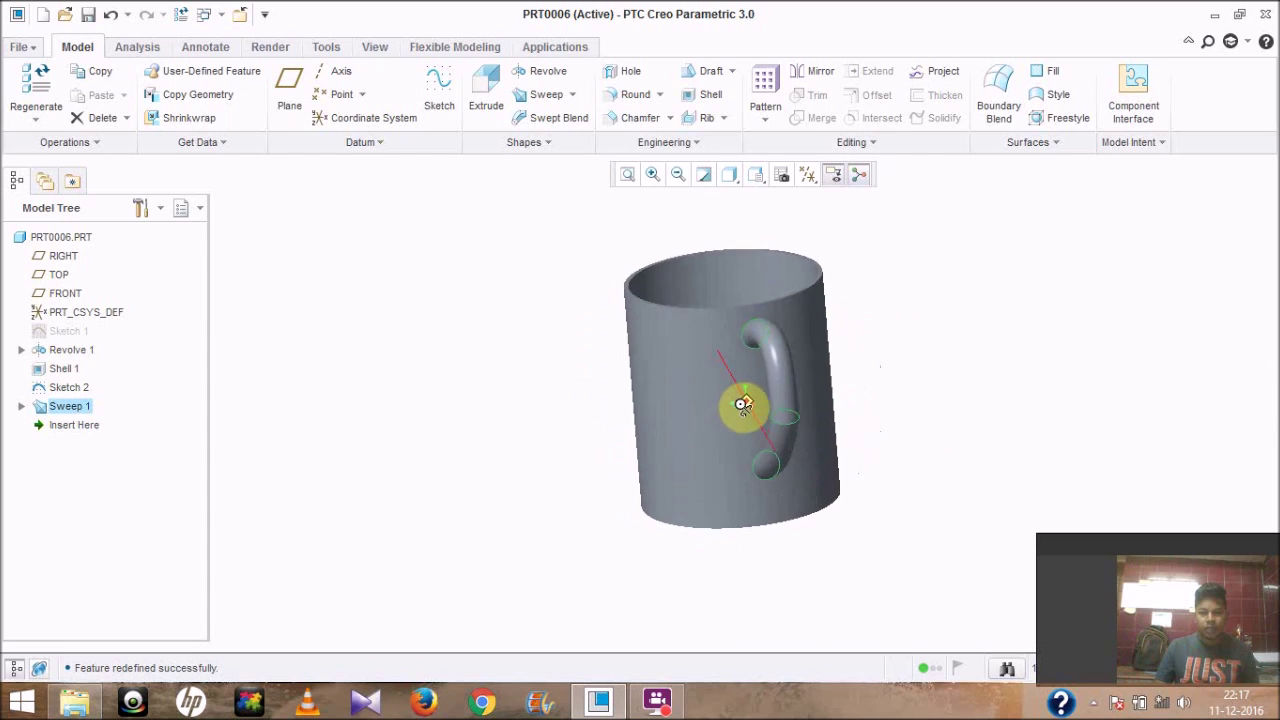
pyautogui.moveTo(832, 410); pyautogui.dragTo(830, 408, button='middle')
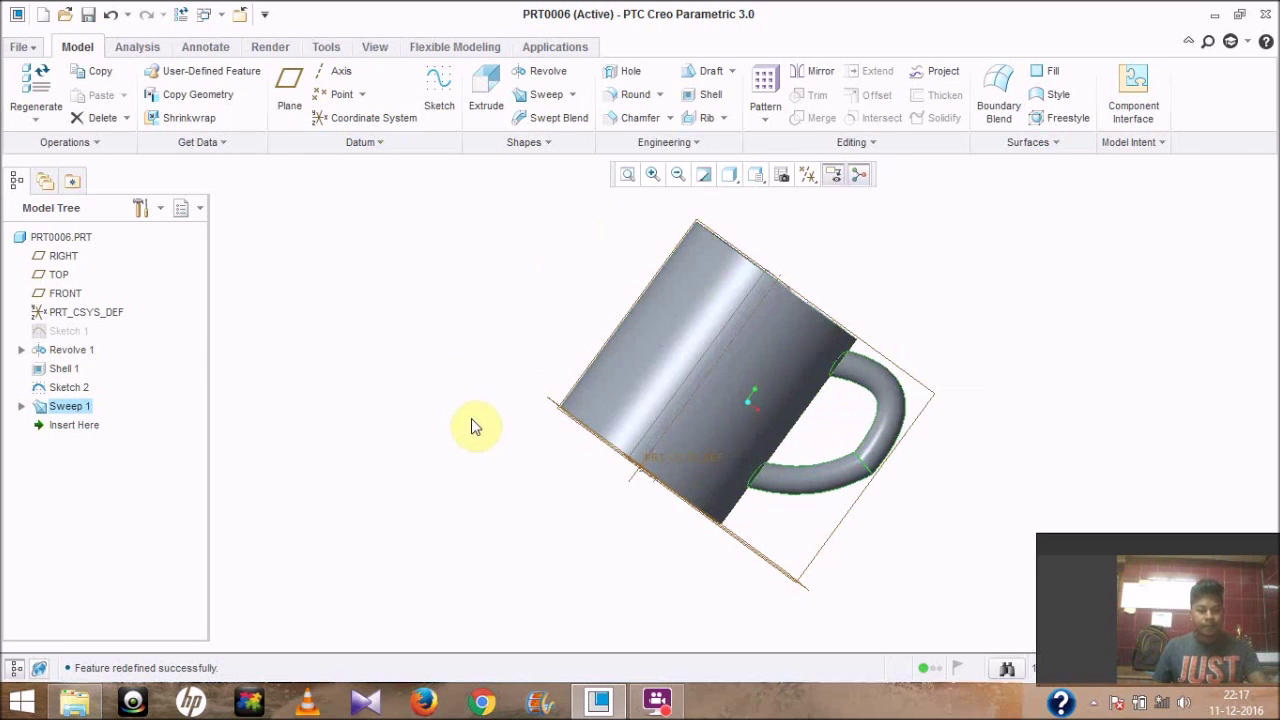
pyautogui.hotkey('ctrl', 'd')
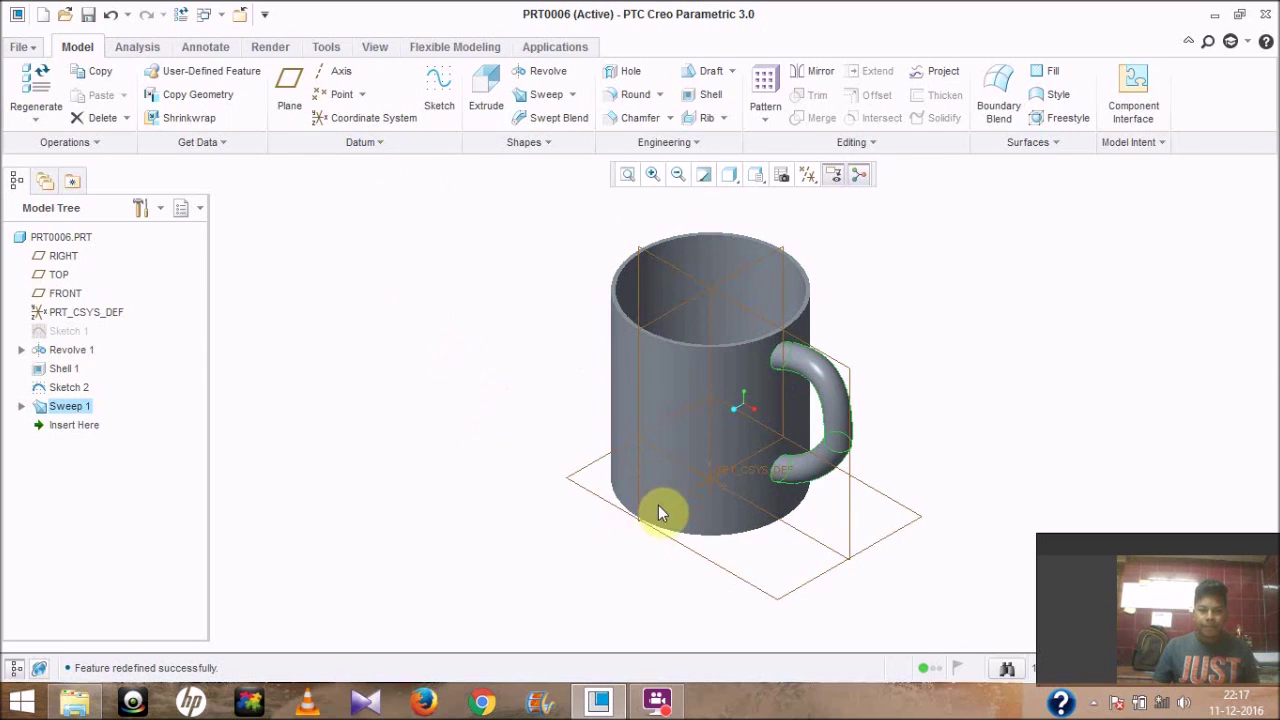
pyautogui.moveTo(766, 586); pyautogui.dragTo(792, 520, button='middle')
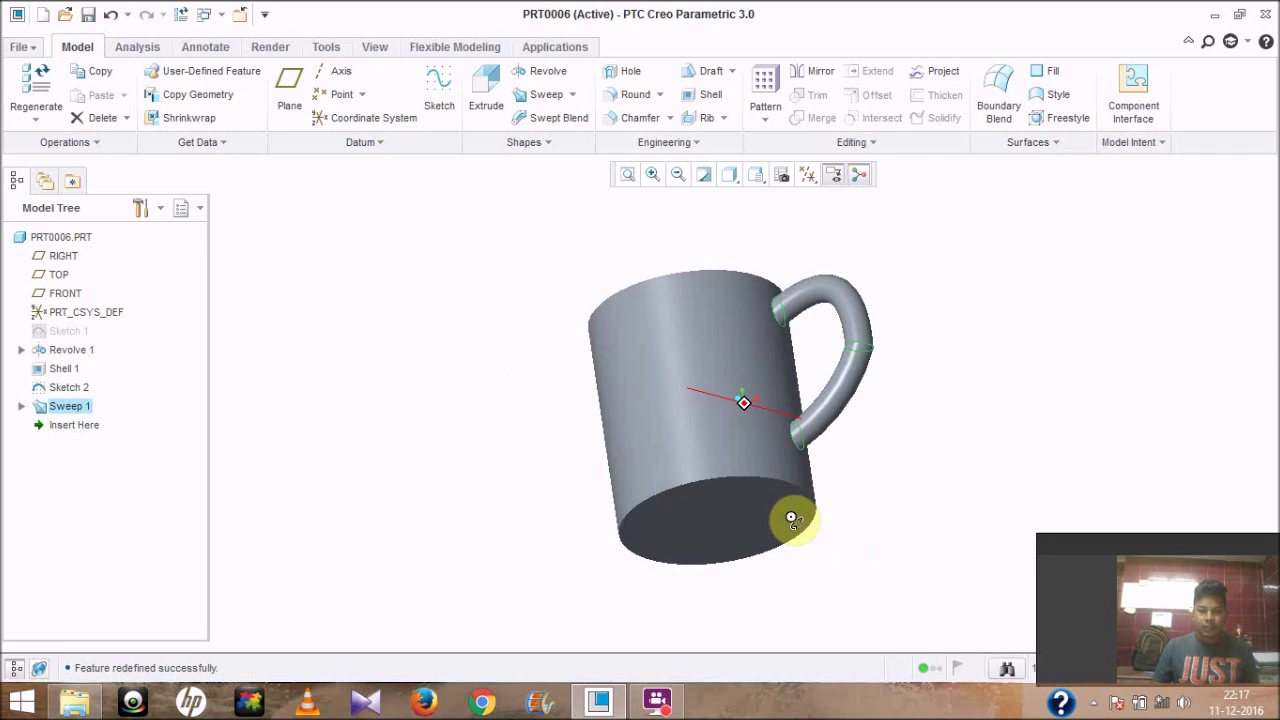
pyautogui.click(630, 98)
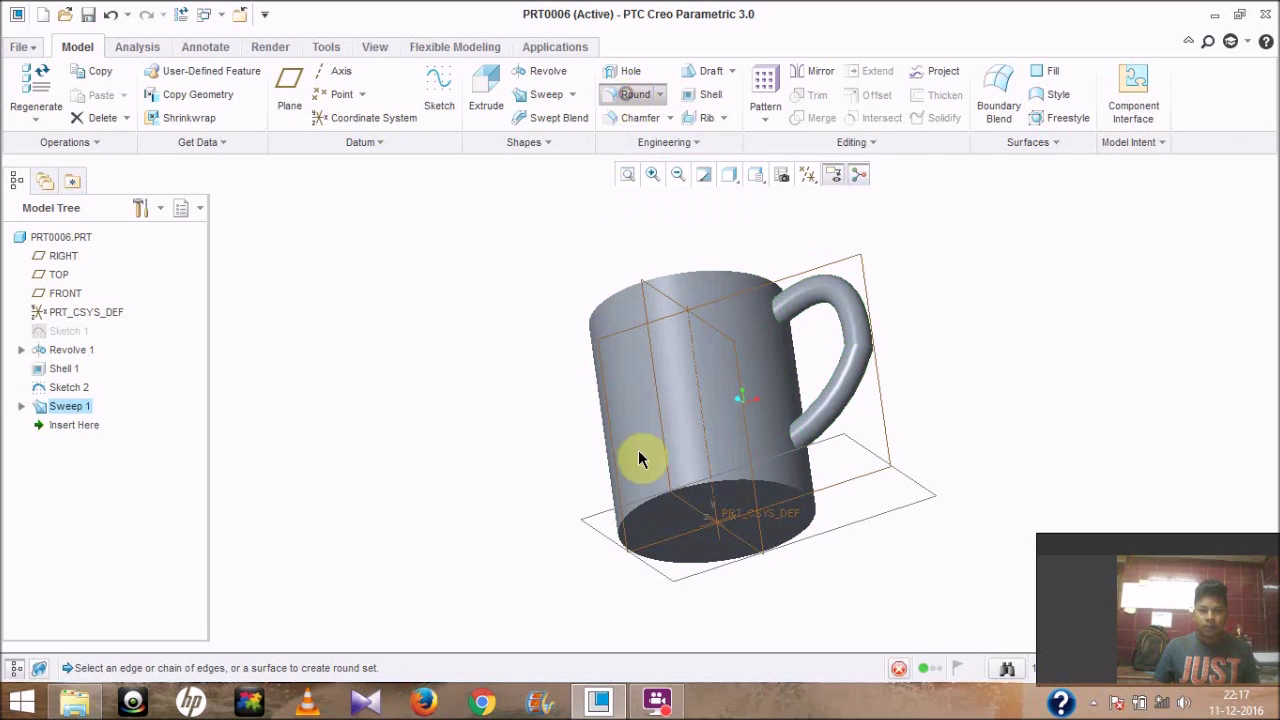
pyautogui.click(690, 490)
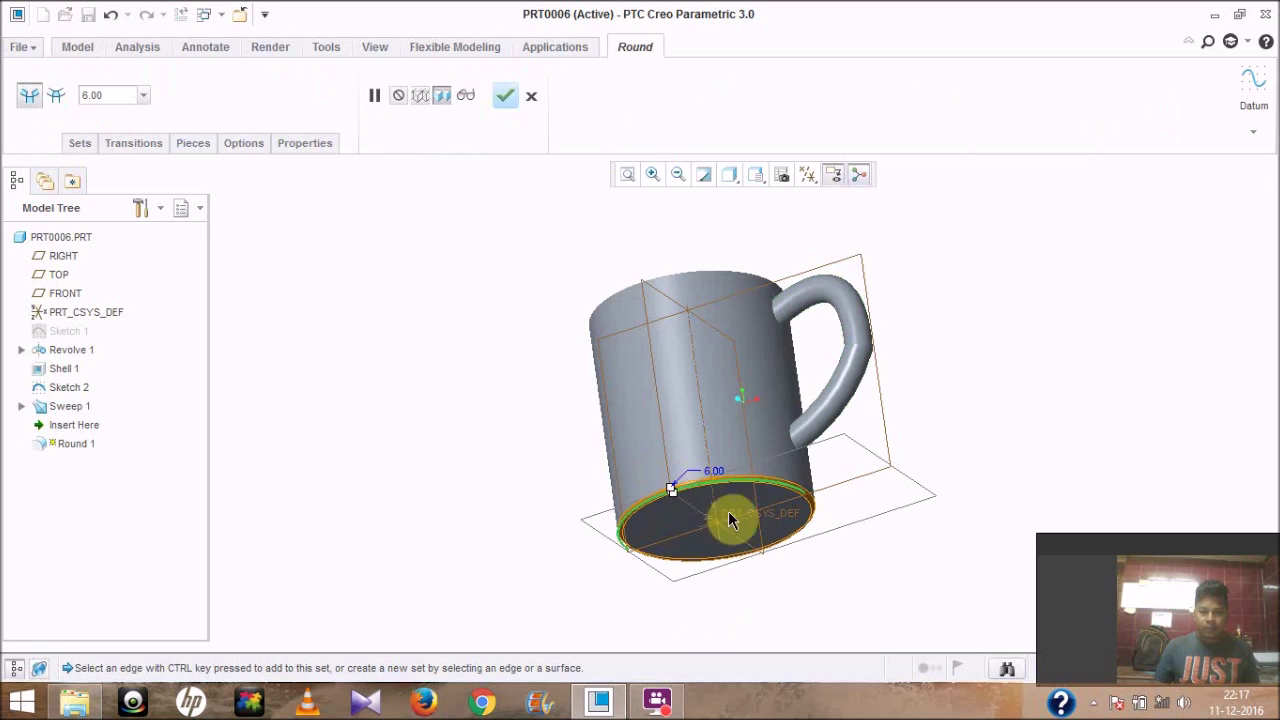
pyautogui.moveTo(671, 488)
pyautogui.mouseDown()
pyautogui.moveTo(667, 460)
pyautogui.moveTo(670, 482)
pyautogui.mouseUp()
pyautogui.doubleClick(100, 92)
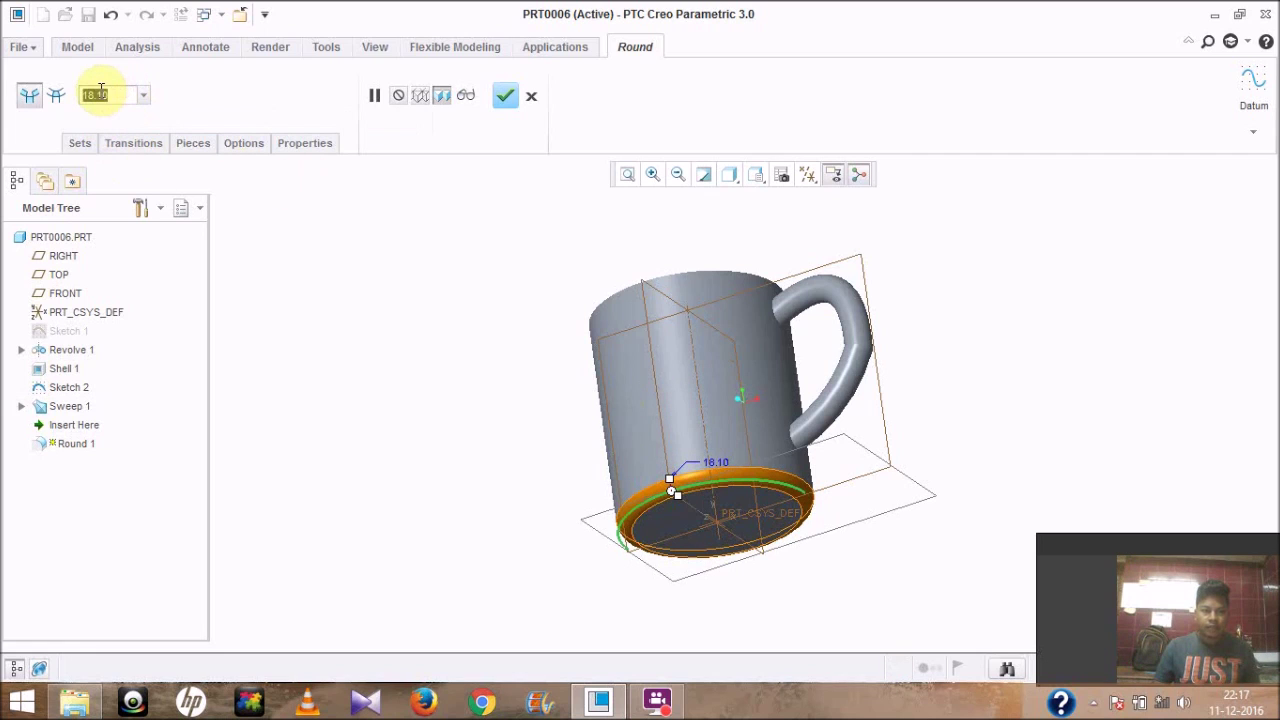
pyautogui.write('15')
pyautogui.press('Return')
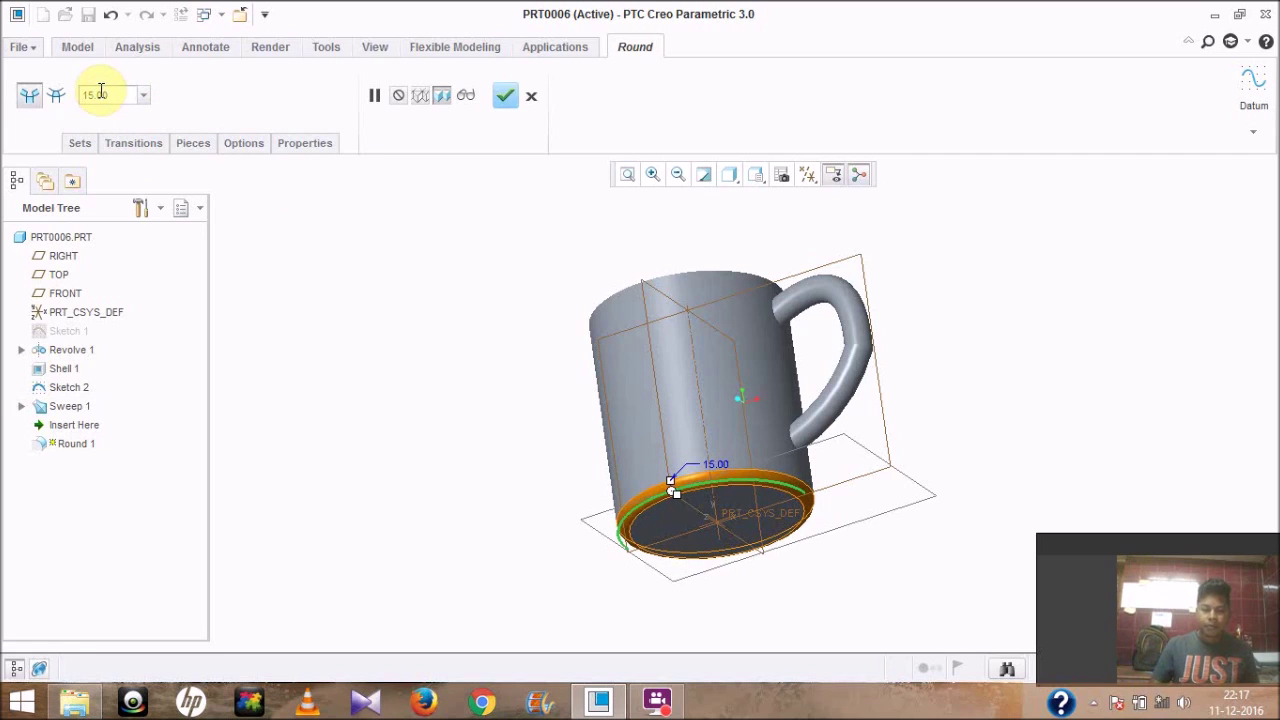
pyautogui.click(505, 94)
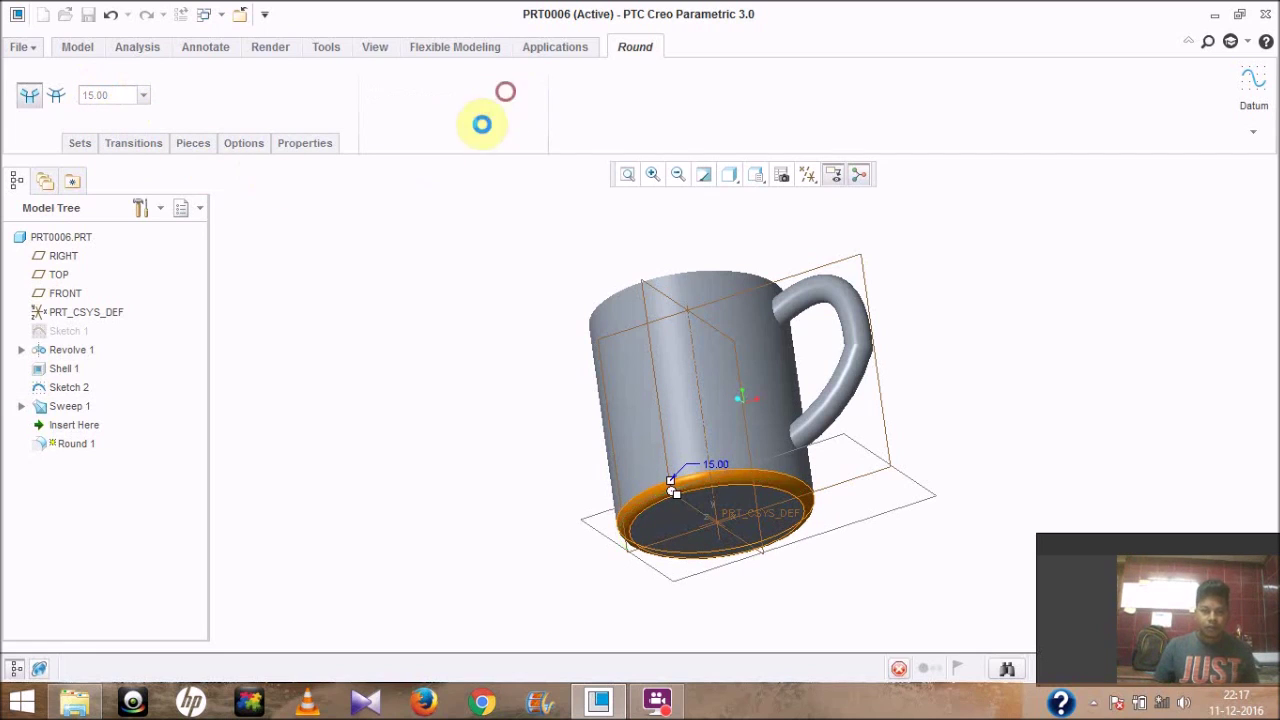
# Step: Round the outer edge of the mug's open rim with a radius of 5
pyautogui.moveTo(369, 392); pyautogui.dragTo(409, 420, button='middle')
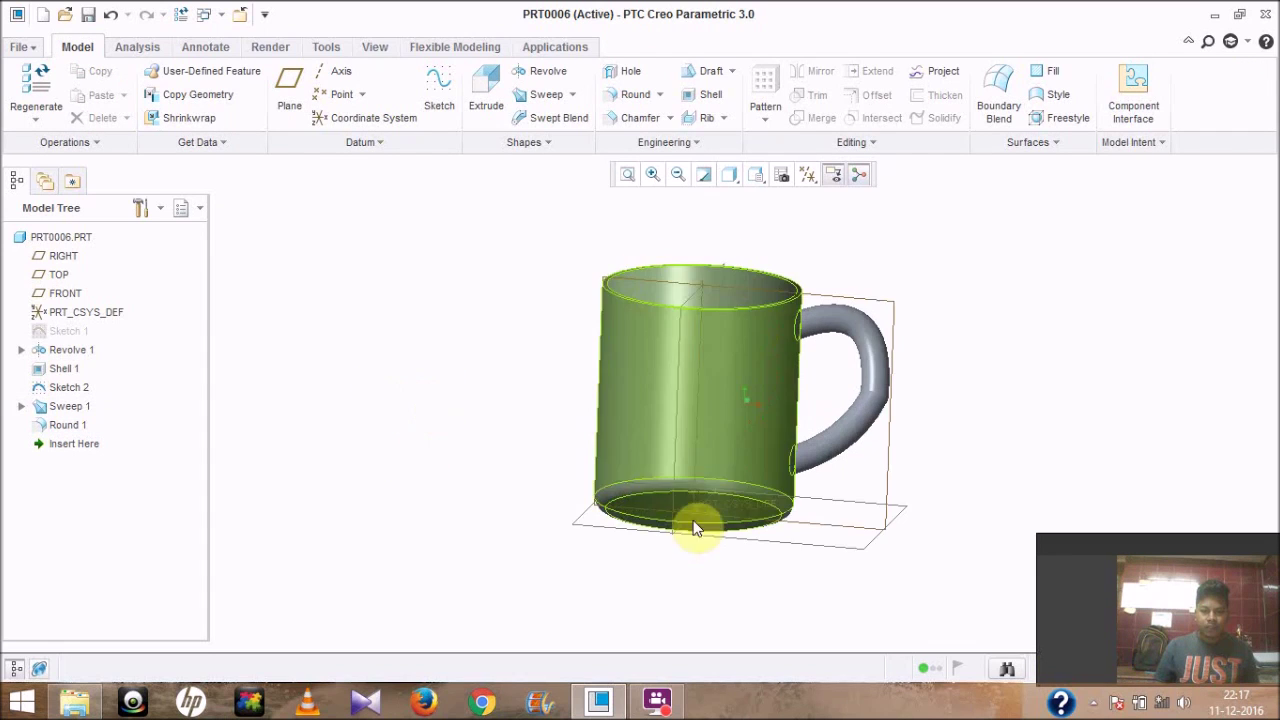
pyautogui.moveTo(343, 337); pyautogui.dragTo(611, 321, button='middle')
pyautogui.scroll(4, 611, 325)
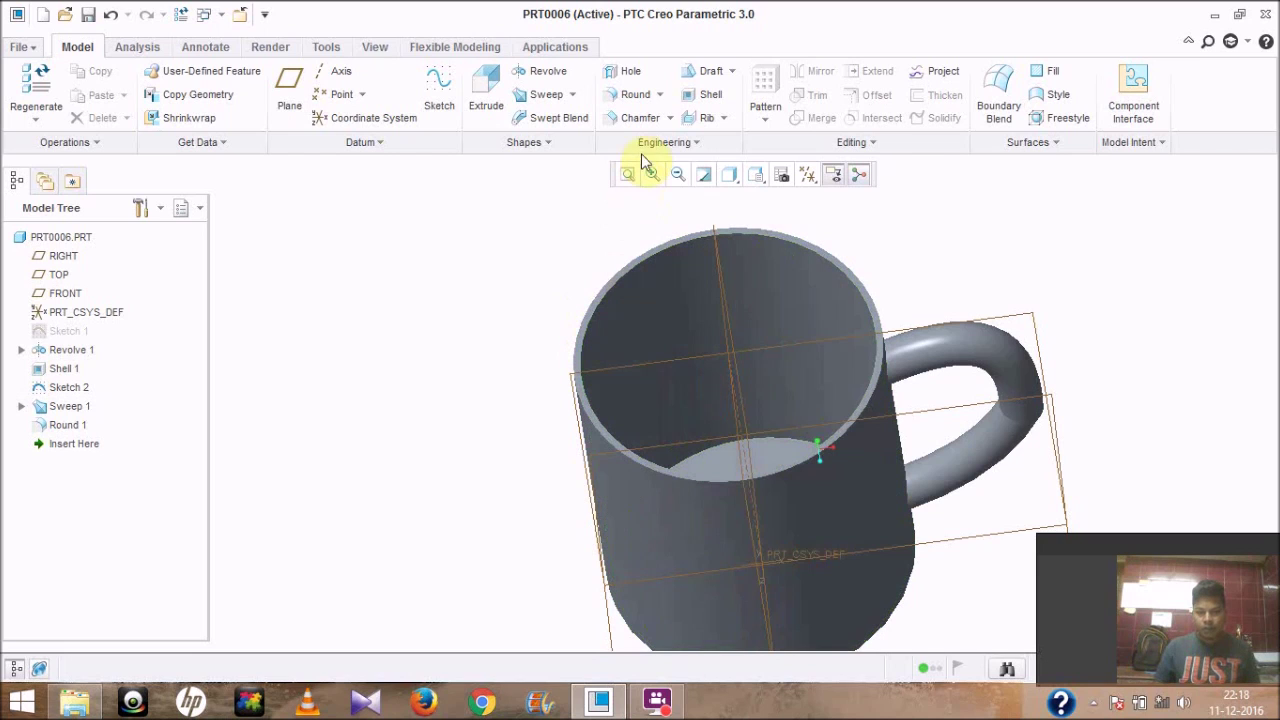
pyautogui.click(632, 94)
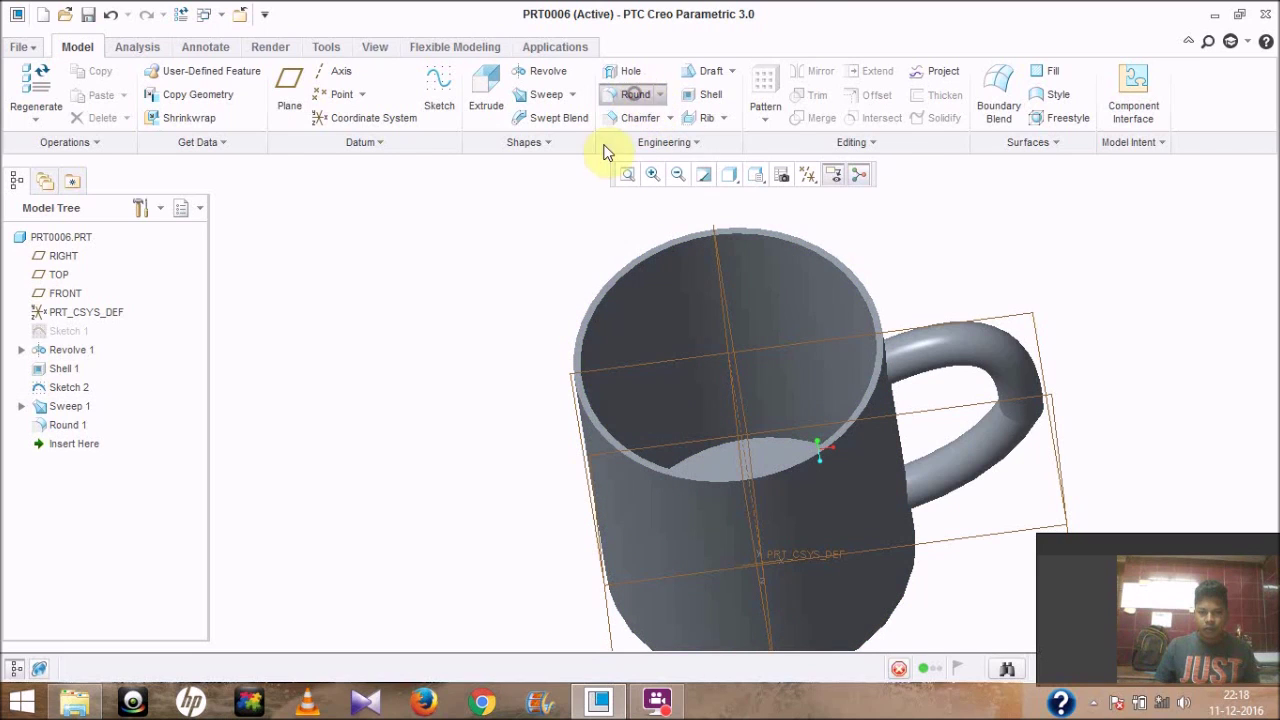
pyautogui.click(600, 430)
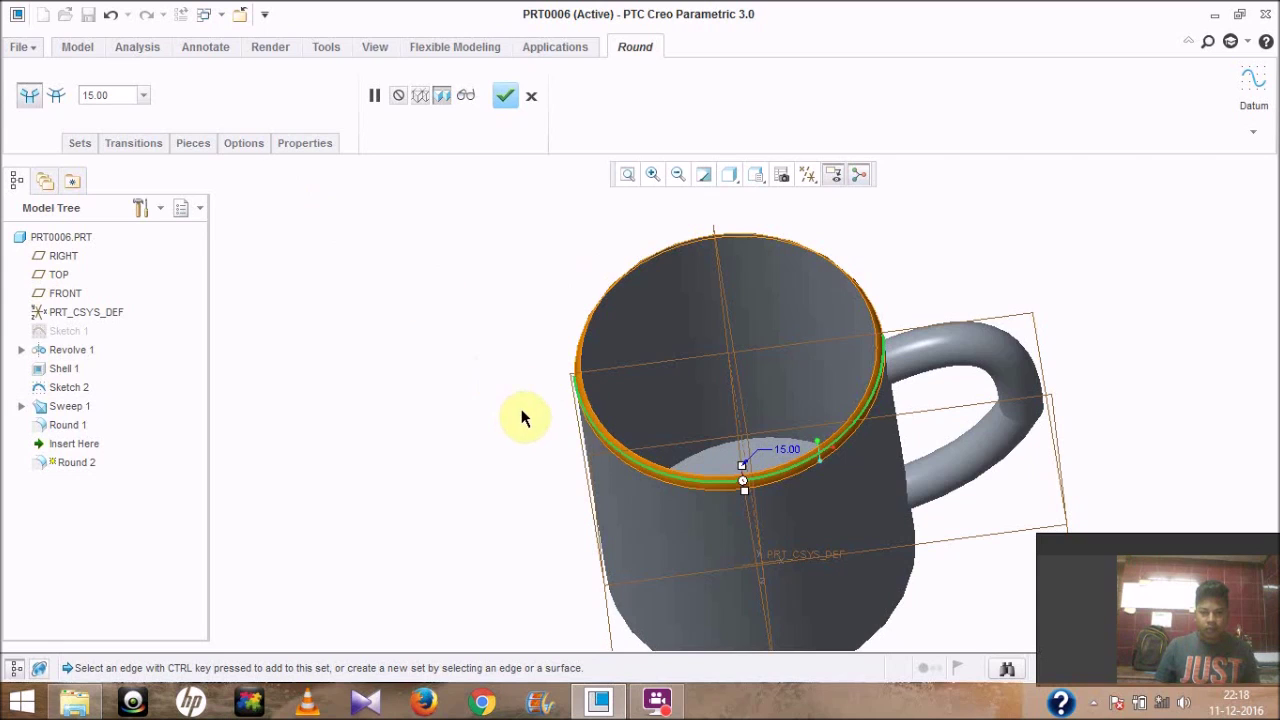
pyautogui.click(108, 95)
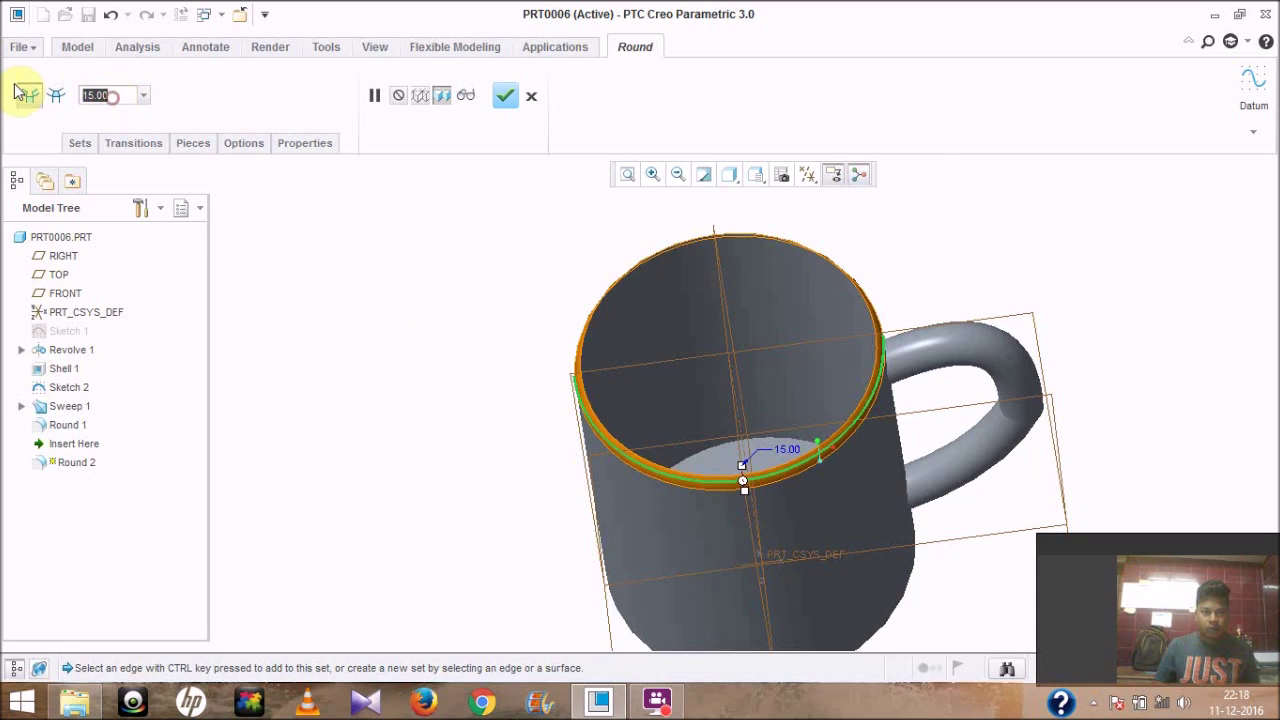
pyautogui.write('10')
pyautogui.press('Return')
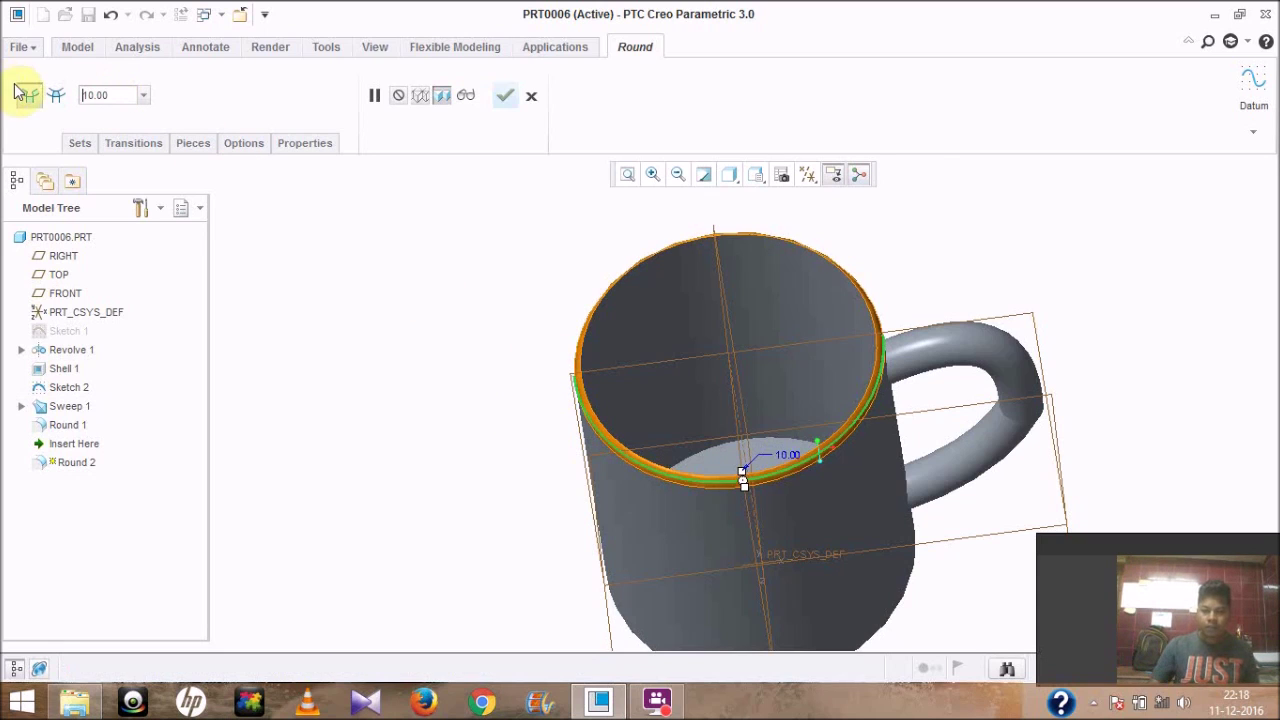
pyautogui.click(106, 95)
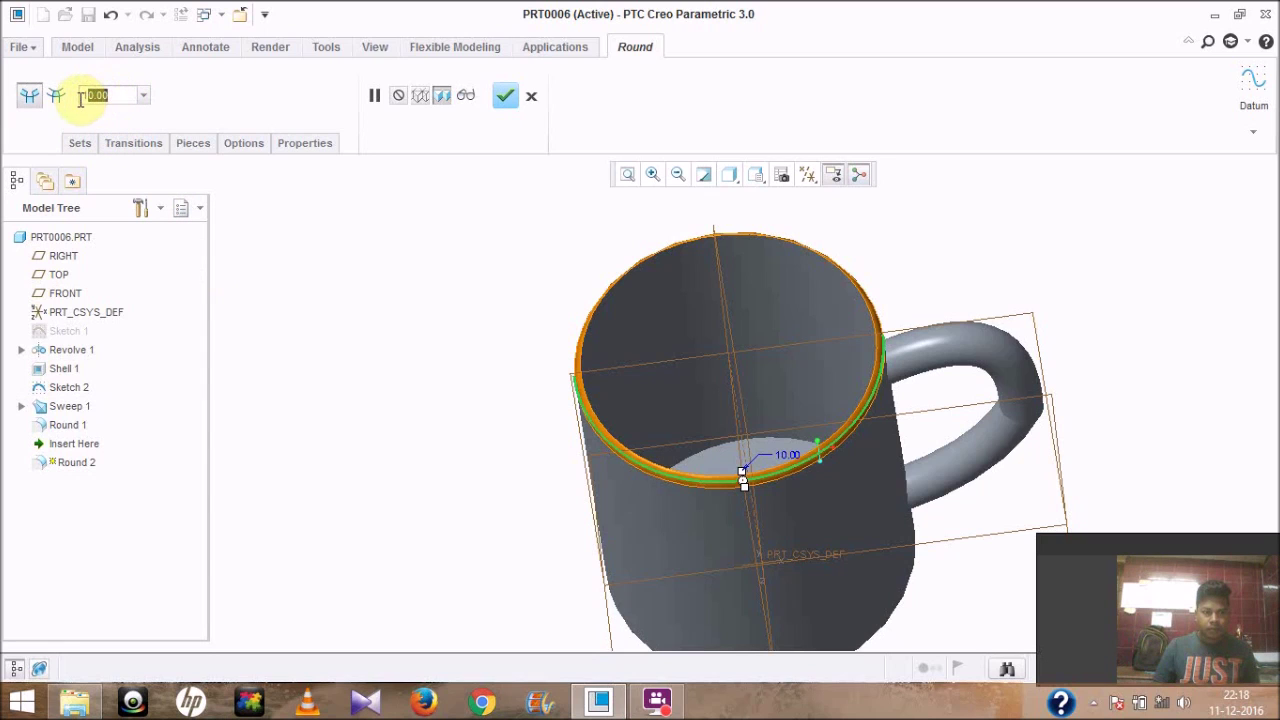
pyautogui.write('5')
pyautogui.press('Return')
pyautogui.click(506, 97)
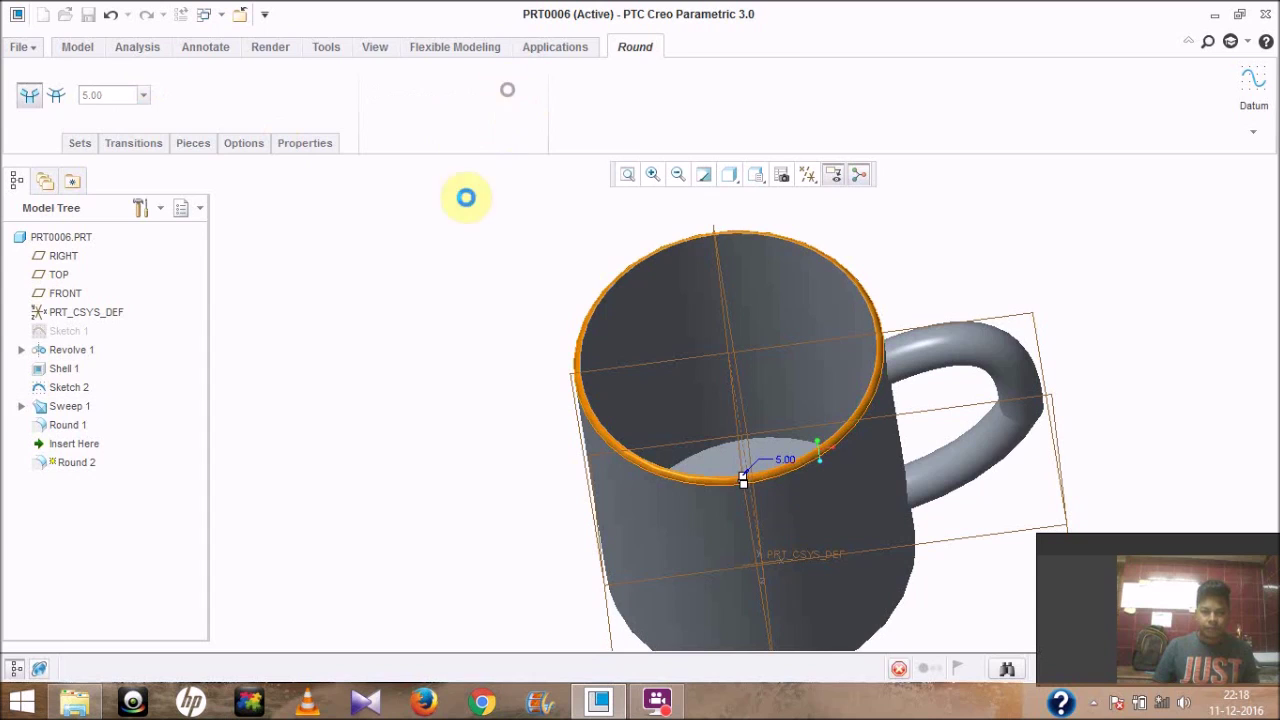
# Step: Create a datum plane offset 150 from the FRONT plane, in front of the mug
pyautogui.moveTo(381, 237); pyautogui.dragTo(411, 251, button='middle')
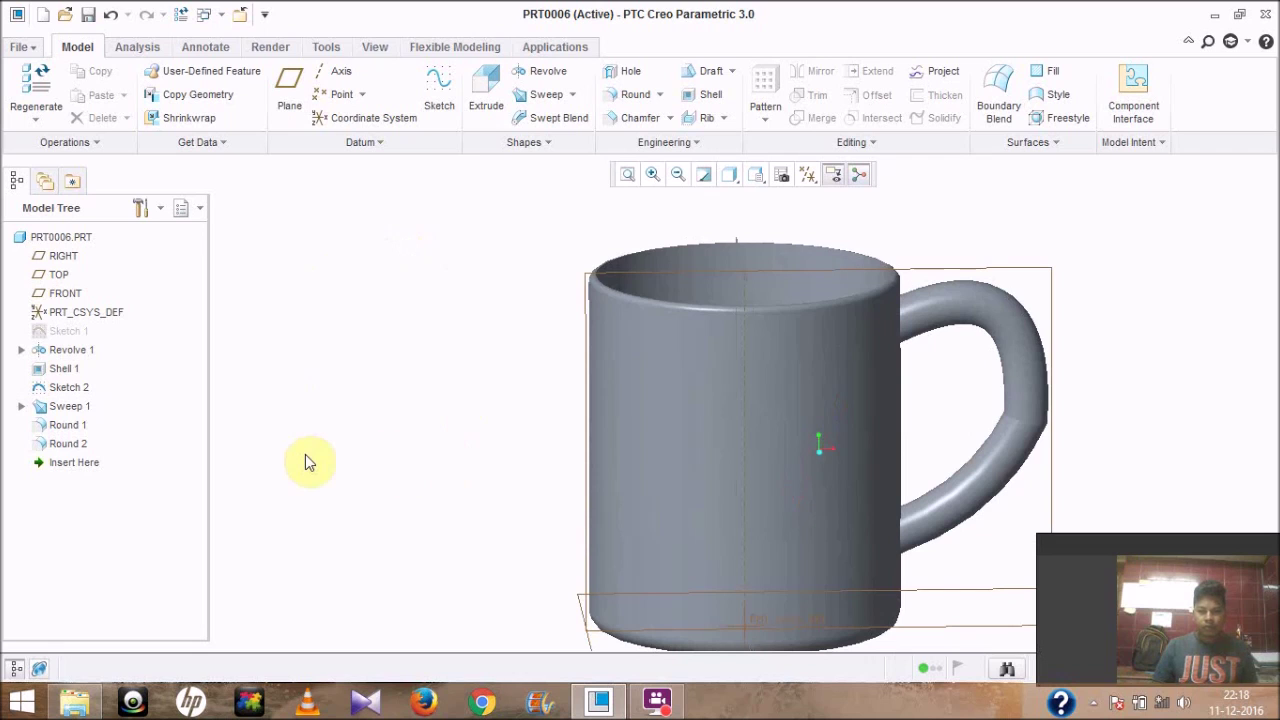
pyautogui.moveTo(418, 432); pyautogui.dragTo(397, 407, button='middle')
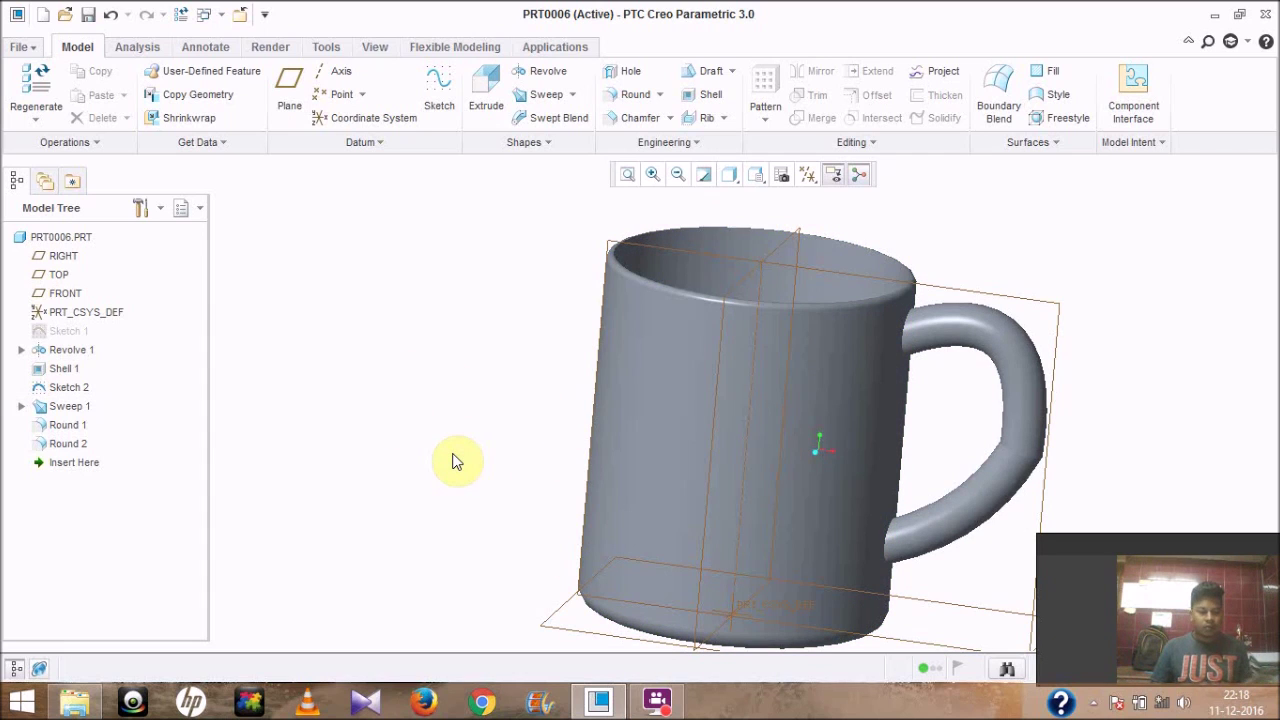
pyautogui.hotkey('ctrl', 'd')
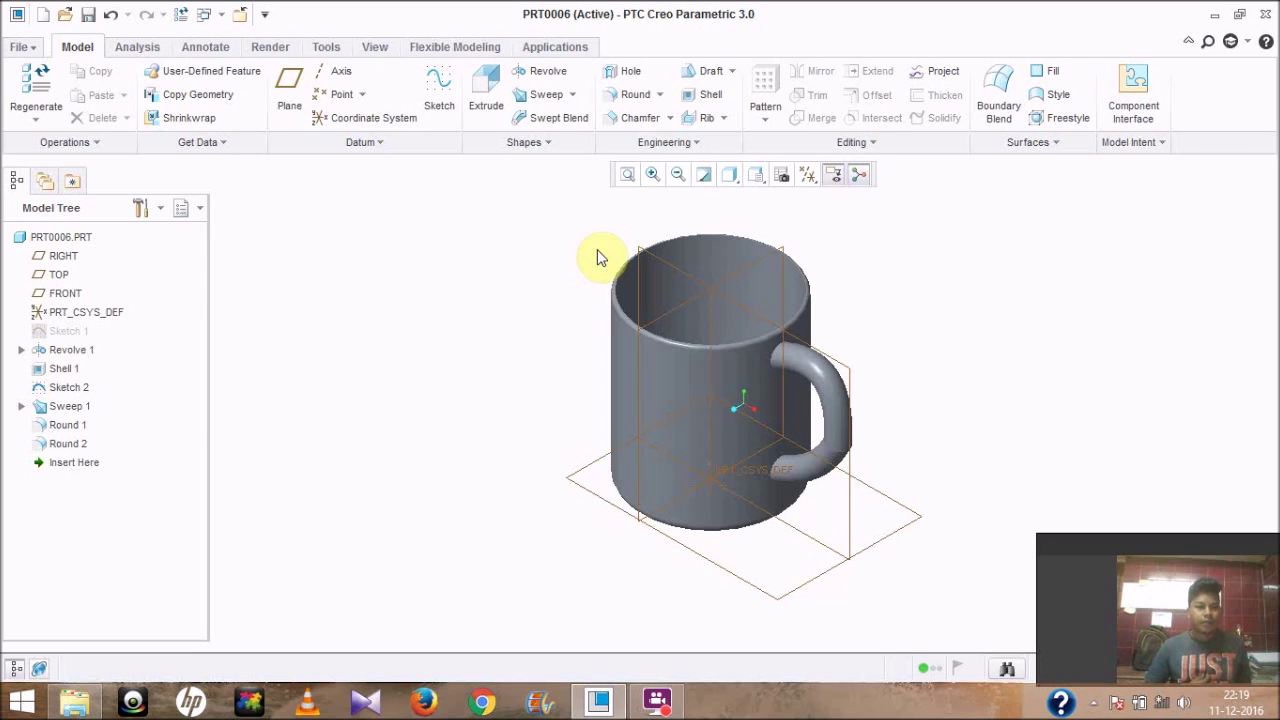
pyautogui.click(288, 96)
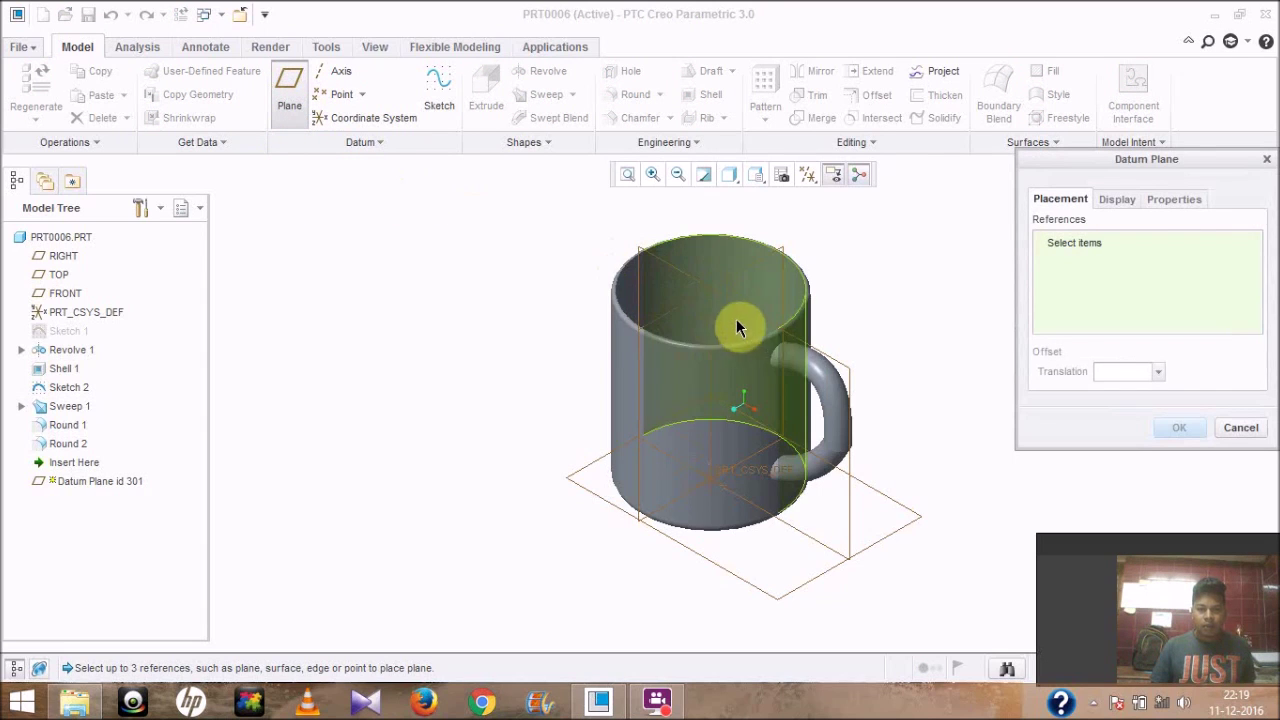
pyautogui.click(851, 386)
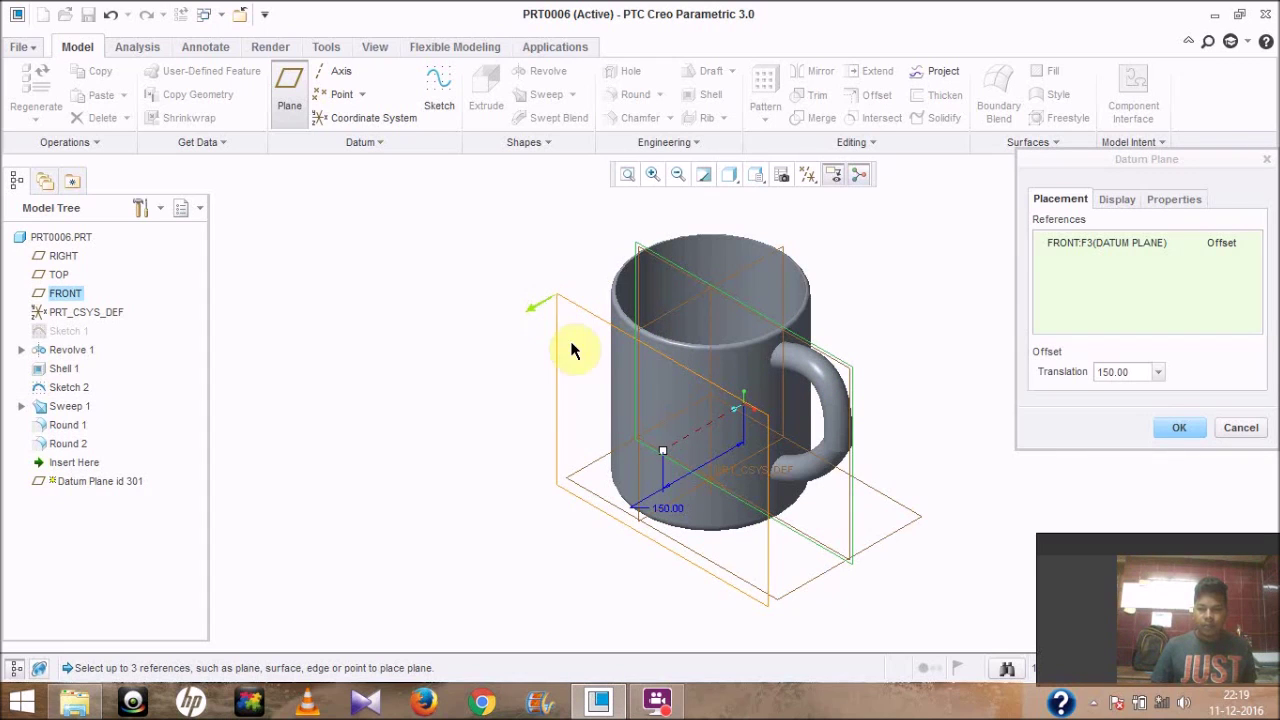
pyautogui.click(1179, 430)
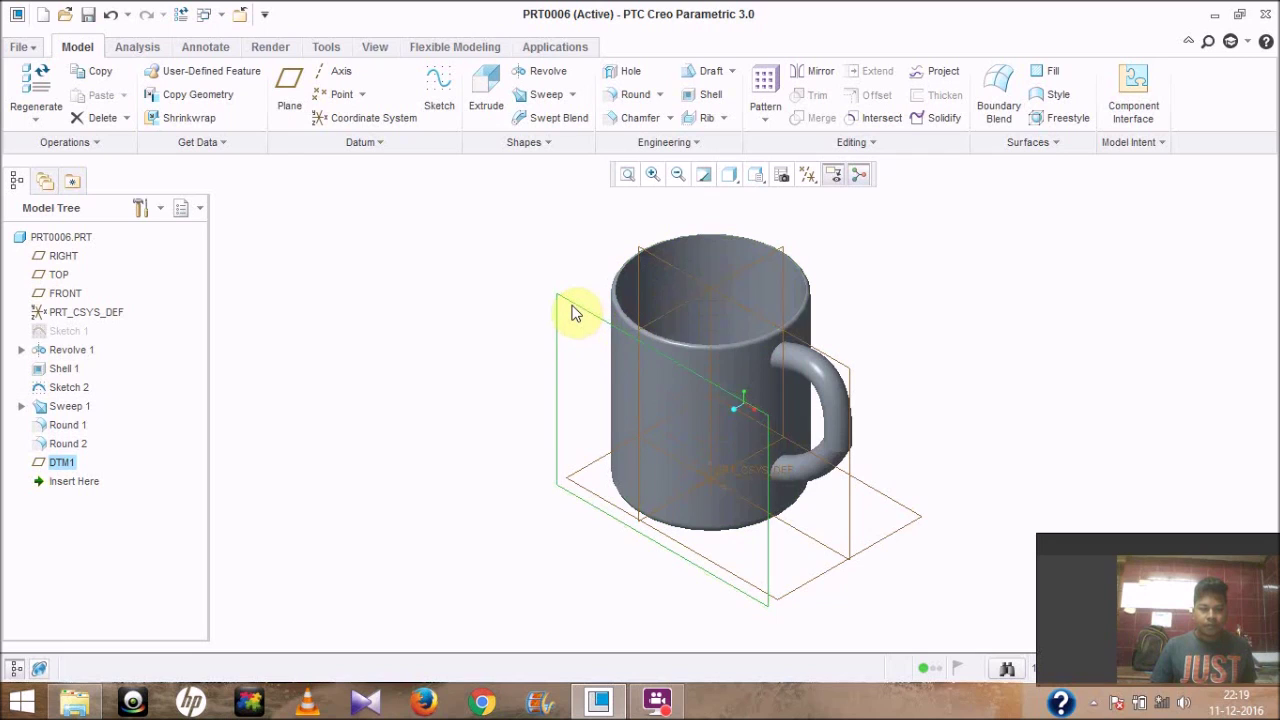
# Step: Open a new sketch on the offset datum plane in front of the mug
pyautogui.click(514, 191)
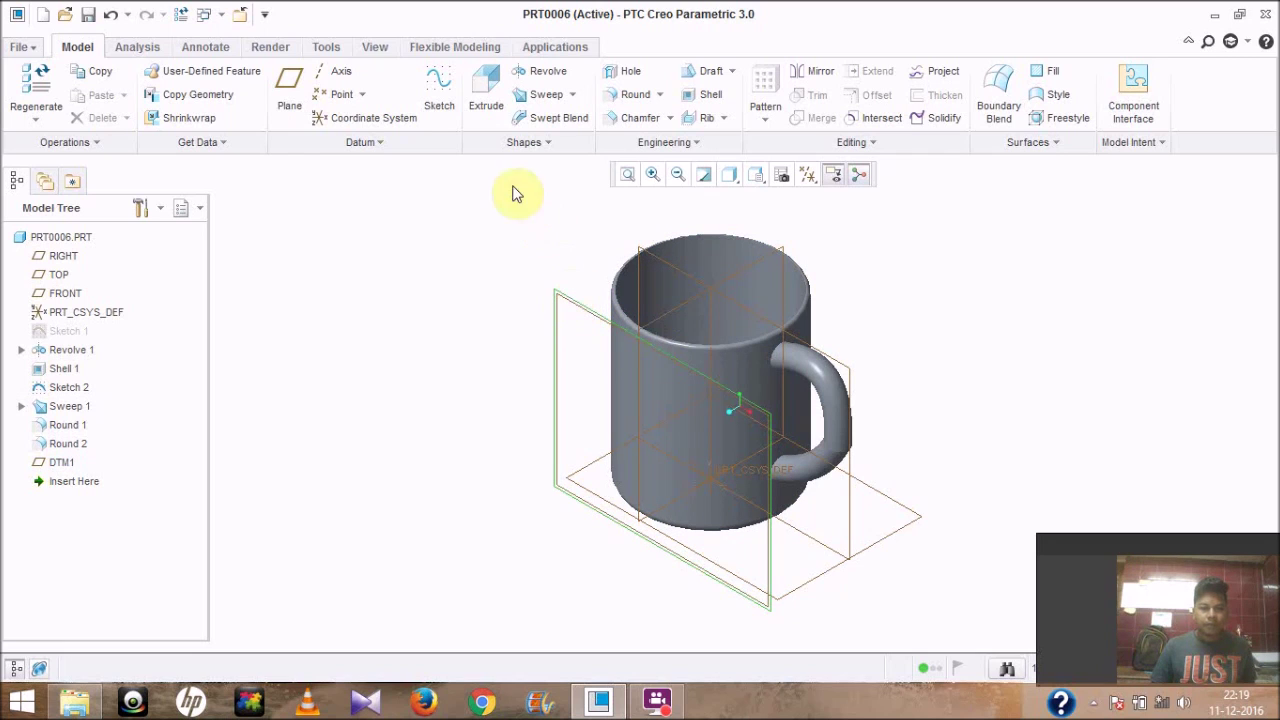
pyautogui.click(437, 97)
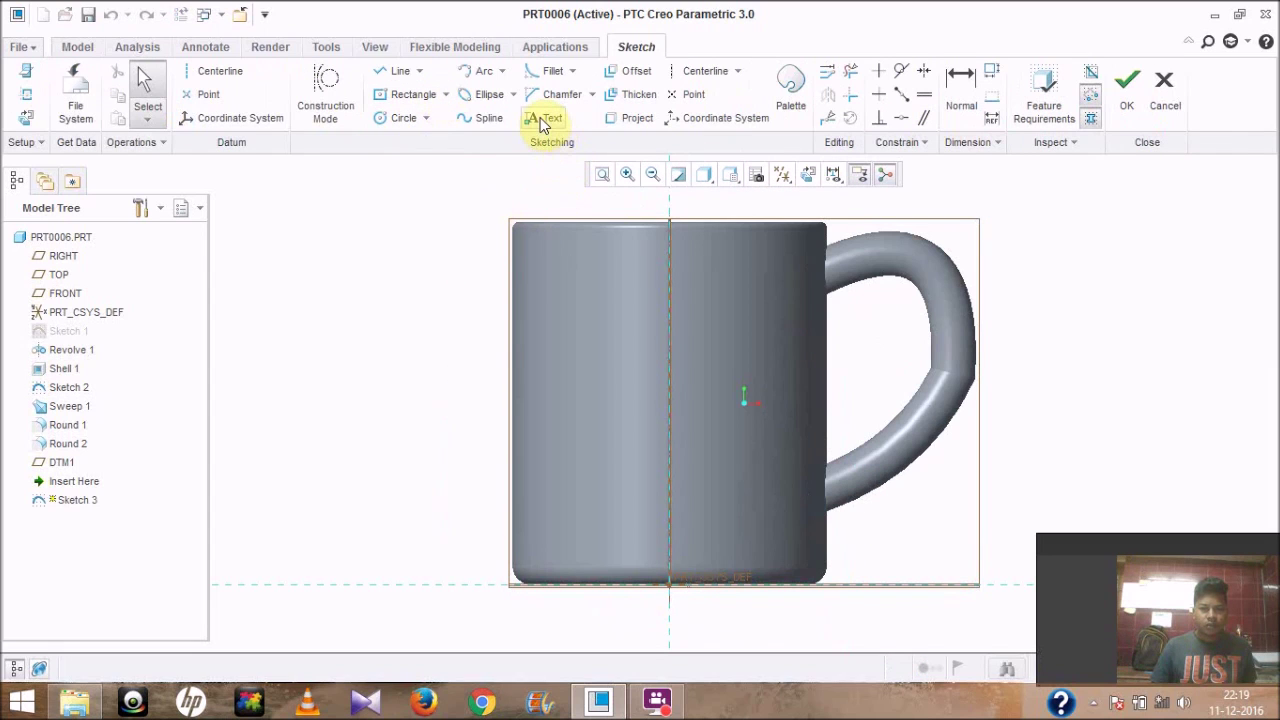
pyautogui.click(543, 119)
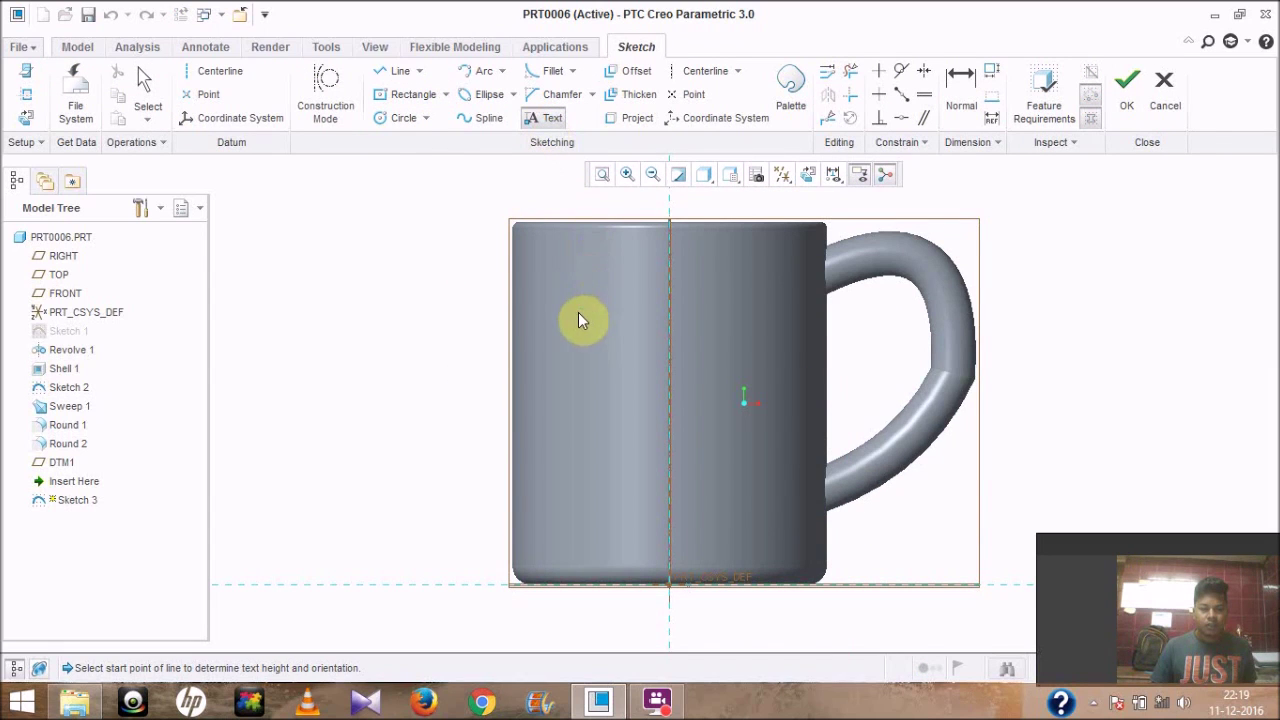
pyautogui.click(532, 292)
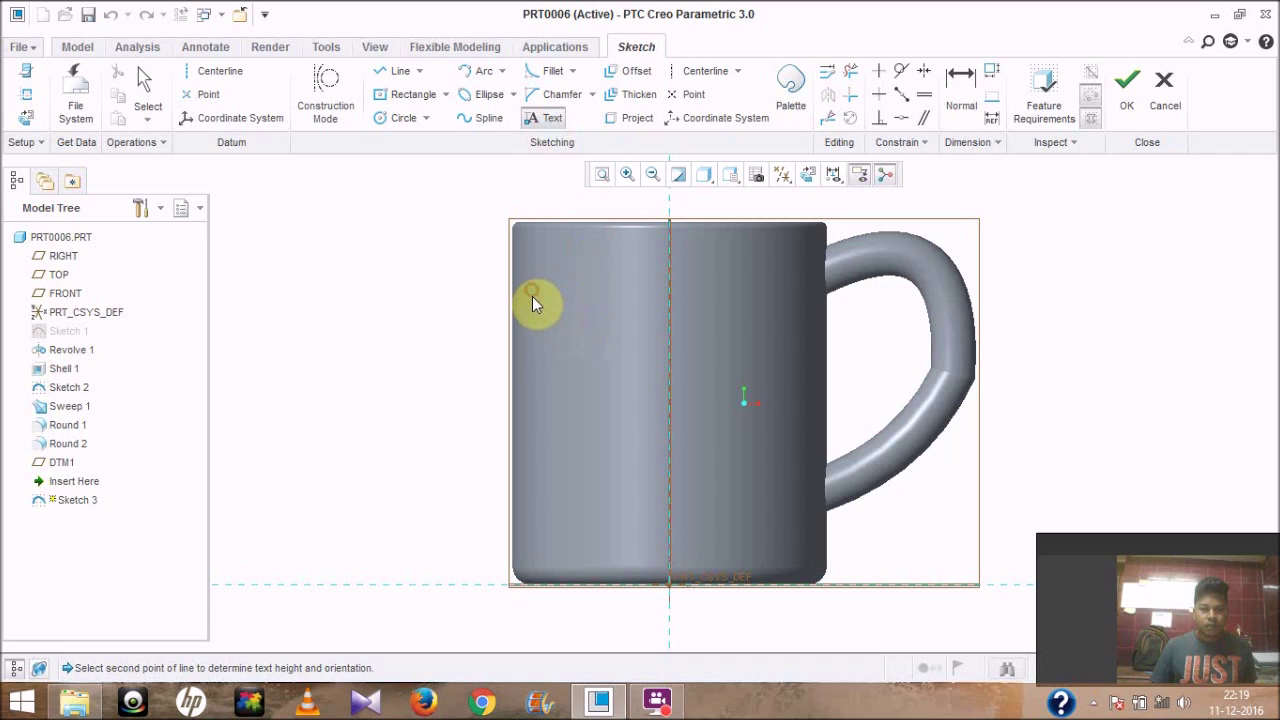
pyautogui.click(533, 352)
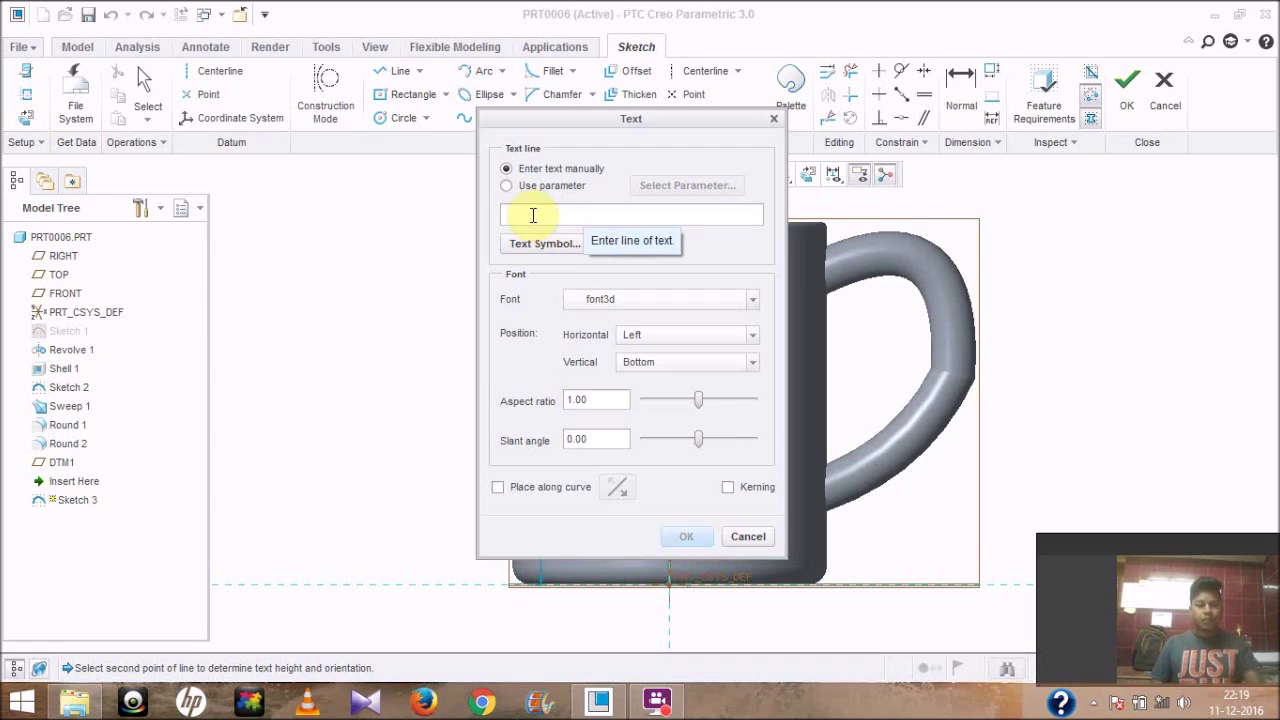
pyautogui.write('de')
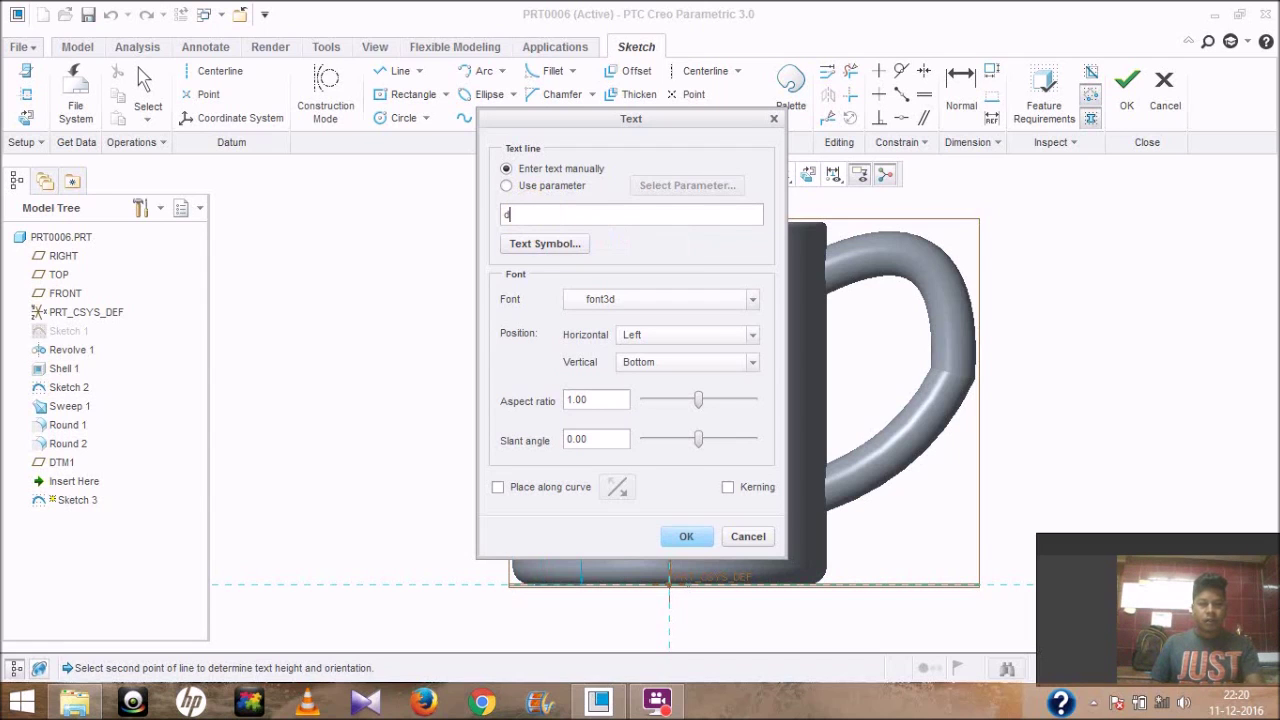
pyautogui.click(748, 537)
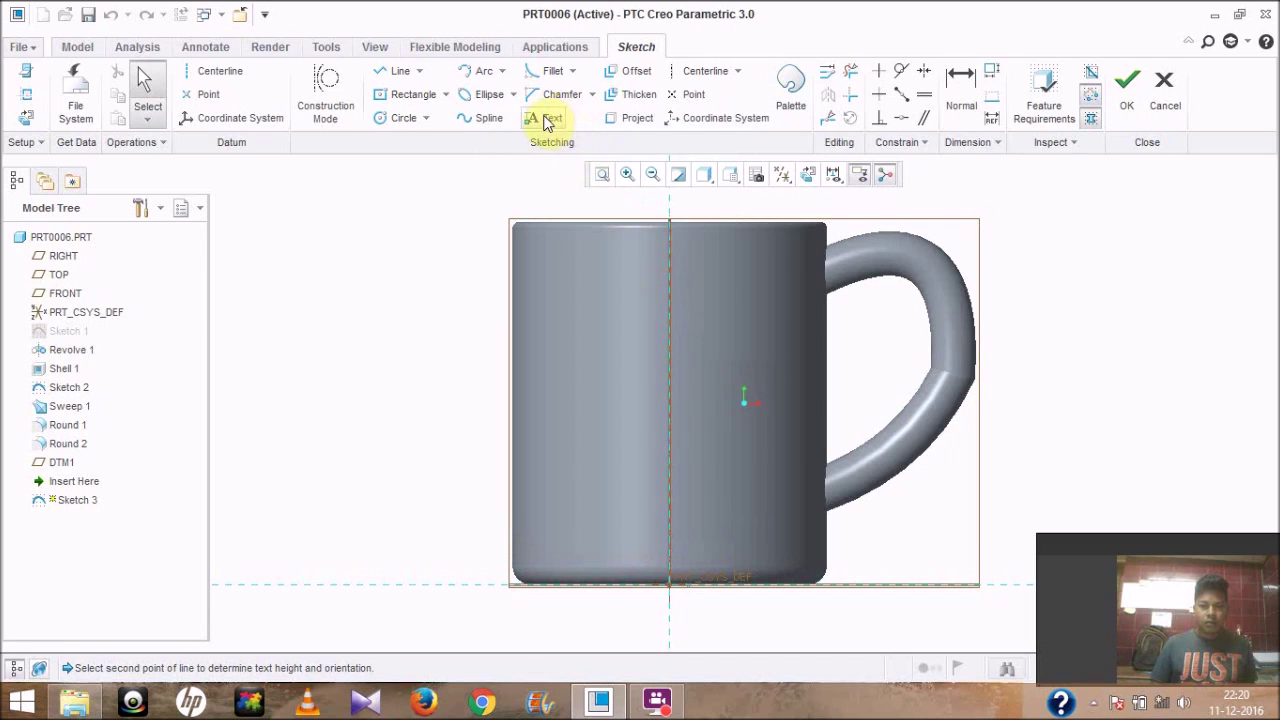
# Step: Place the sketch text "design world" across the mug's wall, about 74 high, using the font3d font
pyautogui.click(548, 120)
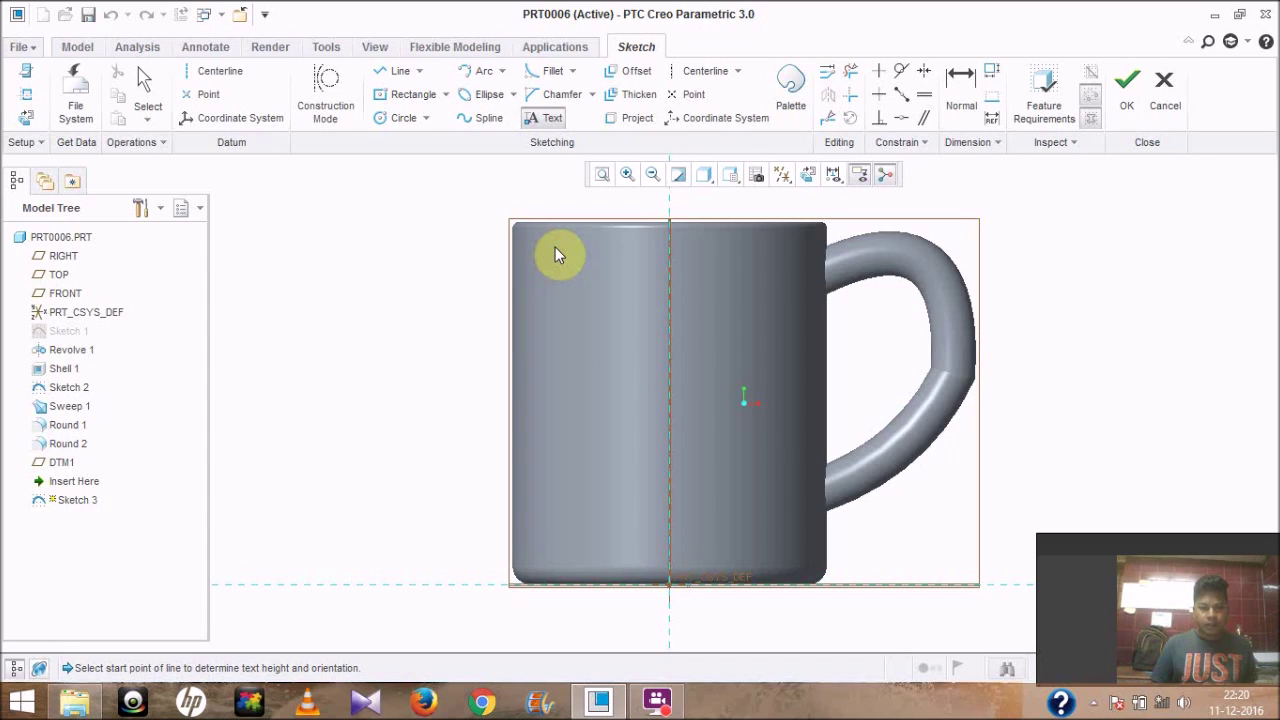
pyautogui.click(554, 358)
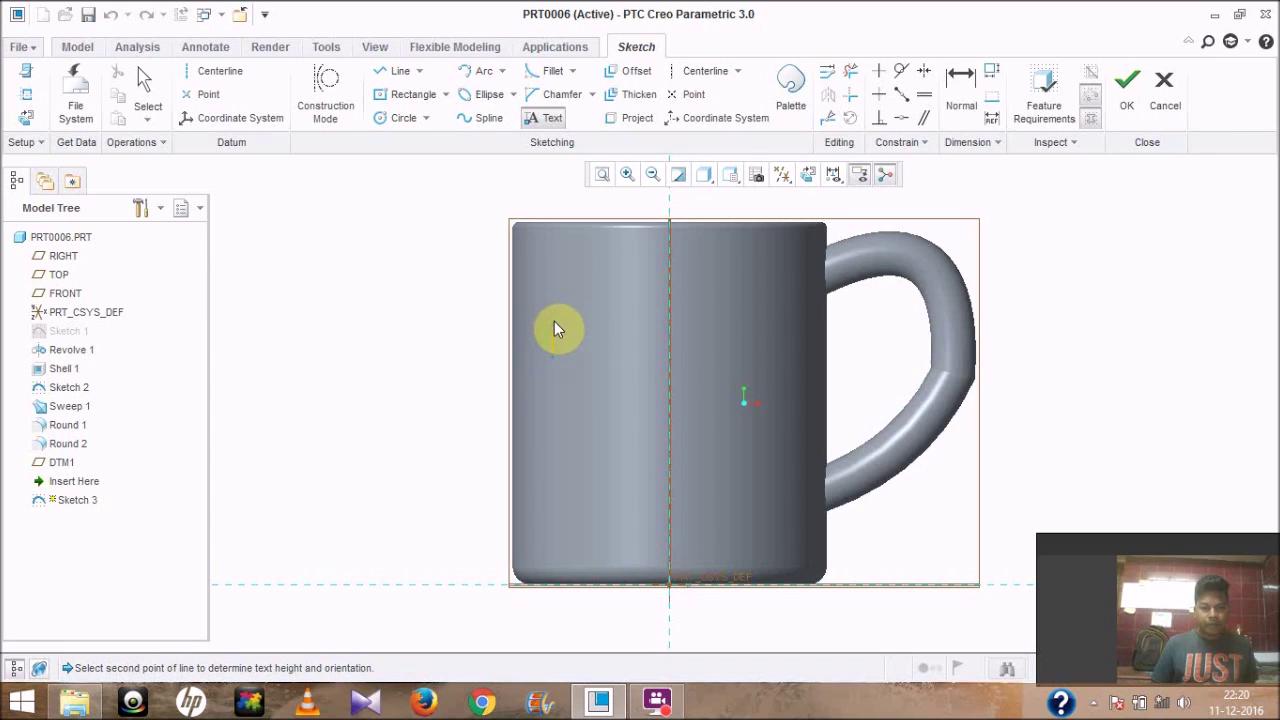
pyautogui.click(556, 268)
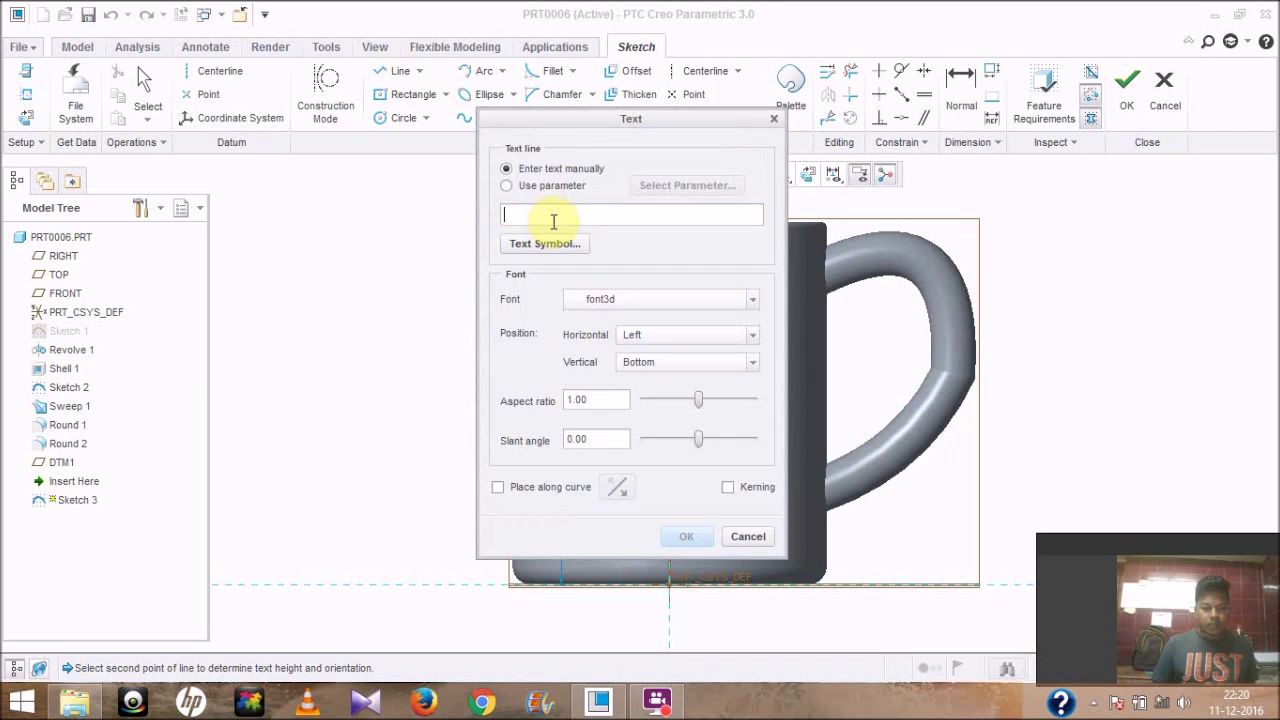
pyautogui.write('design ')
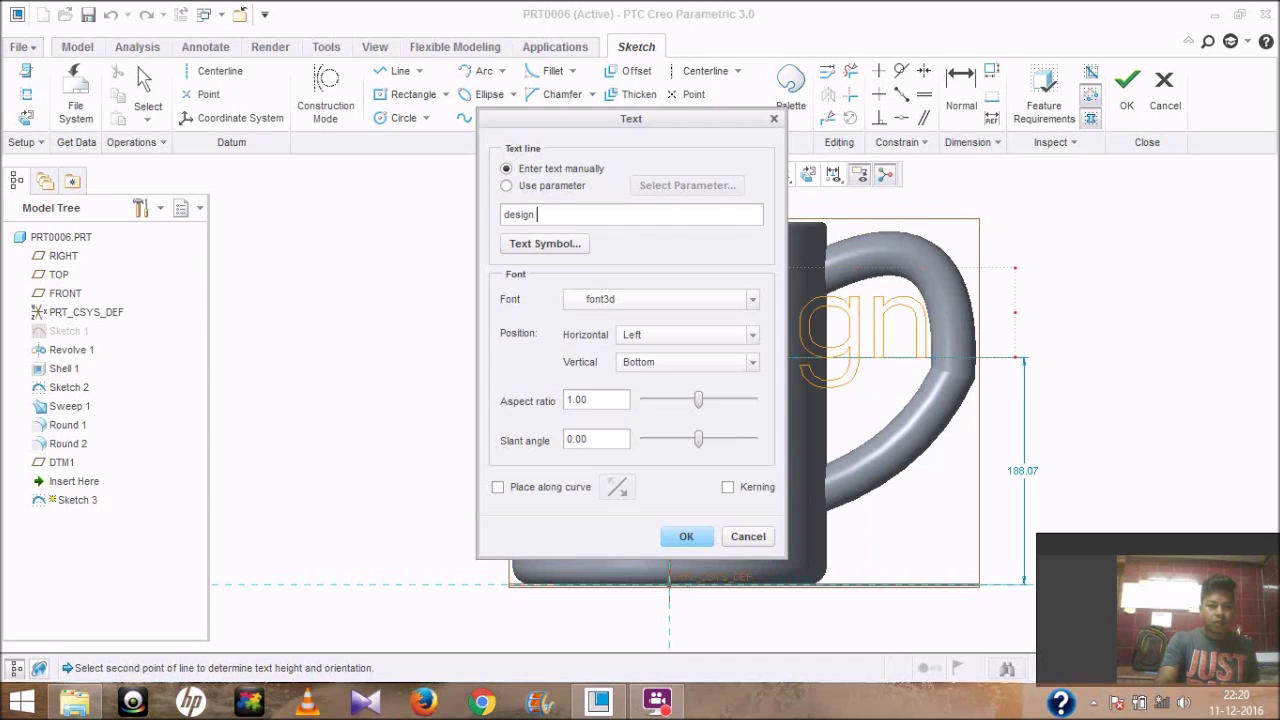
pyautogui.write('w')
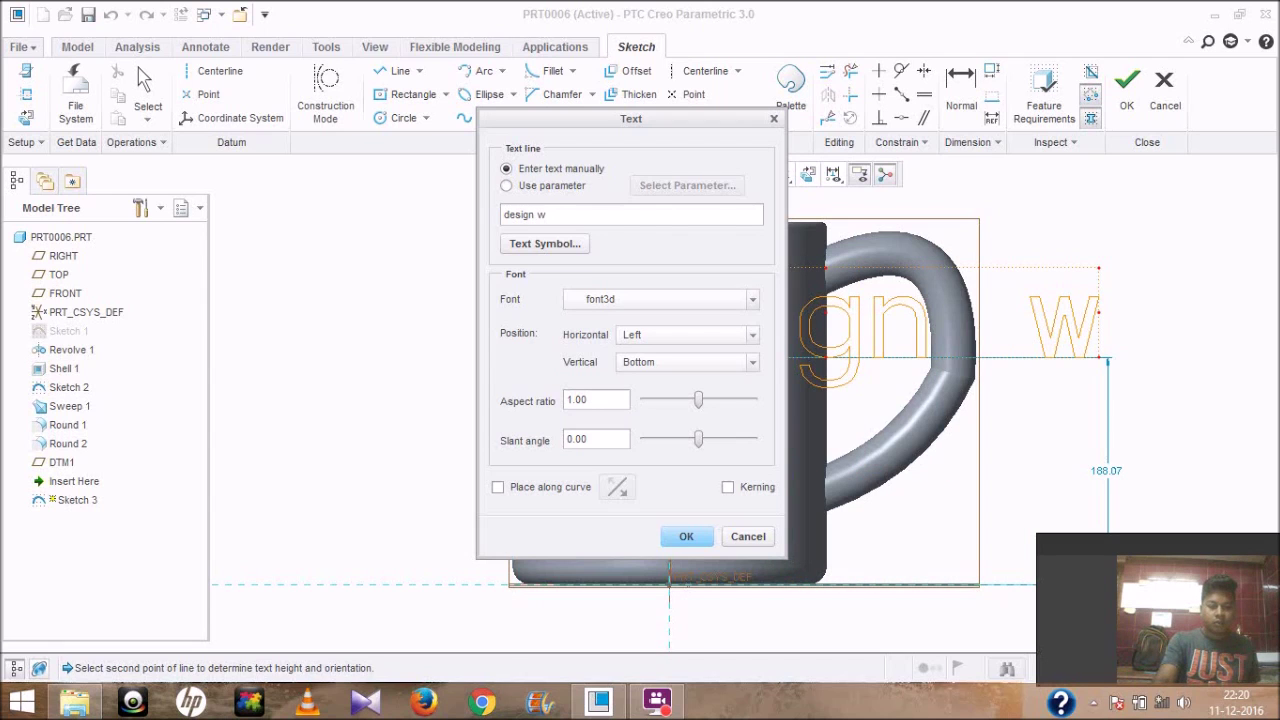
pyautogui.write('r')
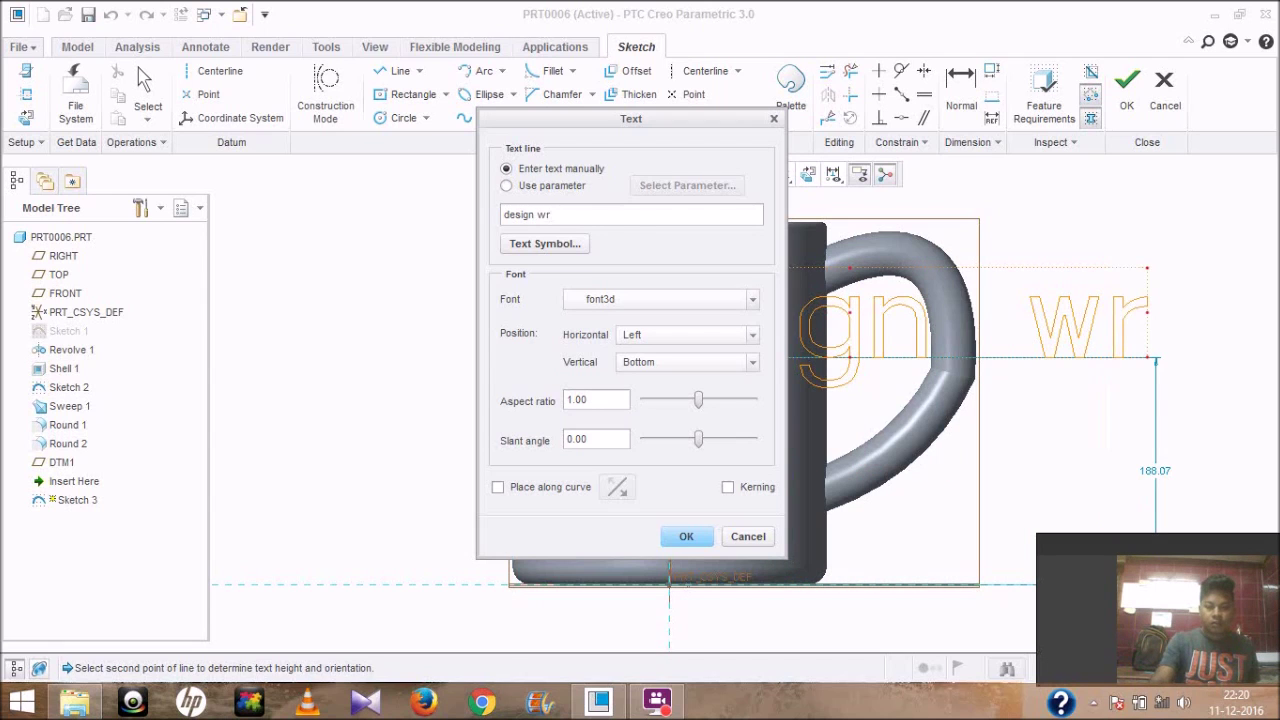
pyautogui.press('BackSpace')
pyautogui.write('or')
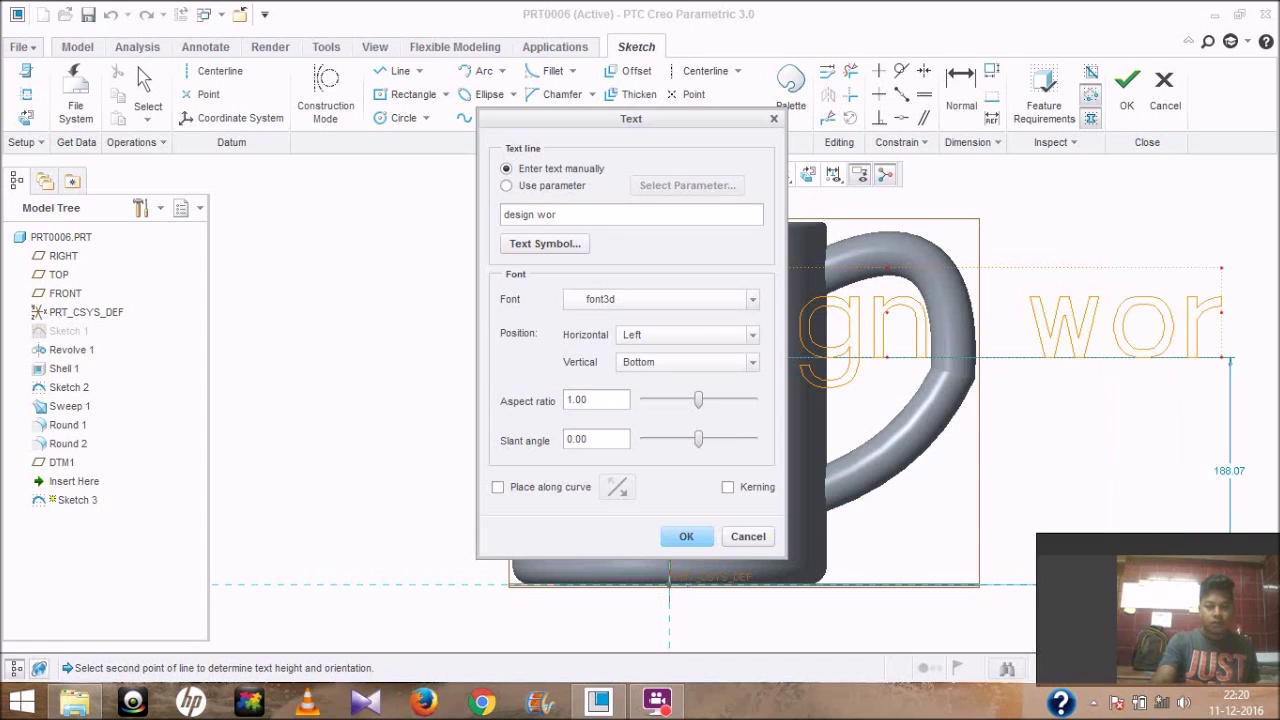
pyautogui.write('ld')
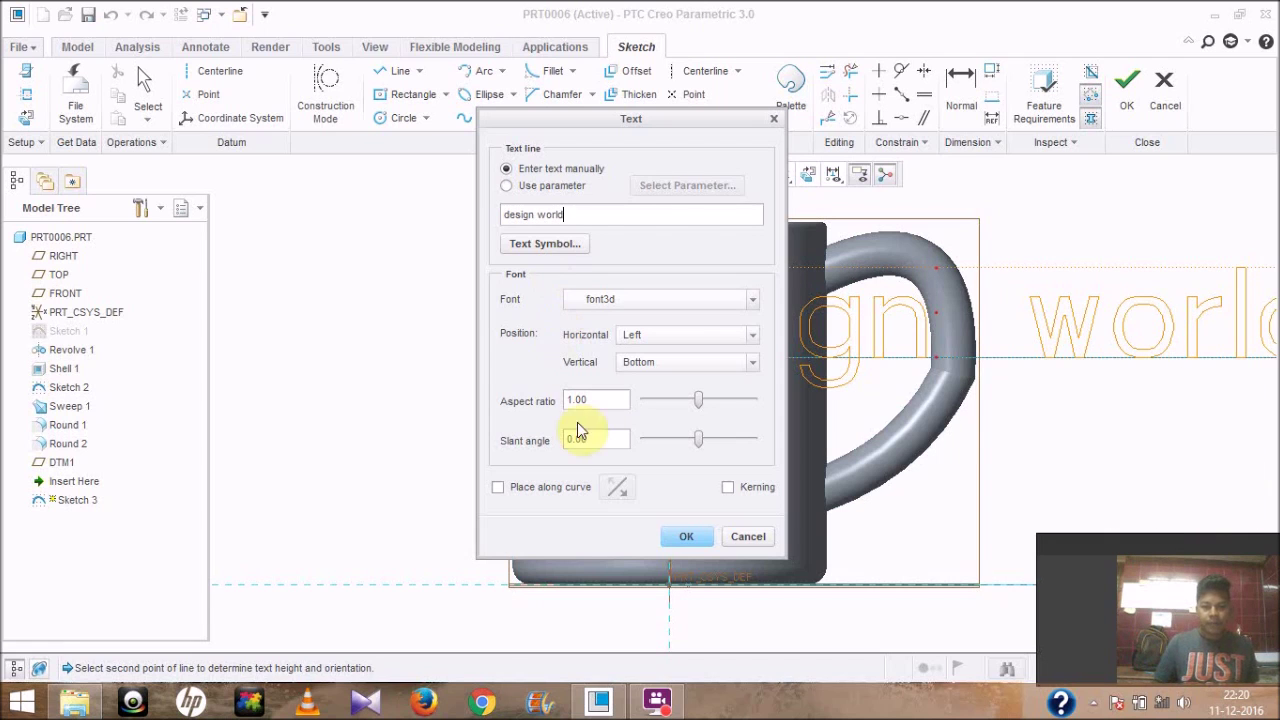
pyautogui.click(690, 537)
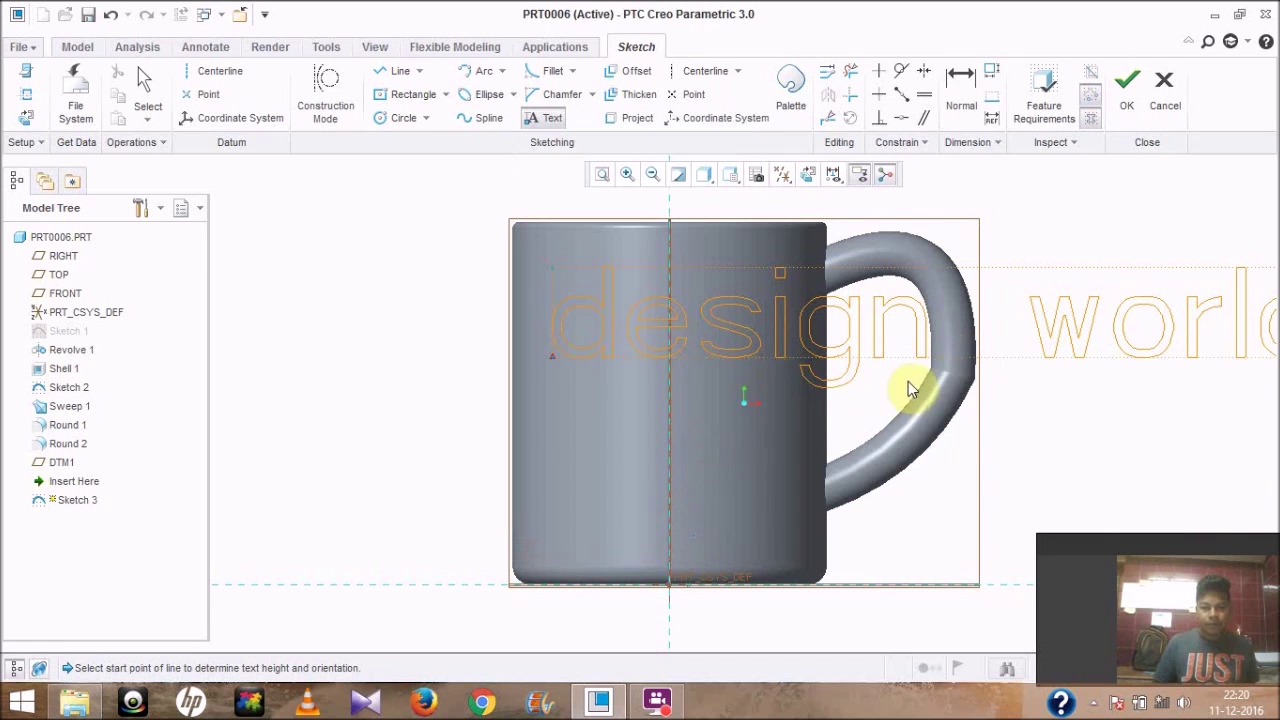
pyautogui.scroll(2, 831, 408)
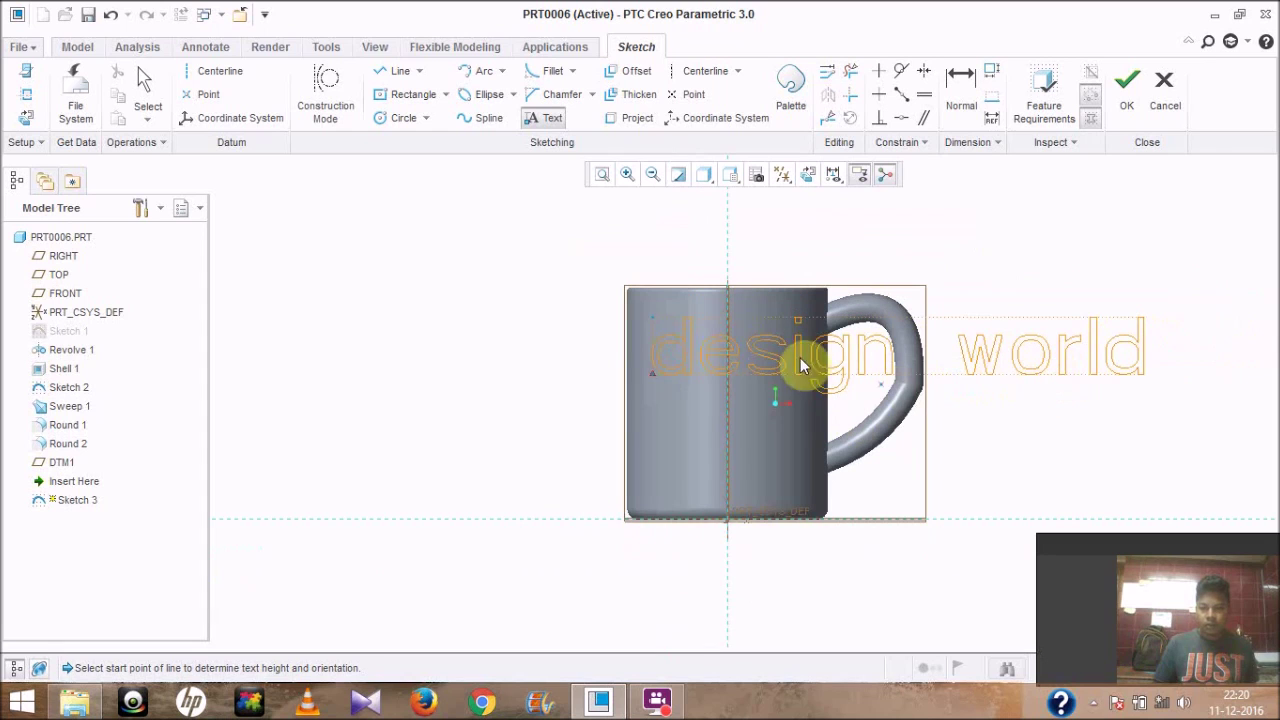
pyautogui.middleClick(459, 347)
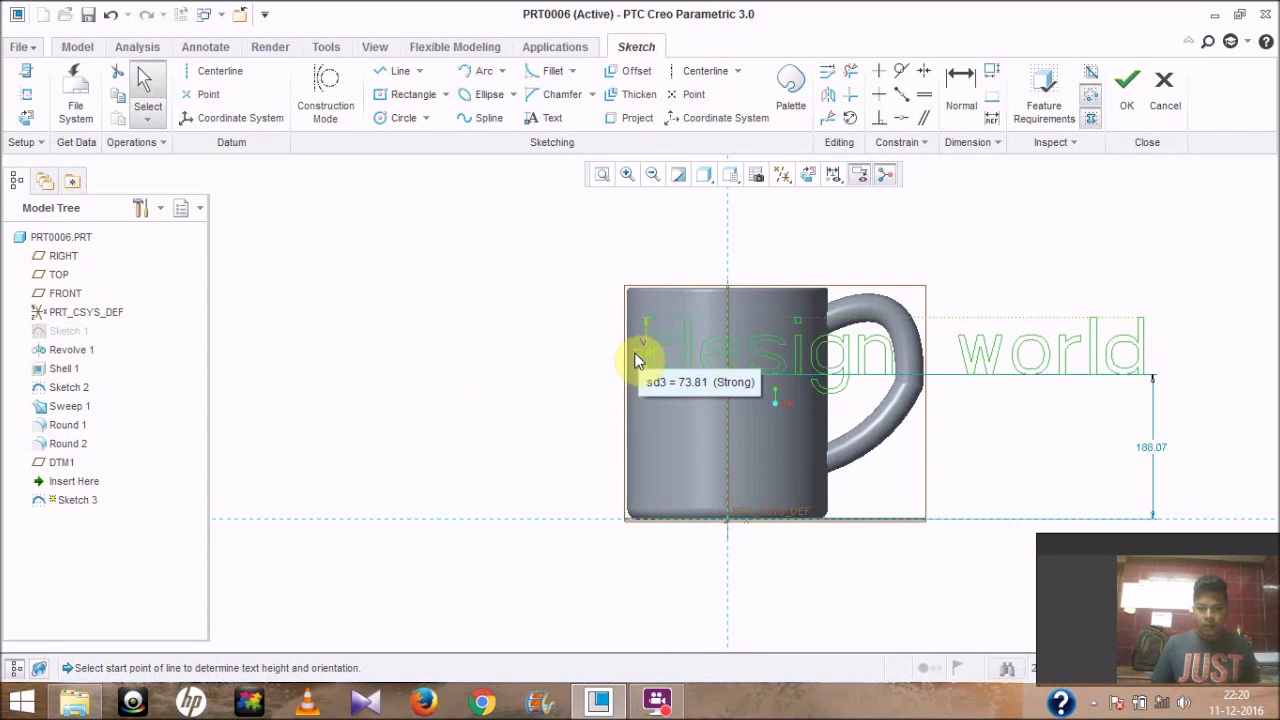
# Step: Set the height of the "design world" text to 25
pyautogui.doubleClick(639, 356)
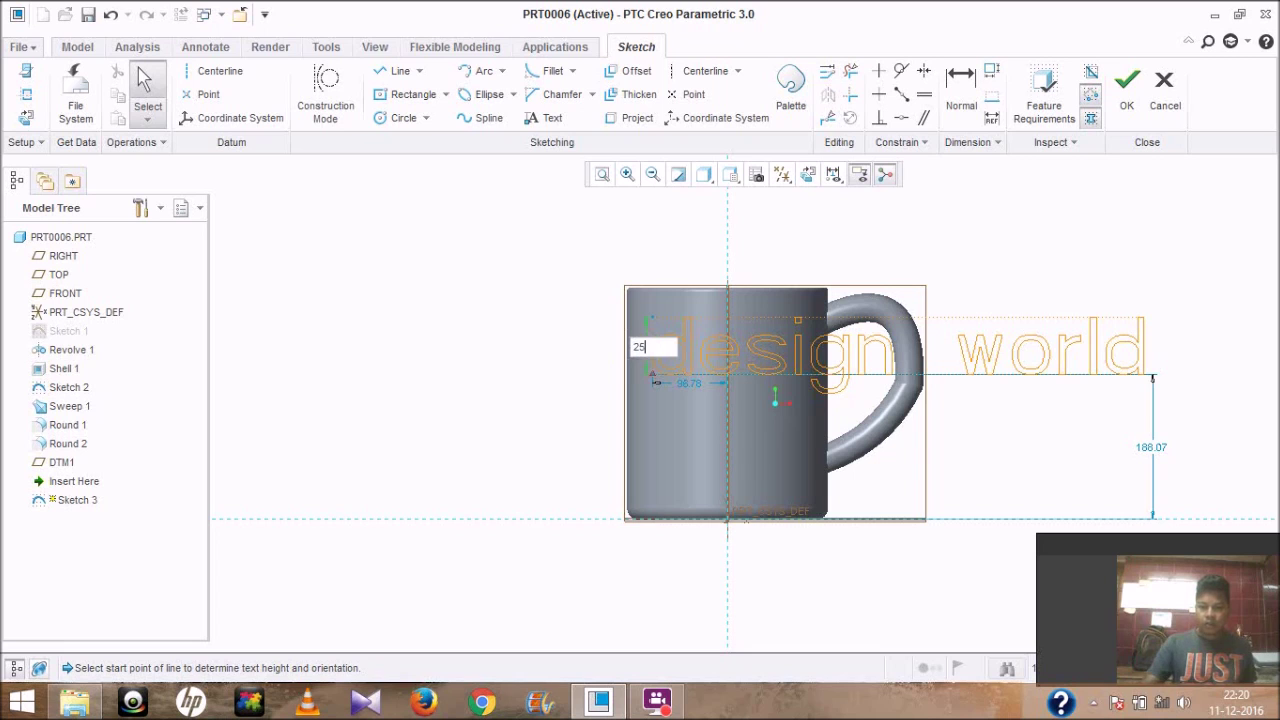
pyautogui.press('Return')
pyautogui.scroll(-1, 690, 380)
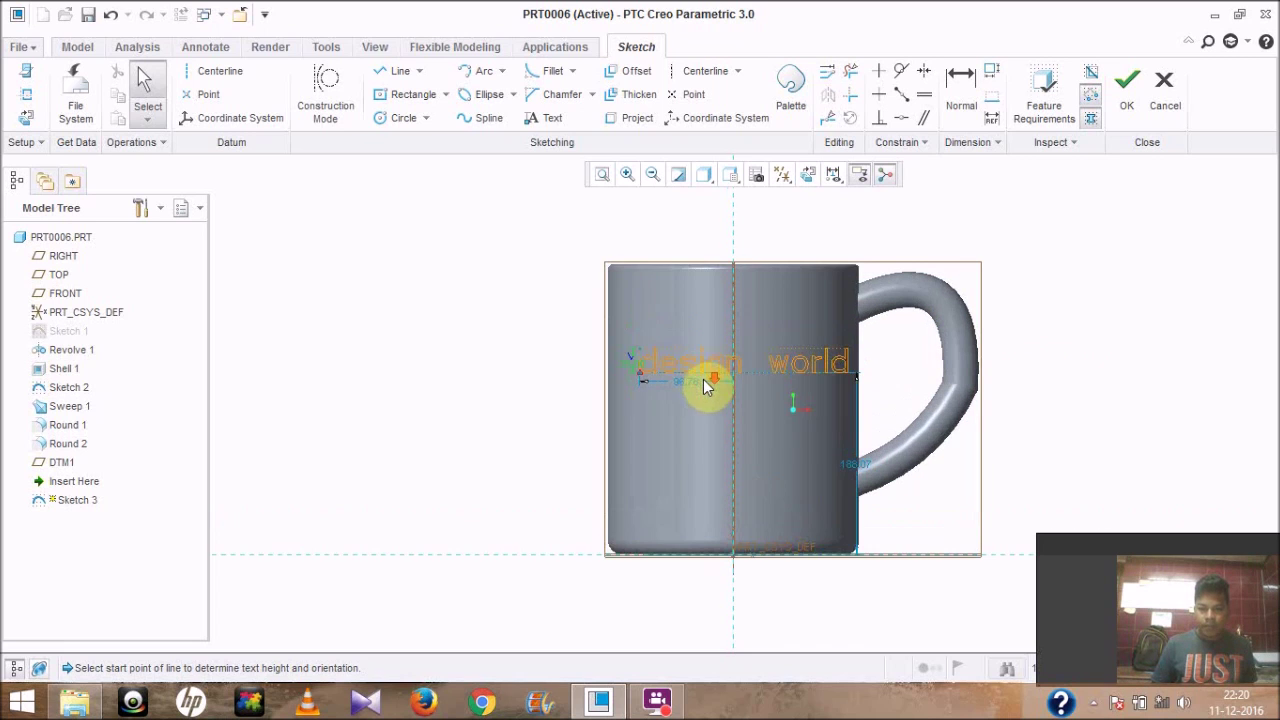
pyautogui.scroll(-1, 753, 408)
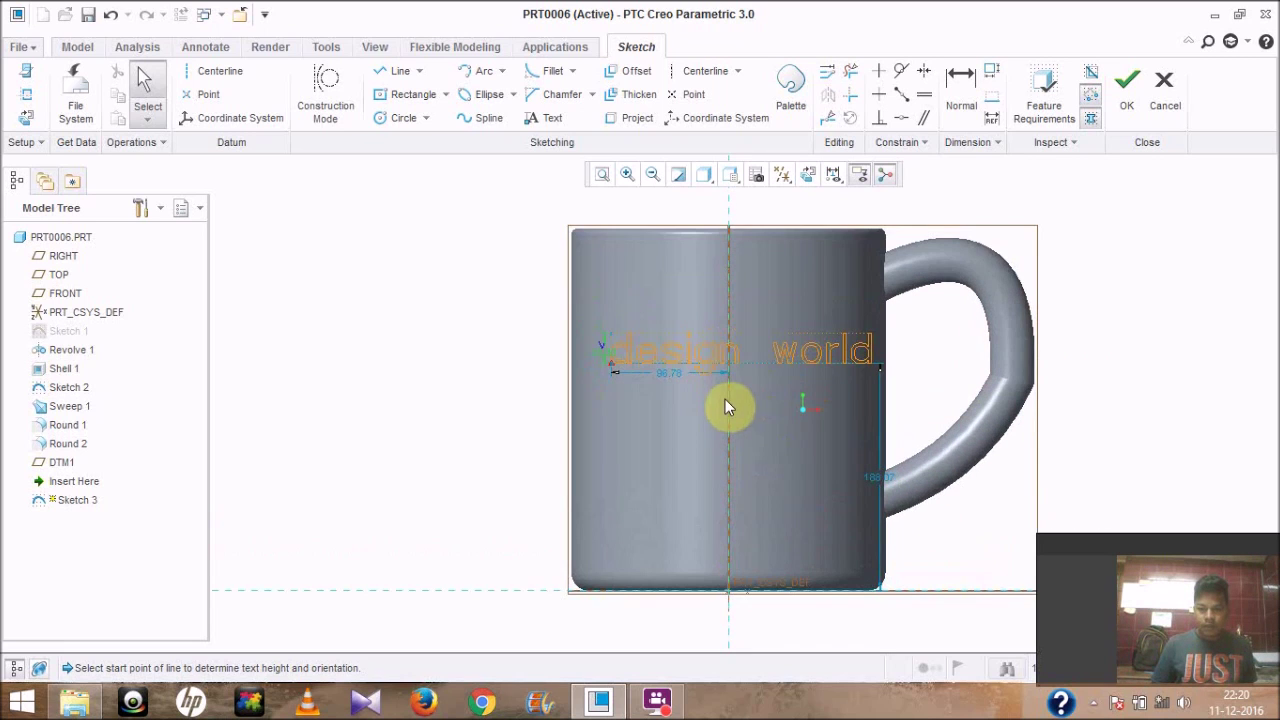
pyautogui.scroll(-2, 725, 404)
# Step: Try a height of 27 for the "design world" text
pyautogui.doubleClick(538, 332)
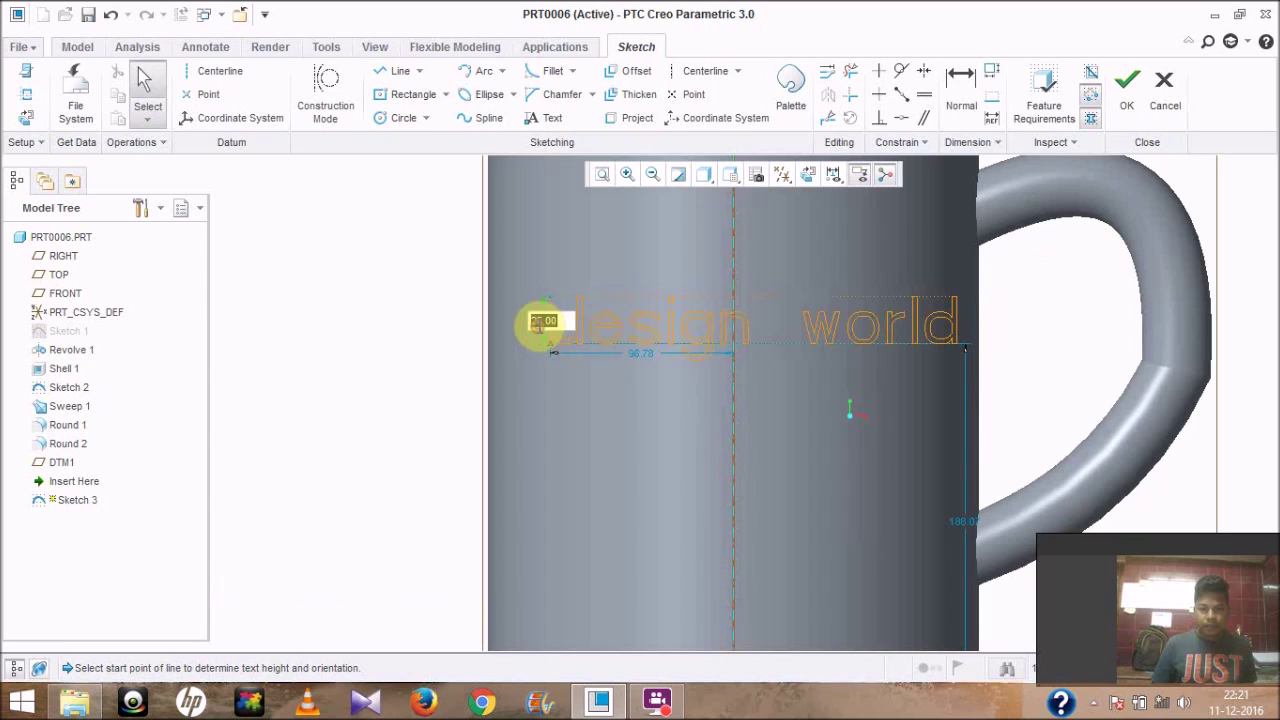
pyautogui.write('2')
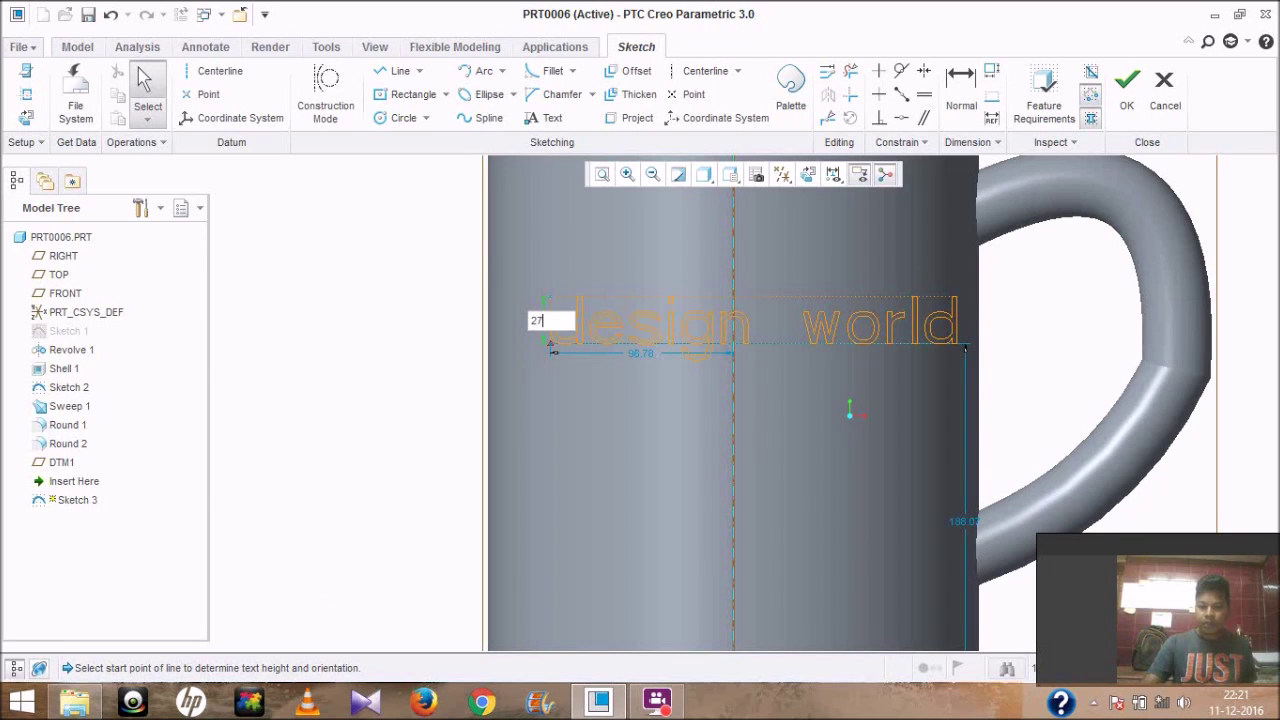
pyautogui.write('7')
pyautogui.press('Return')
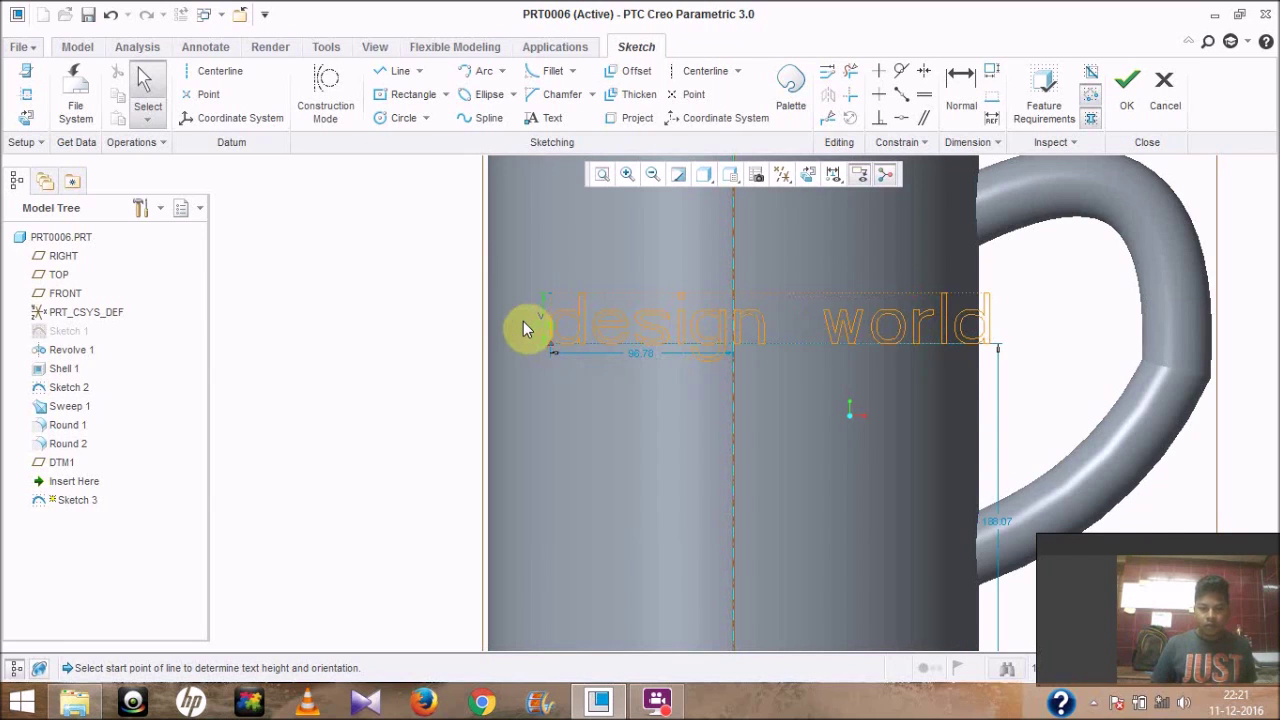
# Step: Return the "design world" text height to 25 and finish the sketch
pyautogui.doubleClick(538, 332)
pyautogui.write('25')
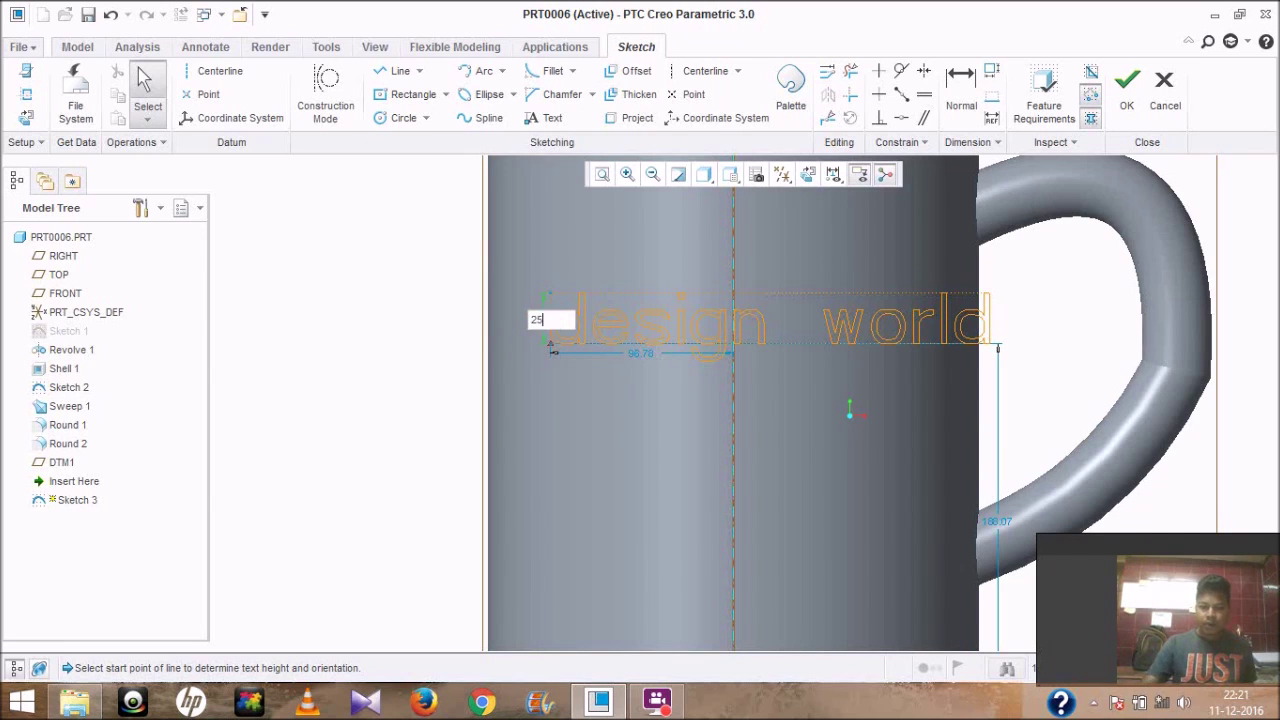
pyautogui.press('Return')
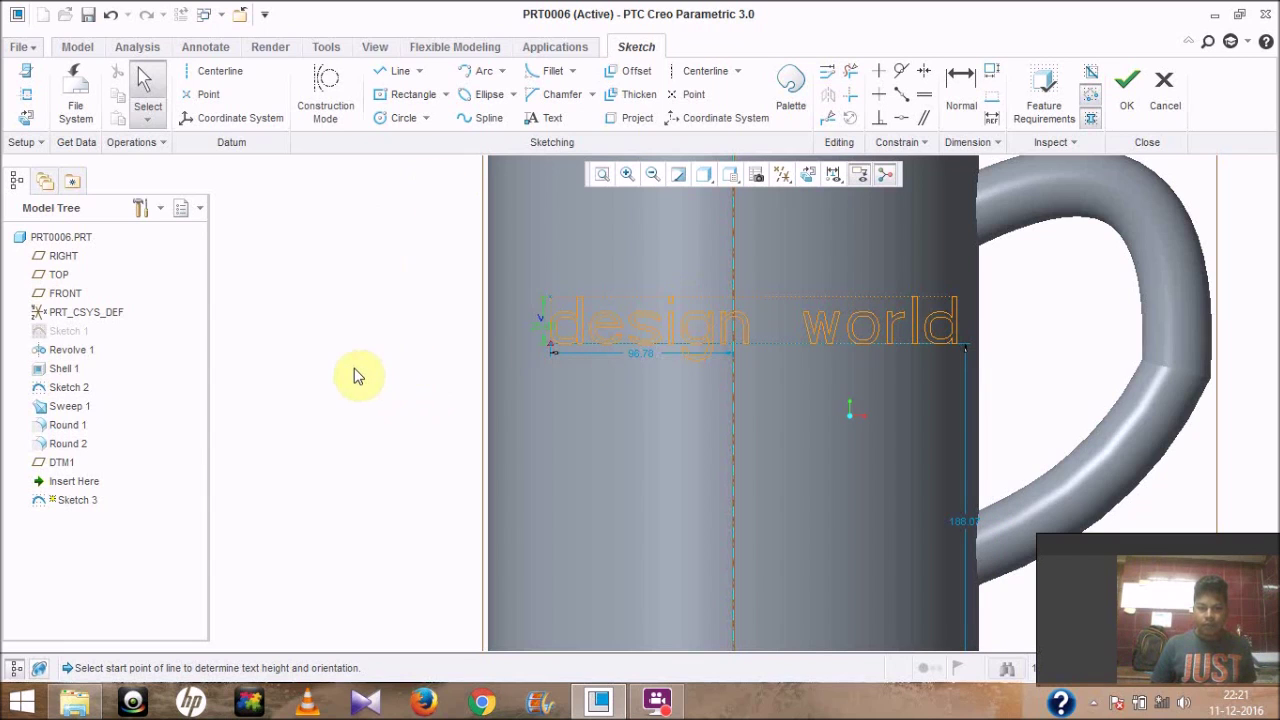
pyautogui.click(1128, 106)
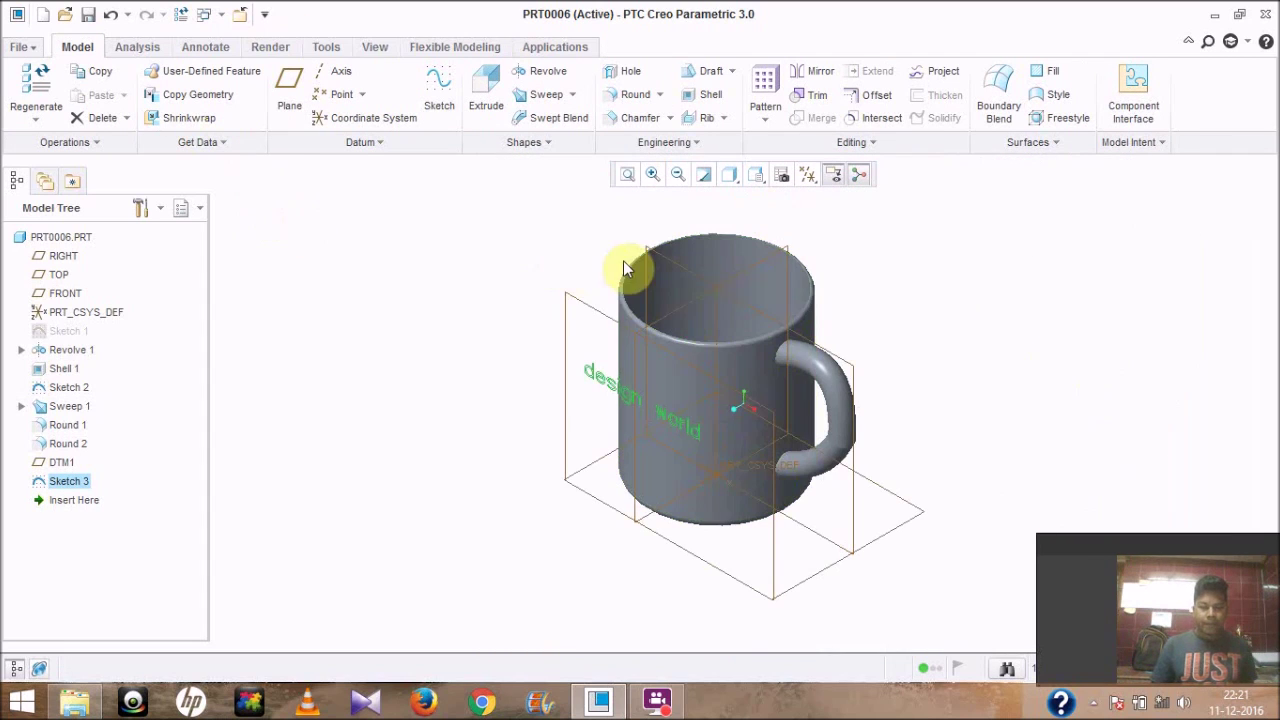
# Step: Start an Offset of the mug's outer front wall surface and switch it to the expand type
pyautogui.click(671, 376)
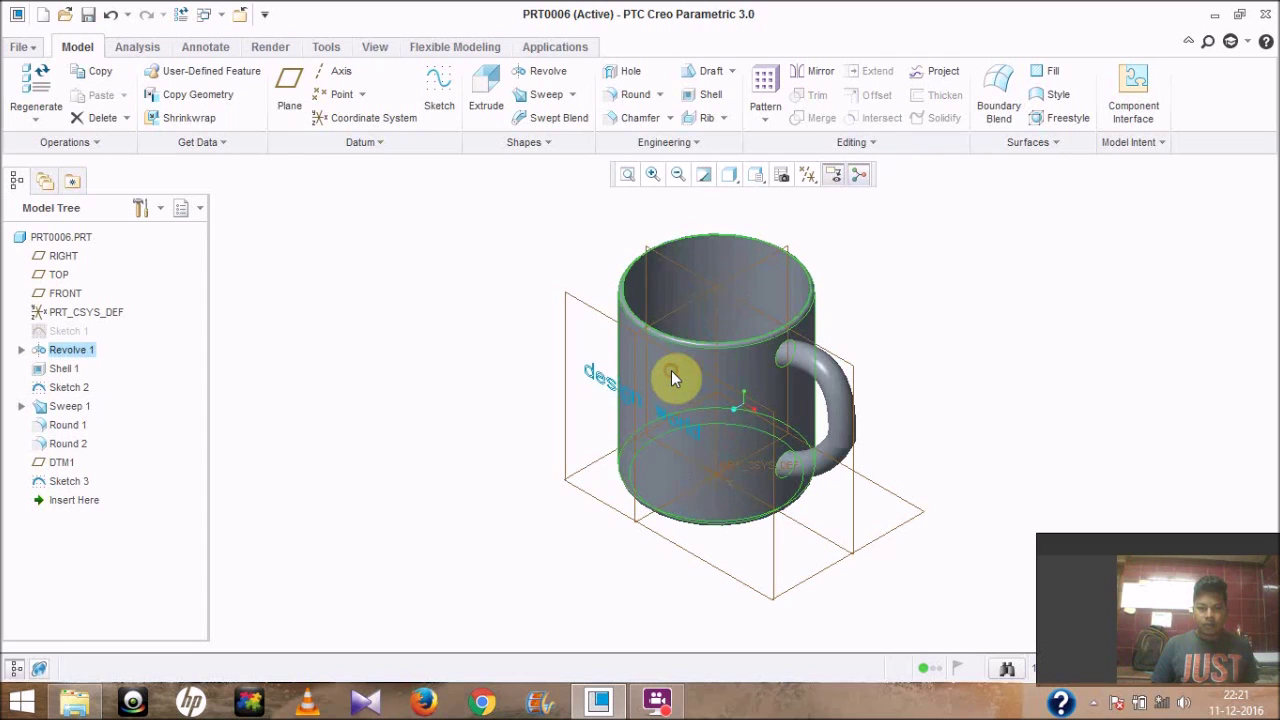
pyautogui.keyDown('ctrl'); pyautogui.click(695, 382); pyautogui.keyUp('ctrl')
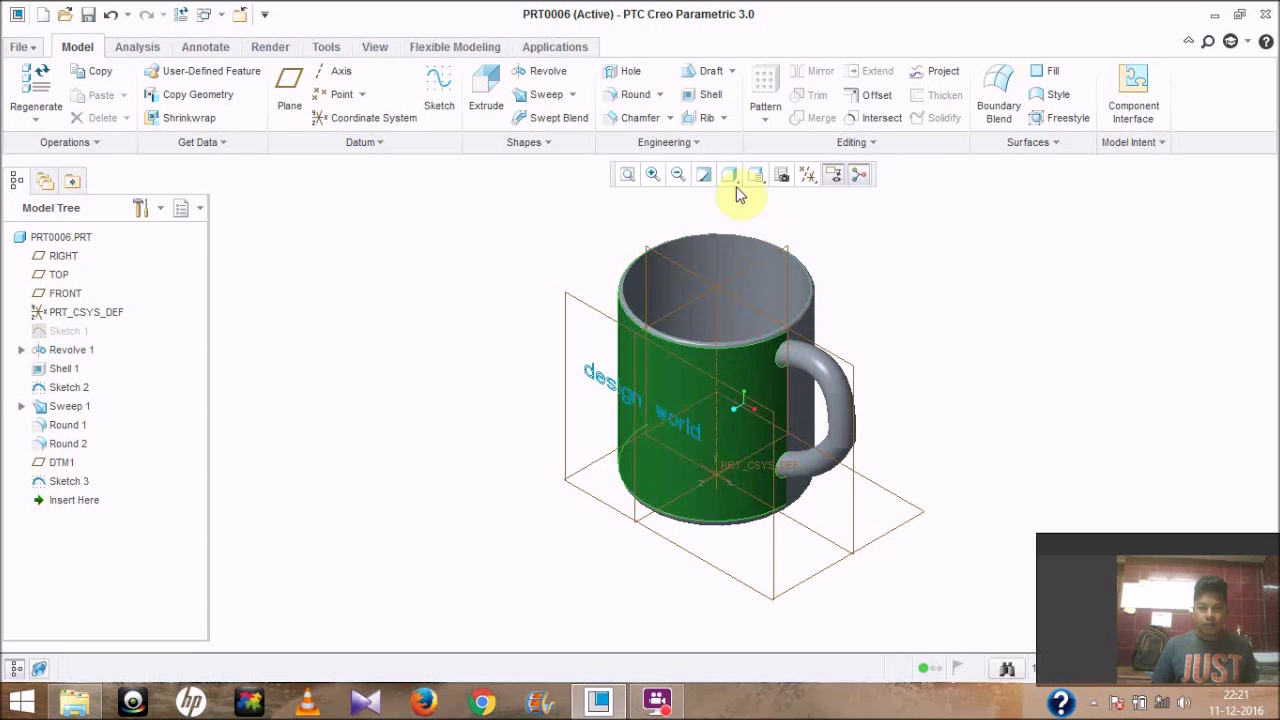
pyautogui.click(876, 96)
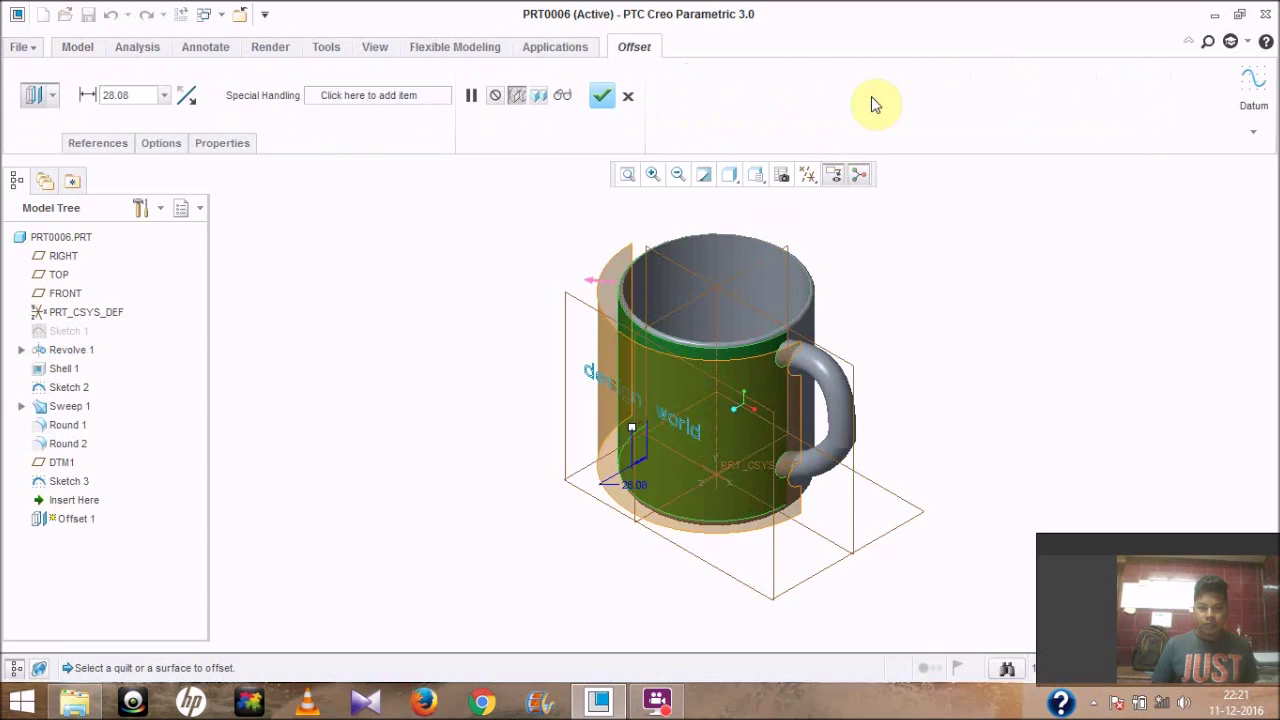
pyautogui.click(50, 98)
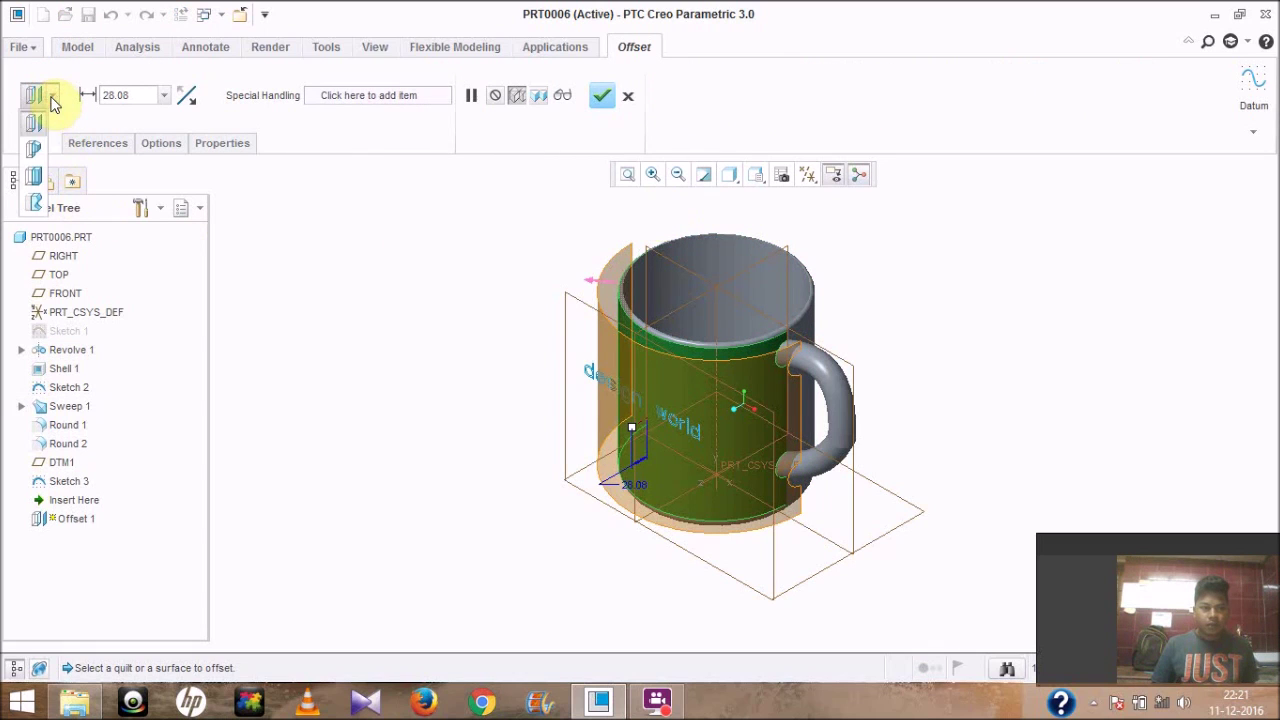
pyautogui.click(38, 178)
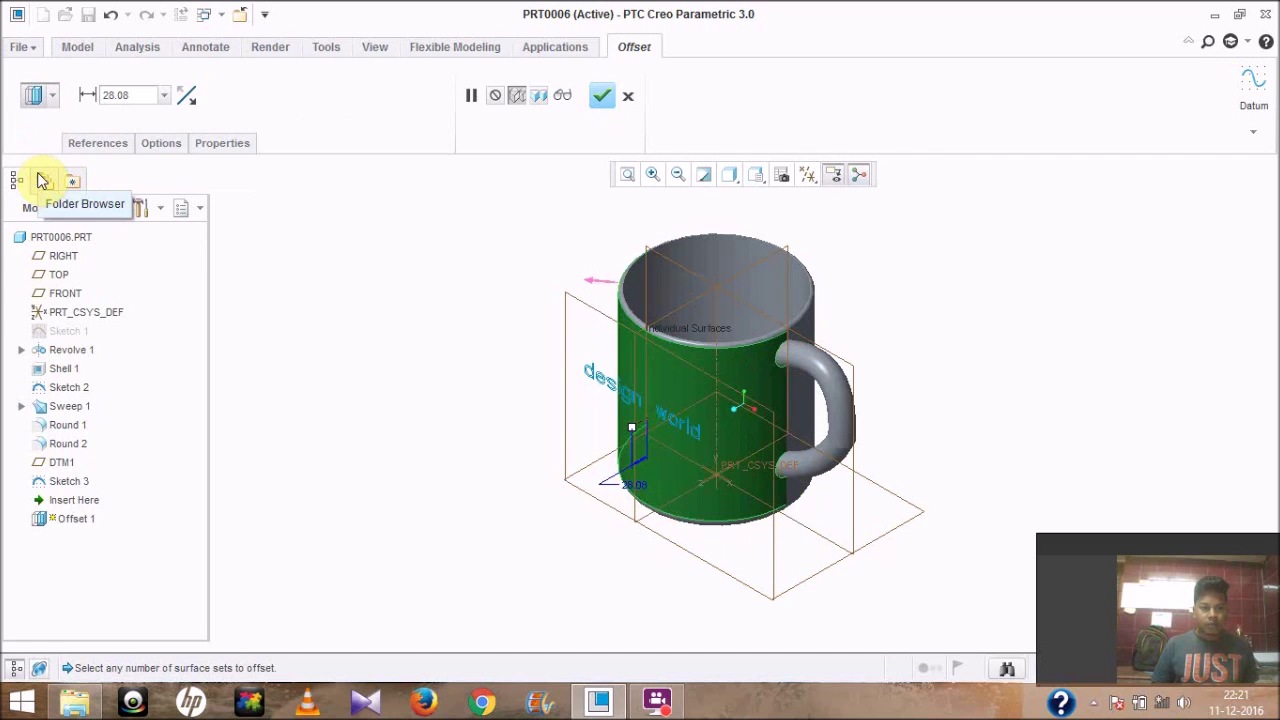
# Step: Limit the offset's expand area to a sketched region and start its sketch on DTM1, oriented with the RIGHT plane facing right
pyautogui.click(150, 146)
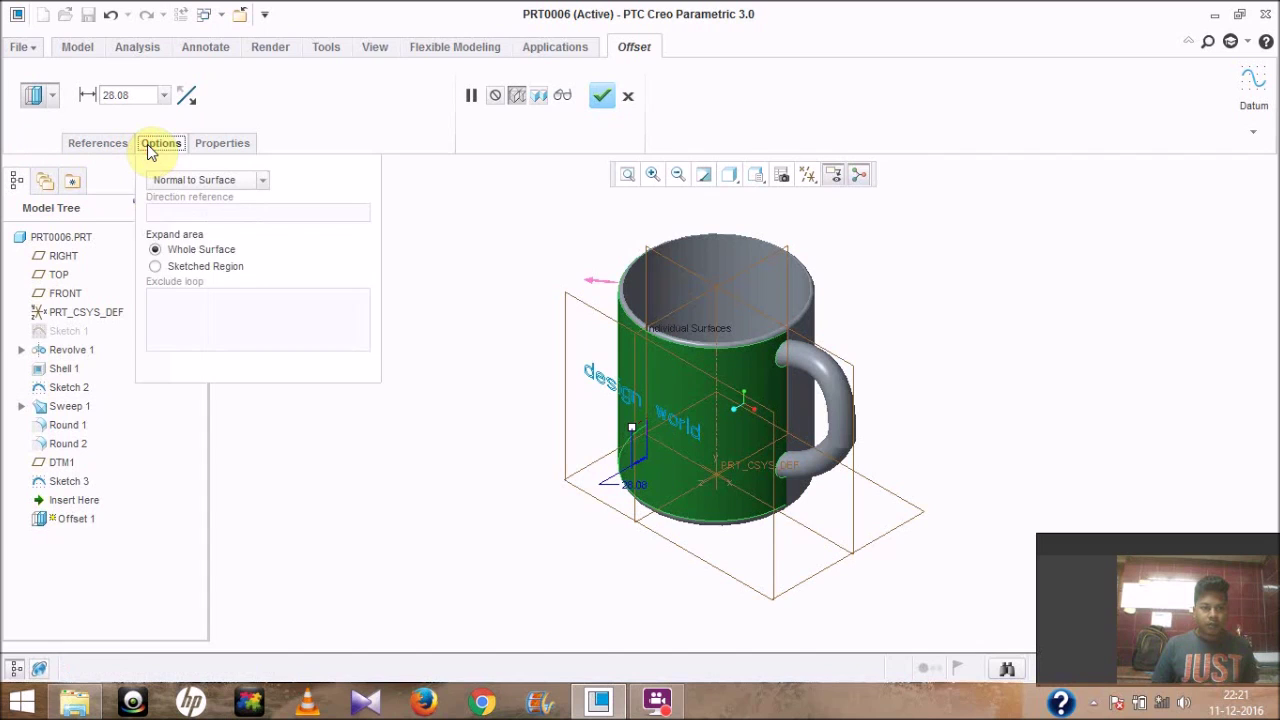
pyautogui.click(155, 267)
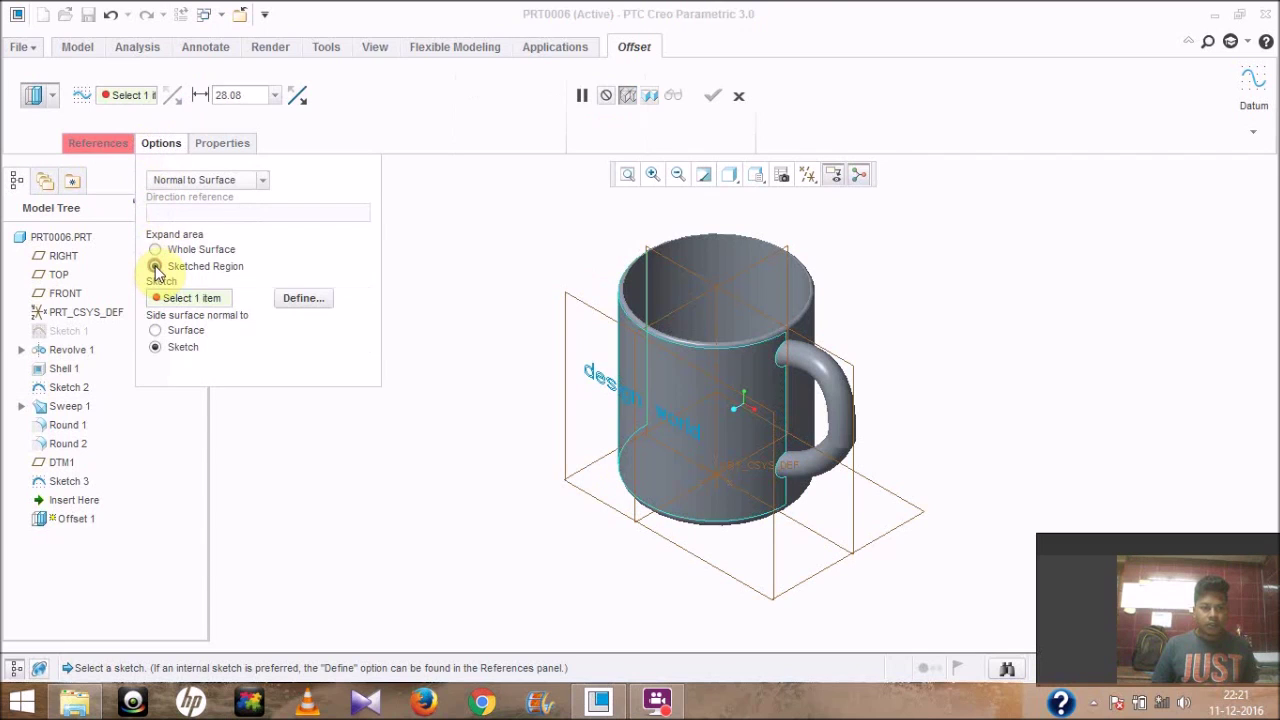
pyautogui.click(304, 299)
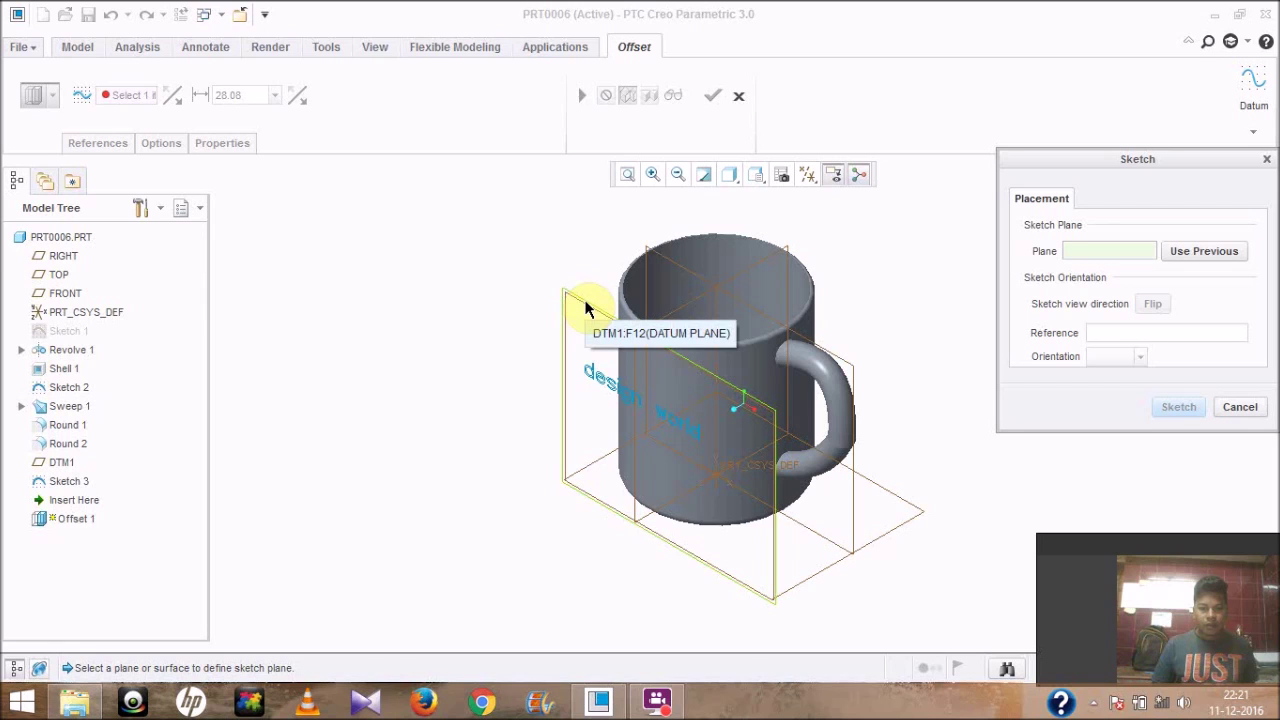
pyautogui.click(586, 308)
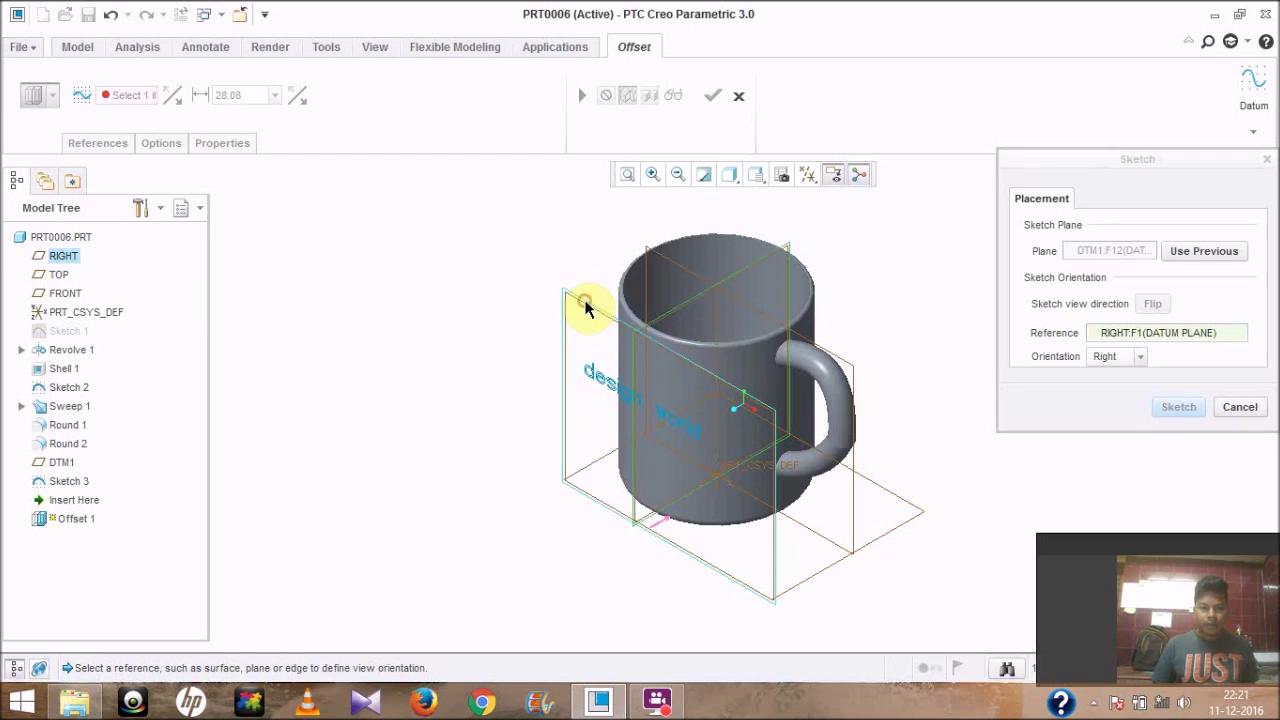
pyautogui.click(1177, 410)
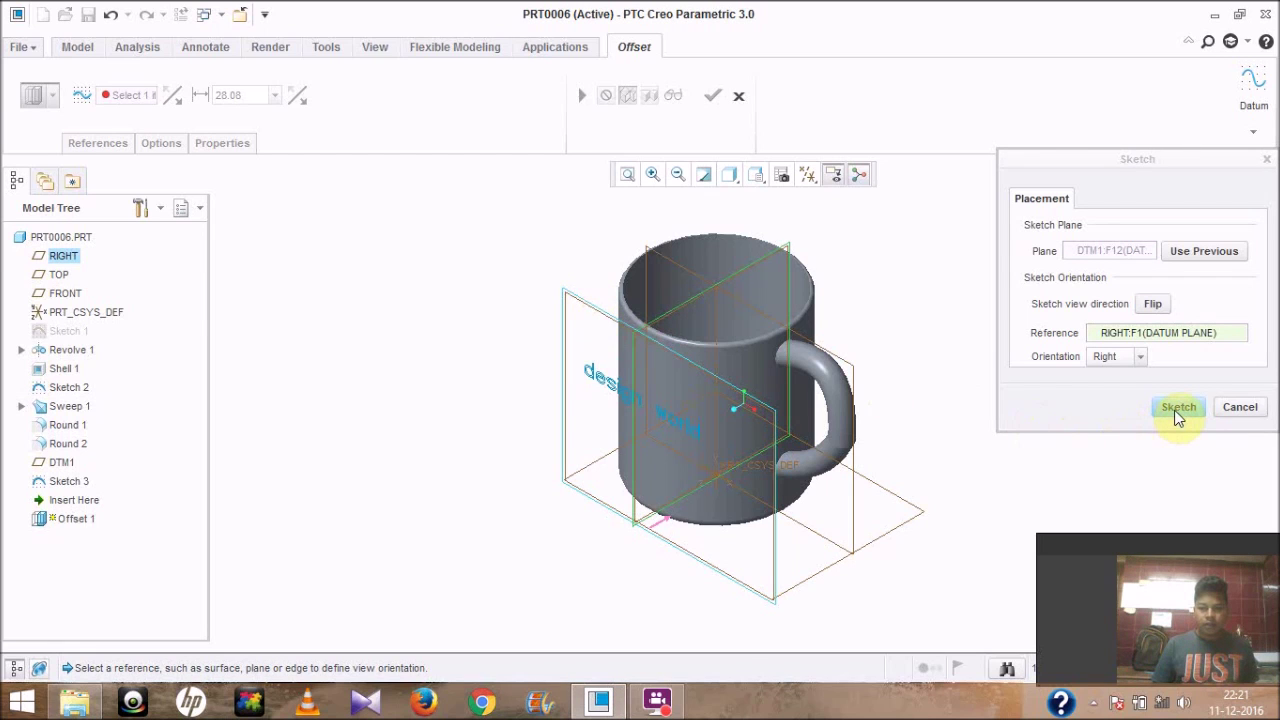
pyautogui.click(1177, 410)
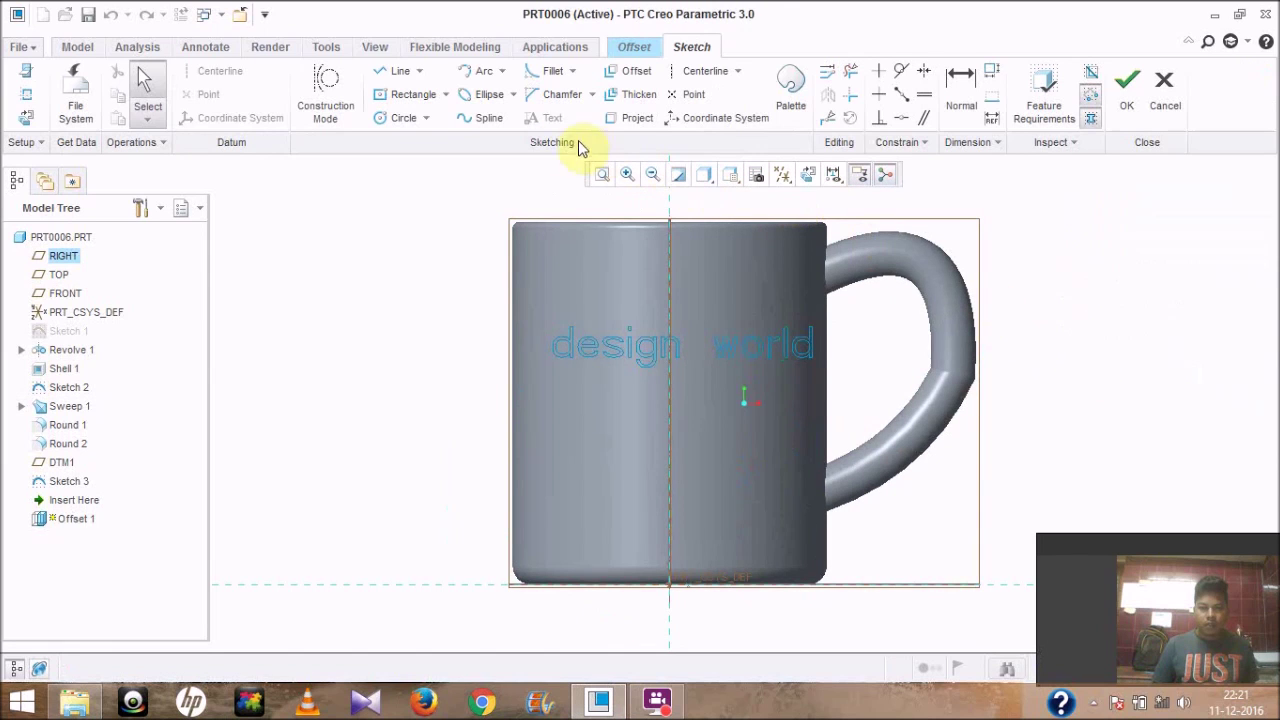
# Step: Project the letter outlines of "design" into the offset's sketch using the Loop selection type
pyautogui.click(630, 120)
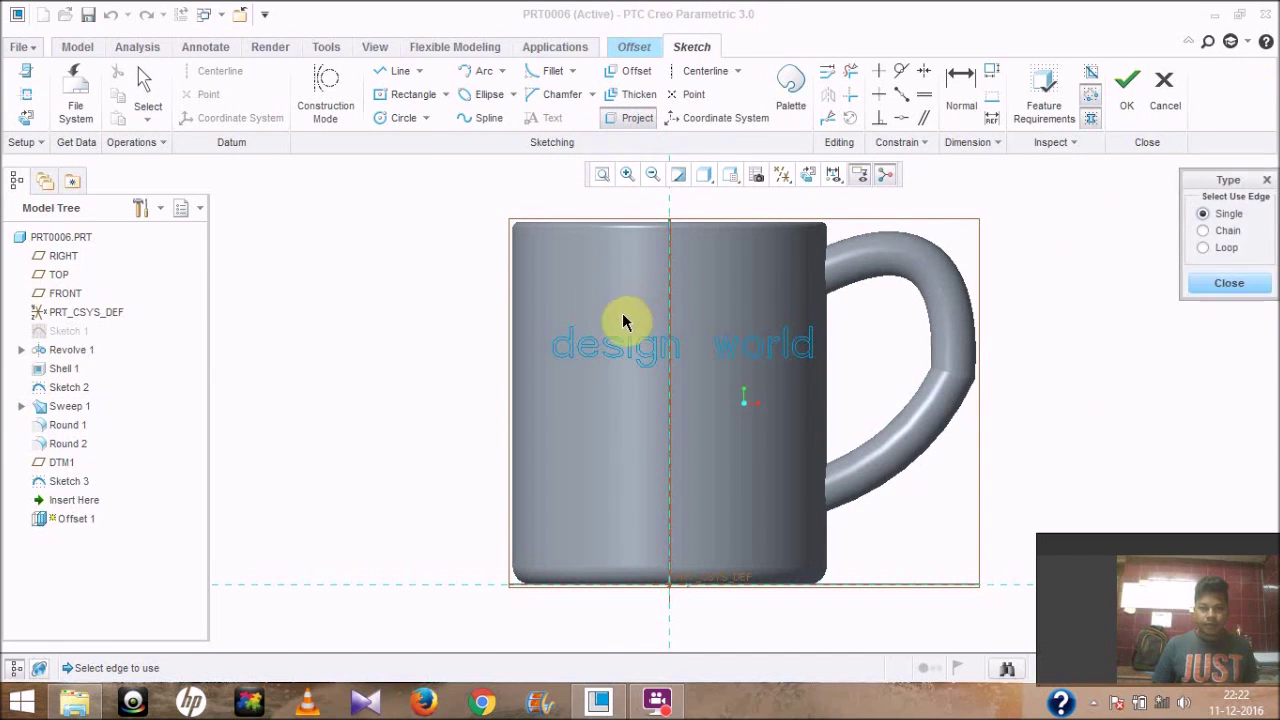
pyautogui.click(1203, 248)
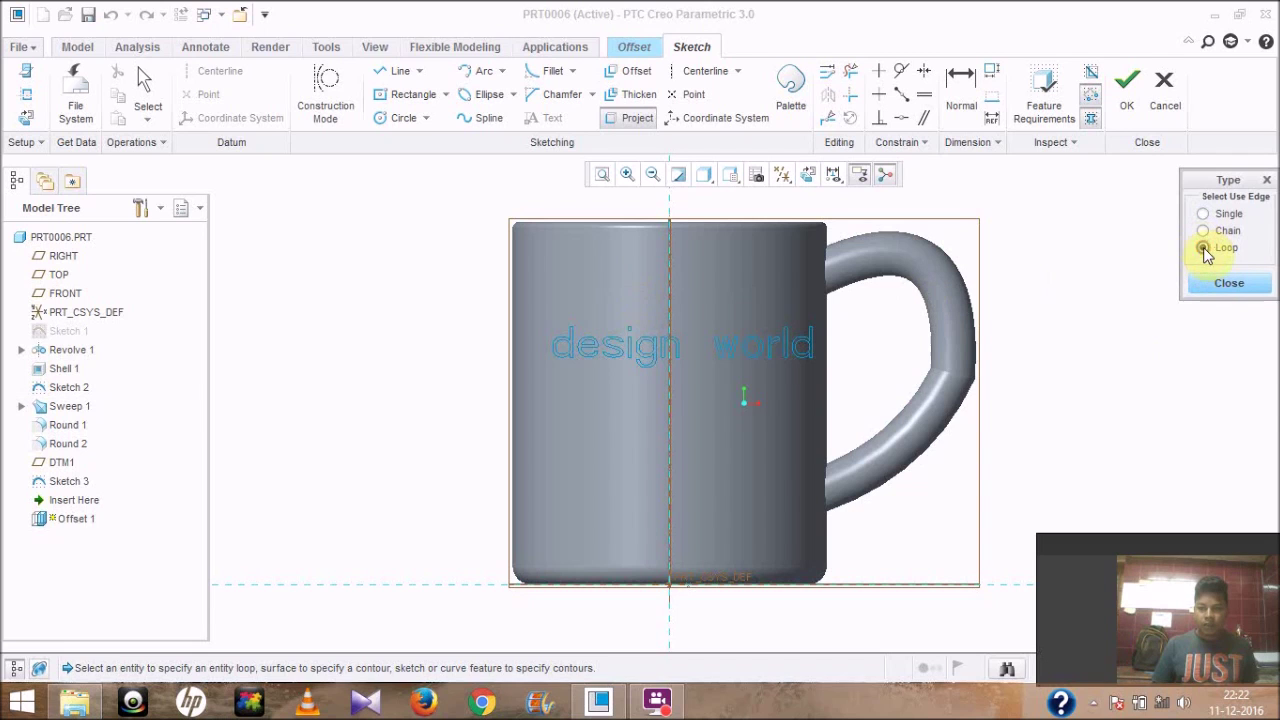
pyautogui.scroll(2, 643, 343)
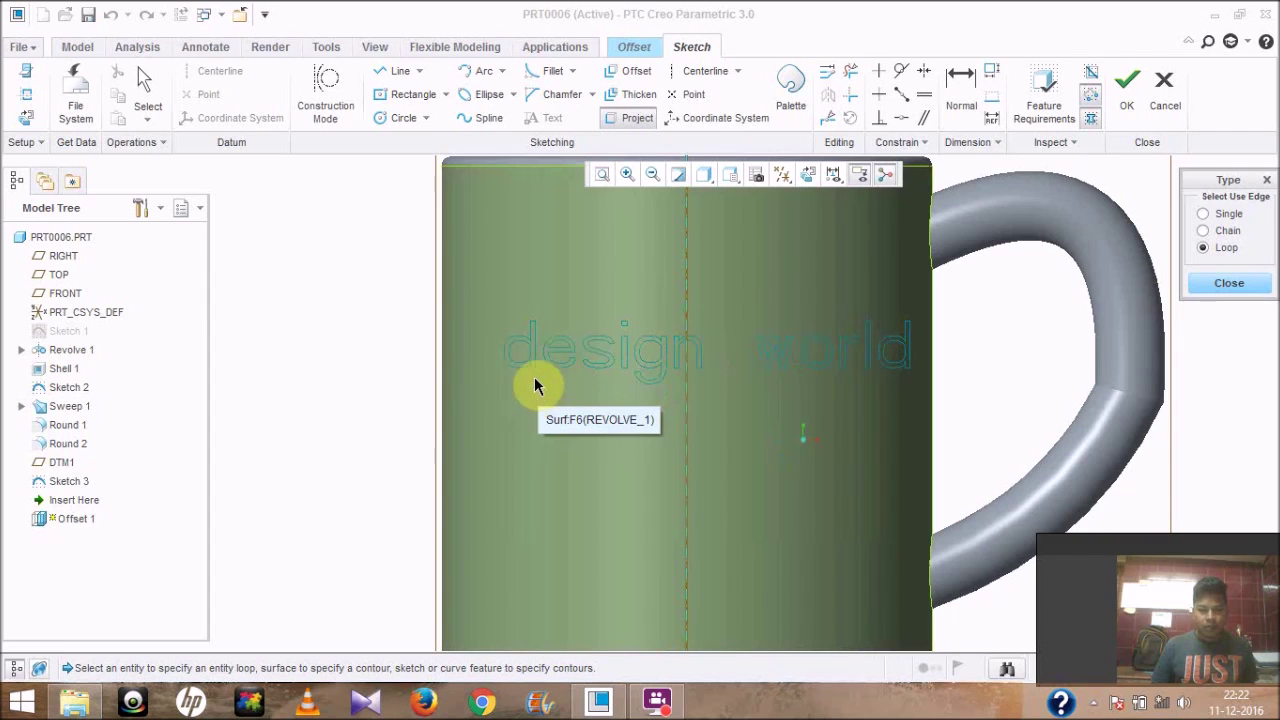
pyautogui.scroll(-2, 524, 363)
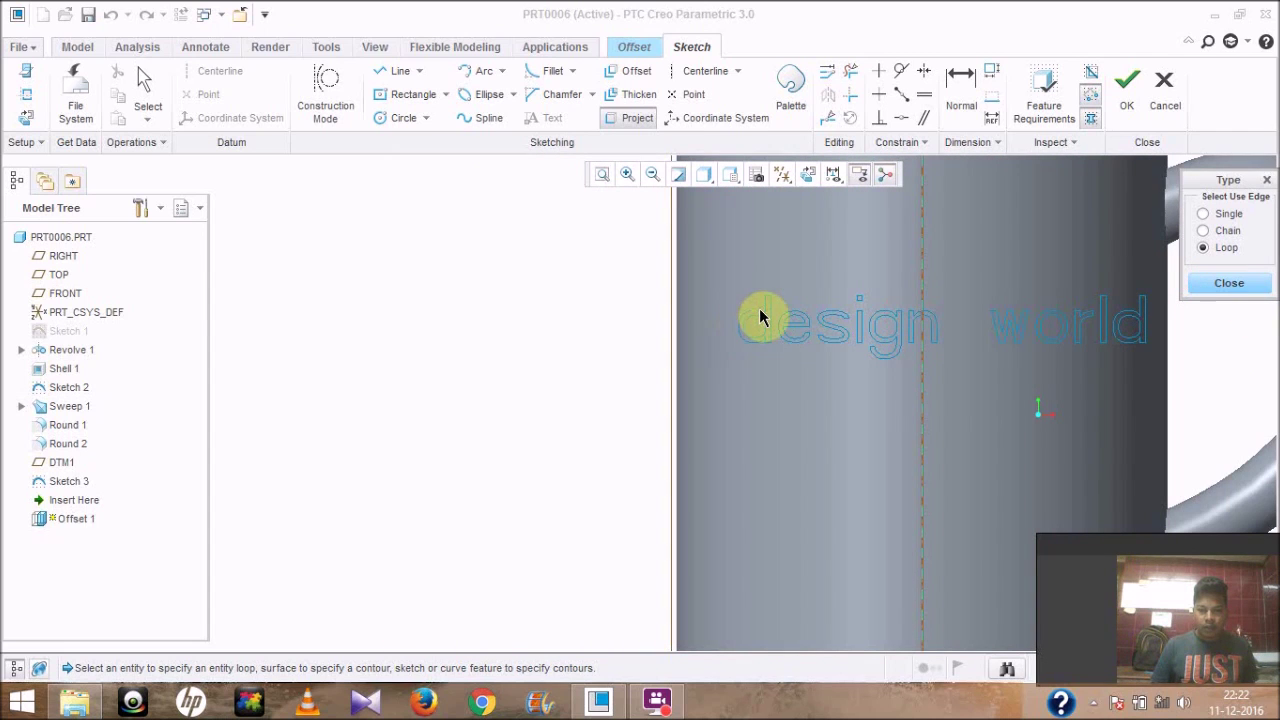
pyautogui.click(751, 317)
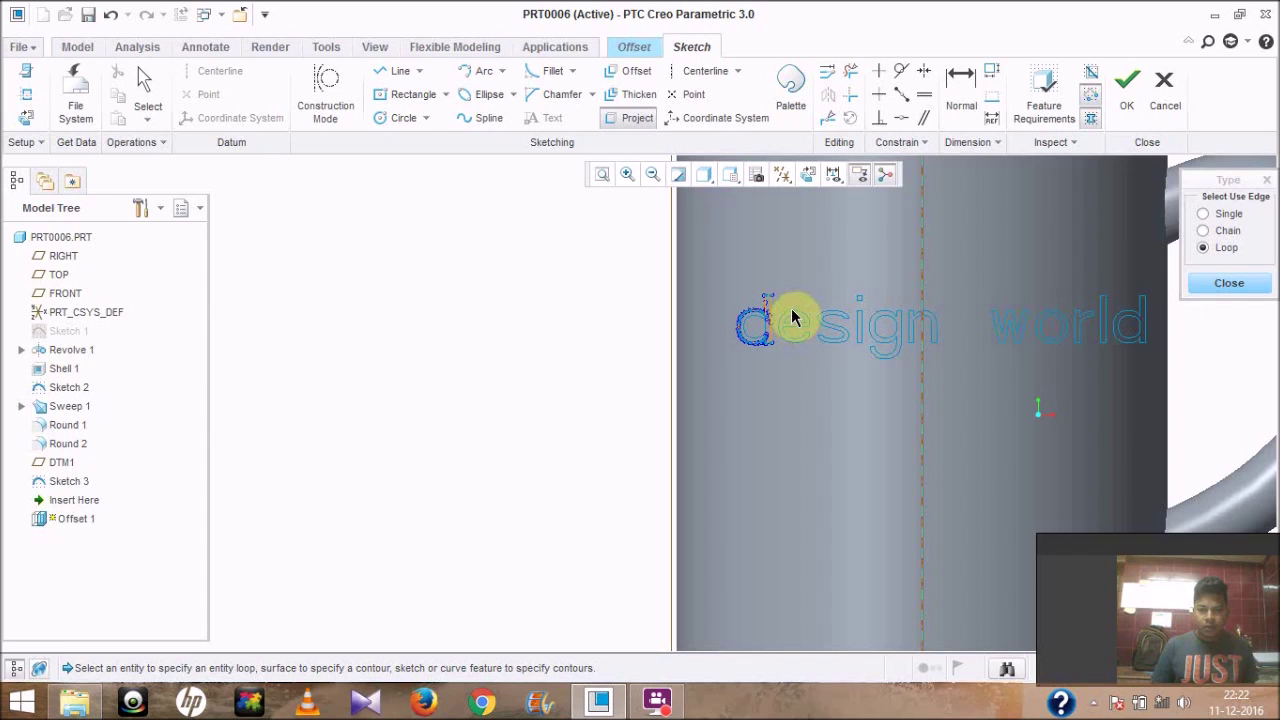
pyautogui.click(826, 316)
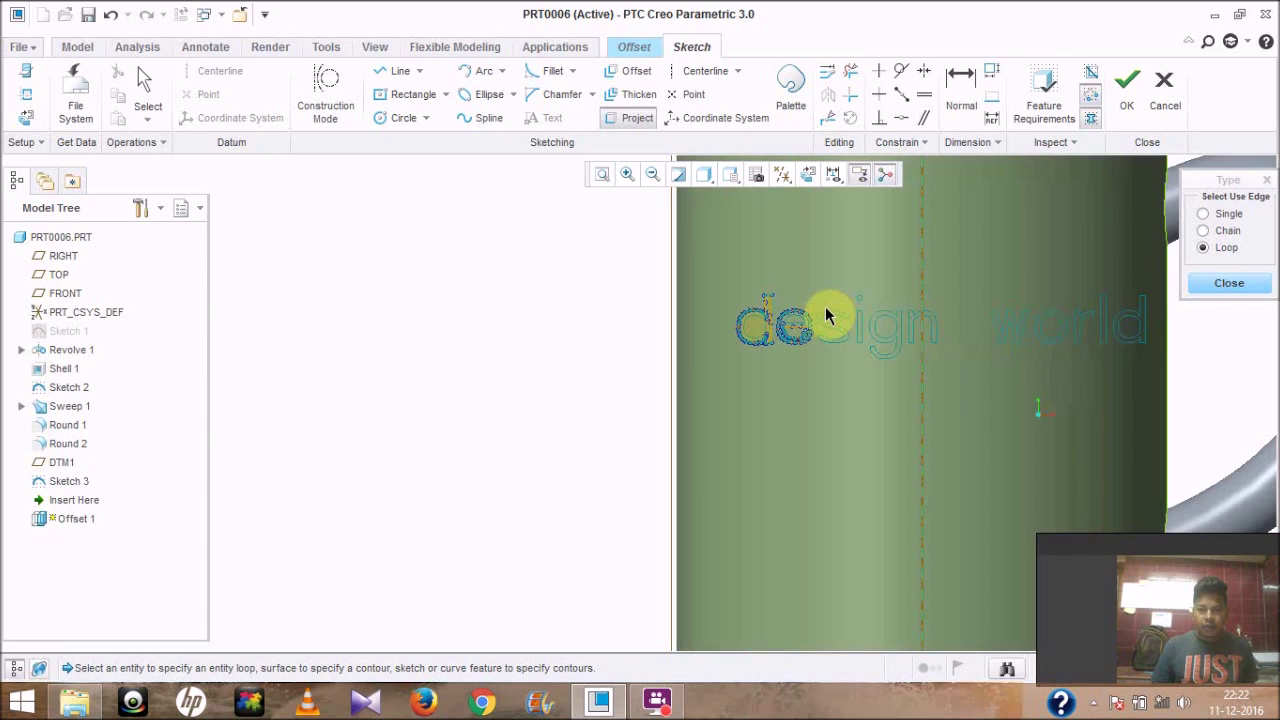
pyautogui.click(860, 318)
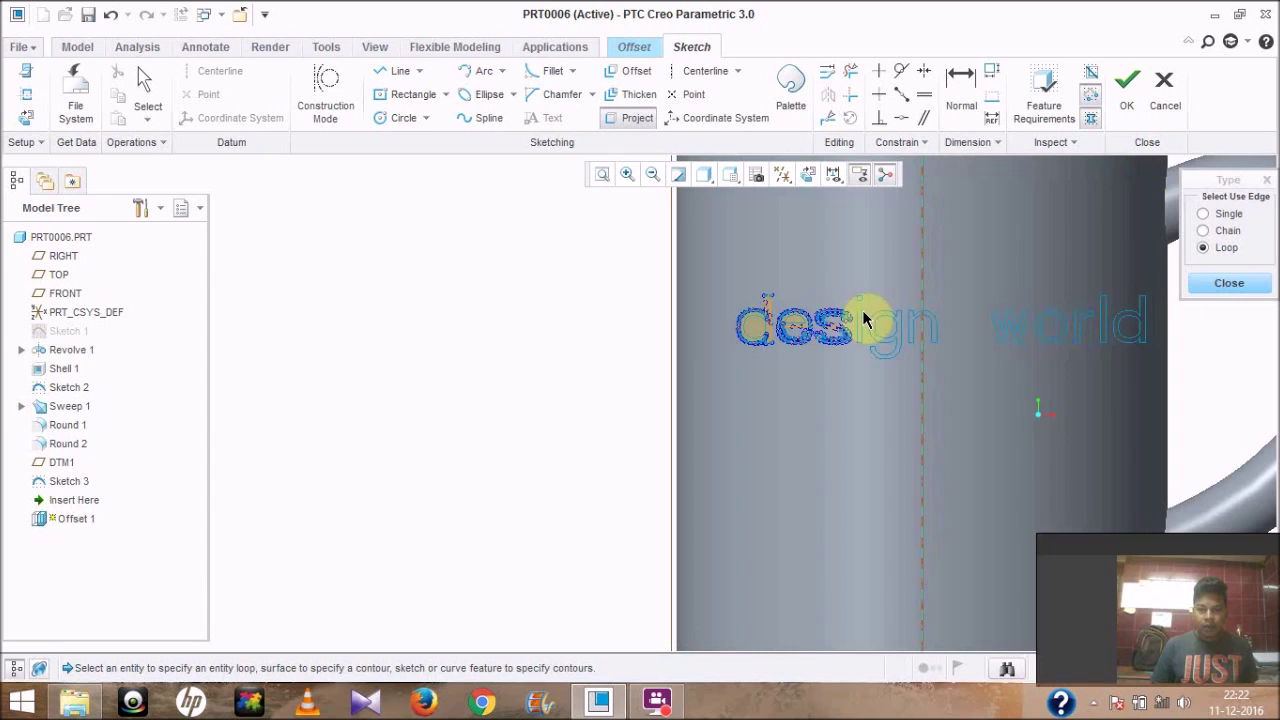
pyautogui.click(858, 305)
pyautogui.click(878, 314)
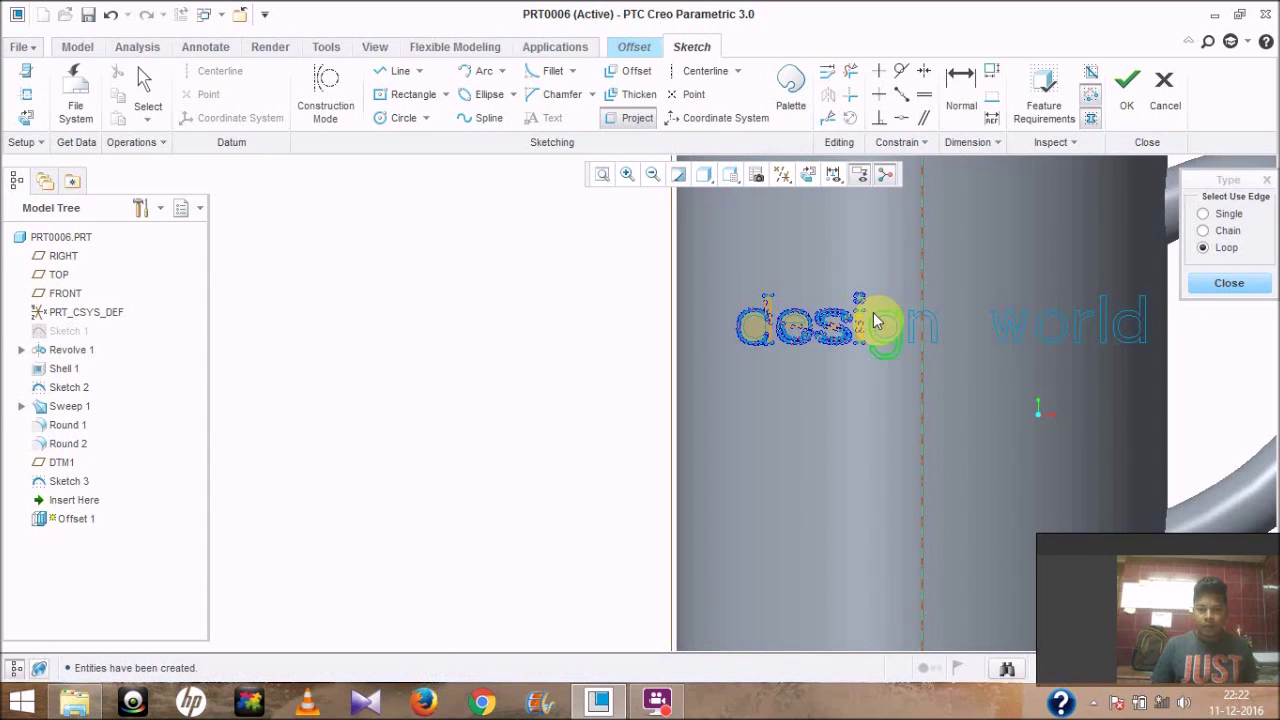
pyautogui.click(937, 328)
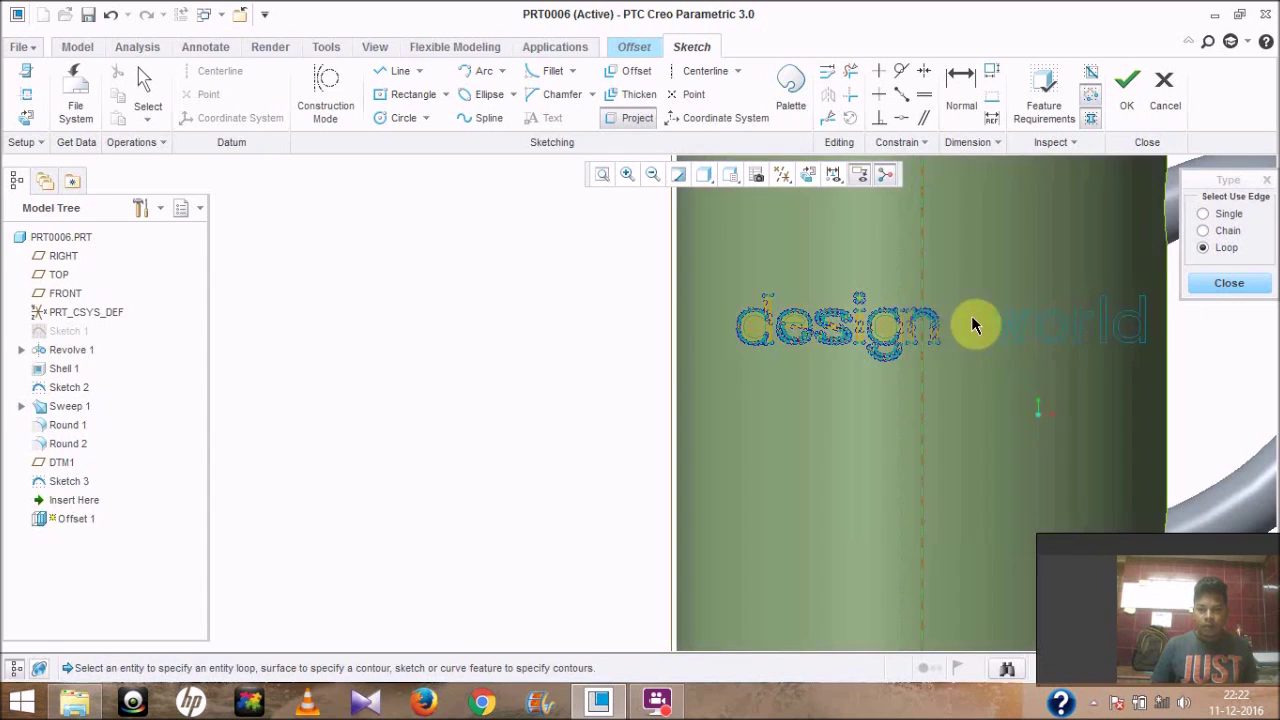
# Step: Project the letter loops of "world" into the sketch and finish the offset's section
pyautogui.click(993, 328)
pyautogui.click(1038, 328)
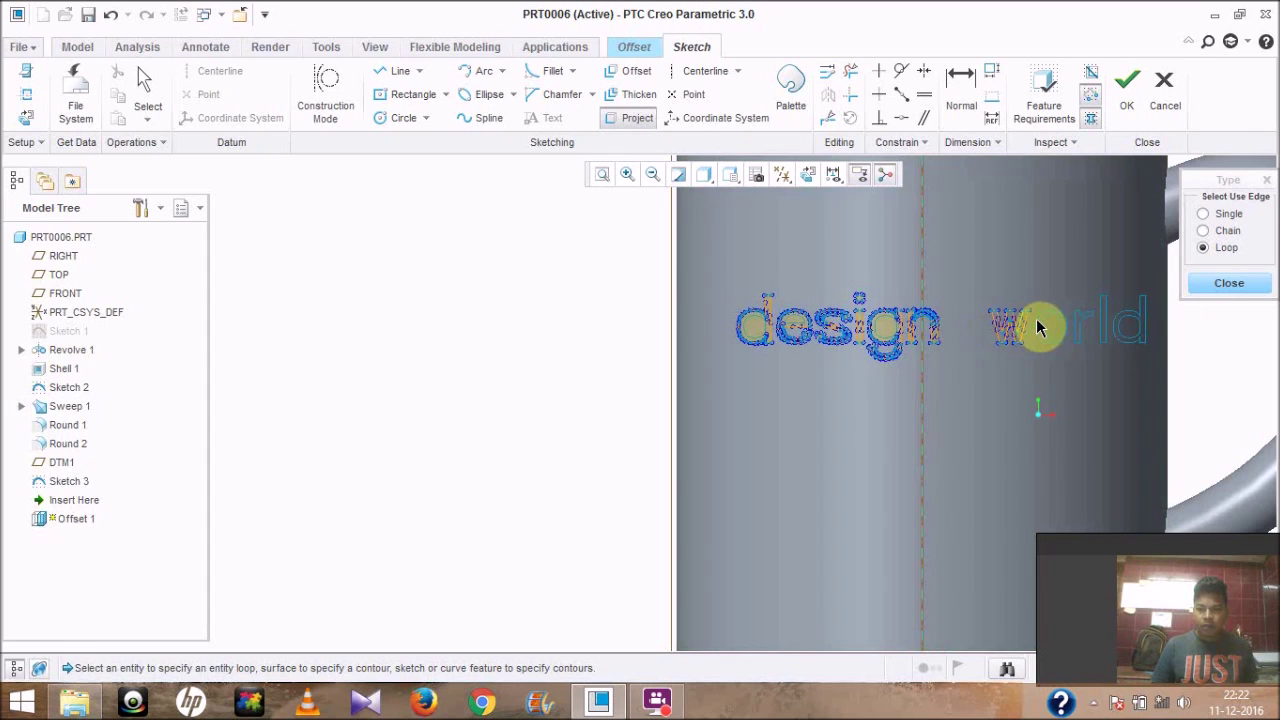
pyautogui.click(1083, 323)
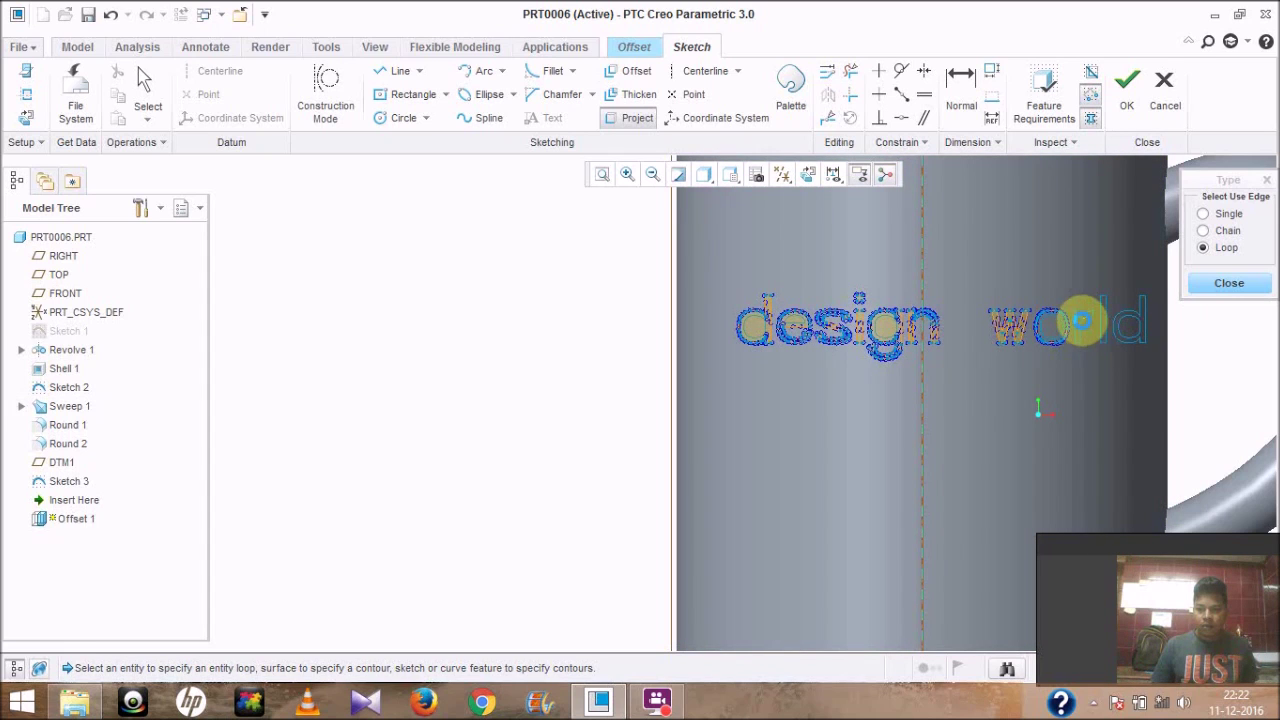
pyautogui.click(1108, 322)
pyautogui.click(1129, 320)
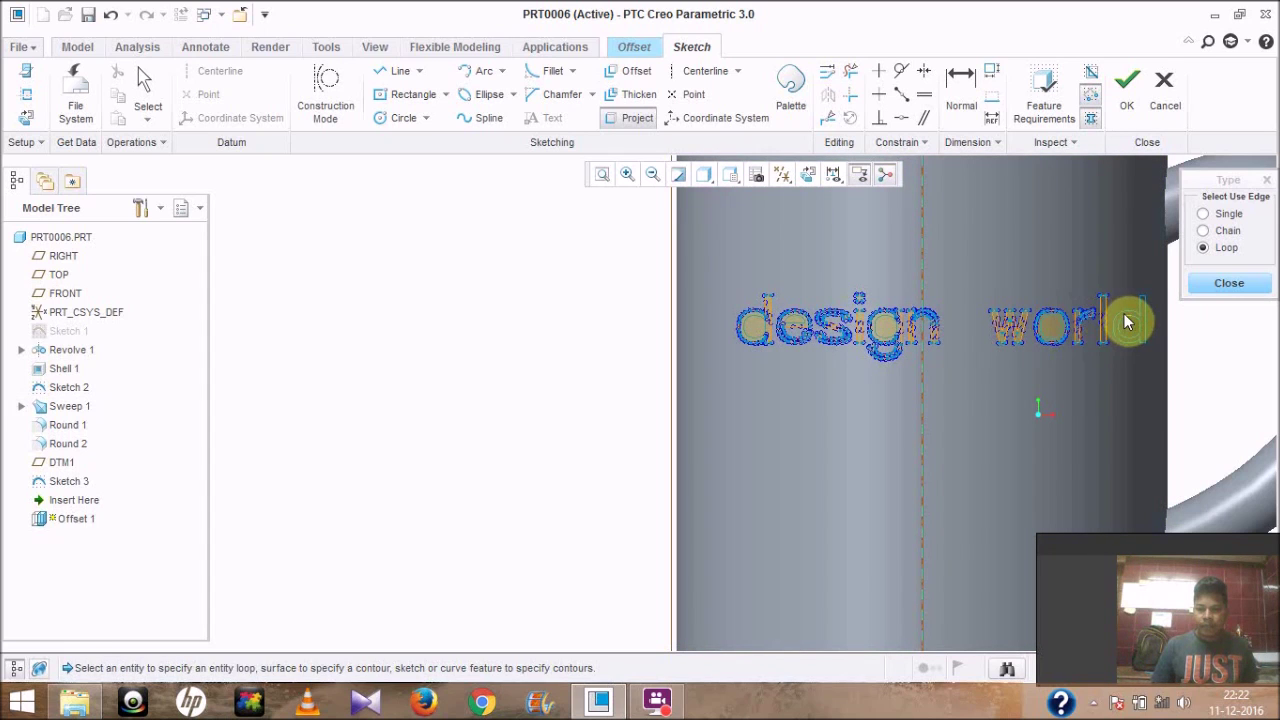
pyautogui.click(1140, 312)
pyautogui.scroll(-2, 934, 357)
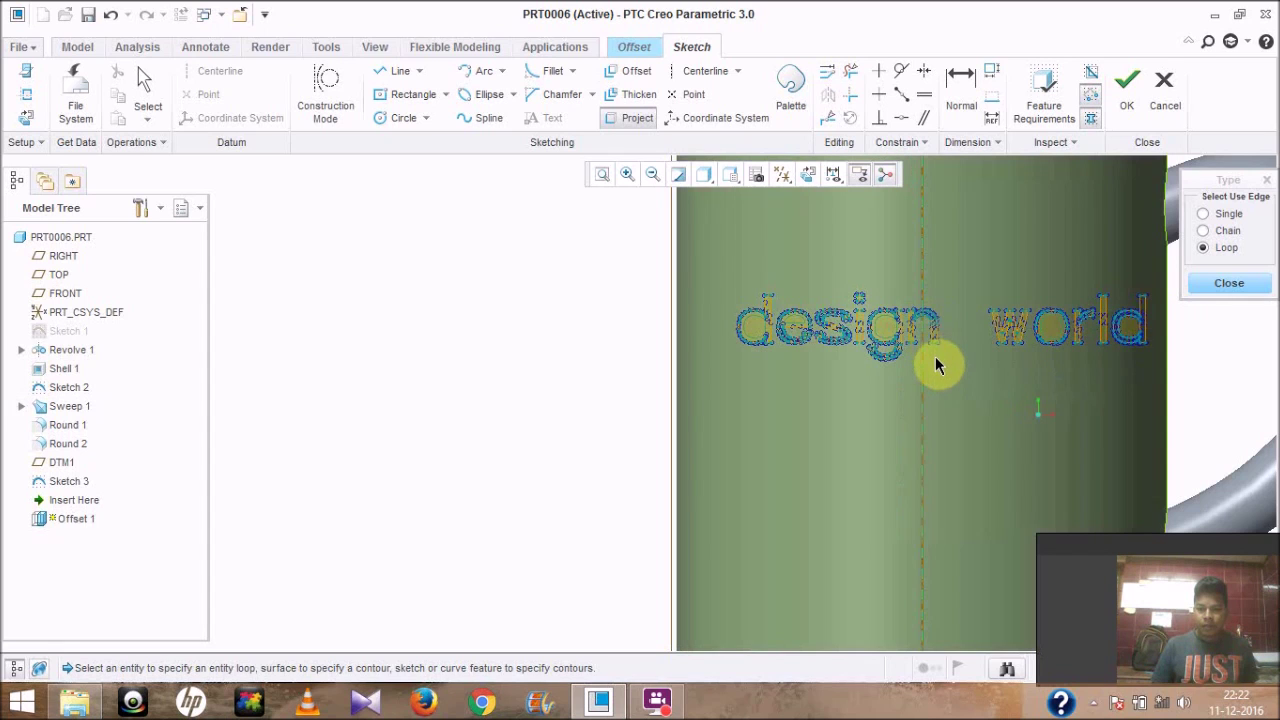
pyautogui.scroll(1, 888, 340)
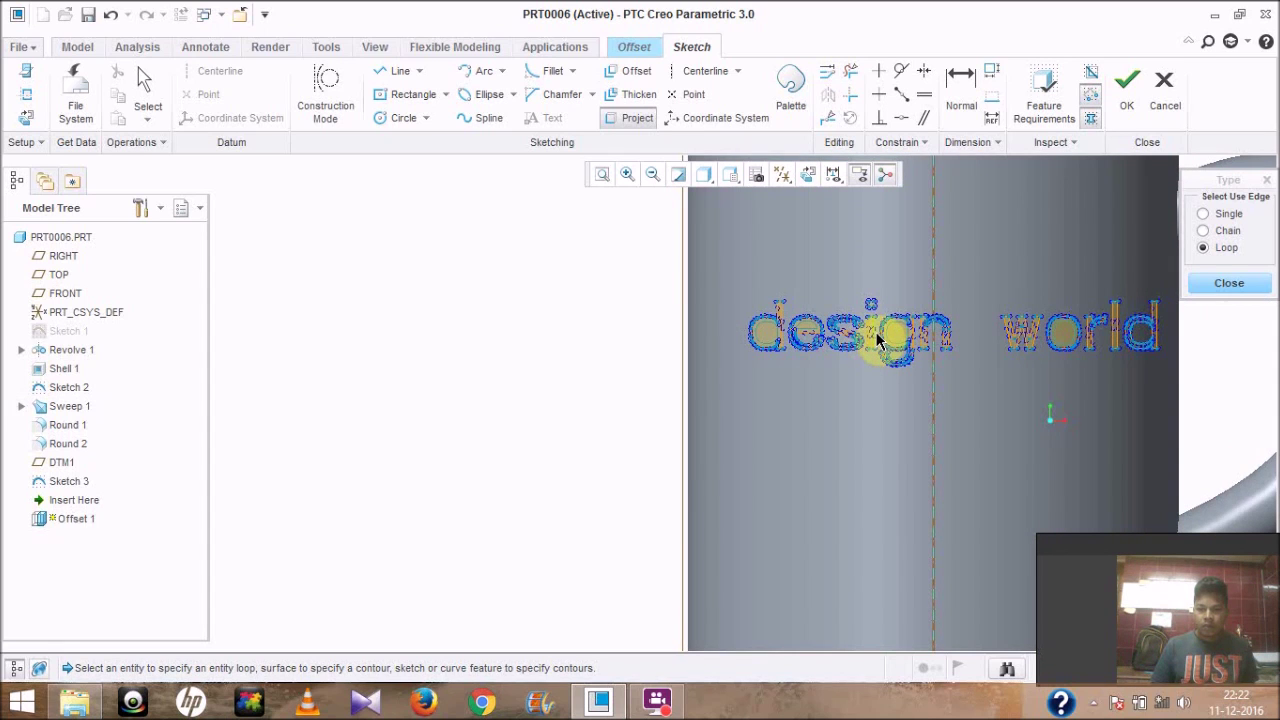
pyautogui.click(1130, 95)
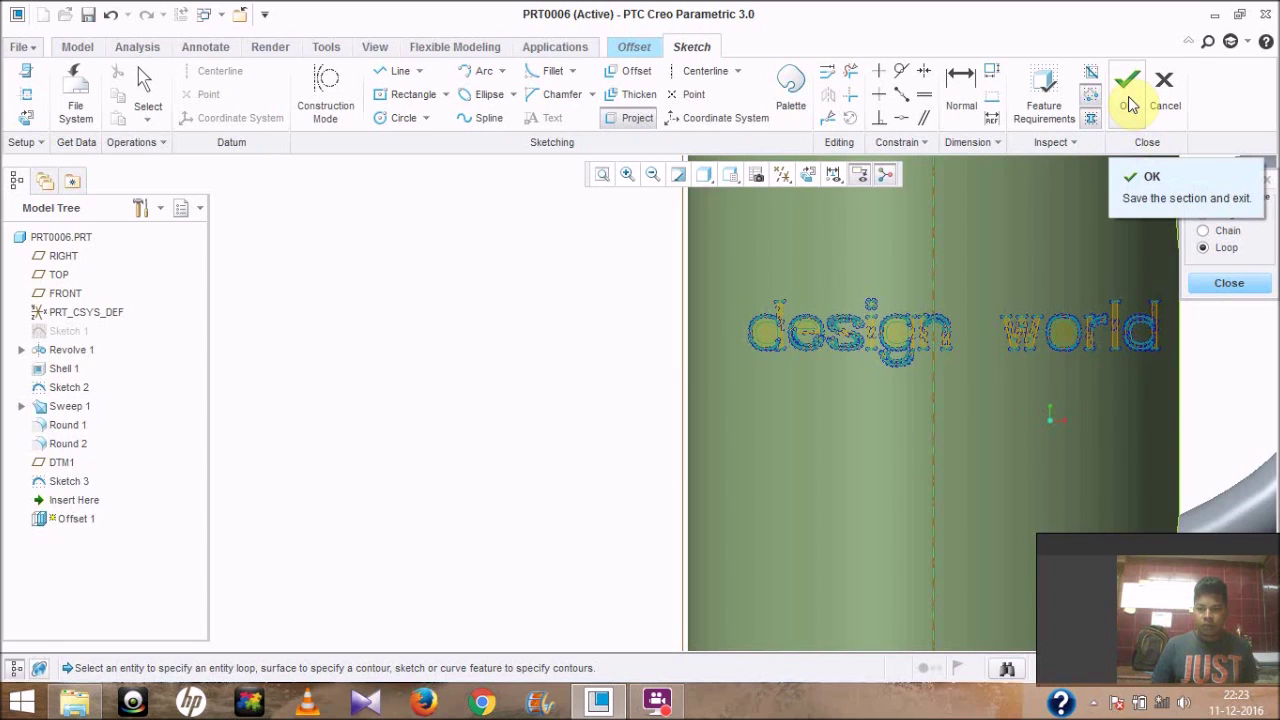
pyautogui.click(1128, 91)
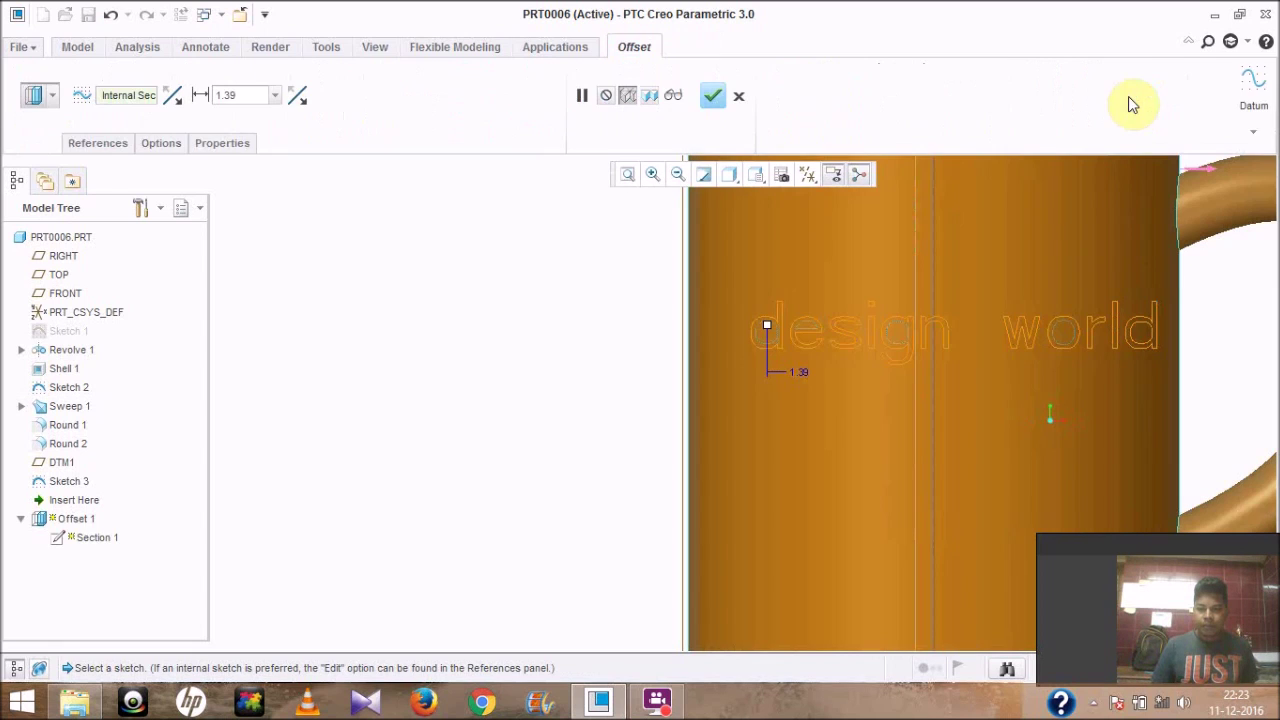
# Step: Set the offset distance to 5 and complete the Offset feature for the lettering
pyautogui.doubleClick(220, 95)
pyautogui.press('BackSpace')
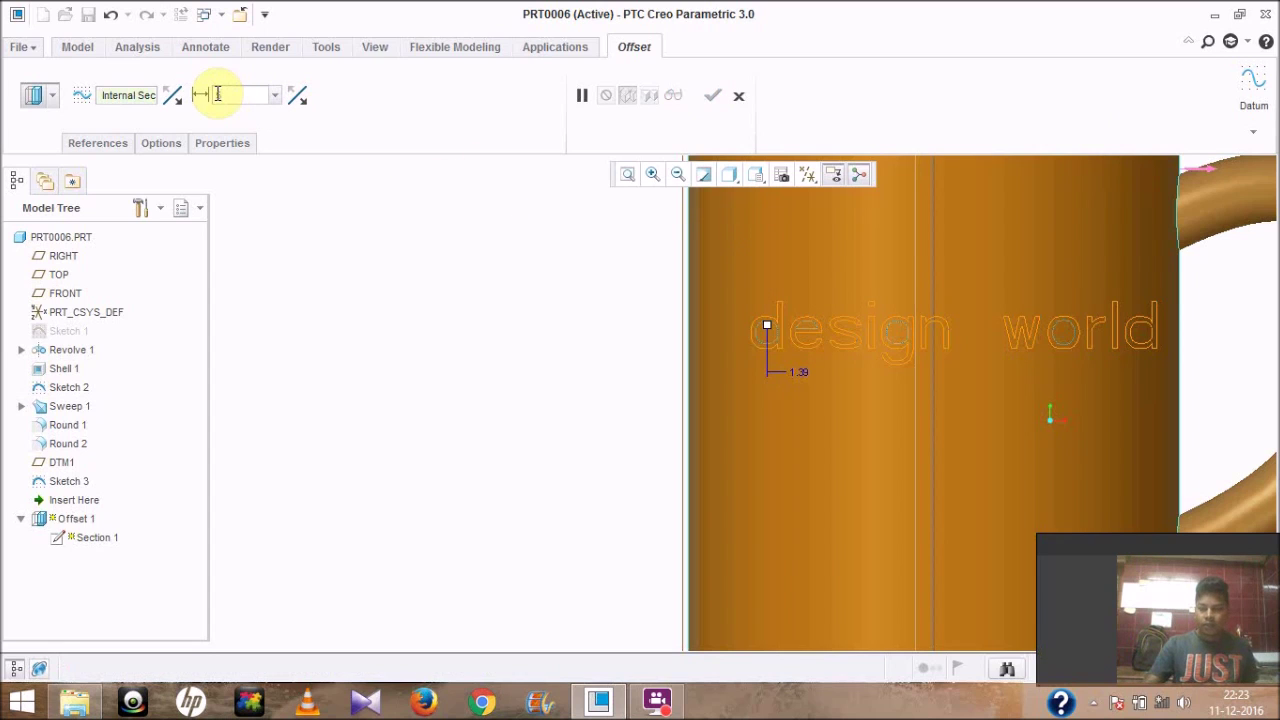
pyautogui.write('5')
pyautogui.press('Return')
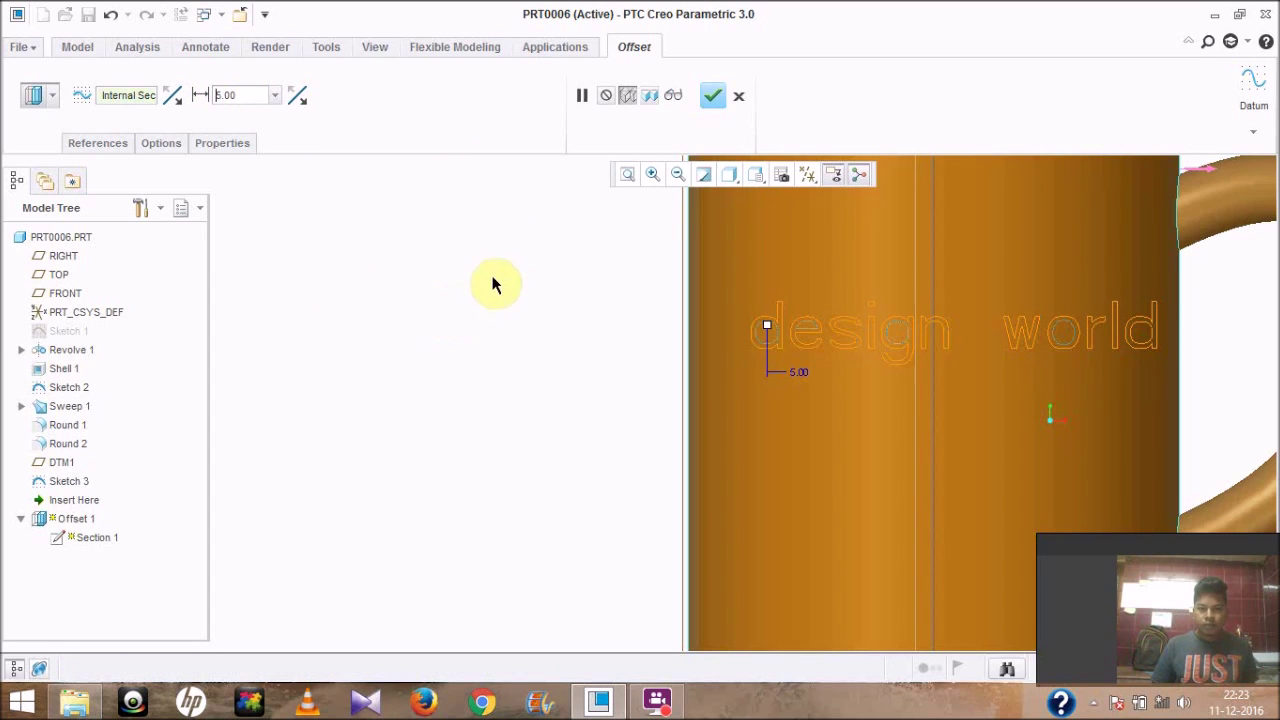
pyautogui.click(710, 96)
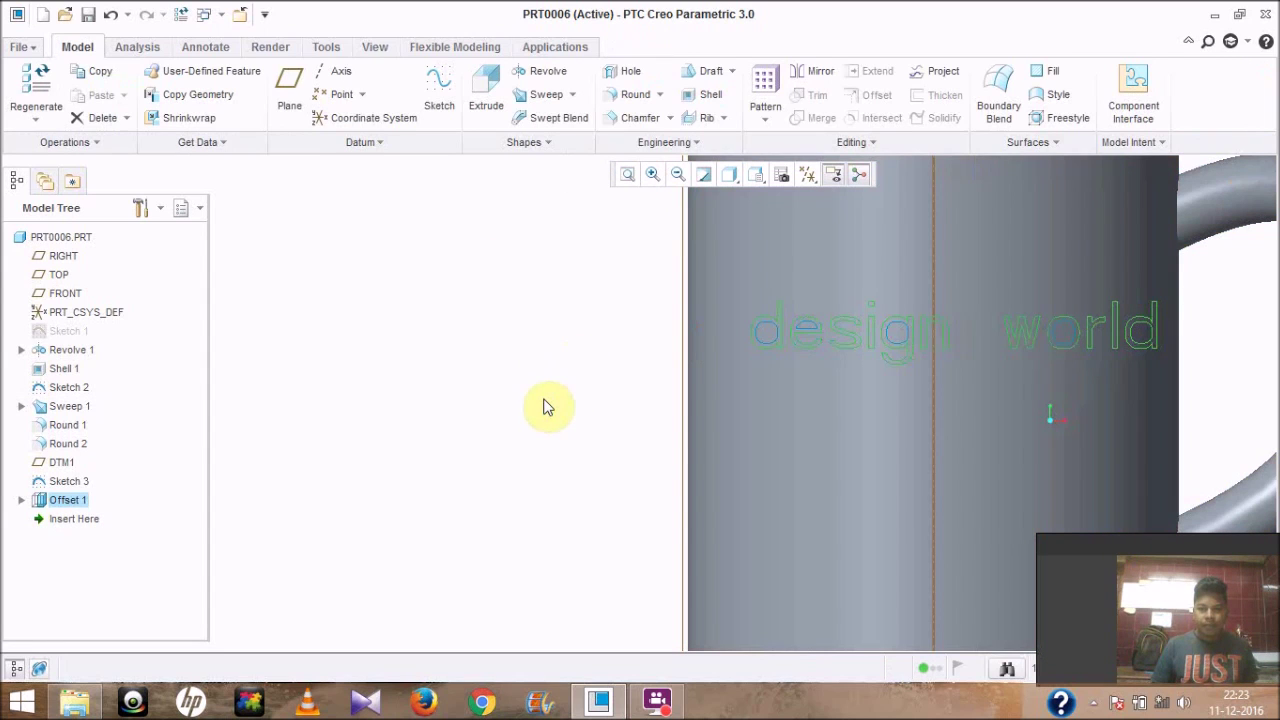
# Step: Hide the flat "design world" text sketch in front of the mug
pyautogui.moveTo(543, 407)
pyautogui.mouseDown(button='middle')
pyautogui.moveTo(526, 377)
pyautogui.moveTo(543, 366)
pyautogui.moveTo(487, 387)
pyautogui.moveTo(529, 409)
pyautogui.moveTo(529, 423)
pyautogui.moveTo(489, 420)
pyautogui.moveTo(535, 425)
pyautogui.moveTo(517, 423)
pyautogui.moveTo(531, 437)
pyautogui.moveTo(560, 420)
pyautogui.mouseUp(button='middle')
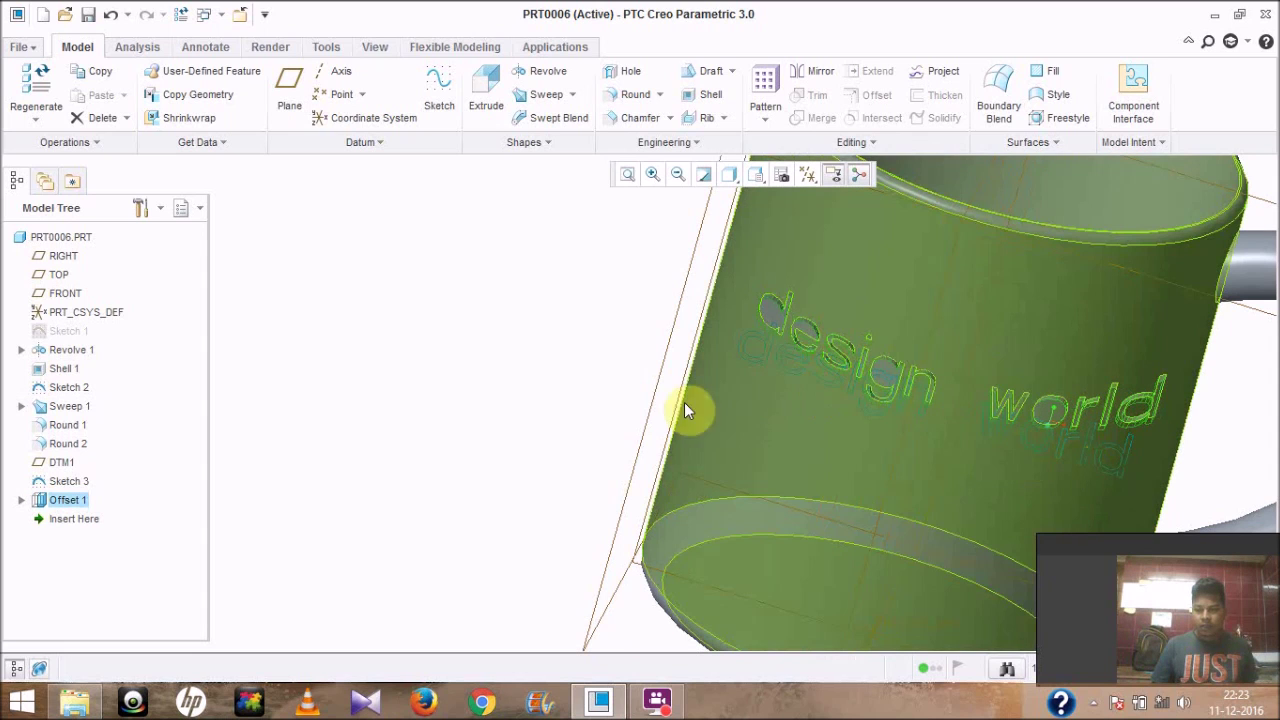
pyautogui.moveTo(379, 302); pyautogui.dragTo(432, 410, button='middle')
pyautogui.moveTo(518, 445); pyautogui.dragTo(563, 429, button='middle')
pyautogui.scroll(3, 489, 329)
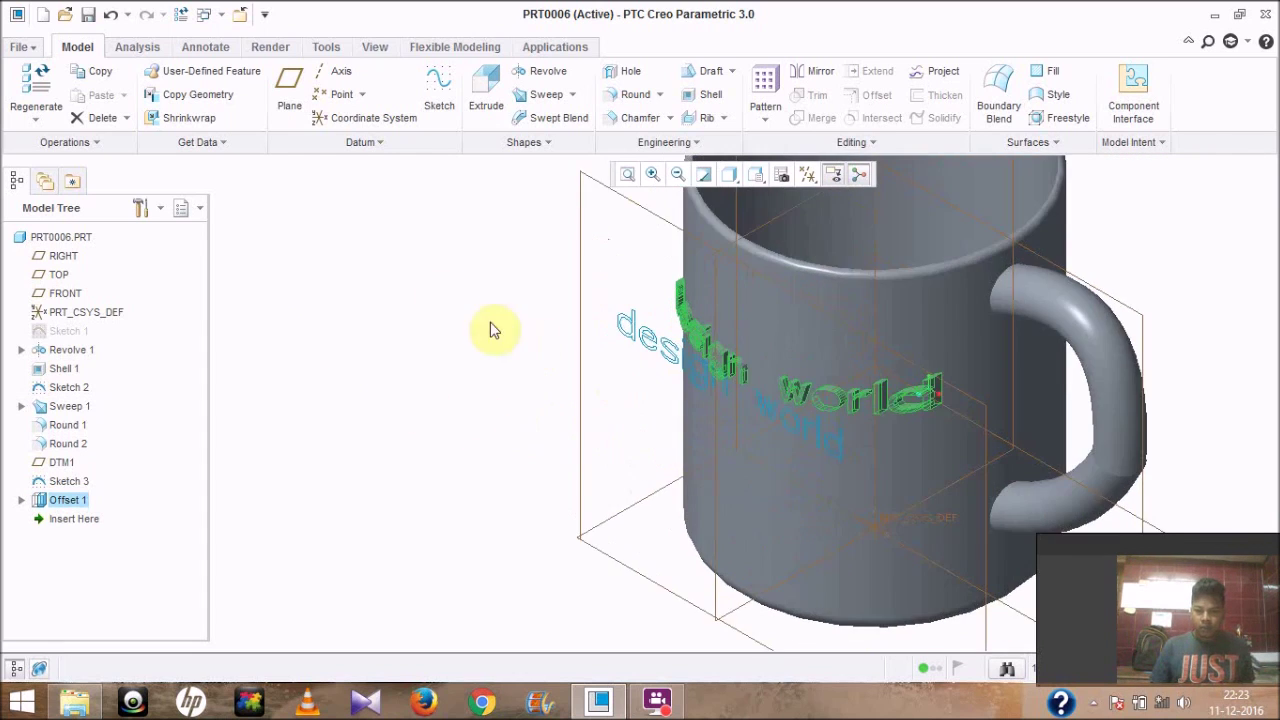
pyautogui.rightClick(650, 348)
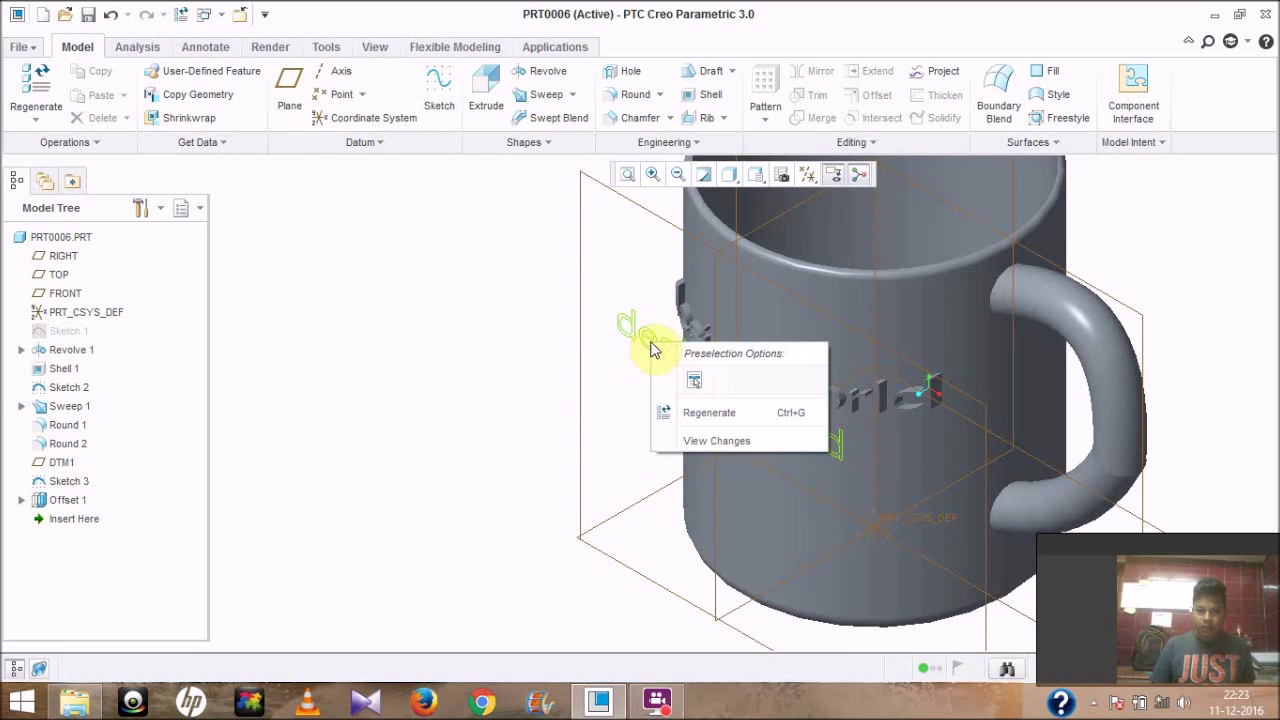
pyautogui.click(607, 352)
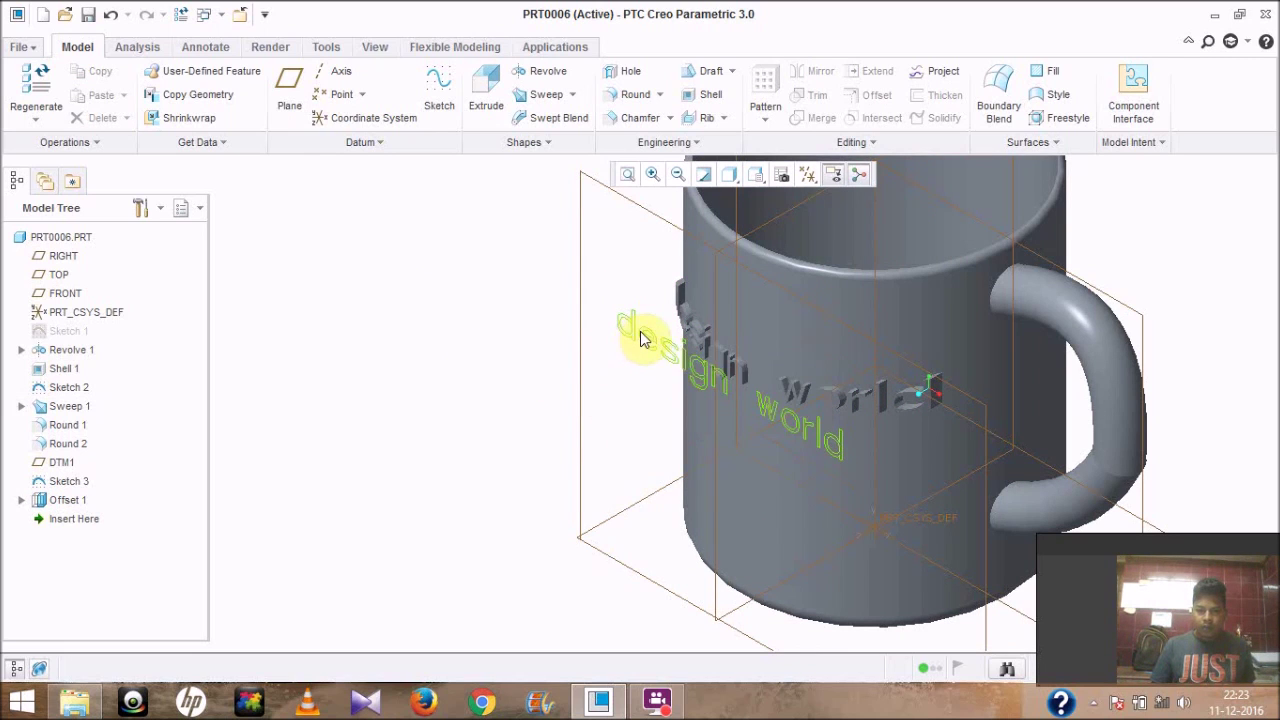
pyautogui.click(640, 331)
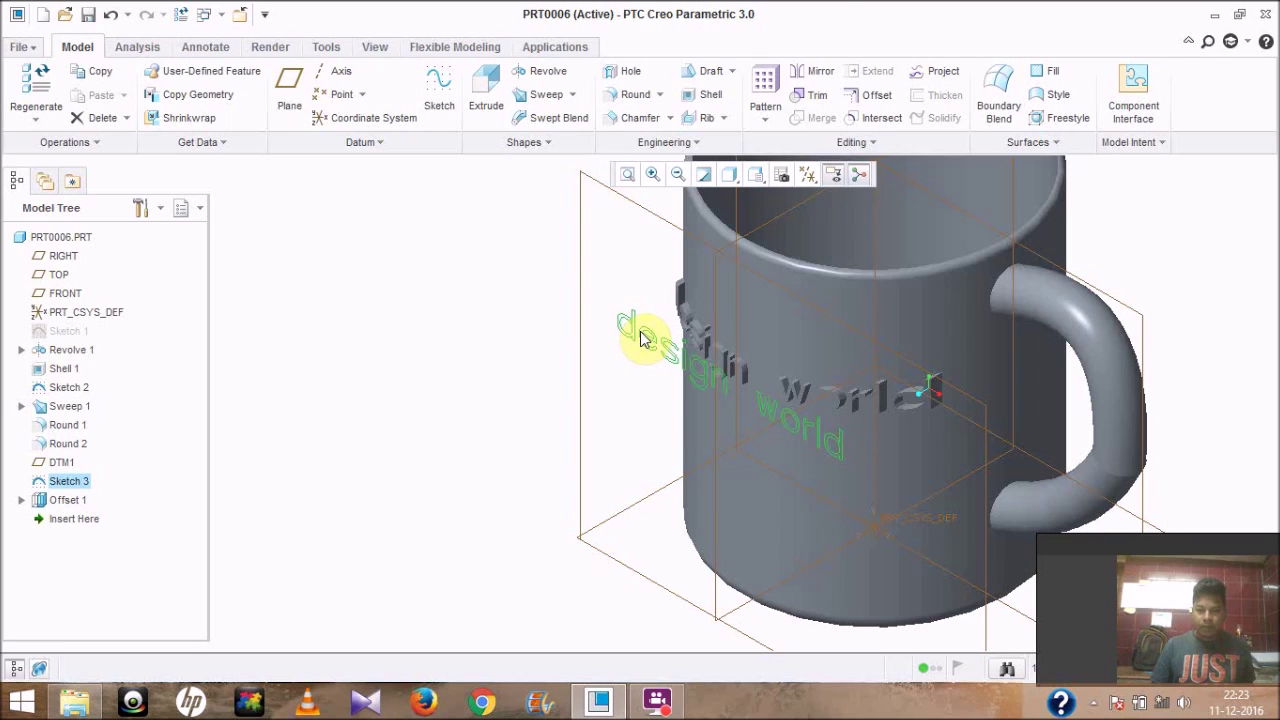
pyautogui.rightClick(643, 338)
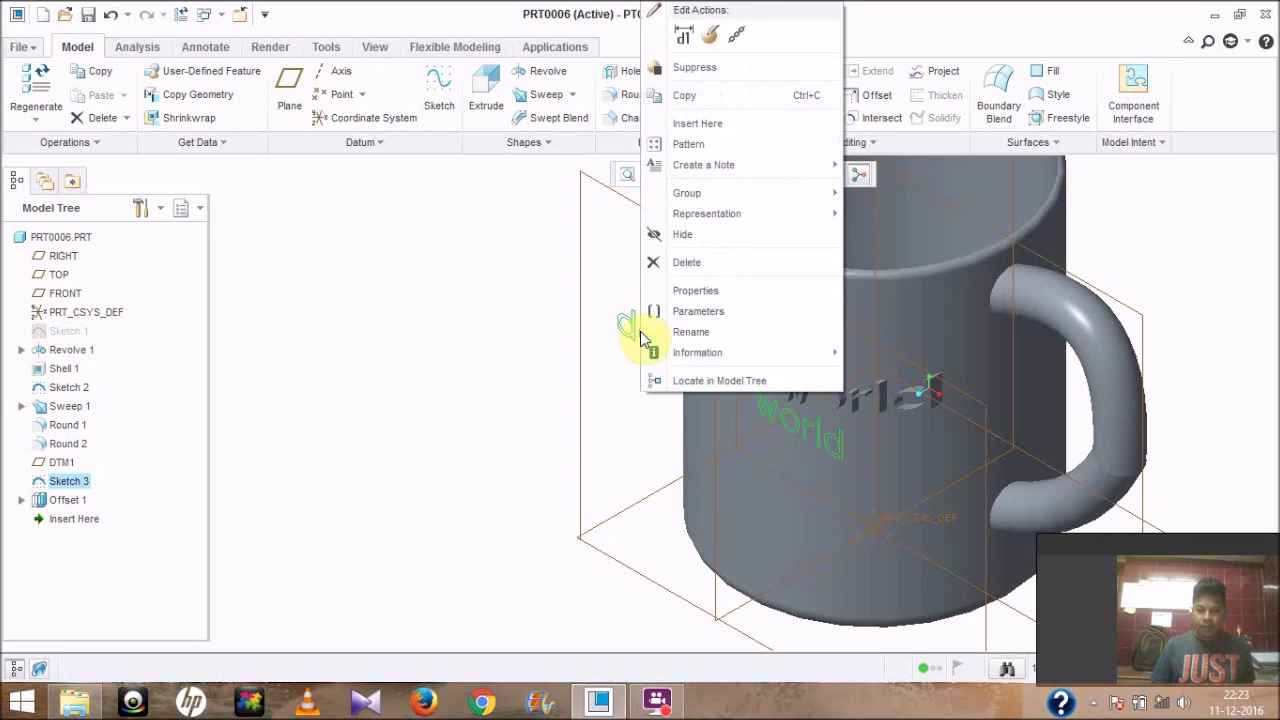
pyautogui.click(677, 238)
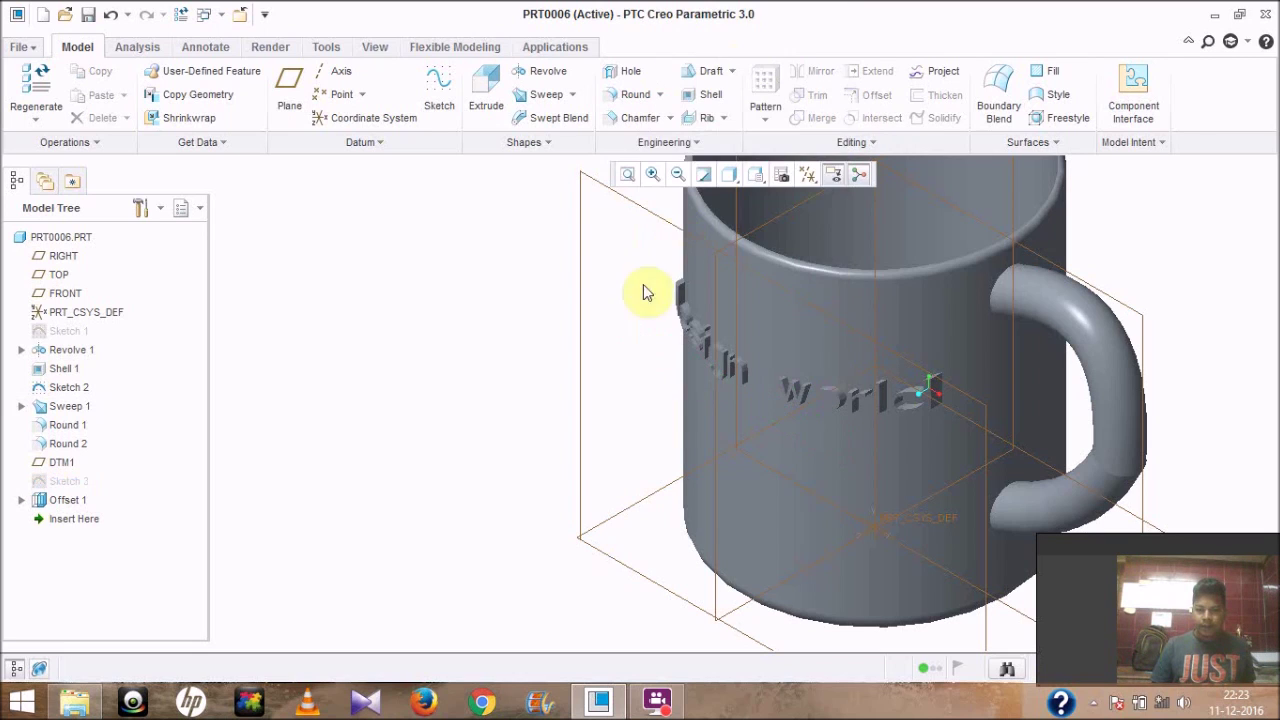
# Step: Hide the DTM1 datum plane and view the lettering on the mug's wall
pyautogui.click(584, 316)
pyautogui.rightClick(584, 322)
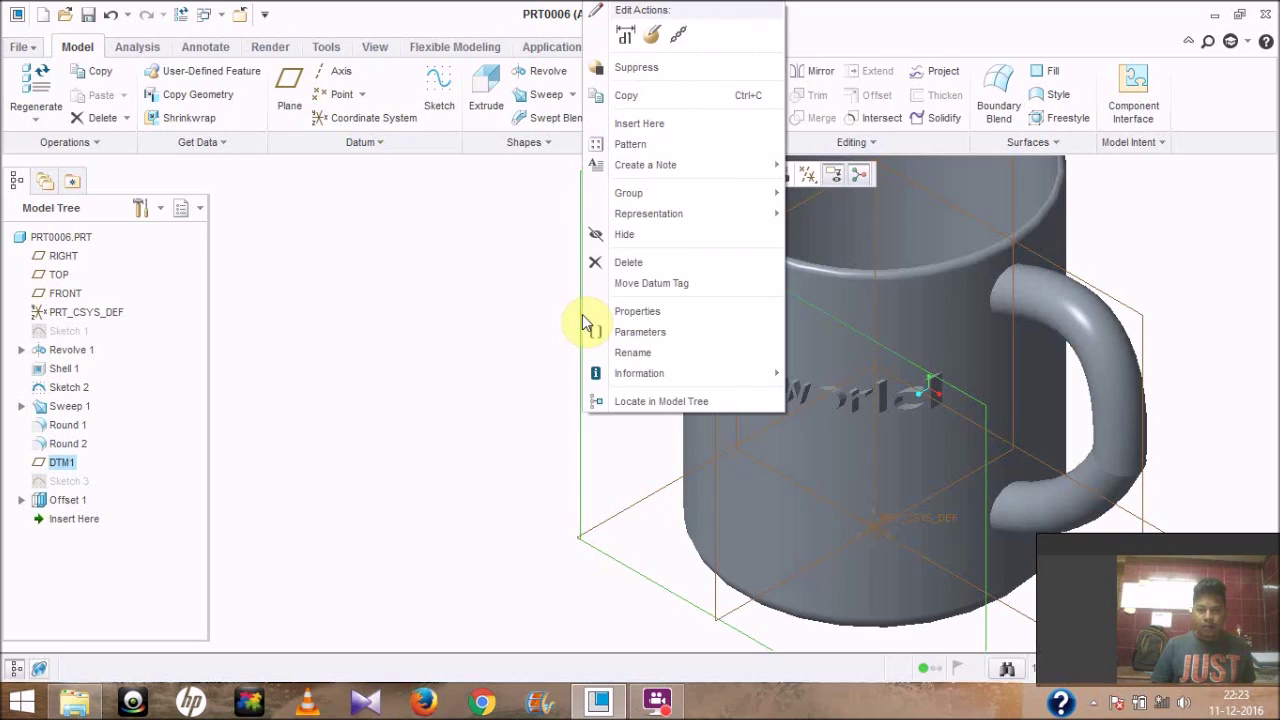
pyautogui.click(592, 240)
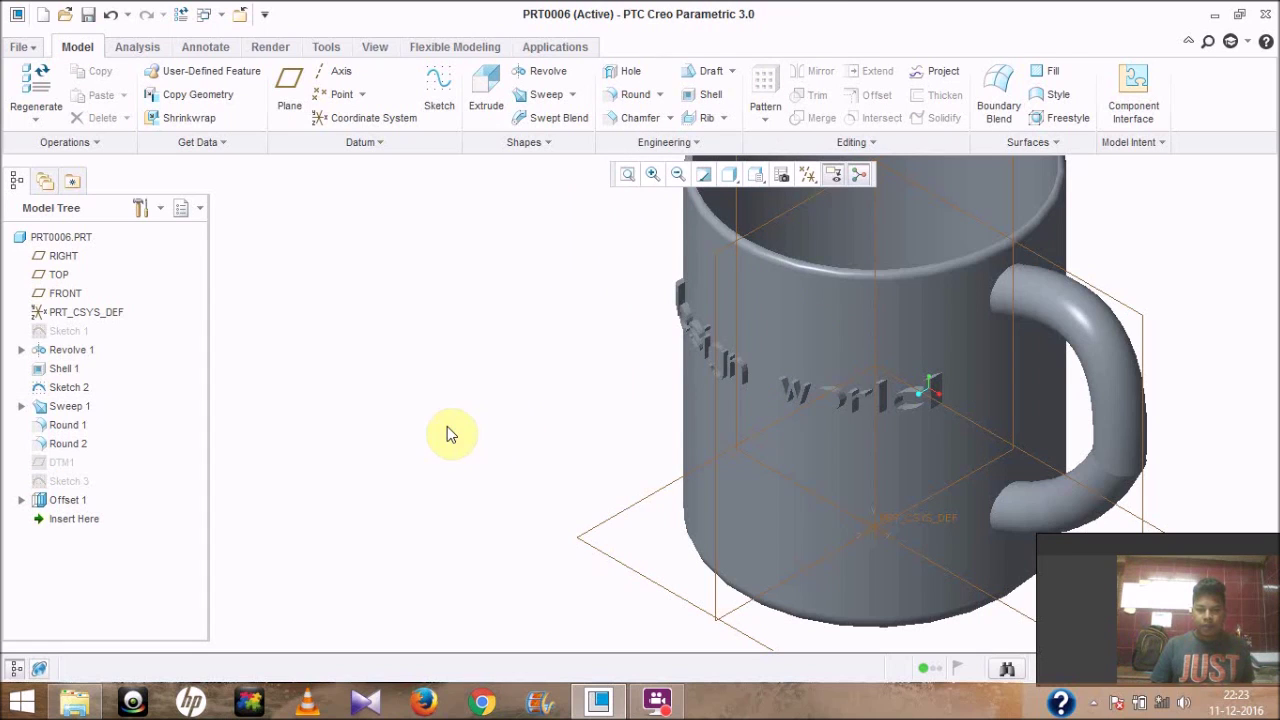
pyautogui.moveTo(491, 454); pyautogui.dragTo(512, 435, button='middle')
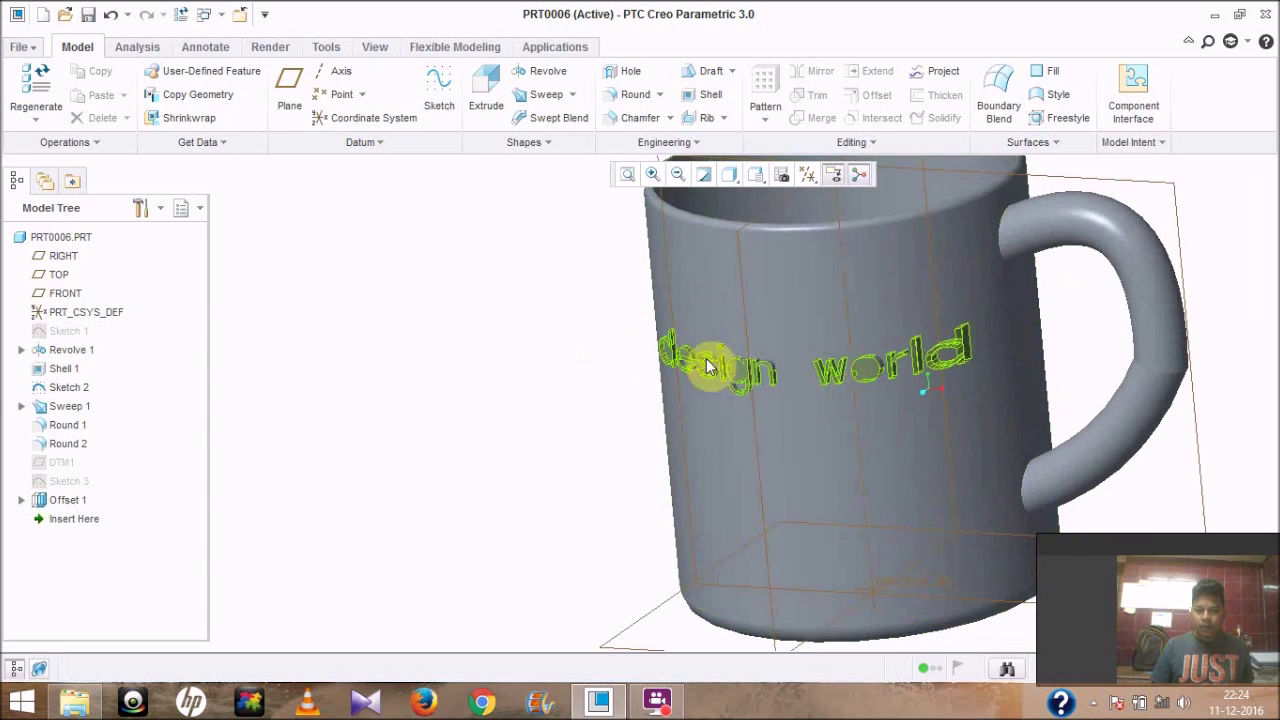
# Step: Apply the red appearance to both halves of the mug's outer wall, leaving the lettering and rim uncoloured
pyautogui.click(760, 381)
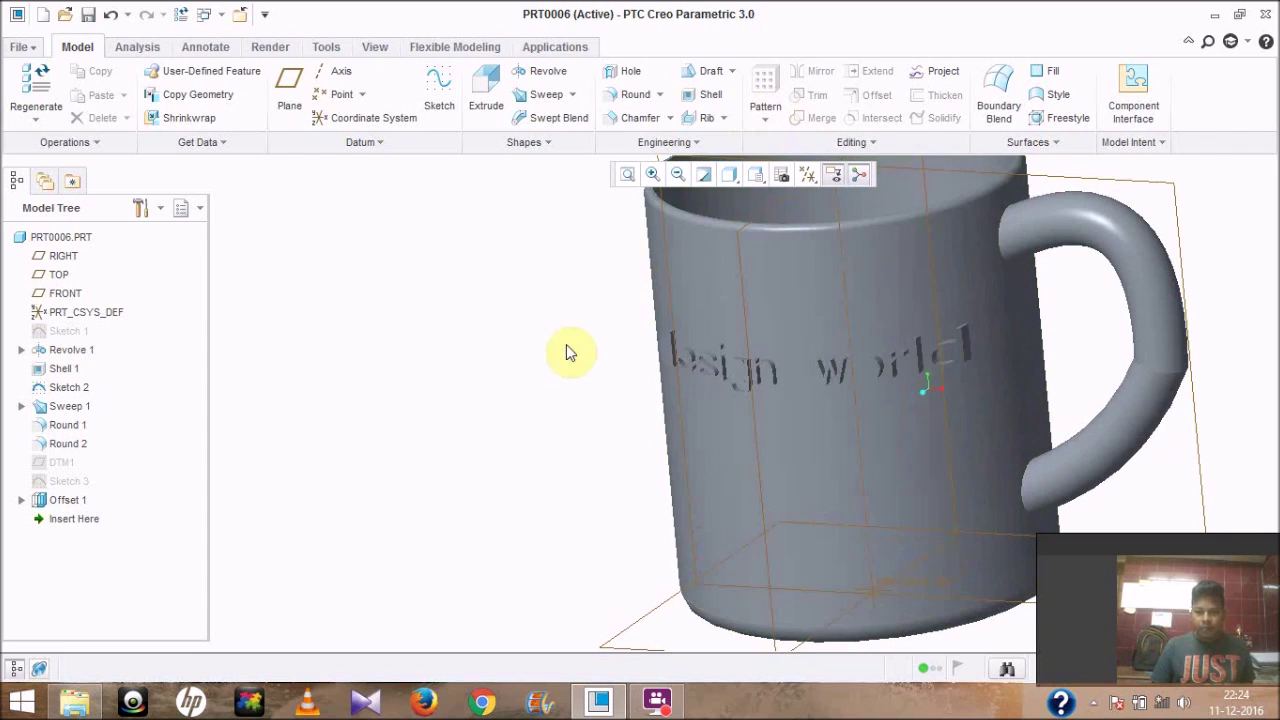
pyautogui.hotkey('ctrl', 'd')
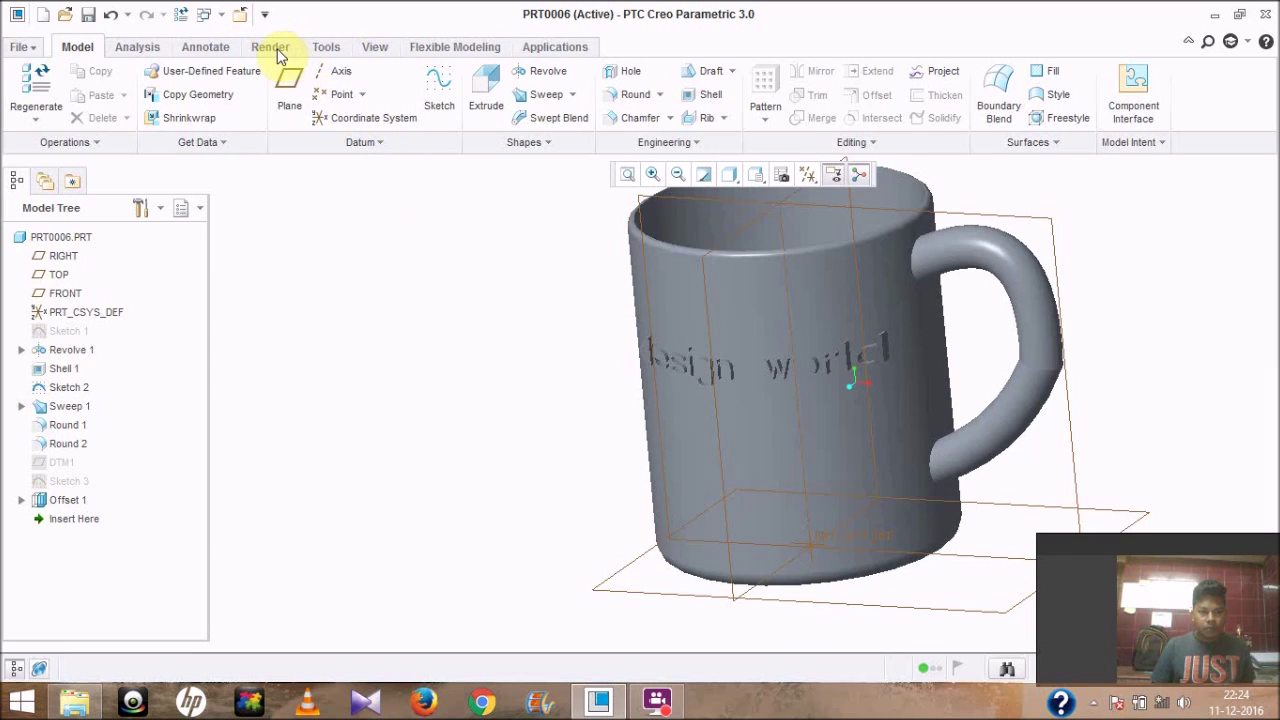
pyautogui.click(214, 45)
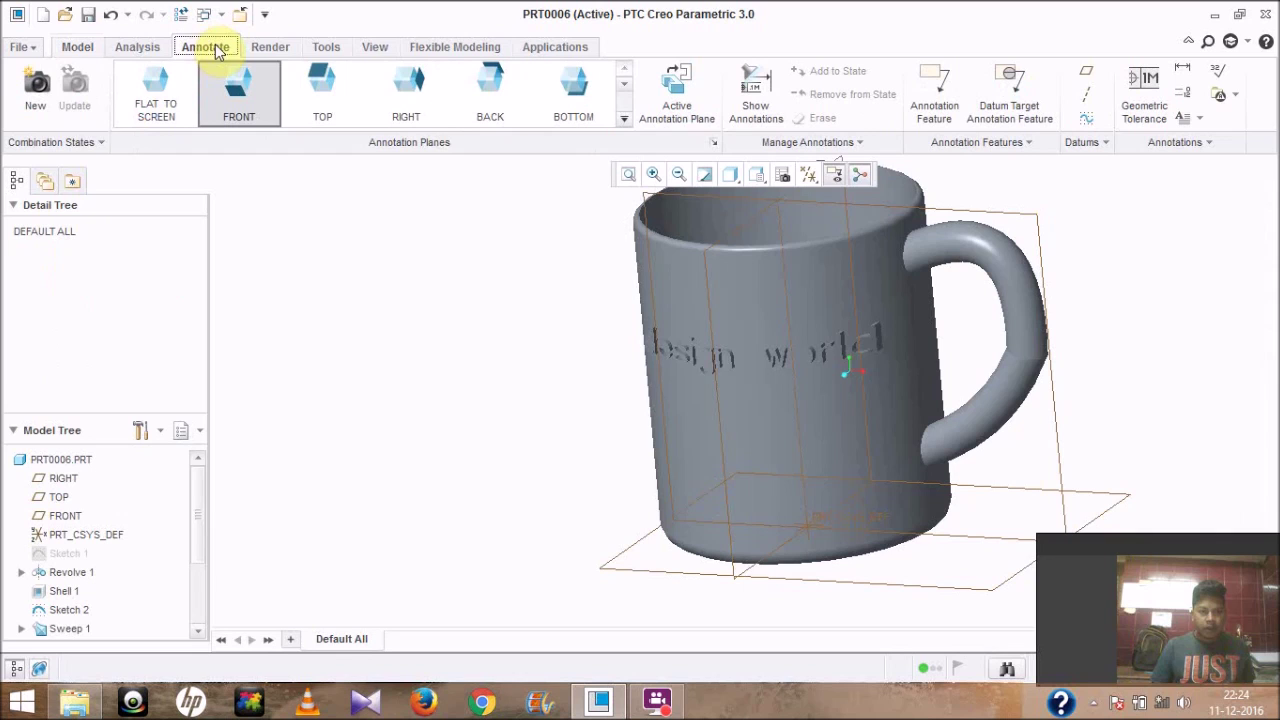
pyautogui.click(270, 47)
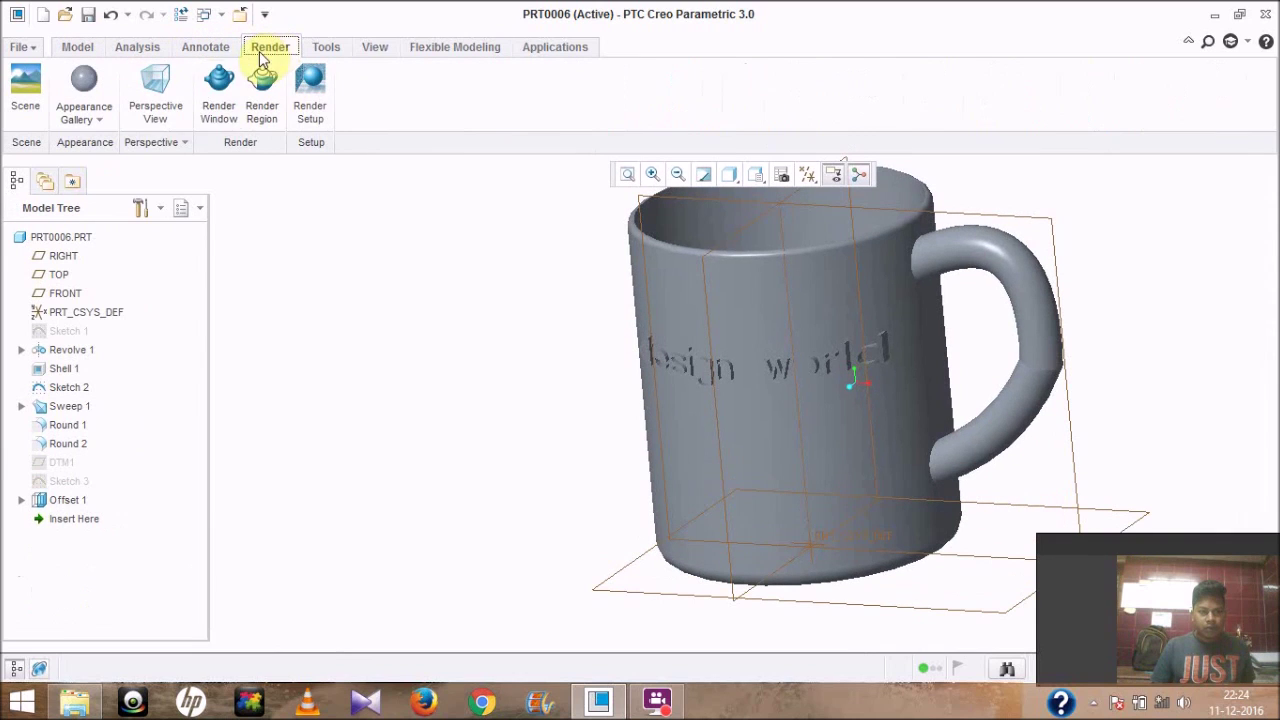
pyautogui.click(98, 120)
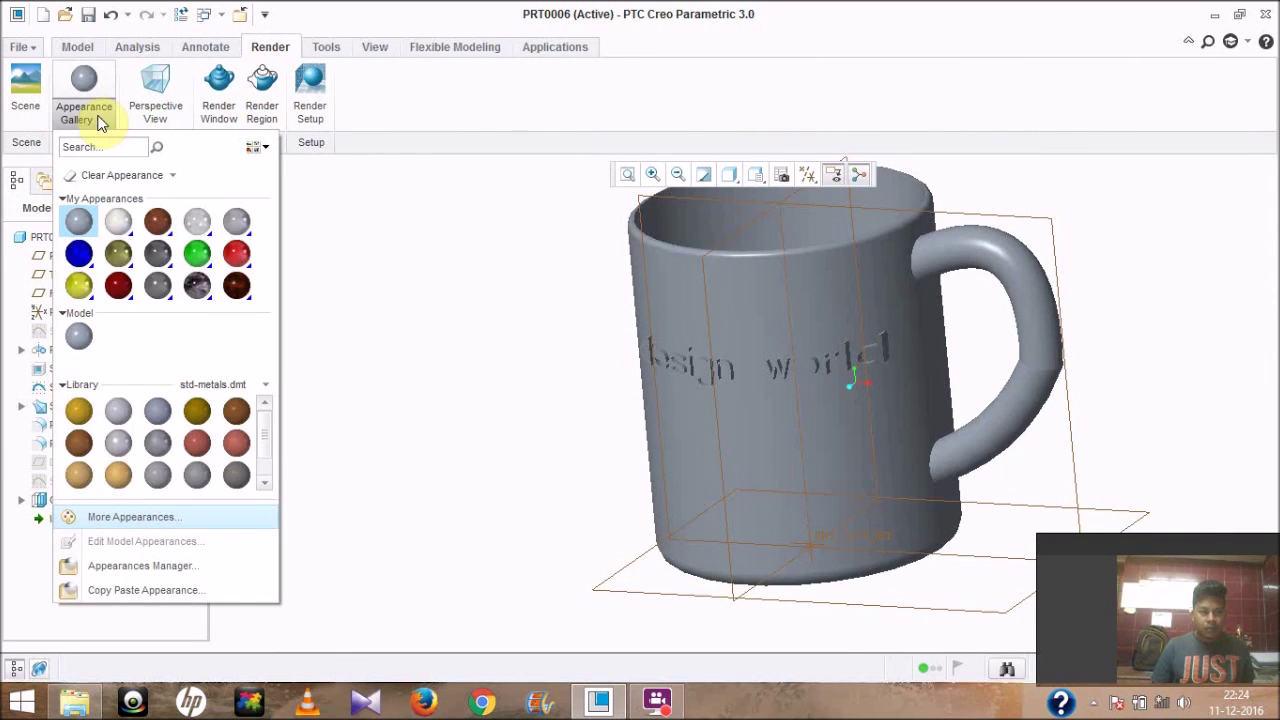
pyautogui.click(236, 258)
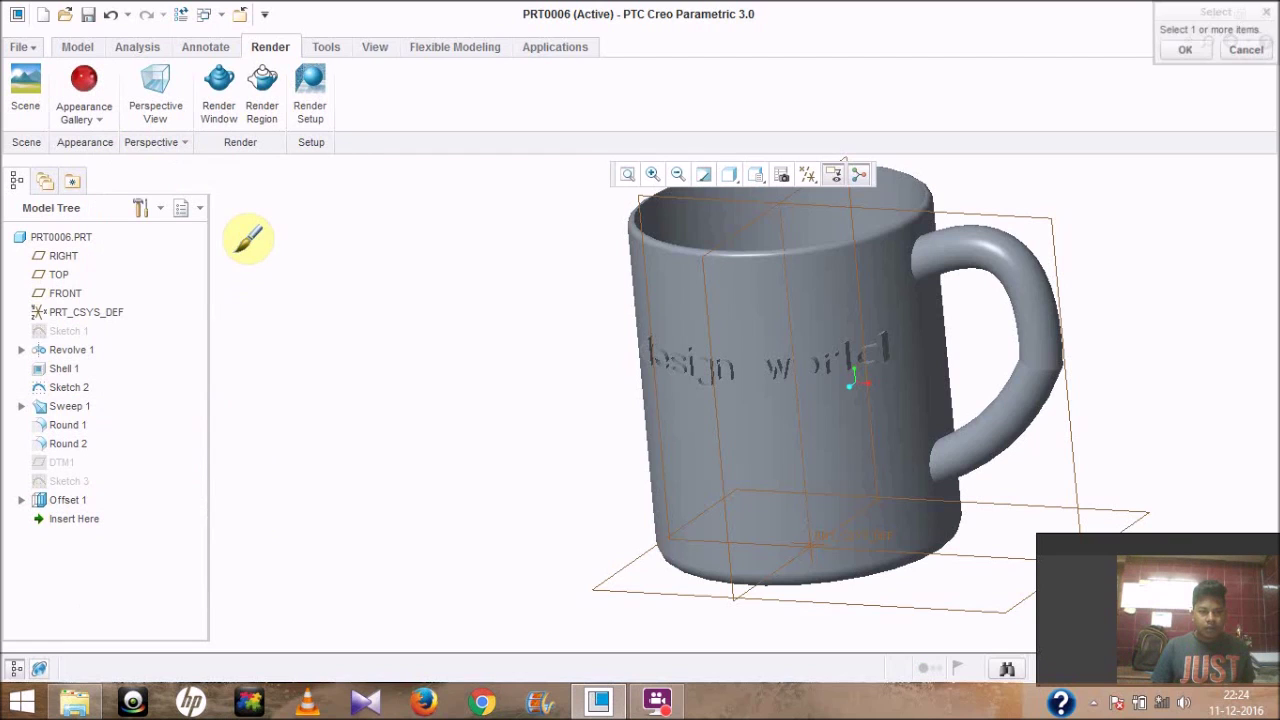
pyautogui.click(762, 305)
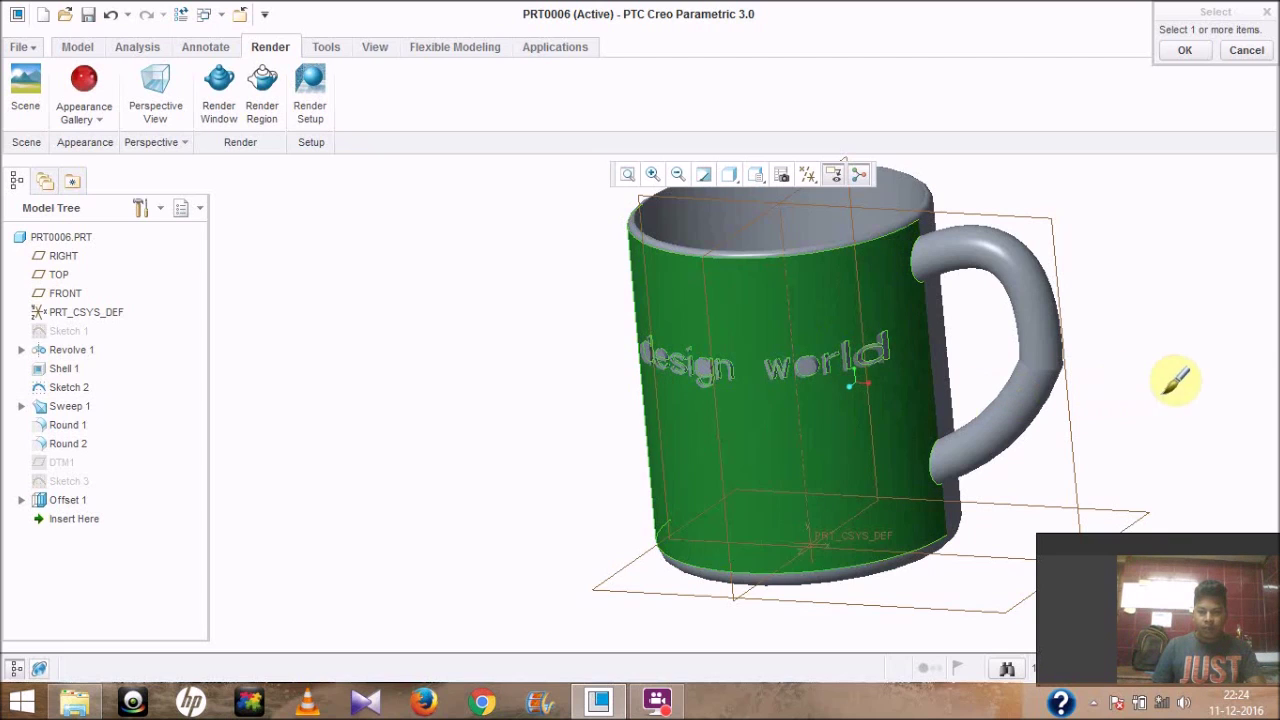
pyautogui.moveTo(1143, 414); pyautogui.dragTo(1063, 457, button='middle')
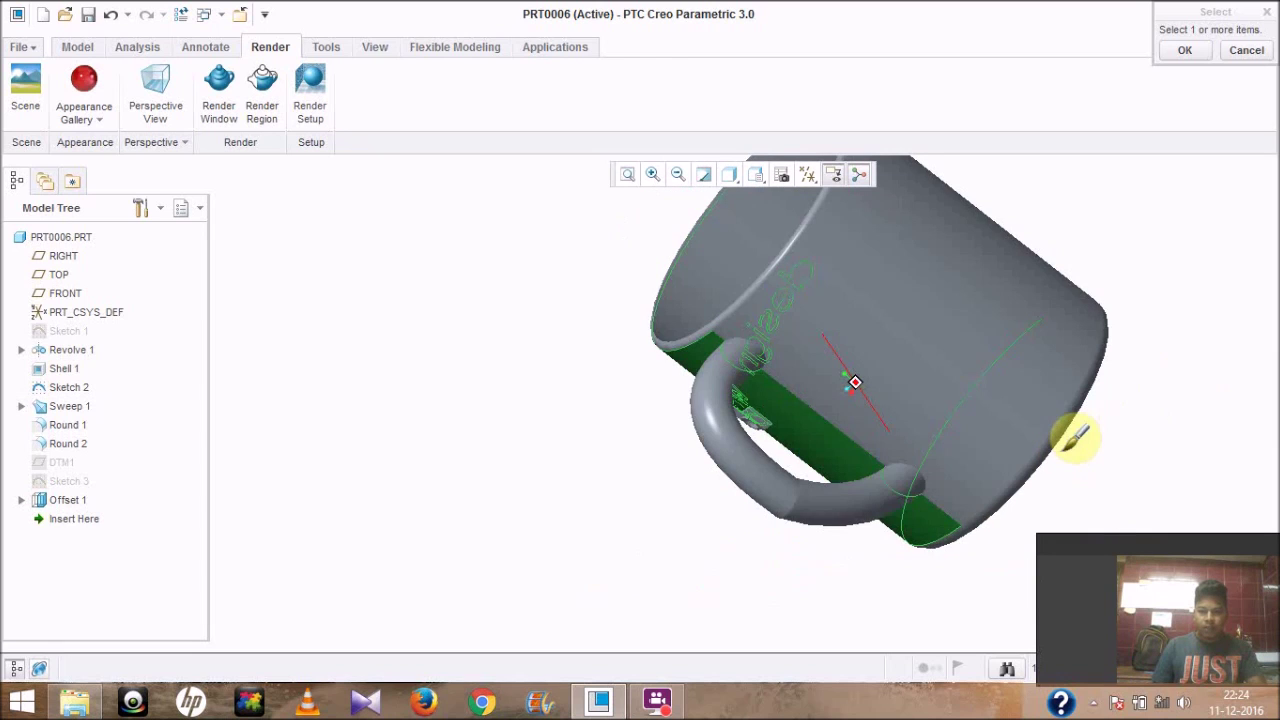
pyautogui.click(930, 300)
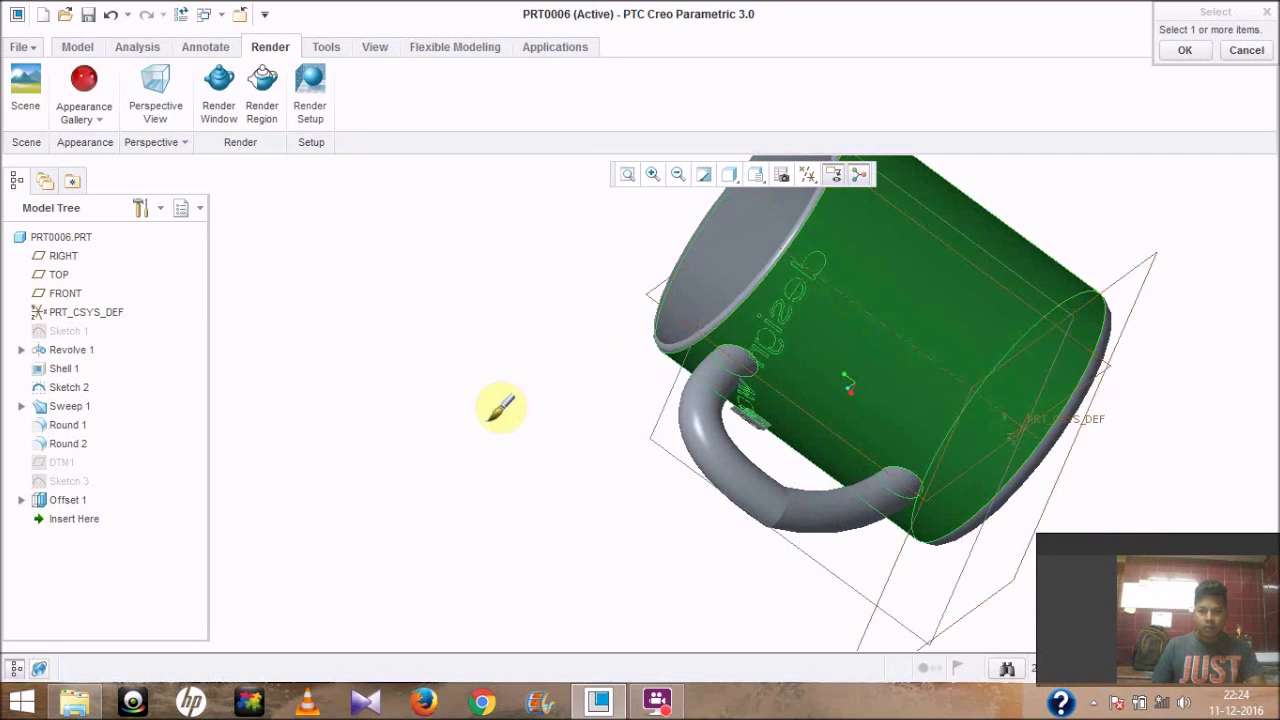
pyautogui.hotkey('ctrl', 'd')
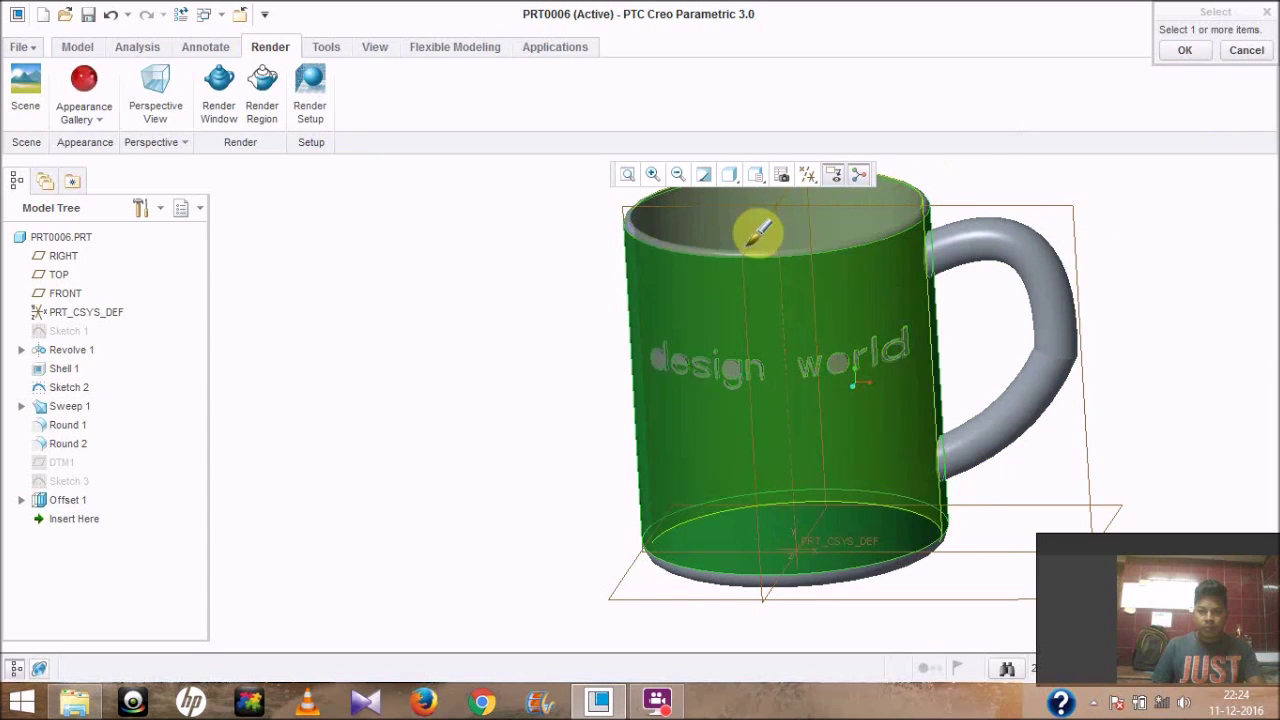
pyautogui.click(1184, 54)
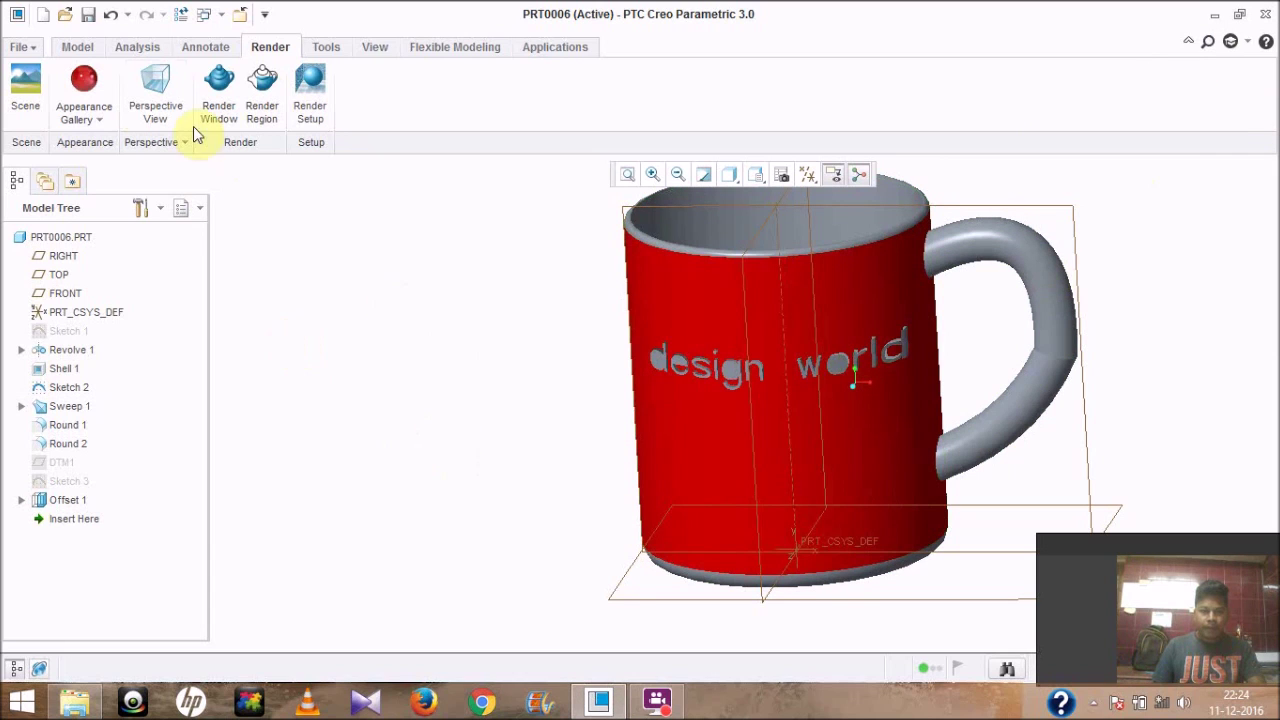
# Step: Apply the white appearance to the upper and lower surfaces of the handle
pyautogui.click(90, 116)
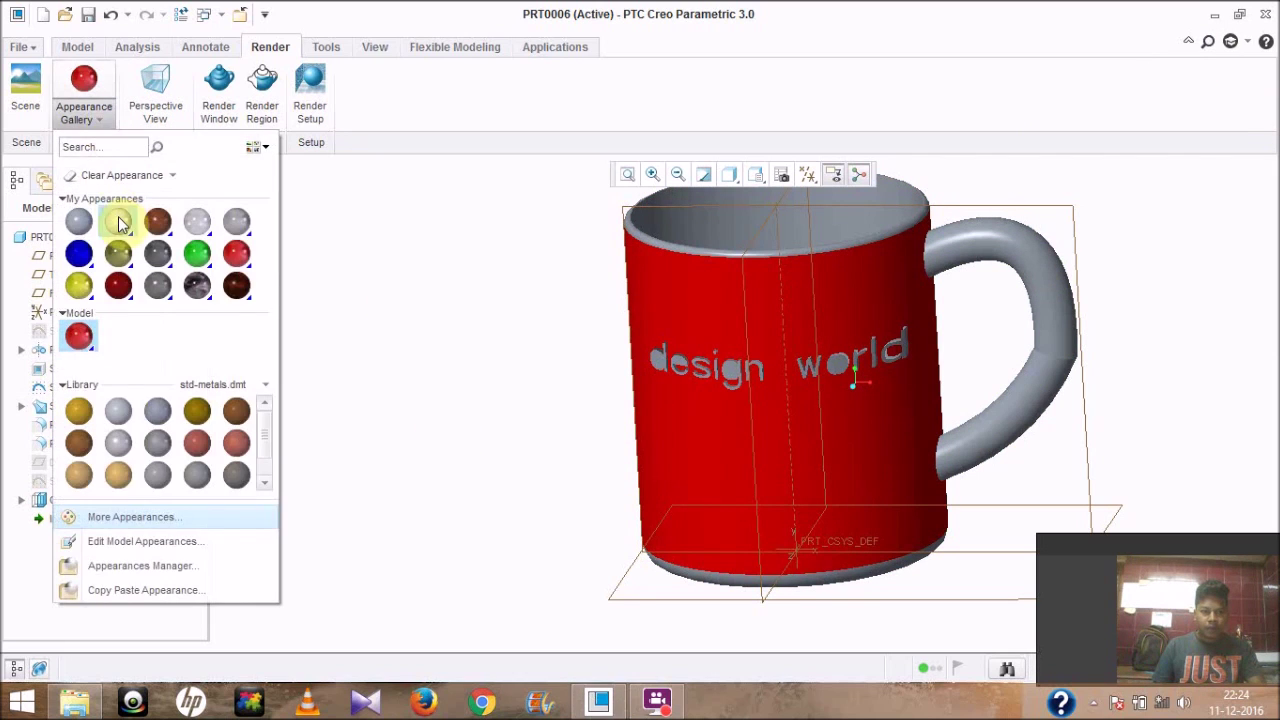
pyautogui.click(118, 222)
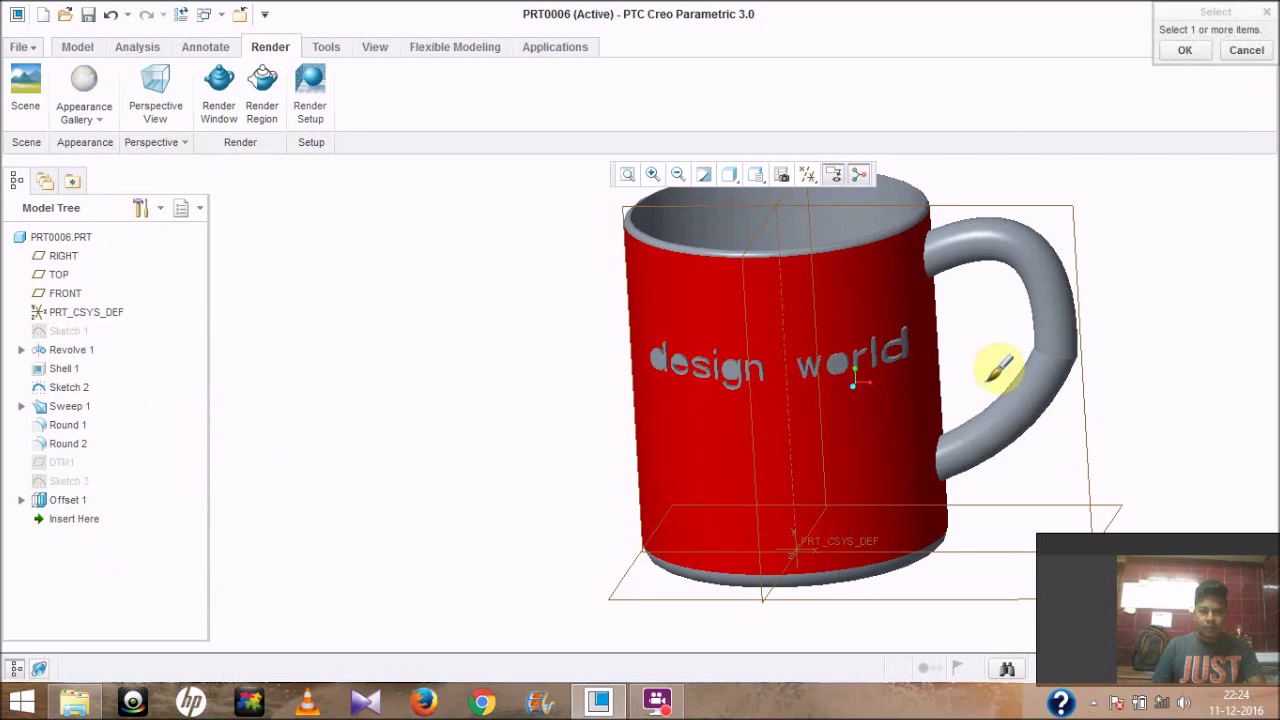
pyautogui.click(1062, 258)
pyautogui.keyDown('ctrl'); pyautogui.click(1058, 370); pyautogui.keyUp('ctrl')
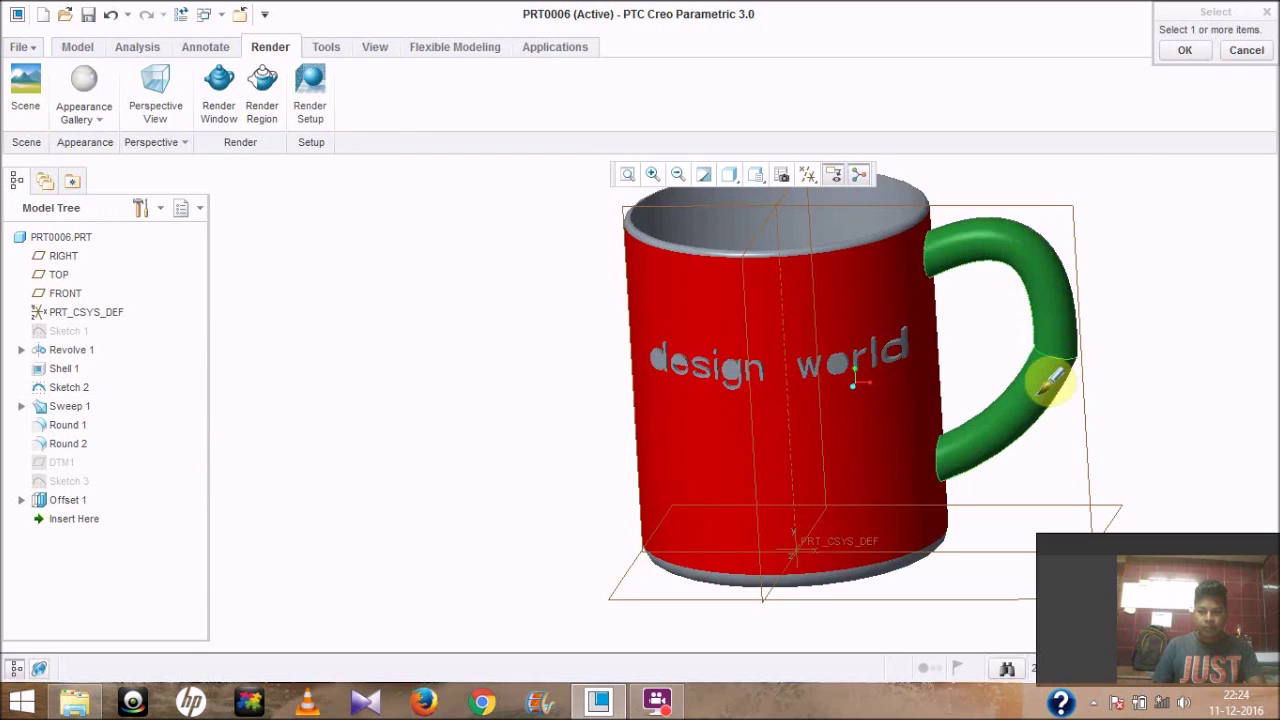
pyautogui.click(1180, 52)
# Step: Apply the white appearance to both halves of the mug's inner wall
pyautogui.moveTo(620, 363); pyautogui.dragTo(663, 371, button='middle')
pyautogui.click(817, 356)
pyautogui.moveTo(946, 267); pyautogui.dragTo(850, 278, button='middle')
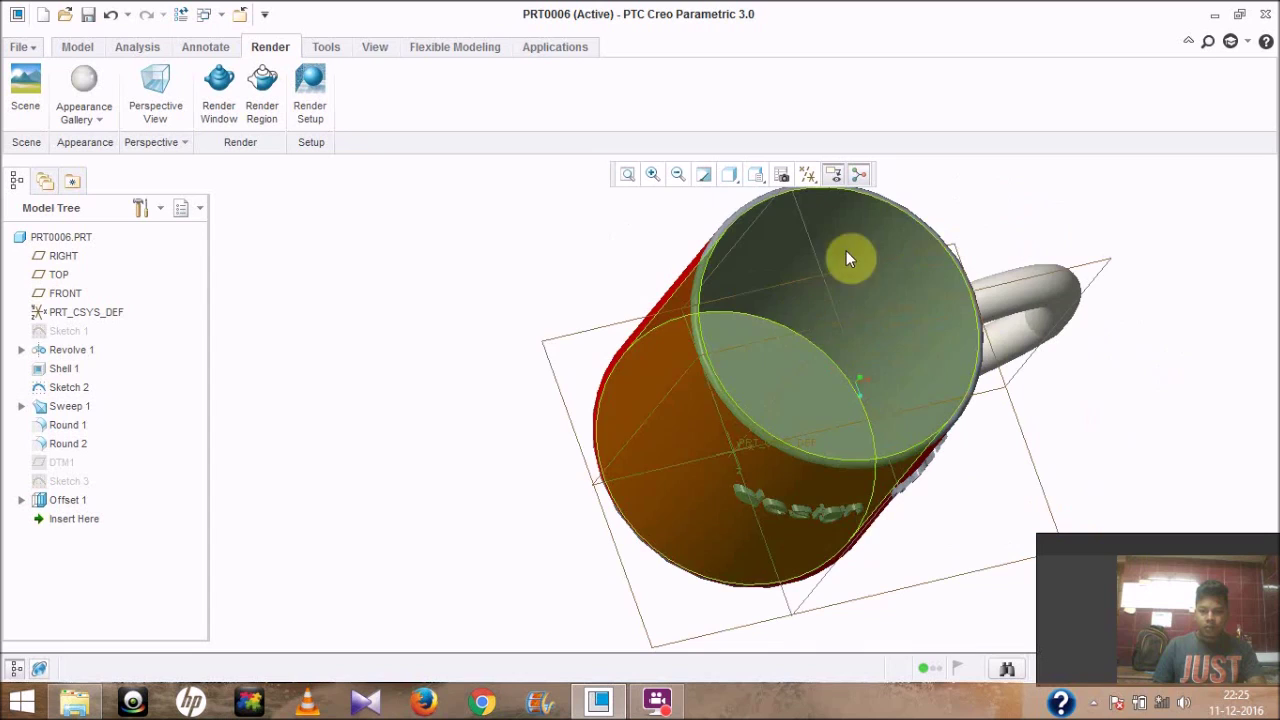
pyautogui.click(95, 118)
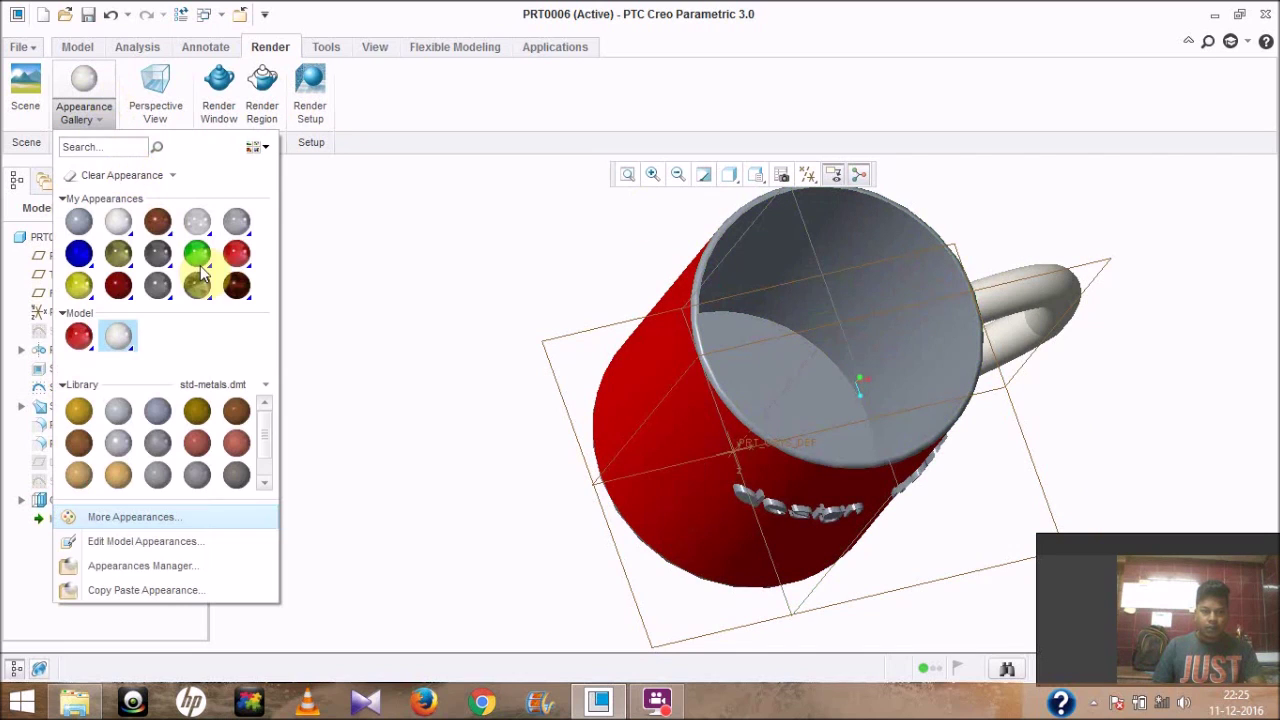
pyautogui.click(125, 228)
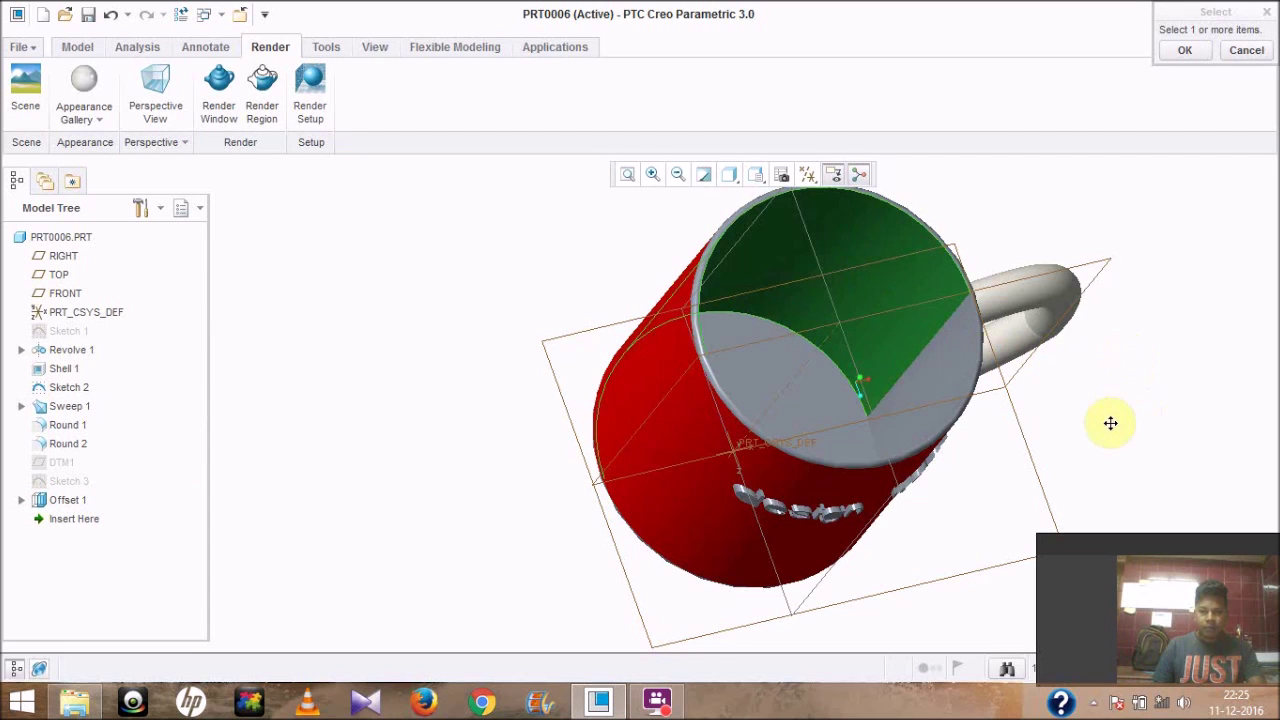
pyautogui.moveTo(1108, 423); pyautogui.dragTo(1111, 449, button='middle')
pyautogui.moveTo(1111, 351); pyautogui.dragTo(1103, 394, button='middle')
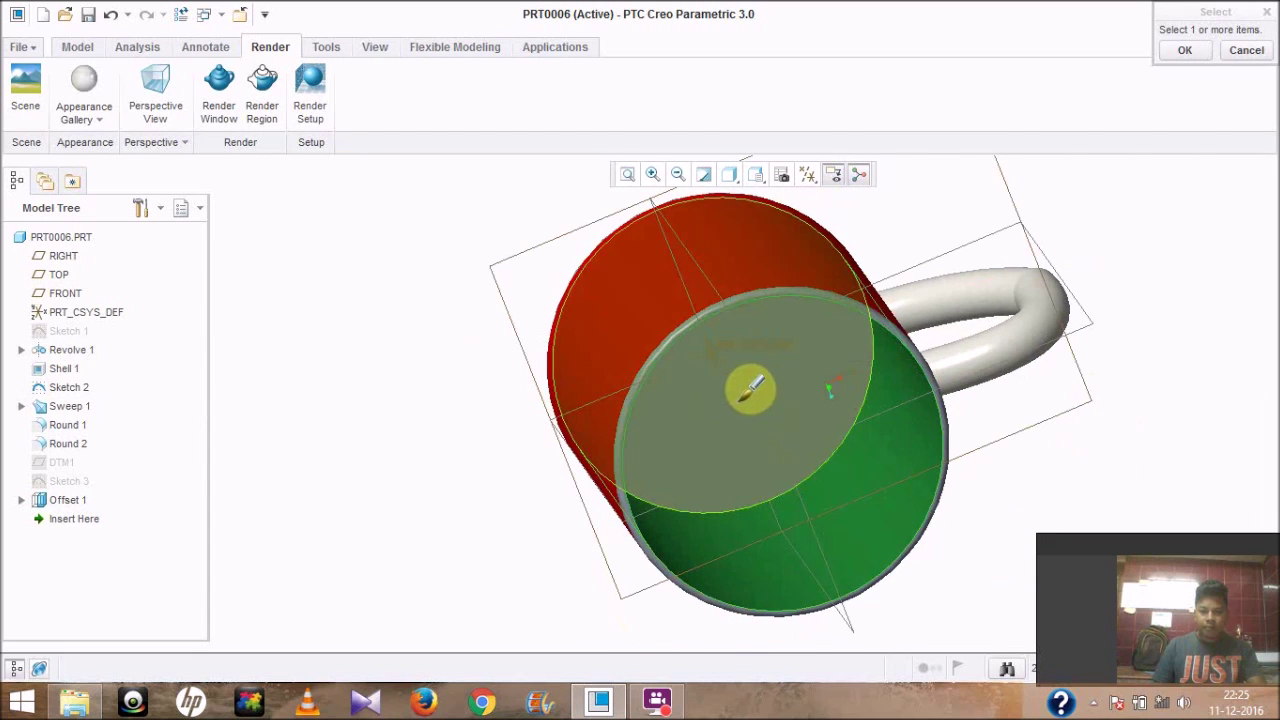
pyautogui.click(750, 388)
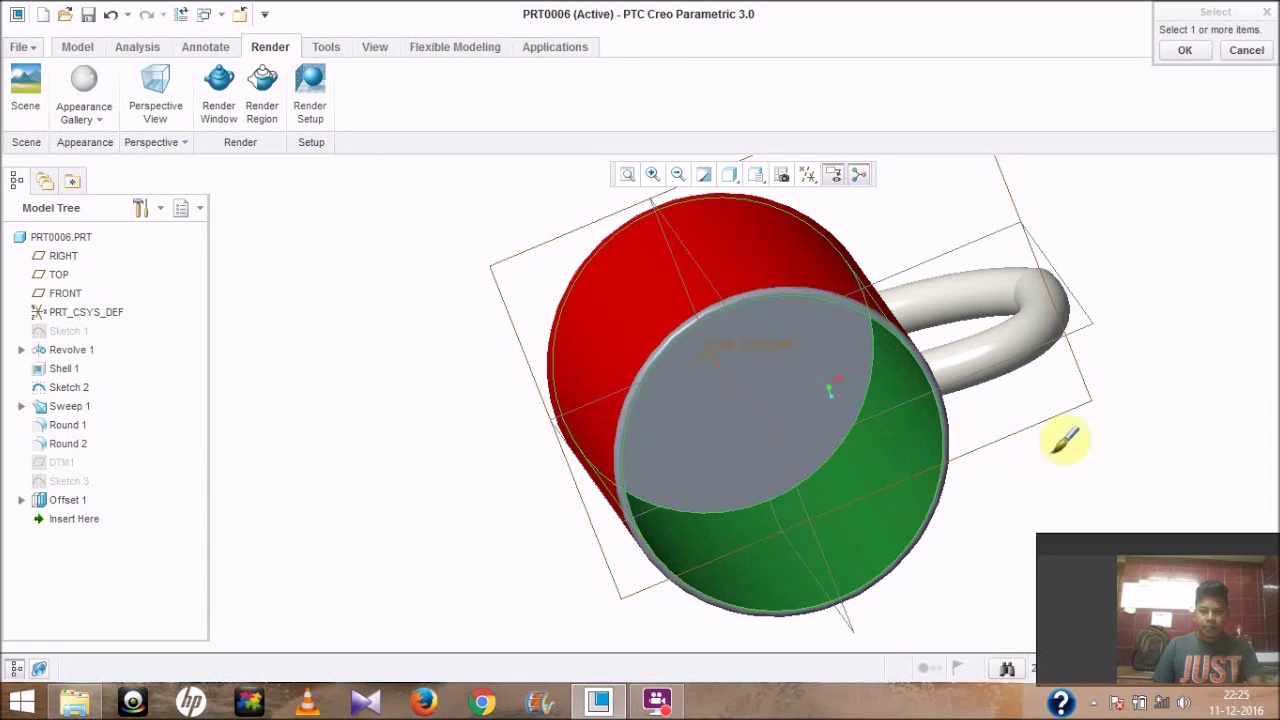
pyautogui.click(1183, 52)
# Step: Examine the coloured mug from several angles, checking the wall, lettering, handle and interior
pyautogui.moveTo(1147, 389); pyautogui.dragTo(1106, 363, button='middle')
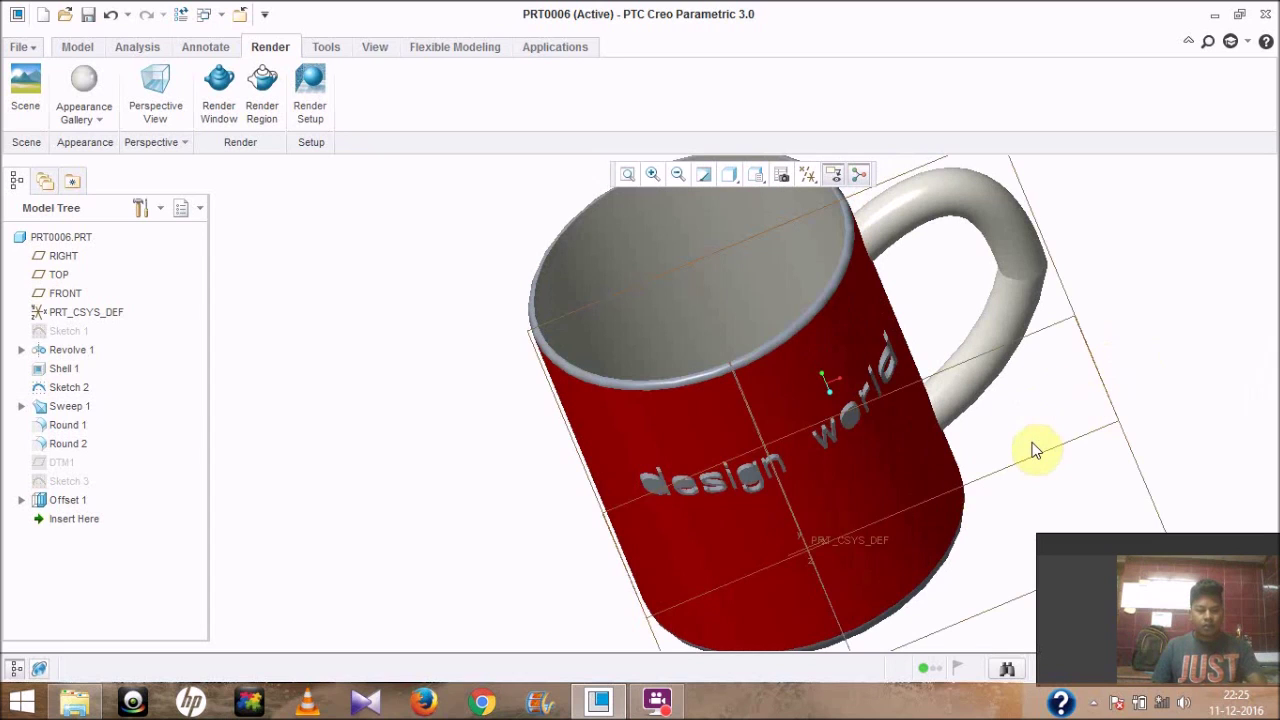
pyautogui.hotkey('ctrl', 'd')
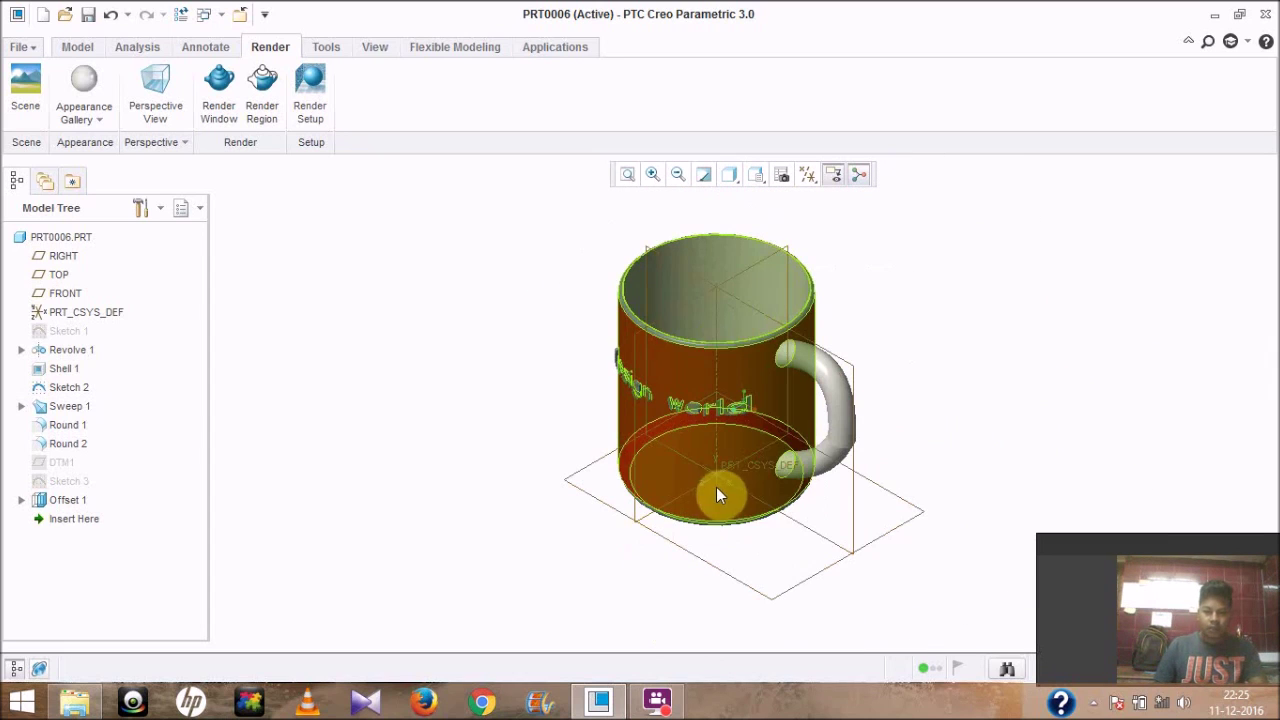
pyautogui.moveTo(731, 508)
pyautogui.mouseDown(button='middle')
pyautogui.moveTo(786, 491)
pyautogui.moveTo(791, 503)
pyautogui.moveTo(751, 454)
pyautogui.moveTo(766, 491)
pyautogui.mouseUp(button='middle')
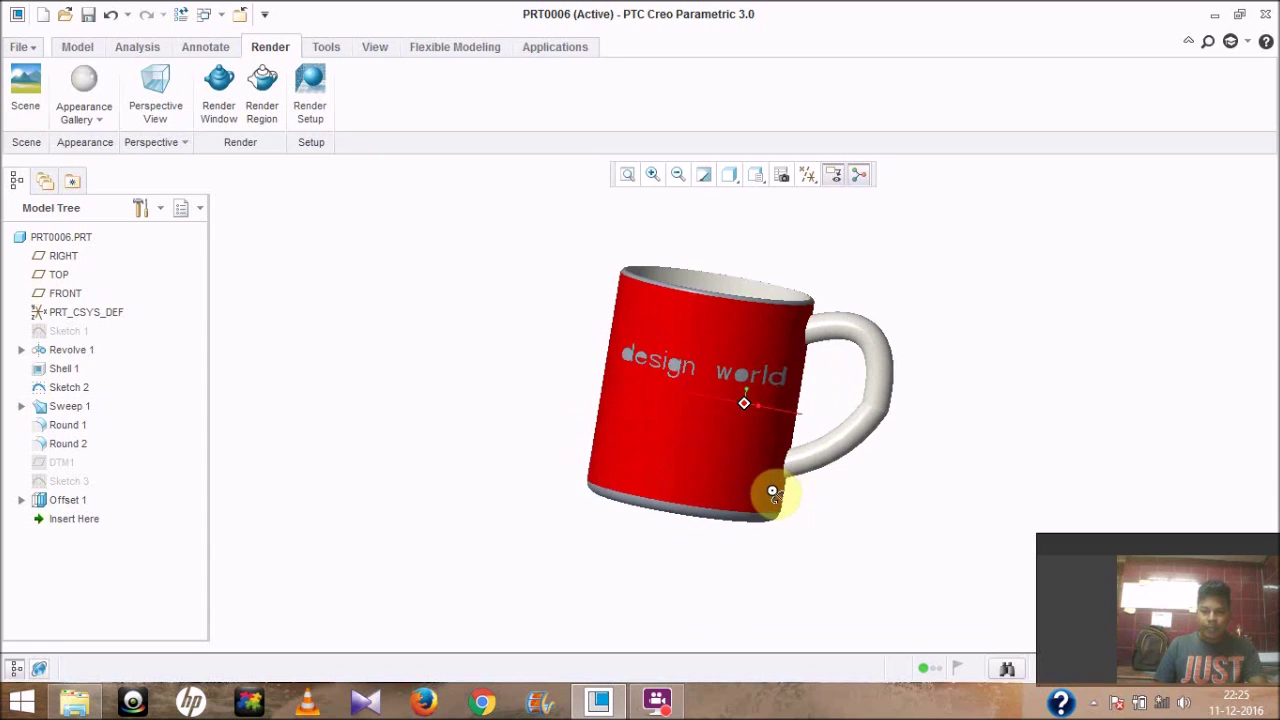
pyautogui.scroll(3, 880, 450)
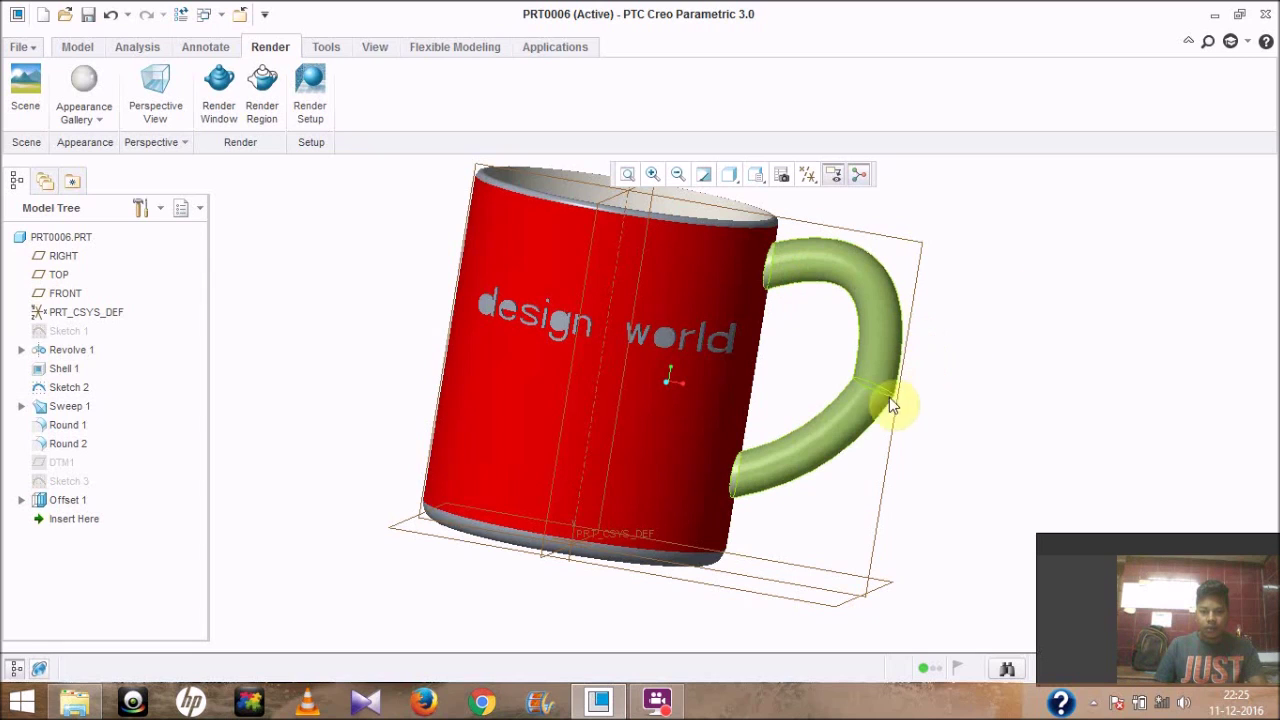
pyautogui.click(652, 385)
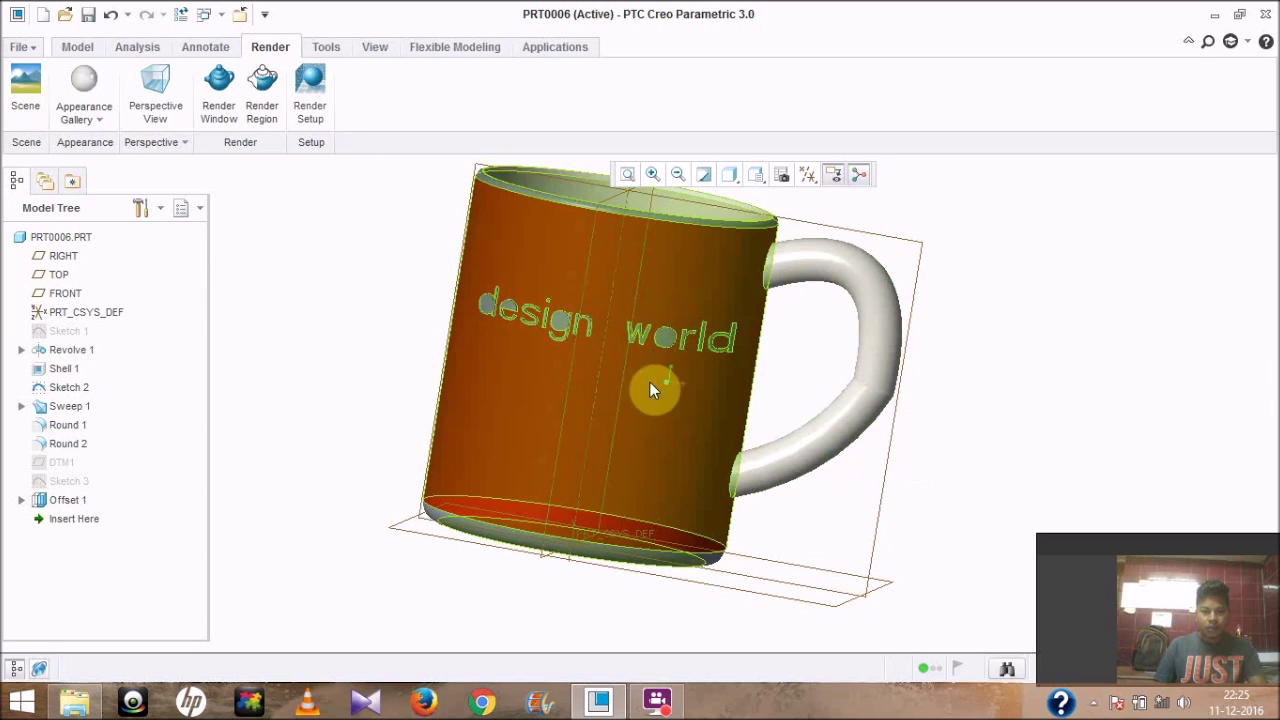
pyautogui.moveTo(1062, 378); pyautogui.dragTo(1104, 312, button='middle')
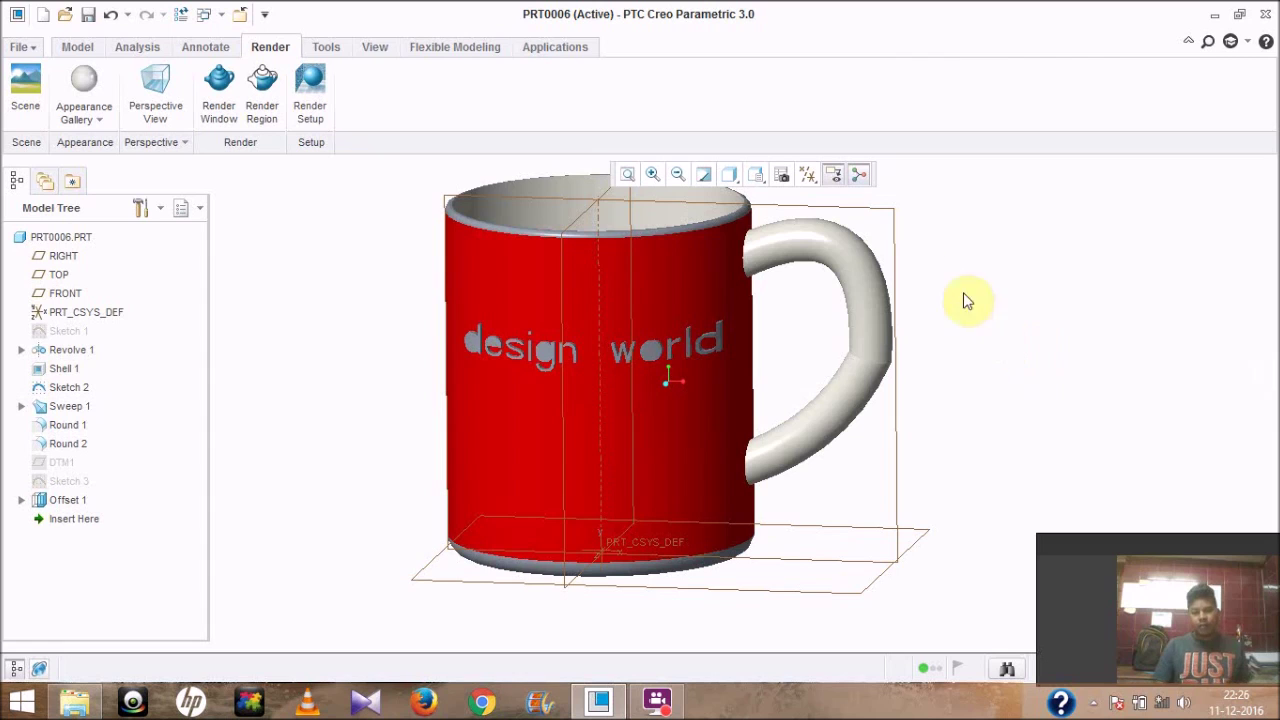
pyautogui.click(68, 47)
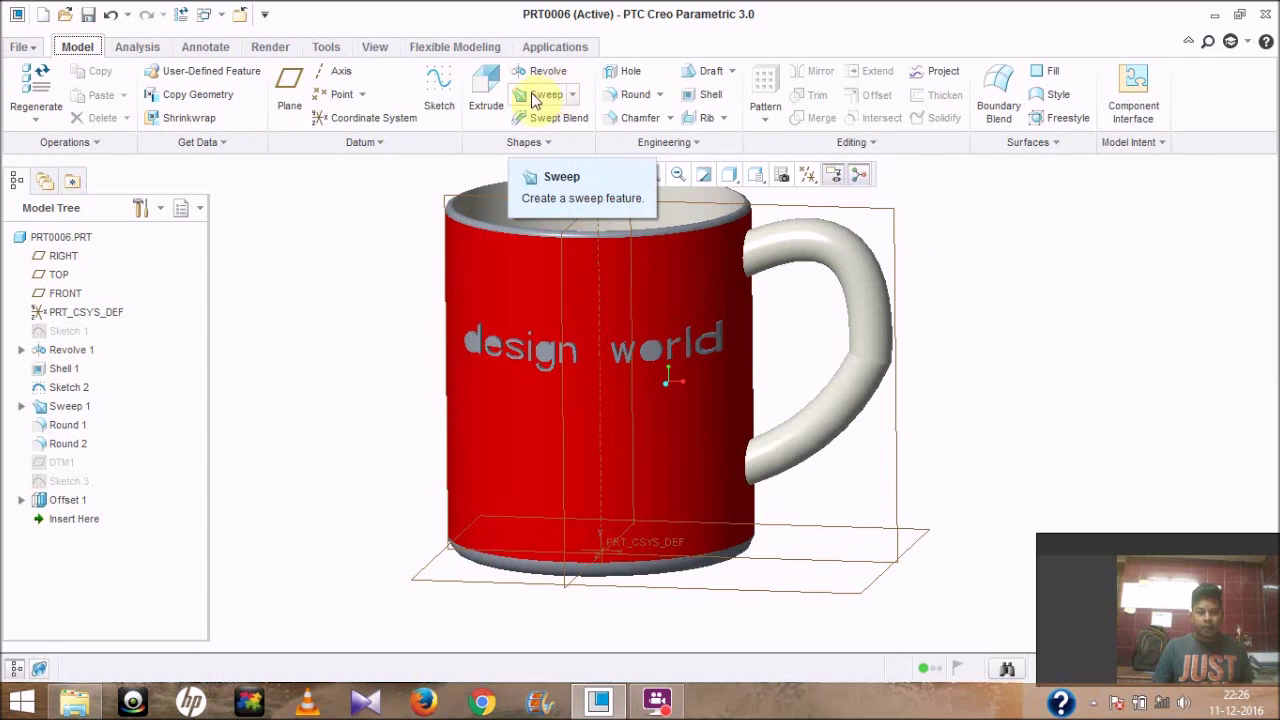
pyautogui.click(495, 320)
pyautogui.hotkey('ctrl', 'd')
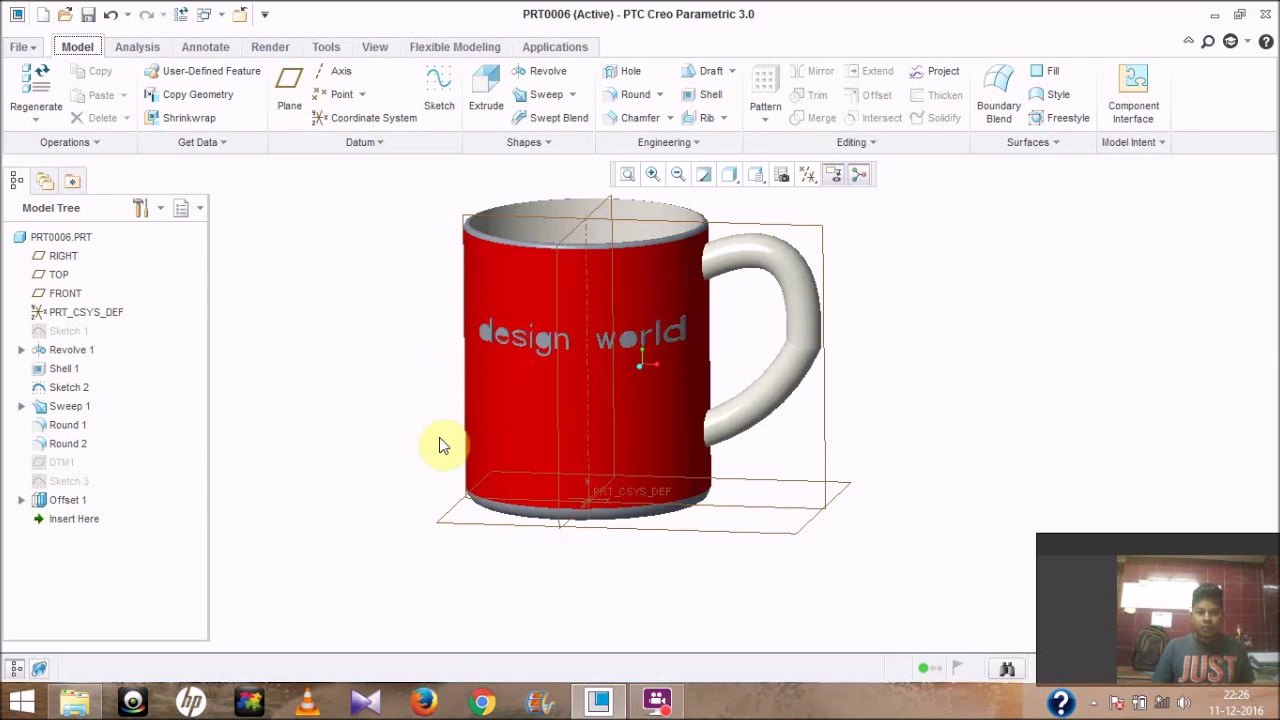
pyautogui.click(657, 702)
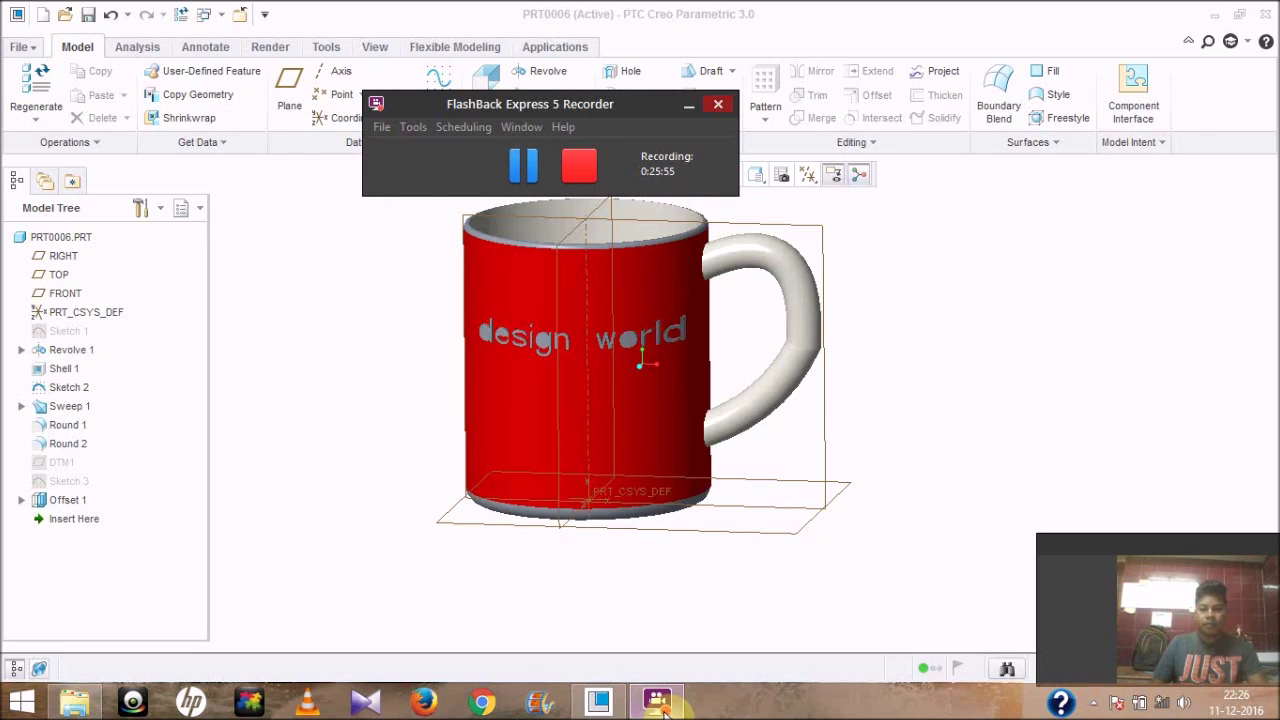
pyautogui.click(1093, 703)
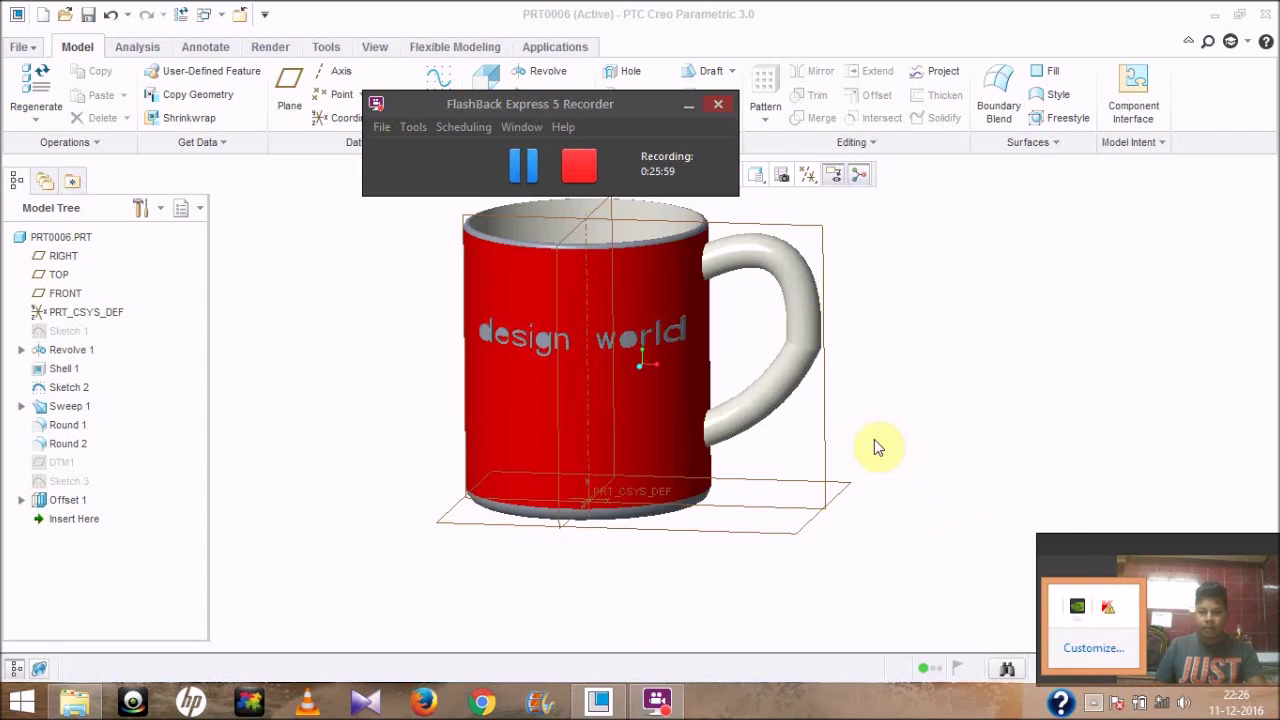